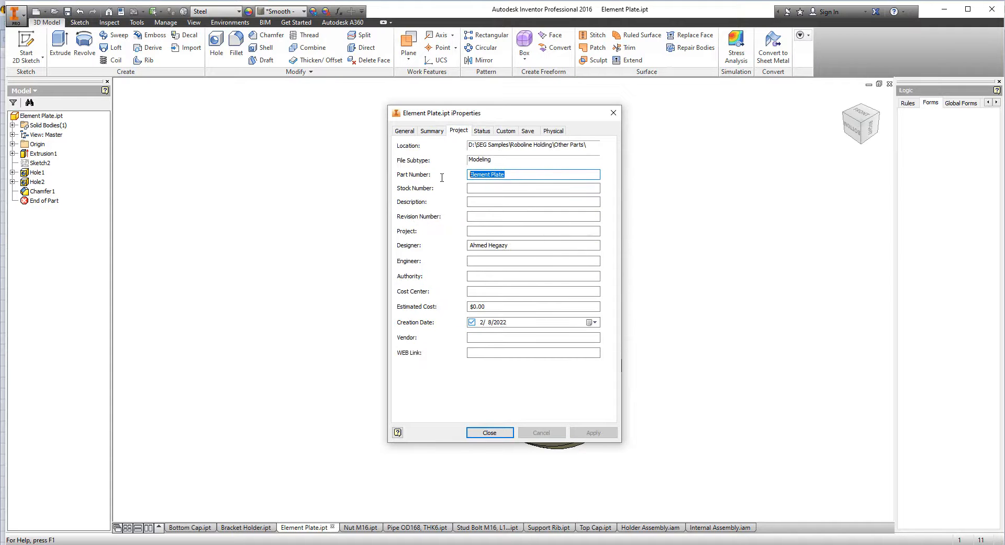
- Check the Element Plate's status text, and switch to Extra Bill of Material to enter description "Element Plate" and technical "PL. 1175 x 20"
{"action": "left_click", "coordinate": [482, 131]}
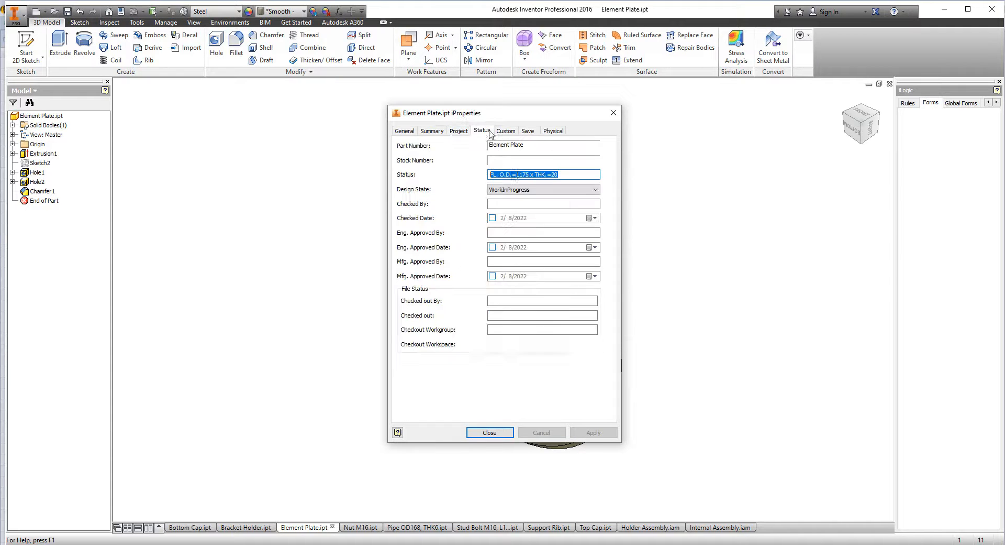
{"action": "left_click", "coordinate": [827, 510]}
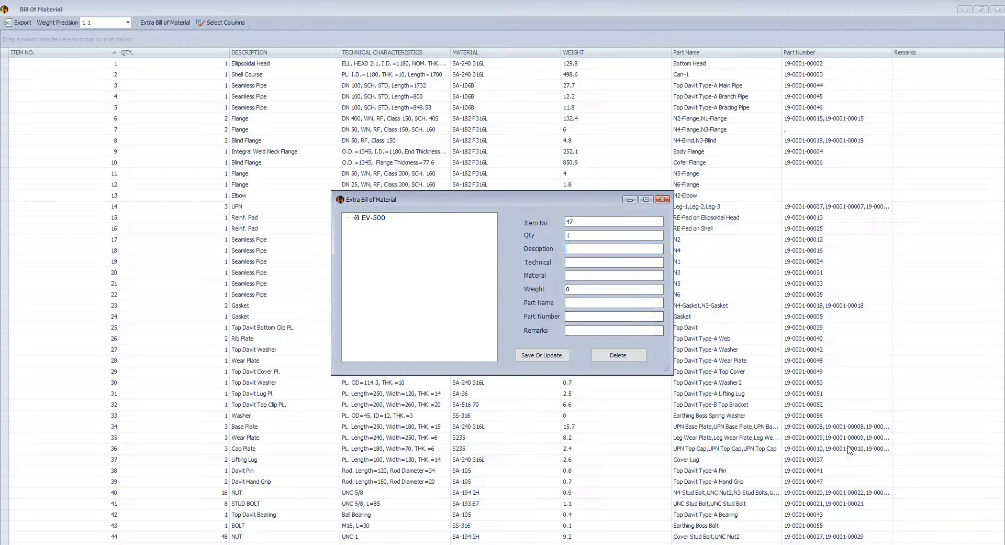
{"action": "left_click", "coordinate": [583, 249]}
{"action": "left_click", "coordinate": [580, 263]}
{"action": "type", "text": "PL. 1175 x 20"}
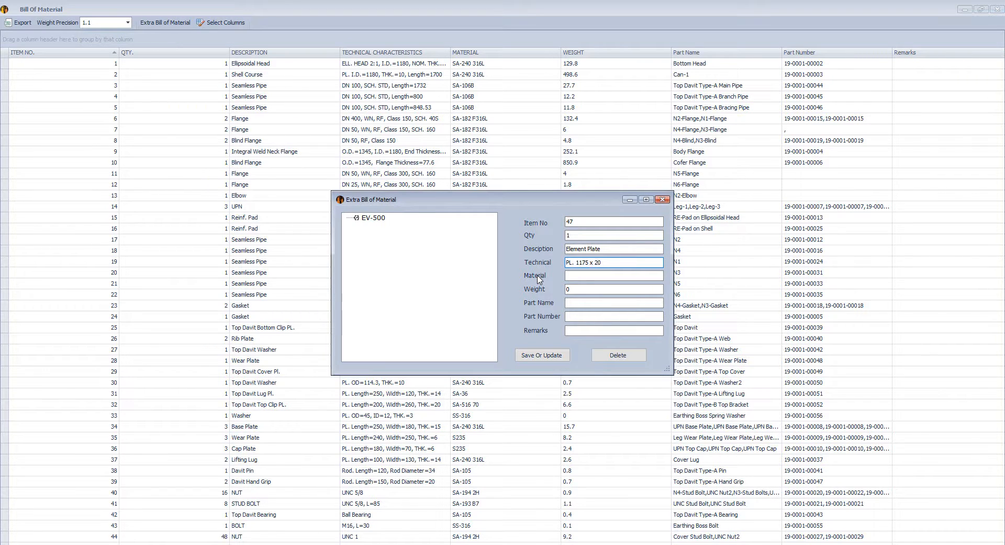
- Extend the technical text to "PL. O.D. = 1175 x THK. = 20" and set the material to SA-240 316L
{"action": "left_click", "coordinate": [576, 264]}
{"action": "type", "text": "O.D. ="}
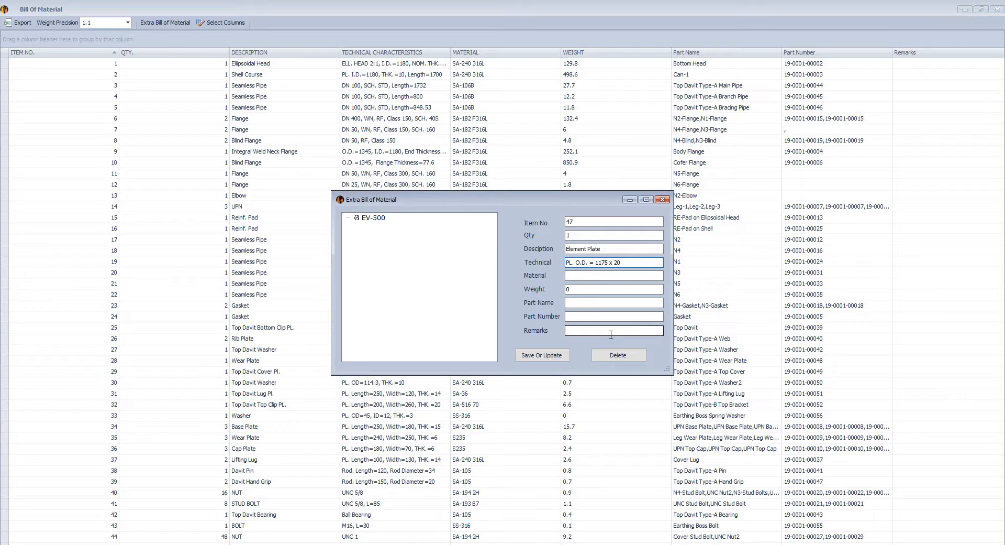
{"action": "left_click", "coordinate": [621, 262]}
{"action": "type", "text": "THK"}
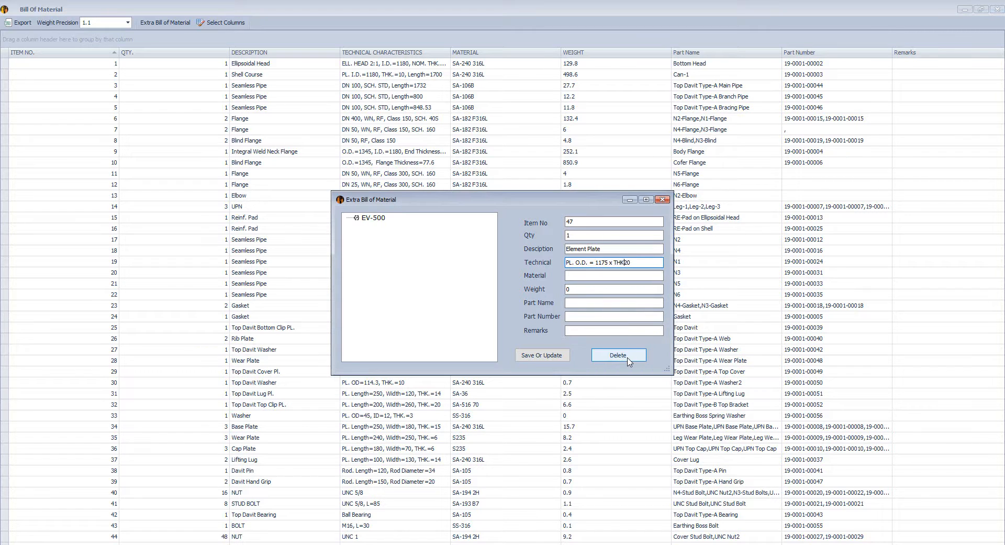
{"action": "type", "text": ". ="}
{"action": "key", "text": "Tab"}
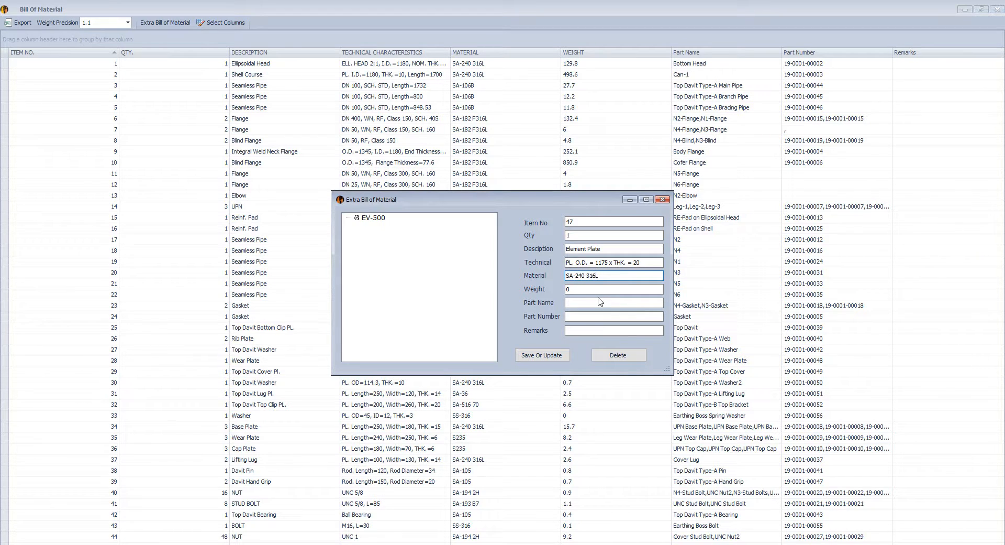
- Update the Element Plate's physical properties in Inventor, and enter its mass as weight 122.9 in Extra Bill of Material
{"action": "left_click", "coordinate": [576, 289]}
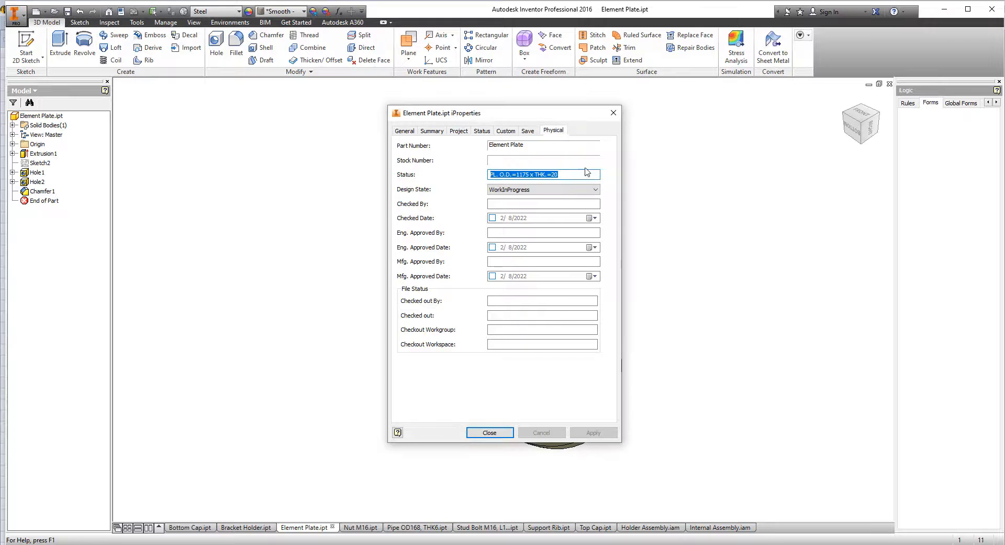
{"action": "left_click", "coordinate": [586, 155]}
{"action": "left_click_drag", "start_coordinate": [437, 252], "coordinate": [452, 251]}
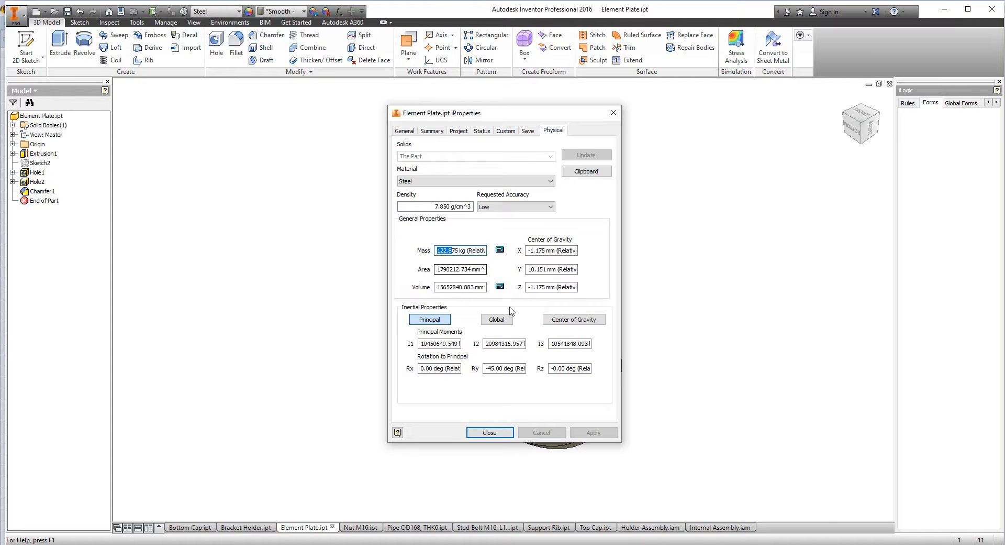
{"action": "left_click", "coordinate": [907, 507]}
{"action": "type", "text": "122.9"}
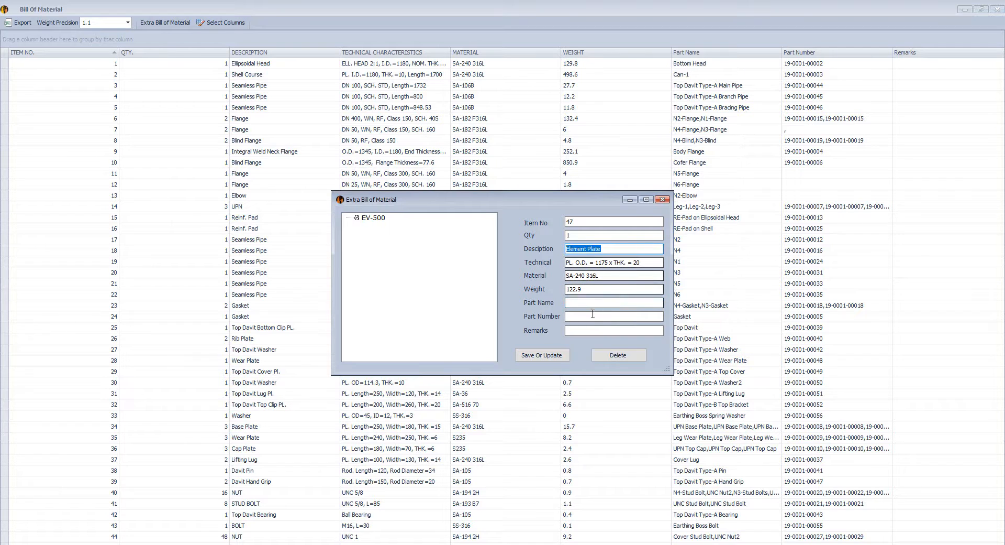
- Enter part name "Element Plate" and part number 4700, and save the item under EV-500
{"action": "left_click", "coordinate": [586, 305]}
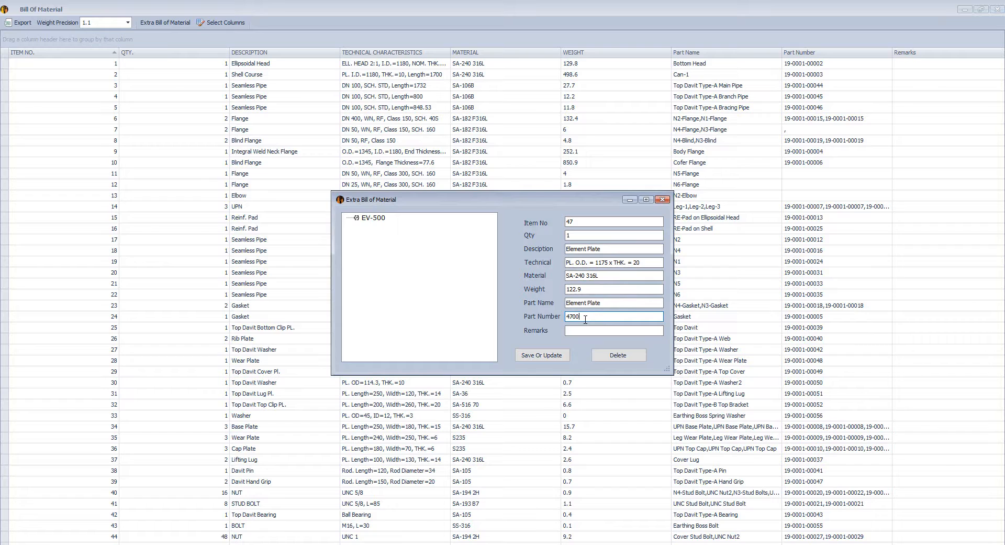
{"action": "left_click", "coordinate": [562, 361]}
{"action": "left_click", "coordinate": [382, 219]}
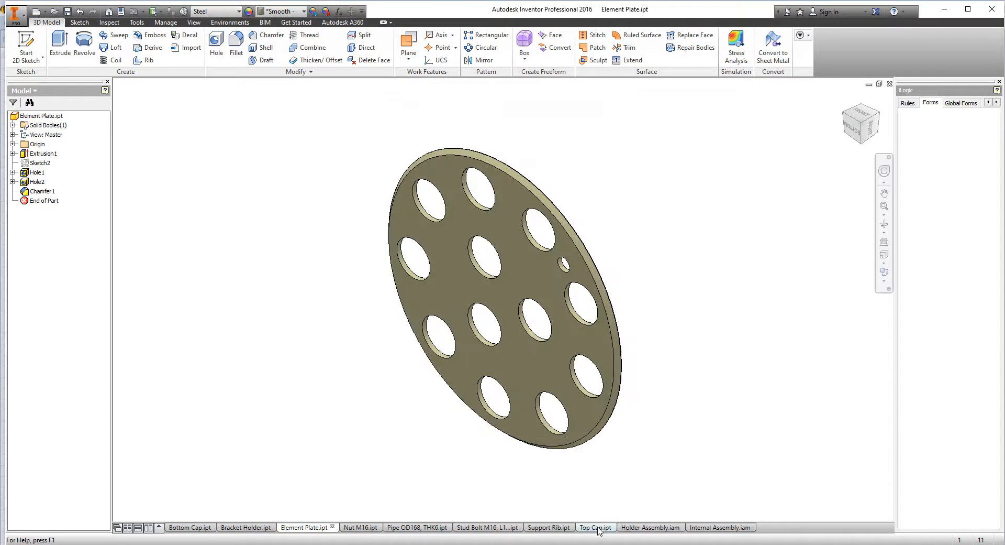
- Switch to Top Cap.ipt in Inventor and display the project page of its iProperties
{"action": "left_click", "coordinate": [589, 527]}
{"action": "left_click", "coordinate": [121, 12]}
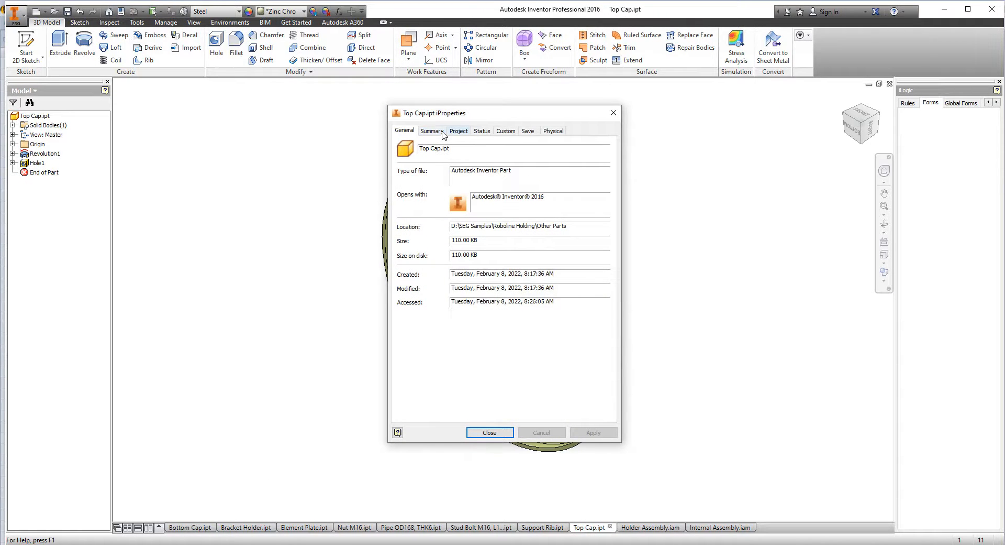
{"action": "left_click", "coordinate": [432, 131]}
{"action": "left_click", "coordinate": [459, 131]}
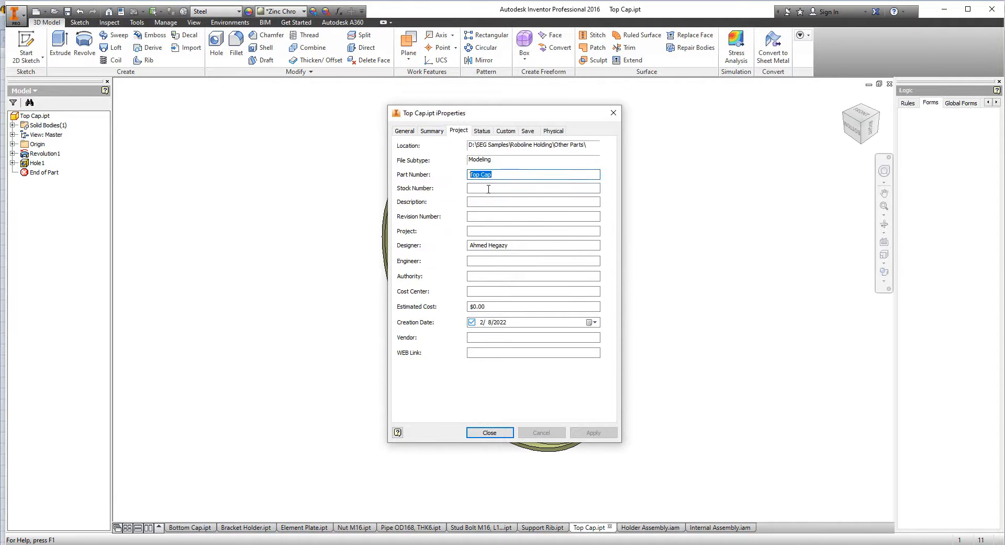
- In Extra Bill of Material, enter item 48 with quantity 12, description "Top Cap", technical "PL. THK. = 3" and material "SA-240 3616L"
{"action": "left_click", "coordinate": [869, 544]}
{"action": "left_click", "coordinate": [876, 517]}
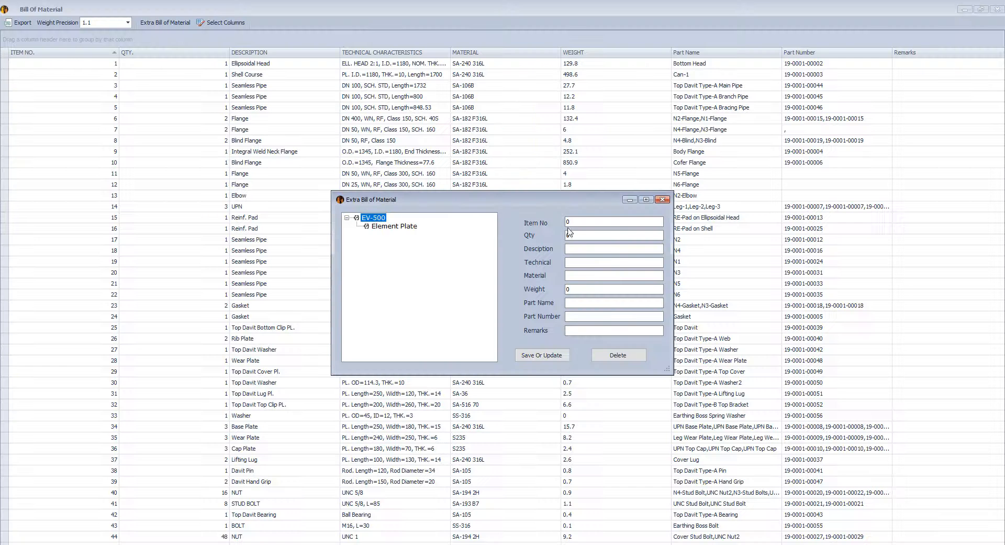
{"action": "left_click_drag", "start_coordinate": [579, 222], "coordinate": [537, 225]}
{"action": "left_click", "coordinate": [577, 249]}
{"action": "left_click", "coordinate": [582, 262]}
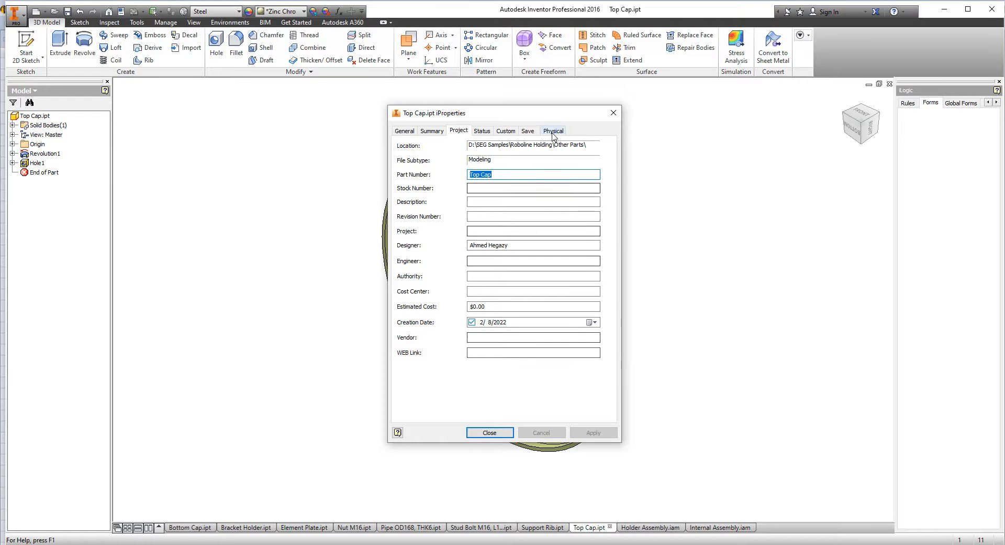
- Update the Top Cap's mass in Inventor, multiply 1.24 by 12 in Calculator, and enter 14.88 as the item's weight
{"action": "left_click", "coordinate": [553, 132]}
{"action": "left_click", "coordinate": [587, 156]}
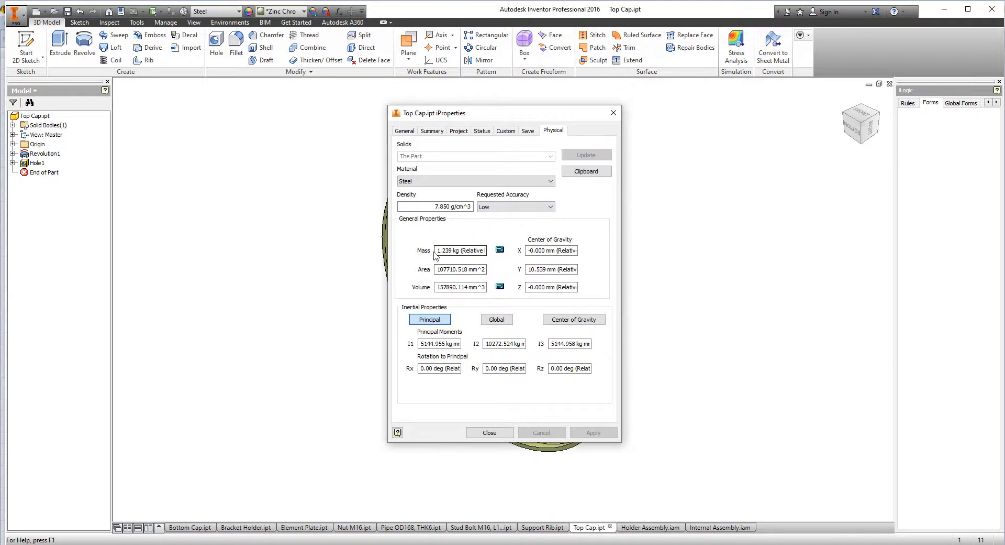
{"action": "left_click_drag", "start_coordinate": [448, 254], "coordinate": [450, 254]}
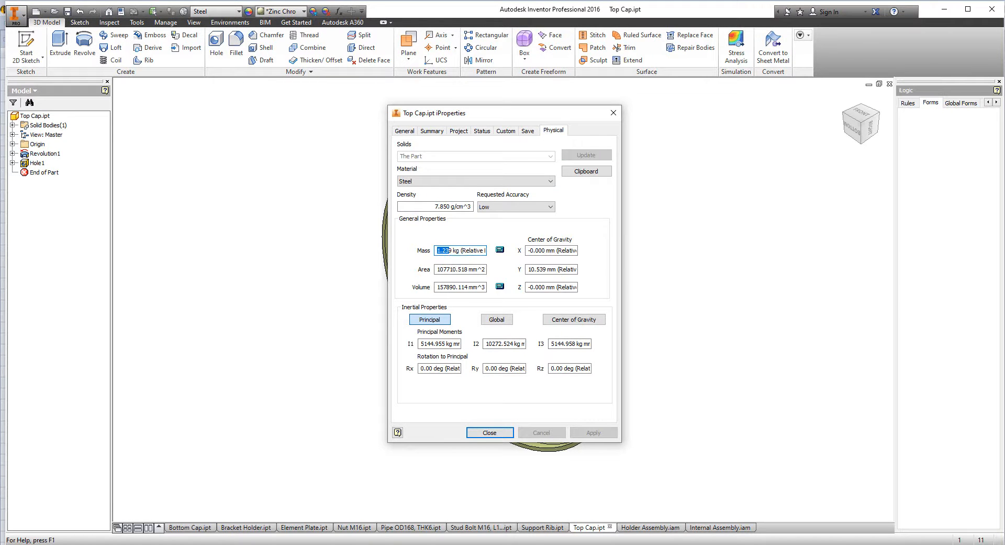
{"action": "type", "text": "4 × 12 ="}
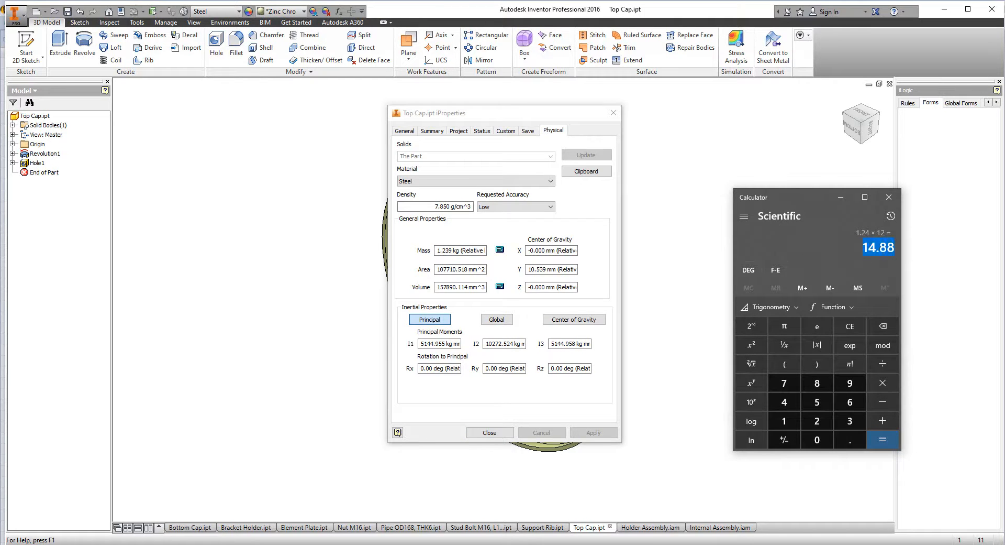
{"action": "left_click", "coordinate": [940, 508]}
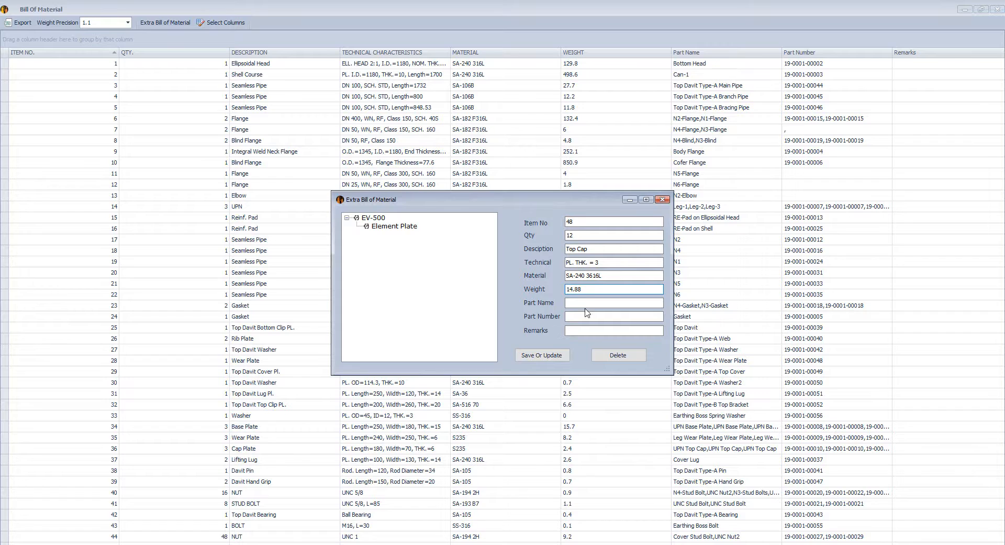
- Copy the description "Top Cap" into the part name, enter part number 48, and save the item
{"action": "left_click_drag", "start_coordinate": [594, 249], "coordinate": [565, 249]}
{"action": "key", "text": "ctrl+c"}
{"action": "left_click", "coordinate": [573, 302]}
{"action": "key", "text": "ctrl+v"}
{"action": "left_click", "coordinate": [586, 318]}
{"action": "left_click", "coordinate": [542, 355]}
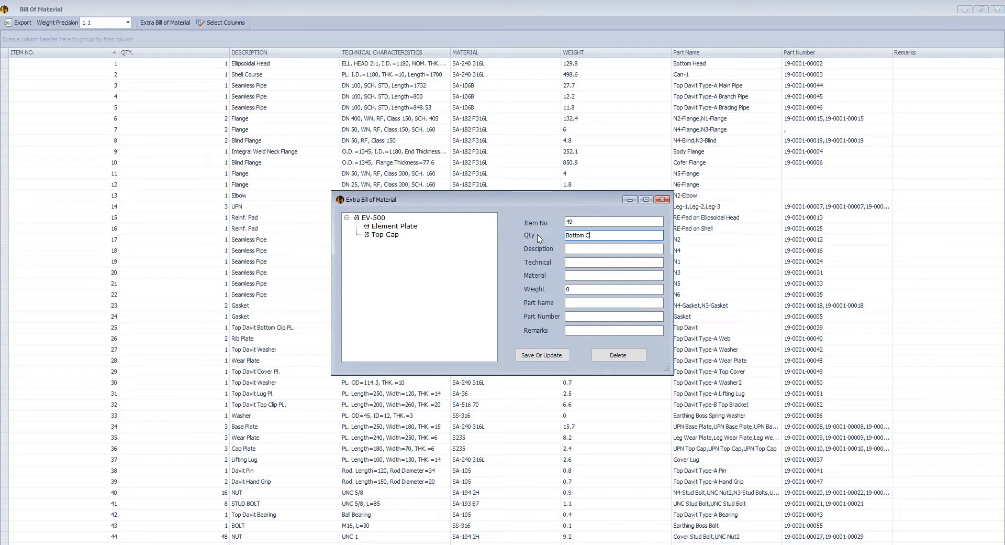
- Enter item 49 with quantity 12, description "Bottom Cap", technical "PL. THK. = 3" and material SA-240 316L
{"action": "left_click_drag", "start_coordinate": [599, 236], "coordinate": [537, 239]}
{"action": "key", "text": "ctrl+v"}
{"action": "key", "text": "Tab"}
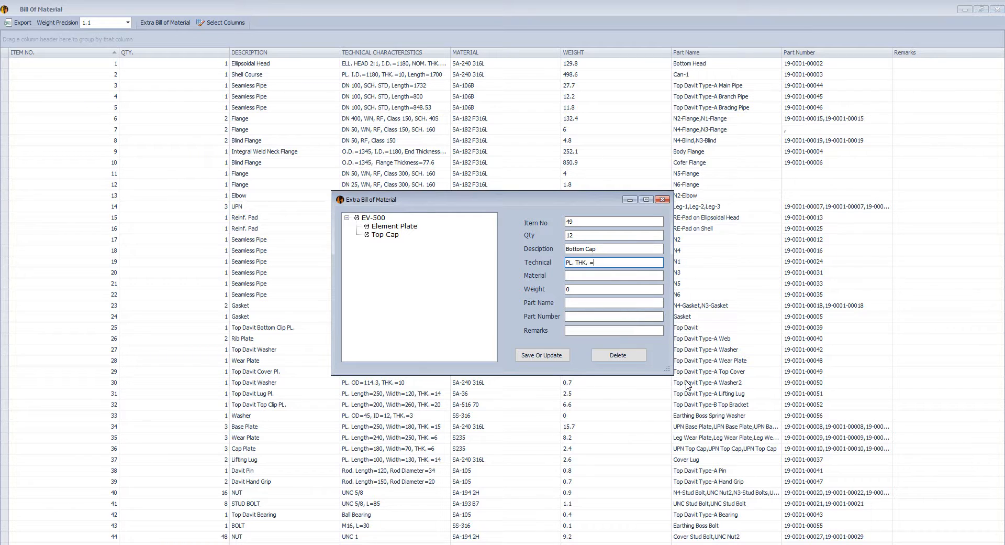
{"action": "left_click", "coordinate": [573, 276]}
{"action": "type", "text": "SA-240 316L"}
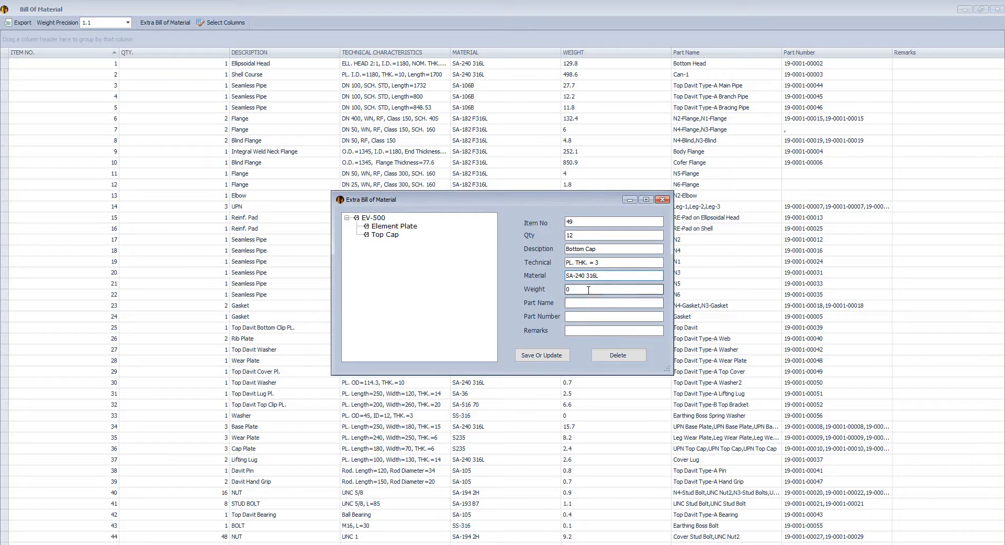
{"action": "key", "text": "Tab"}
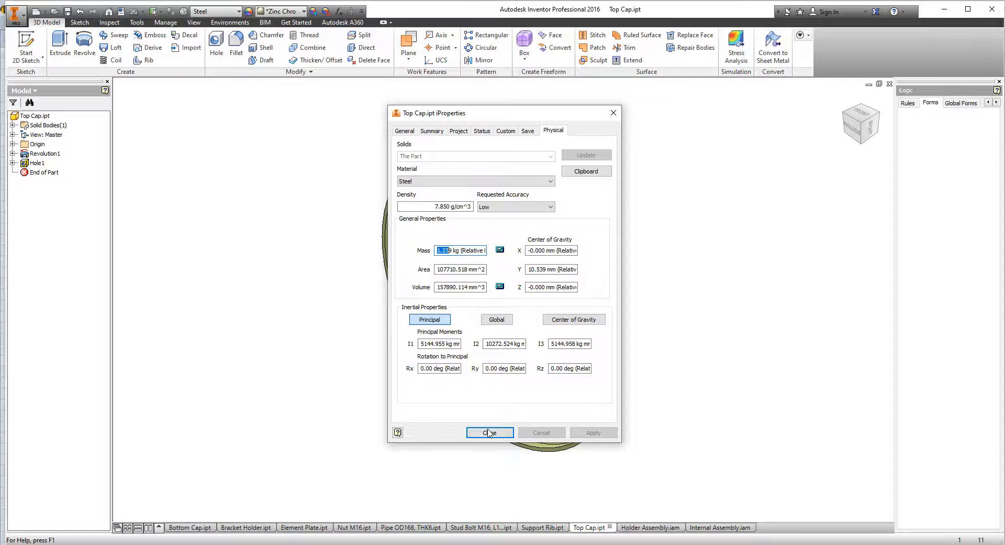
- In Inventor, close the Top Cap's iProperties and read the mass in the physical iProperties of Bottom Cap.ipt
{"action": "left_click", "coordinate": [490, 433]}
{"action": "left_click", "coordinate": [121, 11]}
{"action": "left_click", "coordinate": [554, 131]}
{"action": "left_click", "coordinate": [446, 250]}
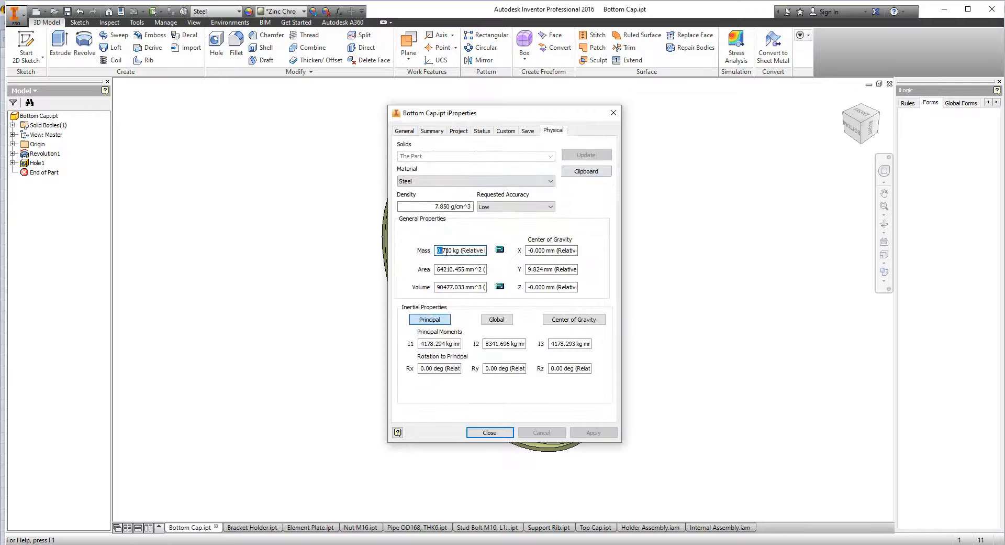
- Multiply 0.71 by 12 in Calculator and enter 8.52 as the Bottom Cap's weight in Extra Bill of Material
{"action": "key", "text": "alt+Tab"}
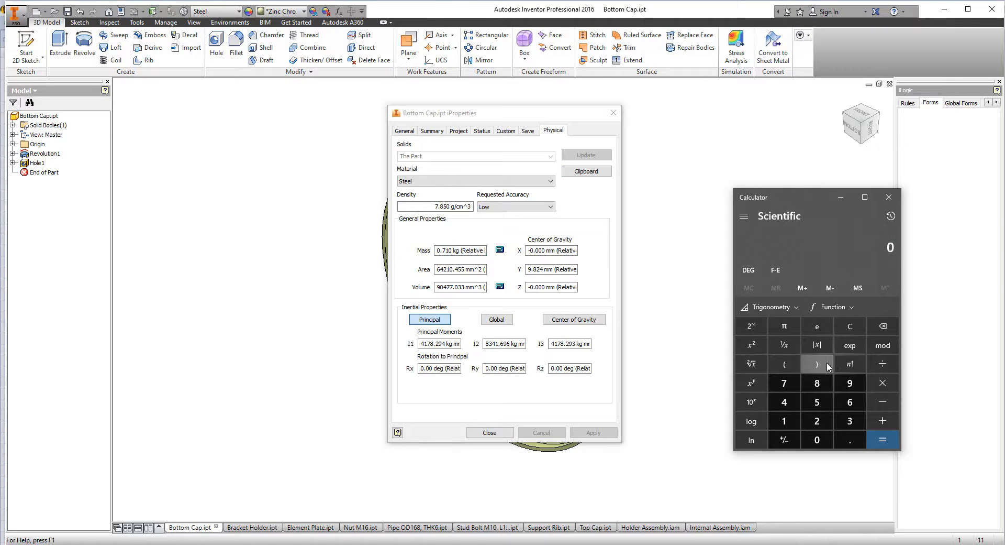
{"action": "type", "text": "0.71*"}
{"action": "type", "text": "12"}
{"action": "key", "text": "Return"}
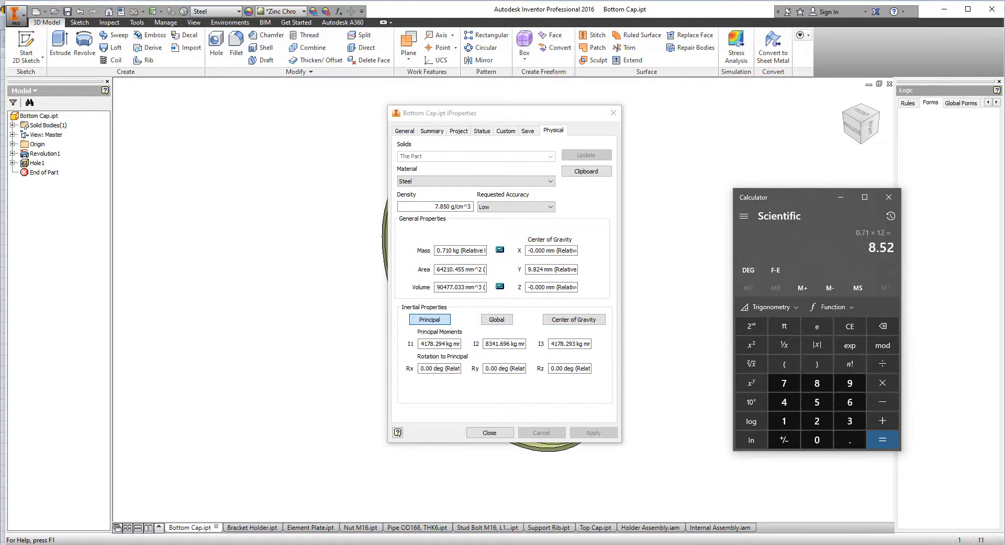
{"action": "left_click", "coordinate": [884, 543]}
{"action": "left_click", "coordinate": [939, 505]}
{"action": "type", "text": "8.52"}
- Set the part number to 49, copy "Bottom Cap" into the part name, and save the item
{"action": "left_click", "coordinate": [588, 303]}
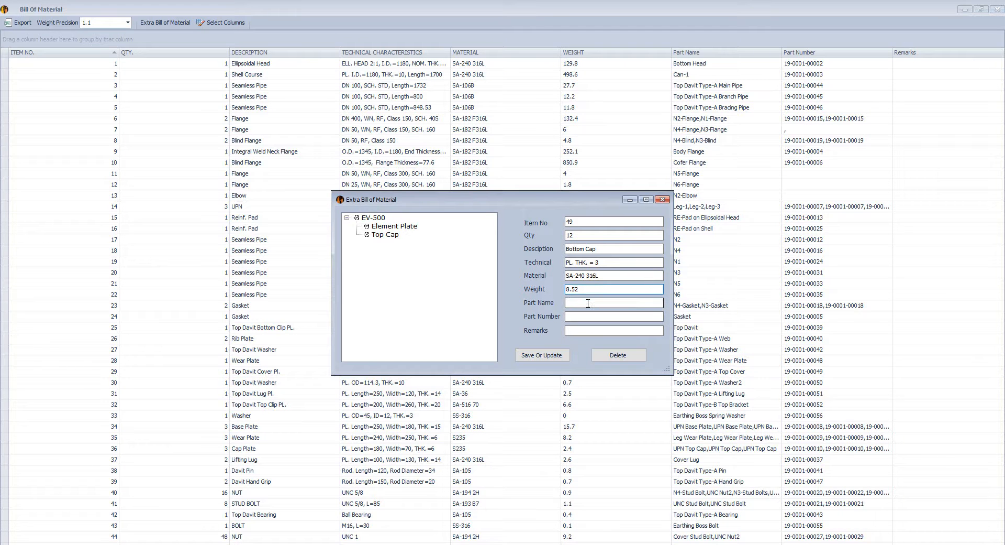
{"action": "type", "text": "4"}
{"action": "key", "text": "ctrl+x"}
{"action": "left_click", "coordinate": [570, 317]}
{"action": "key", "text": "ctrl+v"}
{"action": "left_click_drag", "start_coordinate": [612, 248], "coordinate": [490, 242]}
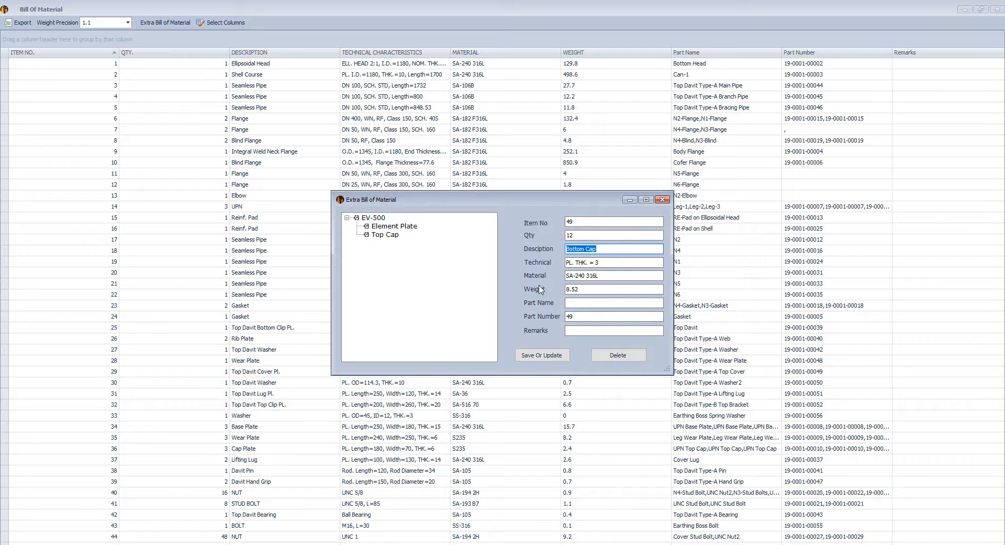
{"action": "key", "text": "ctrl+c"}
{"action": "left_click", "coordinate": [576, 303]}
{"action": "key", "text": "ctrl+v"}
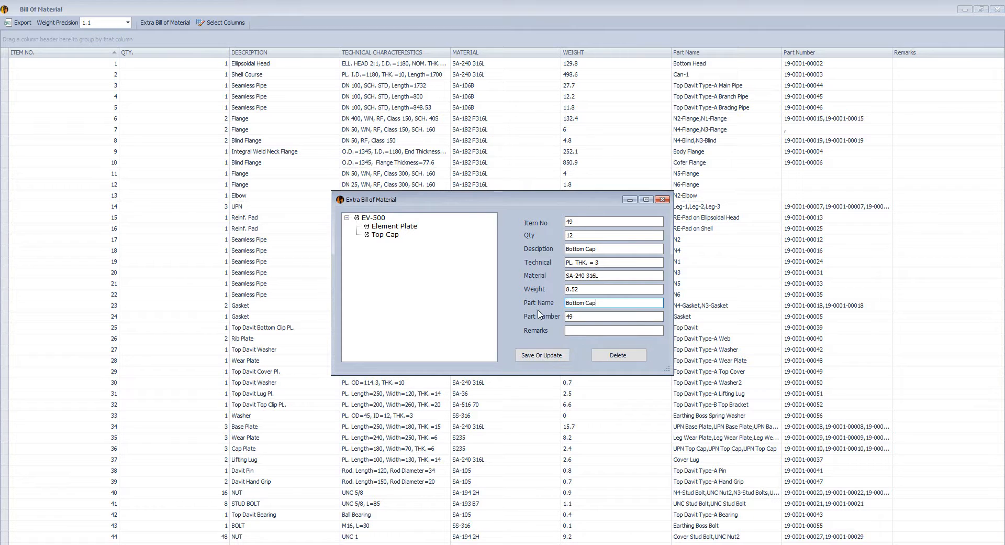
{"action": "left_click", "coordinate": [557, 356]}
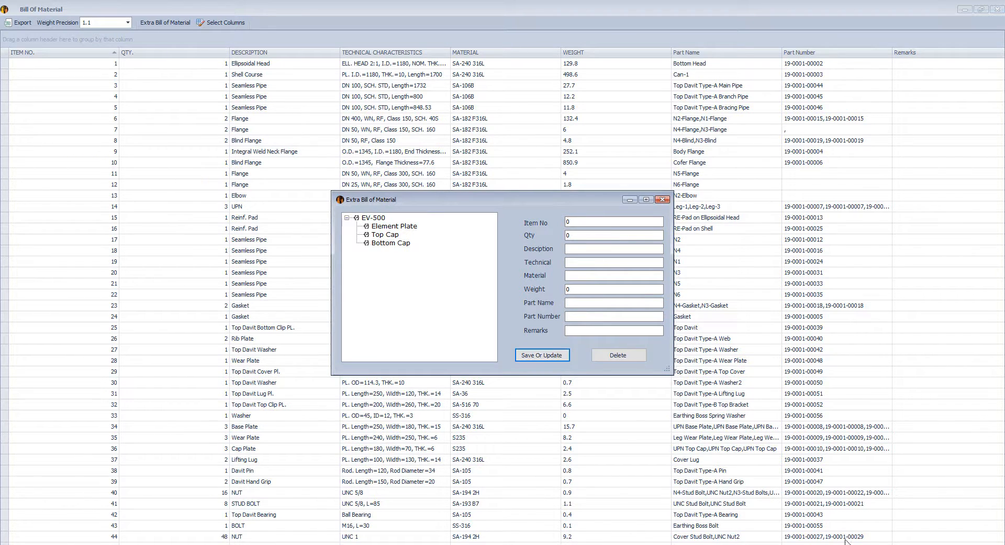
- Review the saved details of each extra item under EV-500, from Element Plate to Nut for holder
{"action": "left_click", "coordinate": [389, 226]}
{"action": "left_click", "coordinate": [390, 235]}
{"action": "left_click", "coordinate": [392, 243]}
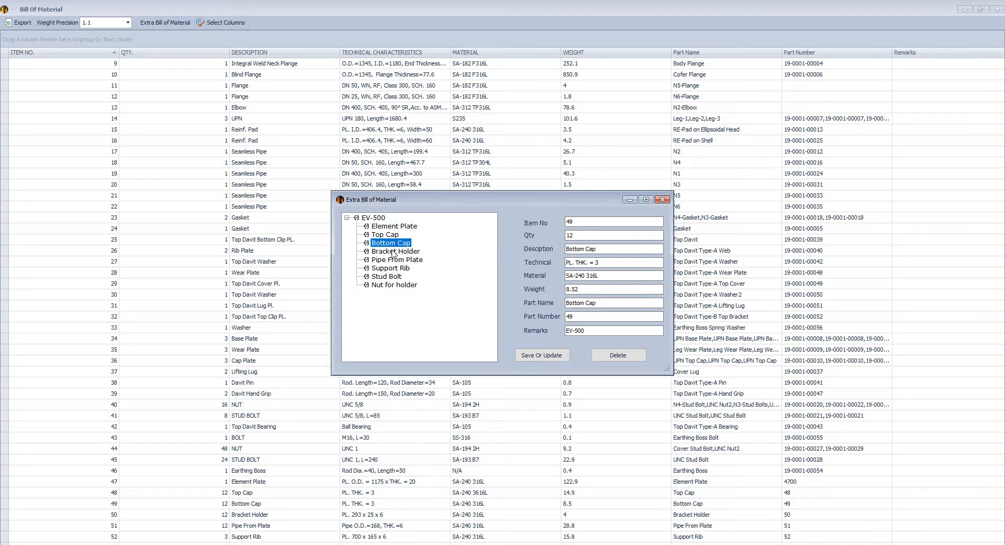
{"action": "left_click", "coordinate": [393, 251]}
{"action": "left_click", "coordinate": [396, 260]}
{"action": "left_click", "coordinate": [396, 269]}
{"action": "left_click", "coordinate": [396, 276]}
{"action": "left_click", "coordinate": [396, 285]}
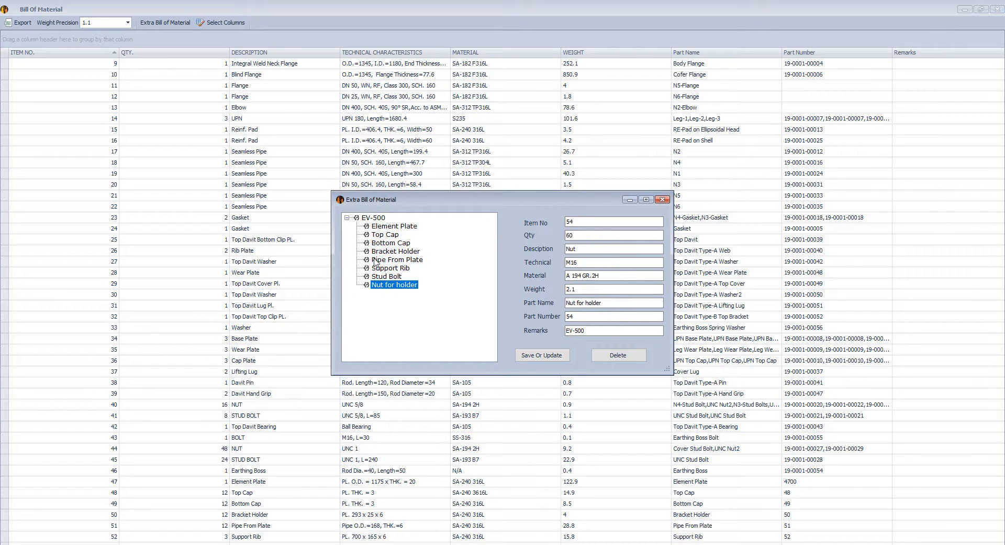
{"action": "left_click", "coordinate": [372, 219]}
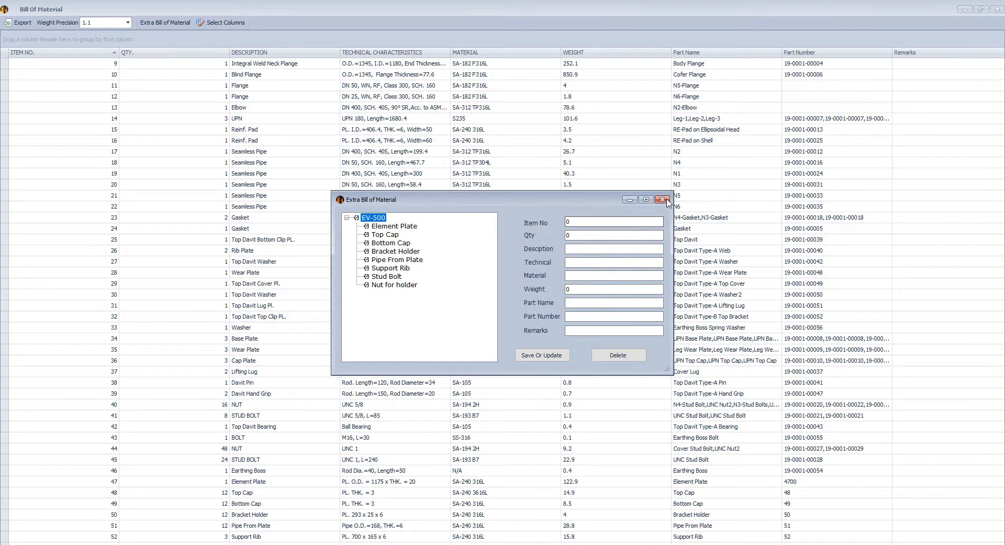
- Close the Extra Bill of Material dialog, and in Inventor close the Nut M16.ipt iProperties
{"action": "left_click", "coordinate": [663, 200]}
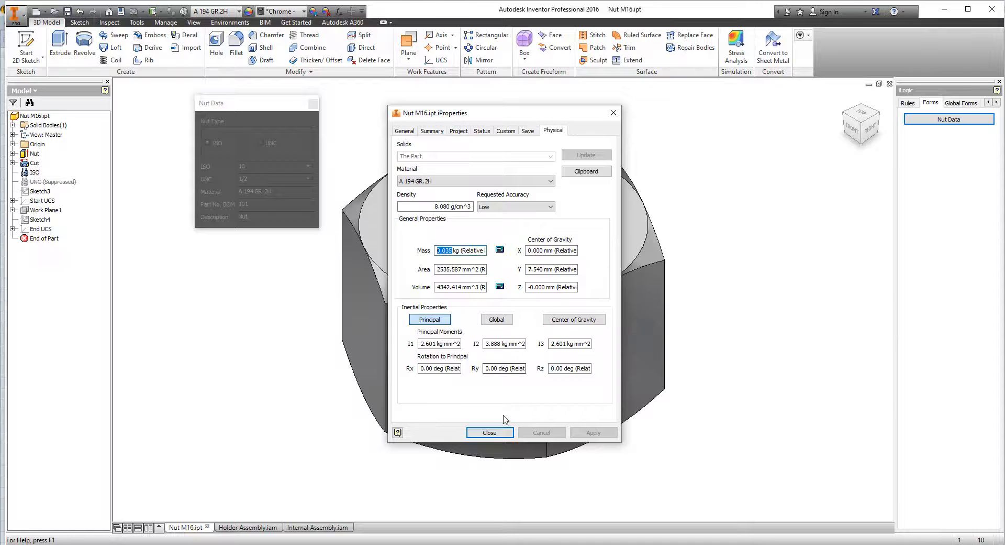
{"action": "left_click", "coordinate": [489, 432]}
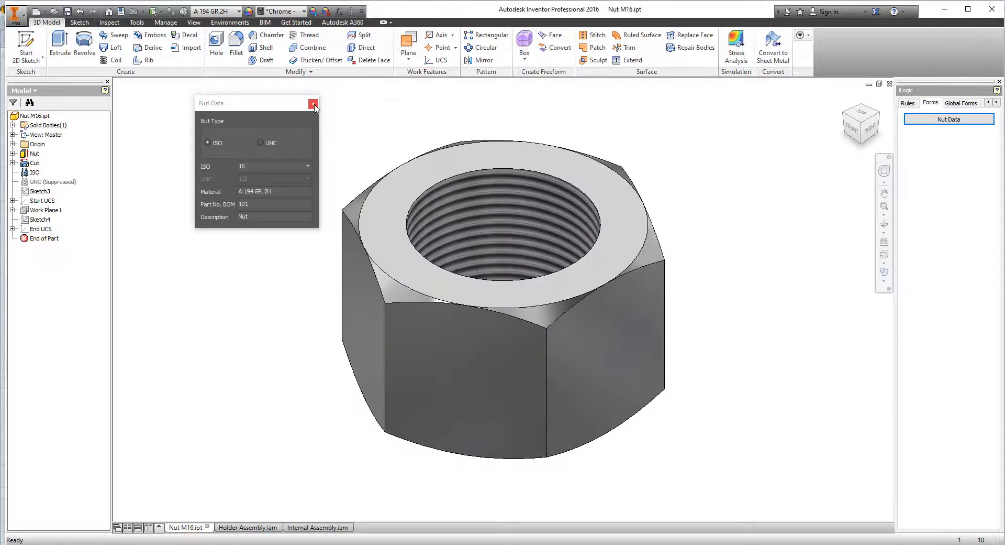
- Close the Nut Data form, set Nut M16's iProperties title to 54, apply it, and close the part file
{"action": "left_click", "coordinate": [317, 103]}
{"action": "left_click", "coordinate": [122, 12]}
{"action": "left_click", "coordinate": [432, 130]}
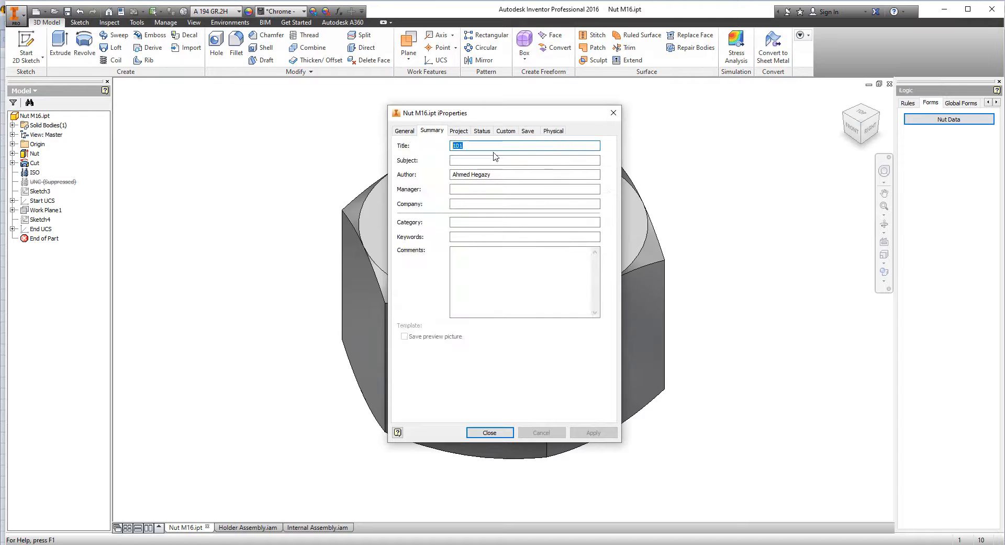
{"action": "type", "text": "54"}
{"action": "left_click", "coordinate": [587, 433]}
{"action": "left_click", "coordinate": [489, 432]}
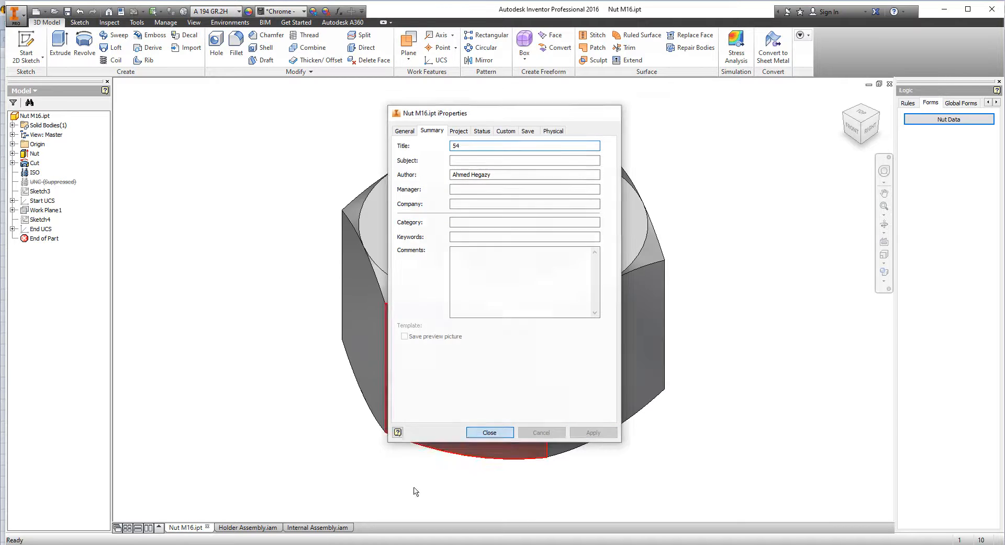
{"action": "left_click", "coordinate": [208, 526]}
{"action": "left_click", "coordinate": [416, 300]}
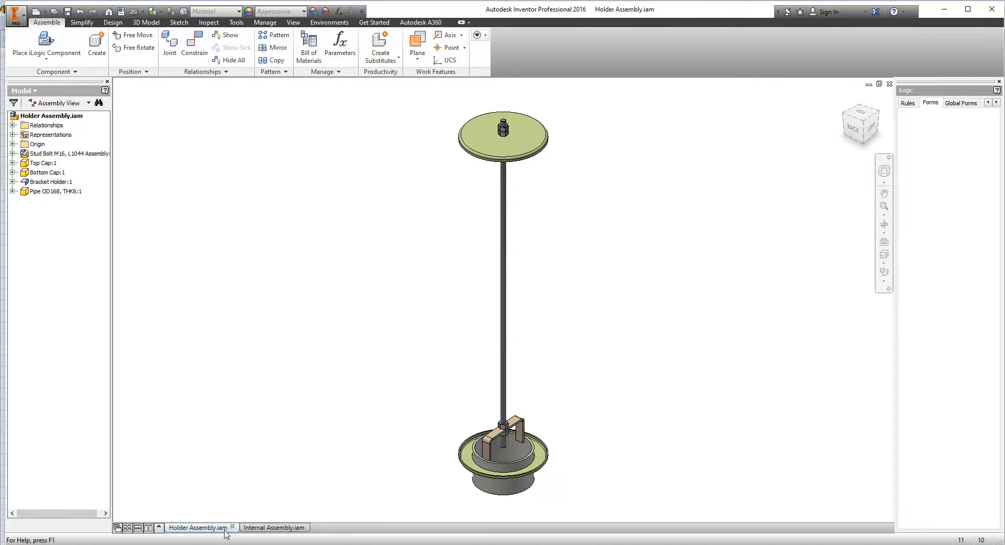
- Open Bottom Cap in Holder Assembly, check its Summary, Project and Status iProperties, and return to the assembly
{"action": "left_click", "coordinate": [884, 224]}
{"action": "left_click_drag", "start_coordinate": [510, 355], "coordinate": [520, 367]}
{"action": "scroll", "coordinate": [521, 363], "scroll_direction": "up", "scroll_amount": 4}
{"action": "middle_click_drag", "start_coordinate": [520, 409], "coordinate": [529, 242]}
{"action": "right_click", "coordinate": [529, 242]}
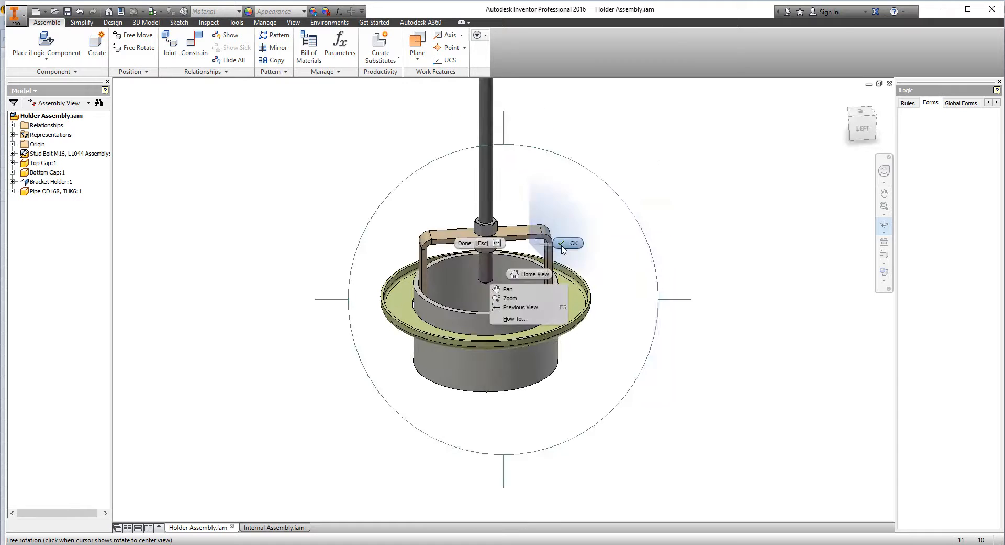
{"action": "left_click", "coordinate": [565, 244]}
{"action": "double_click", "coordinate": [572, 308]}
{"action": "left_click", "coordinate": [121, 11]}
{"action": "left_click", "coordinate": [432, 130]}
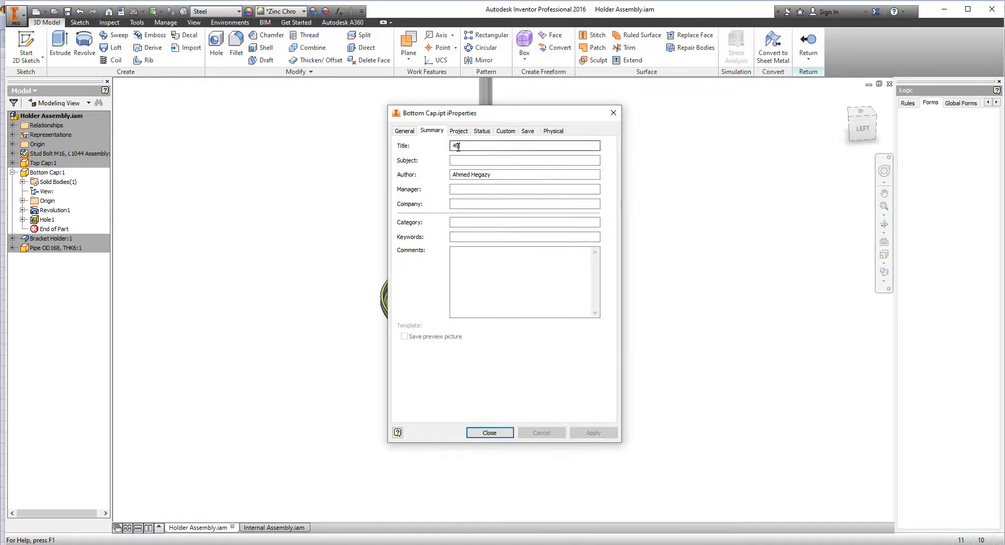
{"action": "left_click", "coordinate": [459, 131]}
{"action": "left_click", "coordinate": [483, 131]}
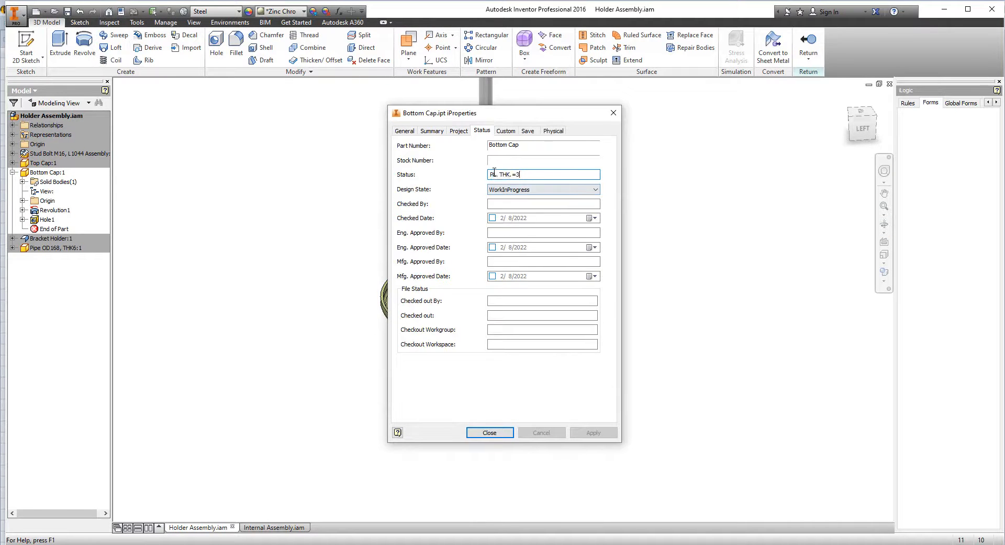
{"action": "left_click", "coordinate": [490, 432]}
{"action": "double_click", "coordinate": [660, 182]}
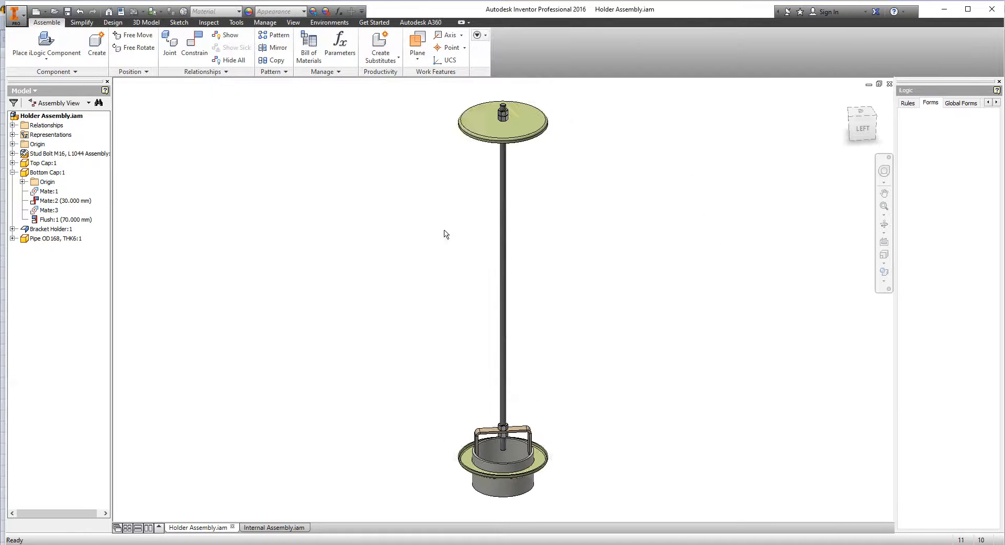
- Switch to Internal Assembly.iam and inspect the model from another angle
{"action": "left_click", "coordinate": [273, 527]}
{"action": "left_click", "coordinate": [884, 224]}
{"action": "left_click_drag", "start_coordinate": [549, 324], "coordinate": [649, 290]}
{"action": "right_click", "coordinate": [656, 244]}
{"action": "left_click", "coordinate": [605, 243]}
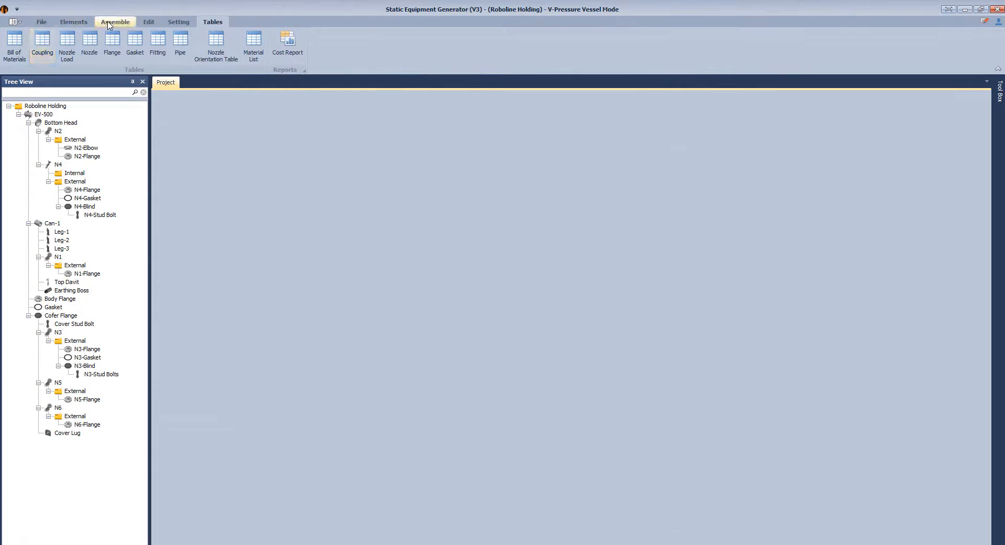
- Bring up EV-500.iam in Inventor and cut it with a half section view to examine the vessel's internals
{"action": "left_click", "coordinate": [116, 22]}
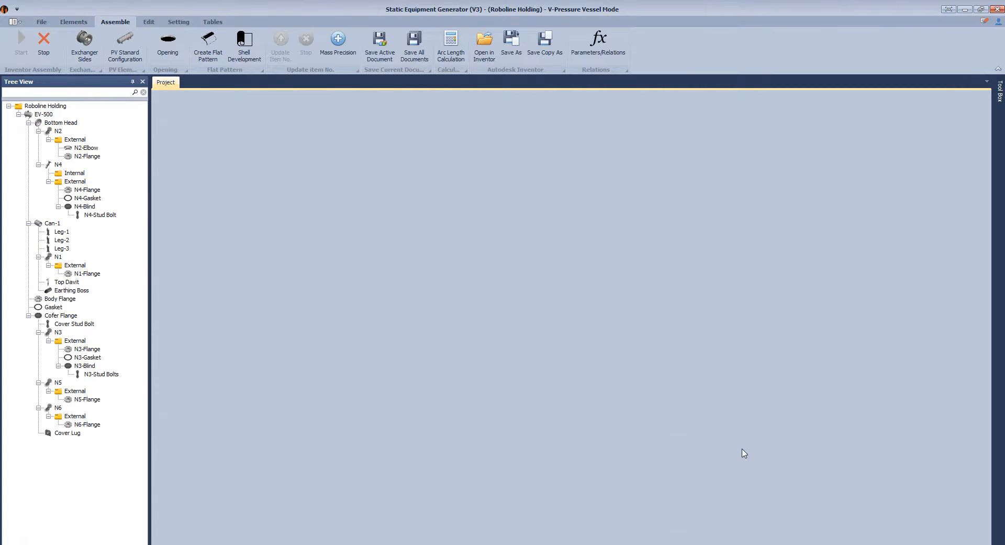
{"action": "left_click", "coordinate": [733, 544]}
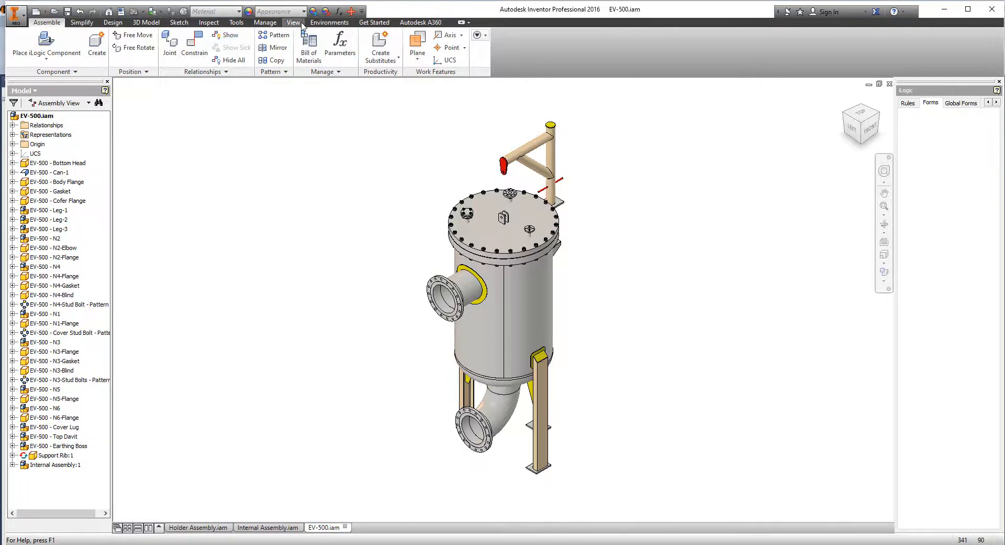
{"action": "left_click", "coordinate": [294, 22]}
{"action": "left_click", "coordinate": [423, 48]}
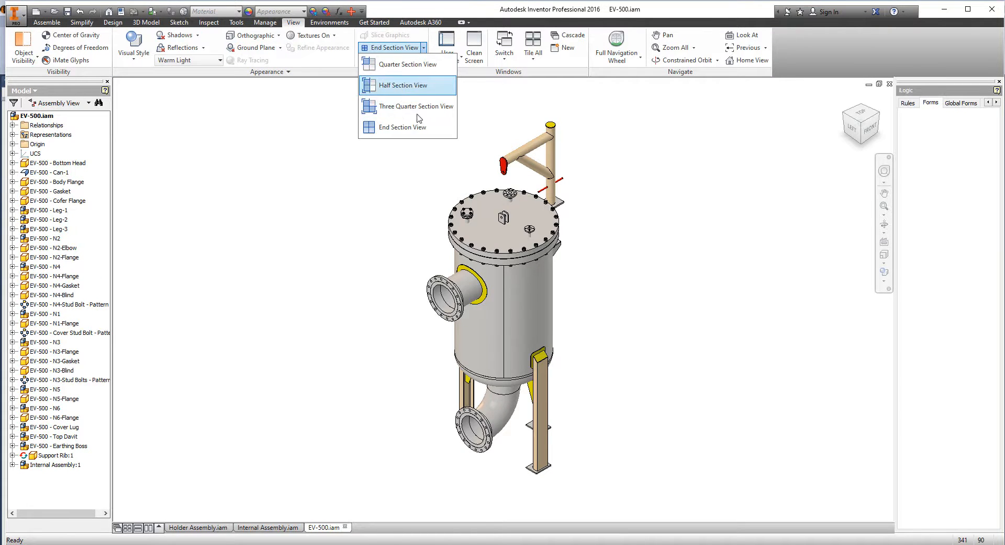
{"action": "left_click", "coordinate": [419, 87]}
{"action": "scroll", "coordinate": [484, 374], "scroll_direction": "down", "scroll_amount": 3}
{"action": "left_click", "coordinate": [599, 393]}
{"action": "left_click_drag", "start_coordinate": [598, 393], "coordinate": [542, 300]}
{"action": "left_click", "coordinate": [505, 411]}
{"action": "left_click", "coordinate": [884, 224]}
{"action": "scroll", "coordinate": [550, 340], "scroll_direction": "down", "scroll_amount": 3}
{"action": "key", "text": "Escape"}
- End the section view of EV-500 and inspect the full vessel around the bottom head, nozzle and support ribs
{"action": "left_click", "coordinate": [424, 47]}
{"action": "left_click", "coordinate": [409, 126]}
{"action": "middle_click_drag", "start_coordinate": [690, 286], "coordinate": [648, 128]}
{"action": "middle_click_drag", "start_coordinate": [524, 312], "coordinate": [615, 278], "text": "shift"}
{"action": "scroll", "coordinate": [393, 278], "scroll_direction": "up", "scroll_amount": 4}
{"action": "middle_click_drag", "start_coordinate": [440, 278], "coordinate": [395, 188], "text": "shift"}
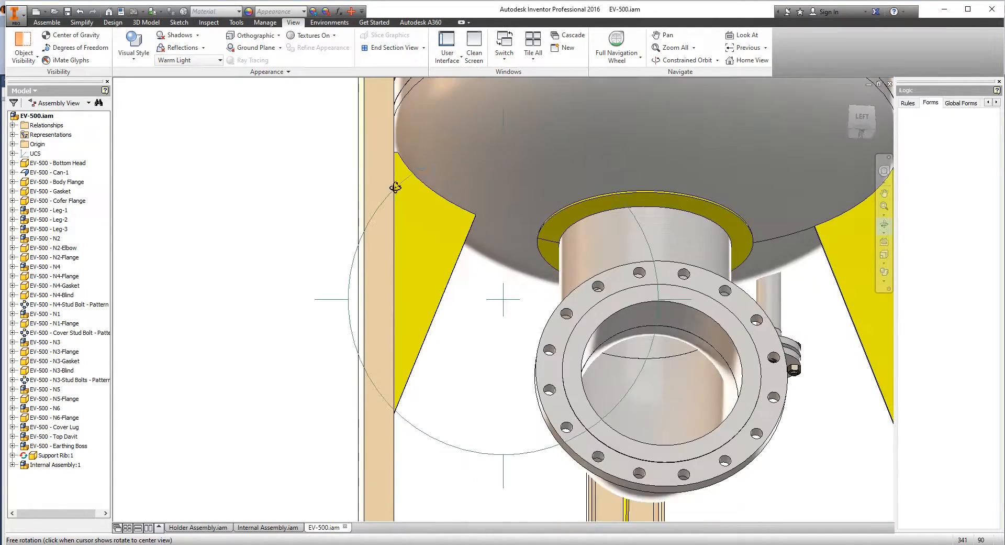
{"action": "scroll", "coordinate": [442, 213], "scroll_direction": "up", "scroll_amount": 1}
{"action": "scroll", "coordinate": [442, 213], "scroll_direction": "down", "scroll_amount": 4}
{"action": "middle_click_drag", "start_coordinate": [443, 214], "coordinate": [420, 278], "text": "shift"}
{"action": "scroll", "coordinate": [422, 279], "scroll_direction": "down", "scroll_amount": 5}
{"action": "middle_click_drag", "start_coordinate": [502, 319], "coordinate": [554, 430]}
{"action": "middle_click_drag", "start_coordinate": [554, 345], "coordinate": [639, 312], "text": "shift"}
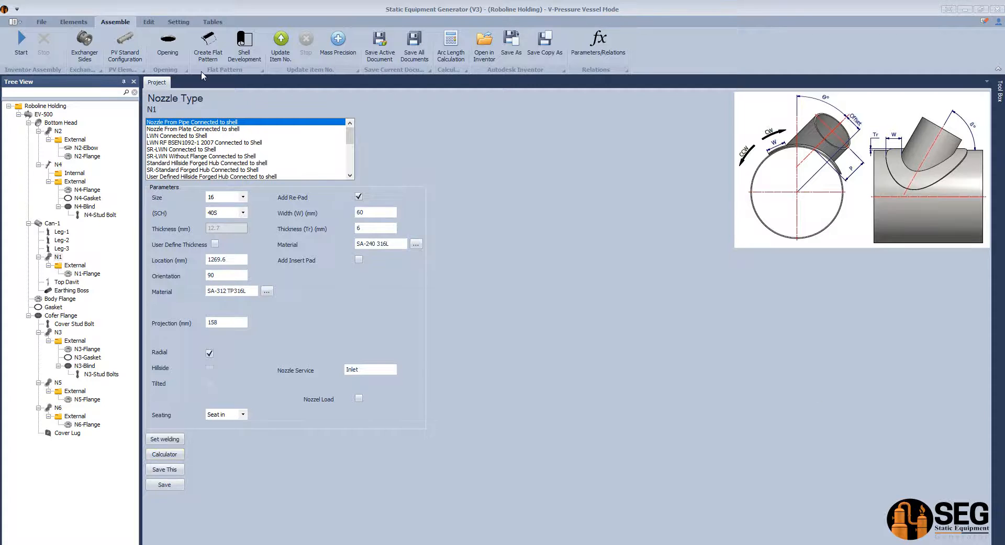
- In Static Equipment Generator, open the Bill of Materials in a smaller window and review the extra items at the end
{"action": "left_click", "coordinate": [219, 25]}
{"action": "left_click", "coordinate": [18, 45]}
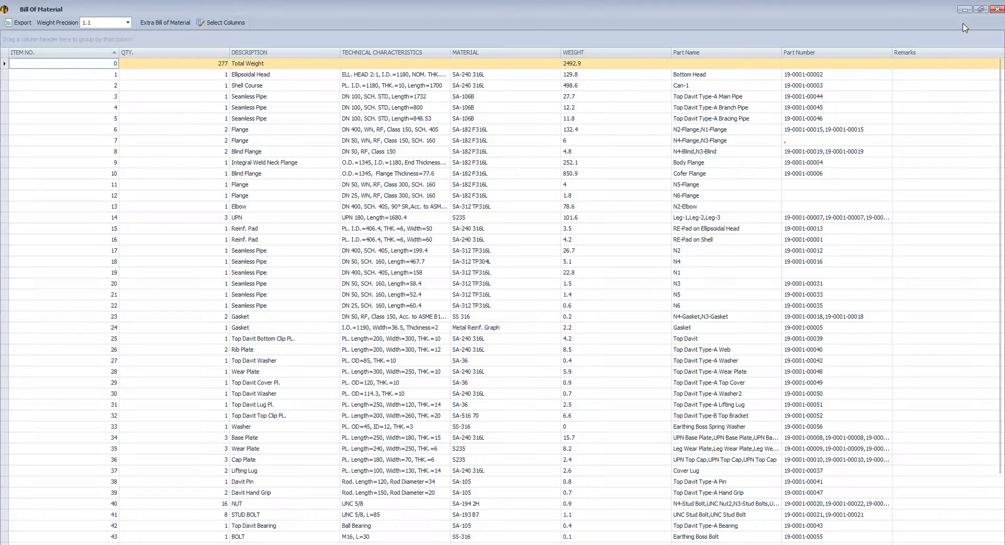
{"action": "left_click", "coordinate": [982, 7]}
{"action": "left_click_drag", "start_coordinate": [444, 214], "coordinate": [841, 453]}
{"action": "scroll", "coordinate": [833, 367], "scroll_direction": "down", "scroll_amount": 7}
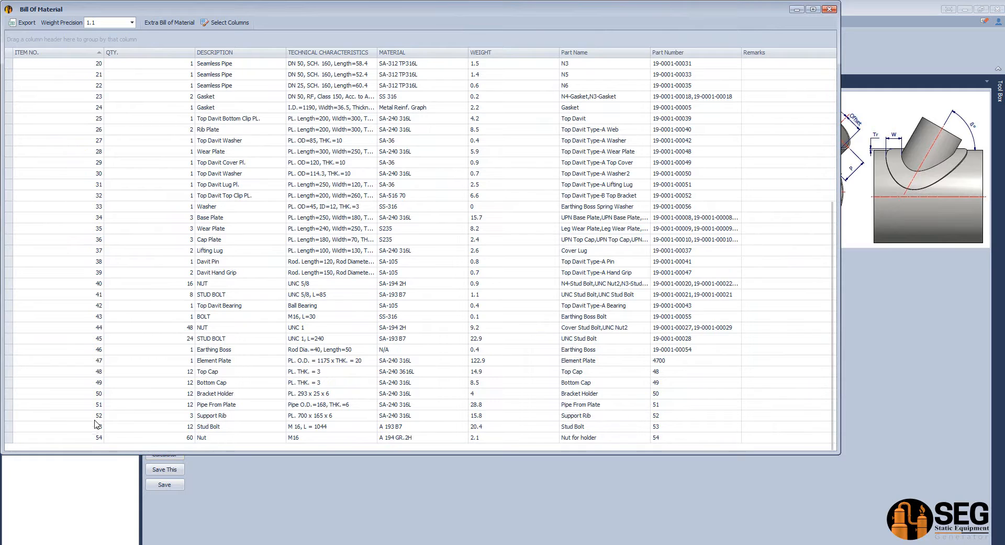
{"action": "left_click", "coordinate": [89, 276]}
{"action": "double_click", "coordinate": [197, 274]}
{"action": "left_click", "coordinate": [186, 283]}
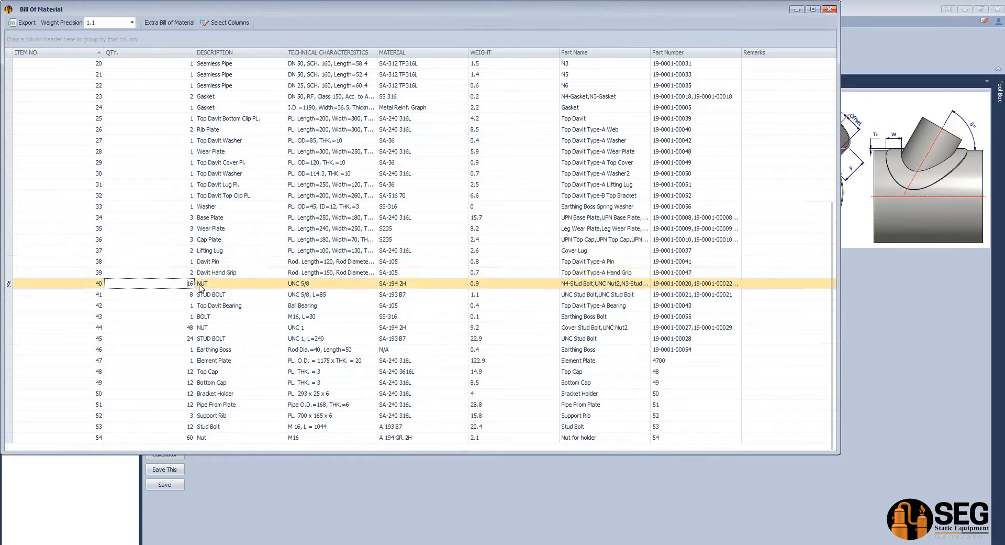
{"action": "left_click", "coordinate": [99, 283]}
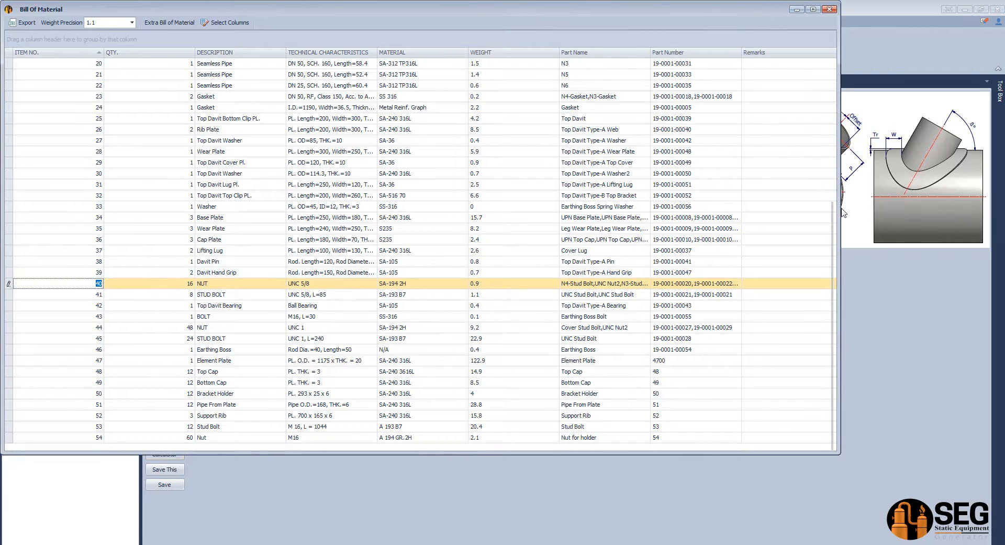
- Check the item numbers and descriptions of the first Bill of Material rows, from Ellipsoidal Head to Seamless Pipe
{"action": "scroll", "coordinate": [419, 236], "scroll_direction": "up", "scroll_amount": 5}
{"action": "left_click", "coordinate": [186, 77]}
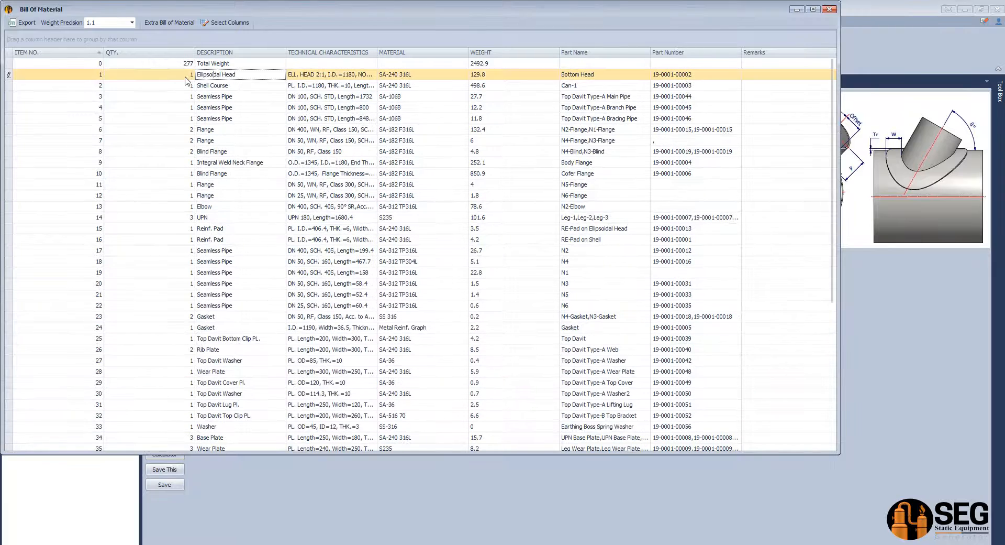
{"action": "left_click", "coordinate": [97, 75]}
{"action": "left_click", "coordinate": [95, 97]}
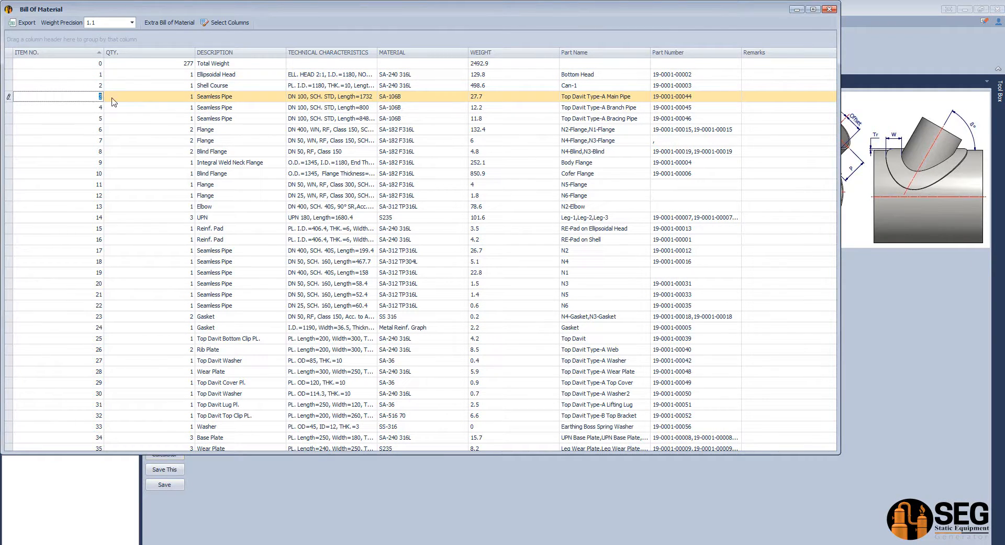
- Close the Bill of Material table and update the item numbers in the Inventor assembly
{"action": "left_click", "coordinate": [829, 9]}
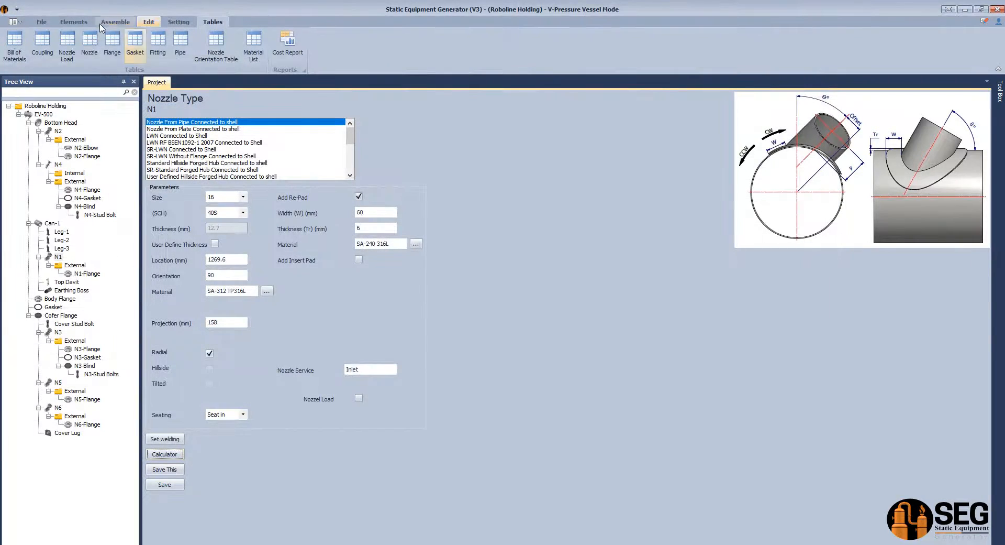
{"action": "left_click", "coordinate": [116, 22]}
{"action": "left_click", "coordinate": [281, 42]}
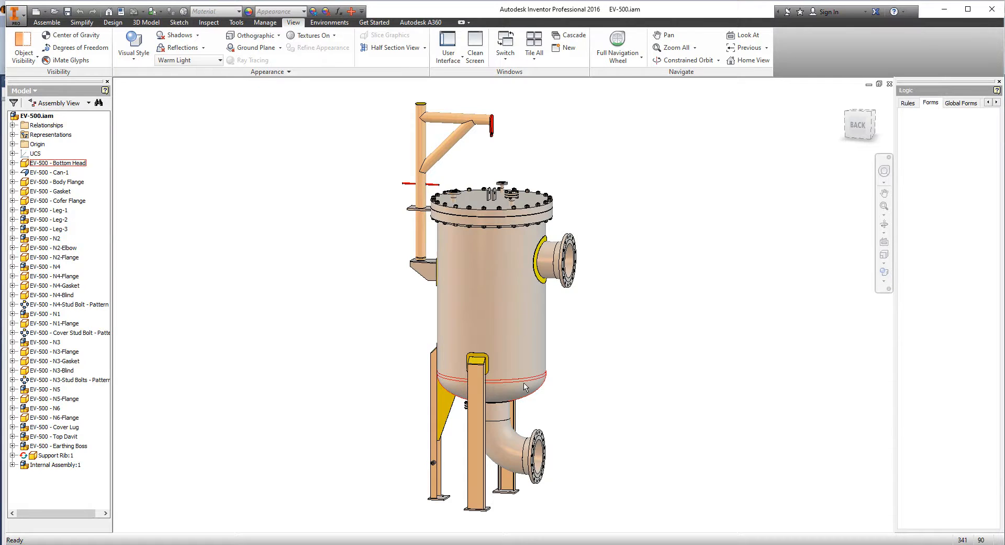
- In Inventor, open EV-500's Bottom Head, check its Summary iProperties for the item number, and finish editing the part
{"action": "double_click", "coordinate": [524, 386]}
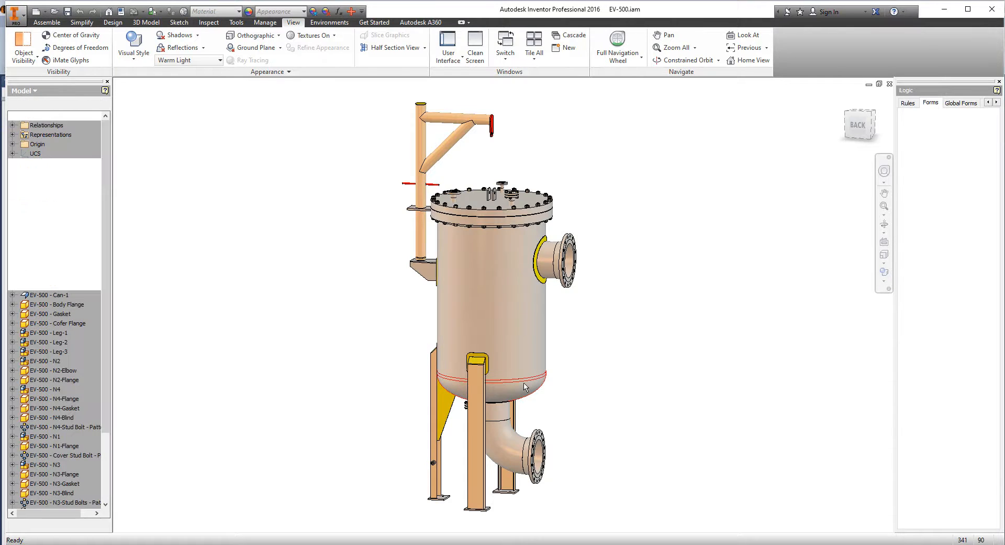
{"action": "left_click", "coordinate": [121, 11]}
{"action": "left_click", "coordinate": [432, 130]}
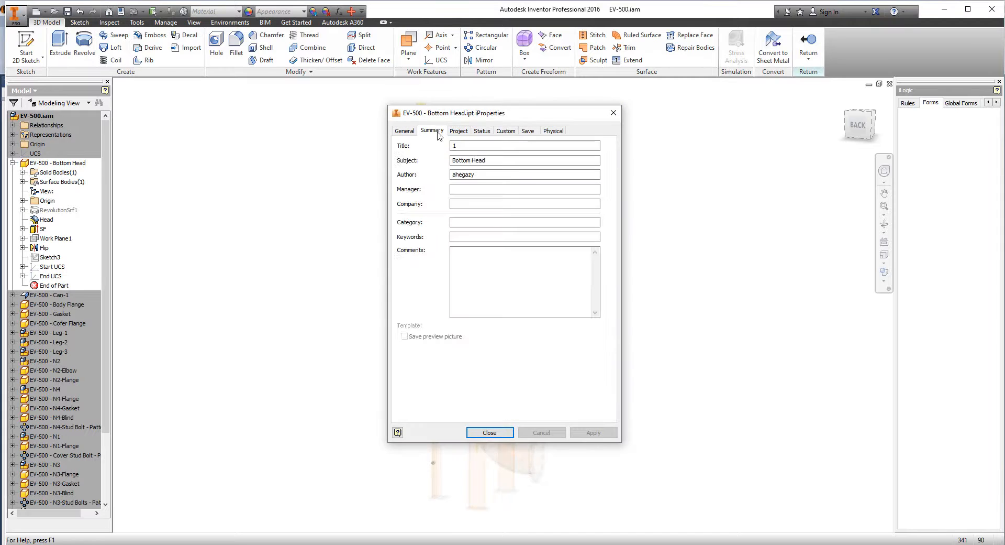
{"action": "left_click", "coordinate": [490, 432]}
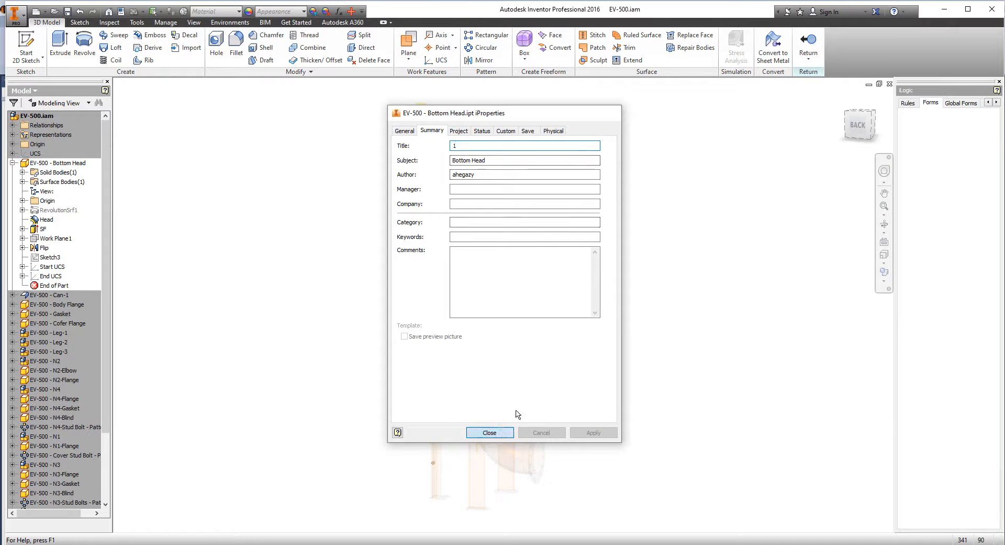
{"action": "right_click", "coordinate": [666, 186]}
{"action": "left_click", "coordinate": [772, 247]}
{"action": "right_click", "coordinate": [761, 268]}
{"action": "left_click", "coordinate": [758, 299]}
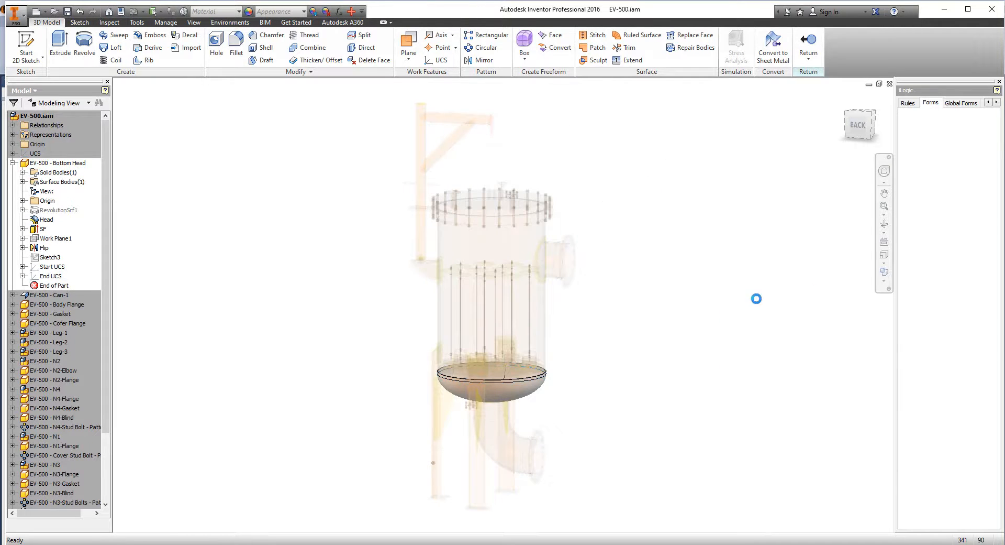
- Open N1-Flange, check its title, part number and status in iProperties, and return to the EV-500 assembly
{"action": "left_click", "coordinate": [573, 240]}
{"action": "double_click", "coordinate": [573, 239]}
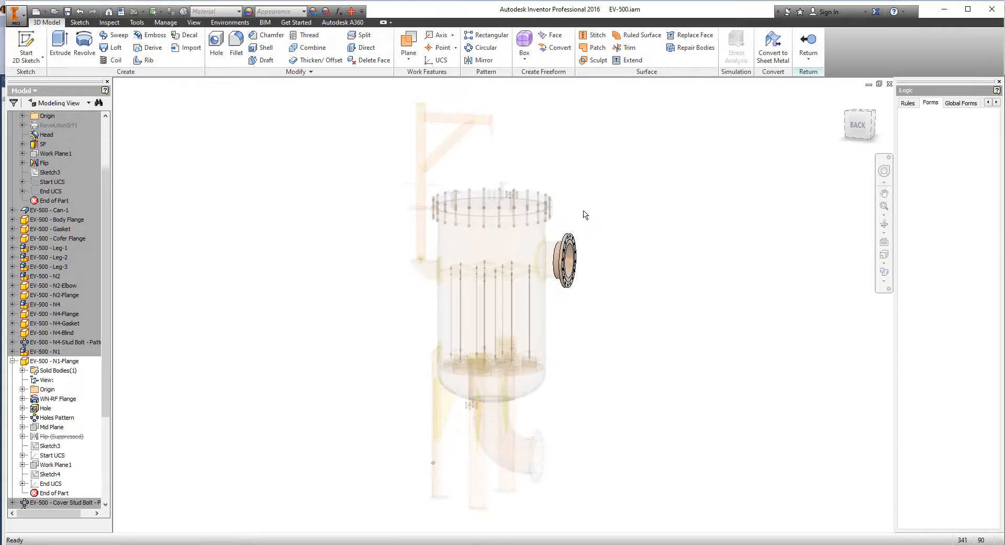
{"action": "left_click", "coordinate": [121, 11]}
{"action": "left_click", "coordinate": [432, 130]}
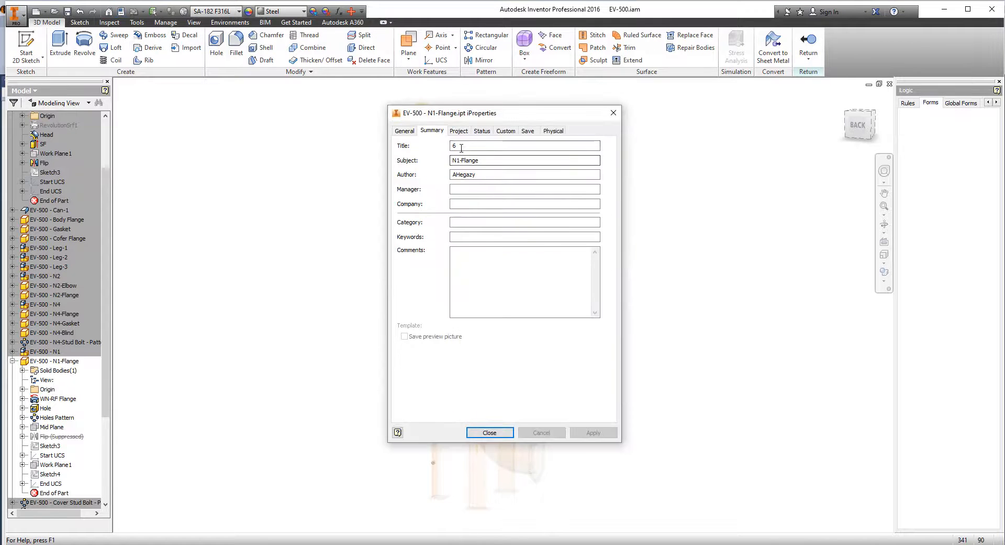
{"action": "double_click", "coordinate": [452, 146]}
{"action": "left_click", "coordinate": [459, 130]}
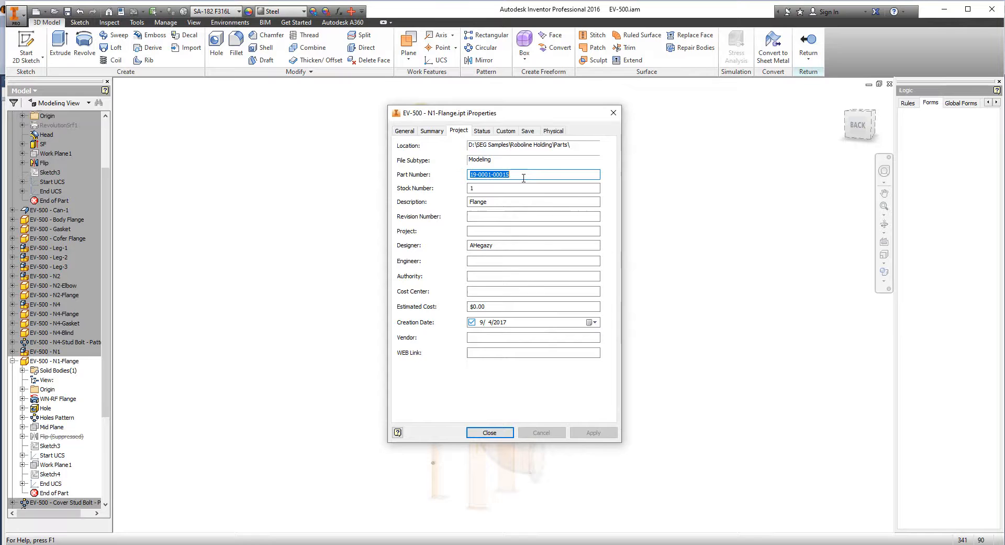
{"action": "left_click", "coordinate": [481, 131]}
{"action": "key", "text": "Escape"}
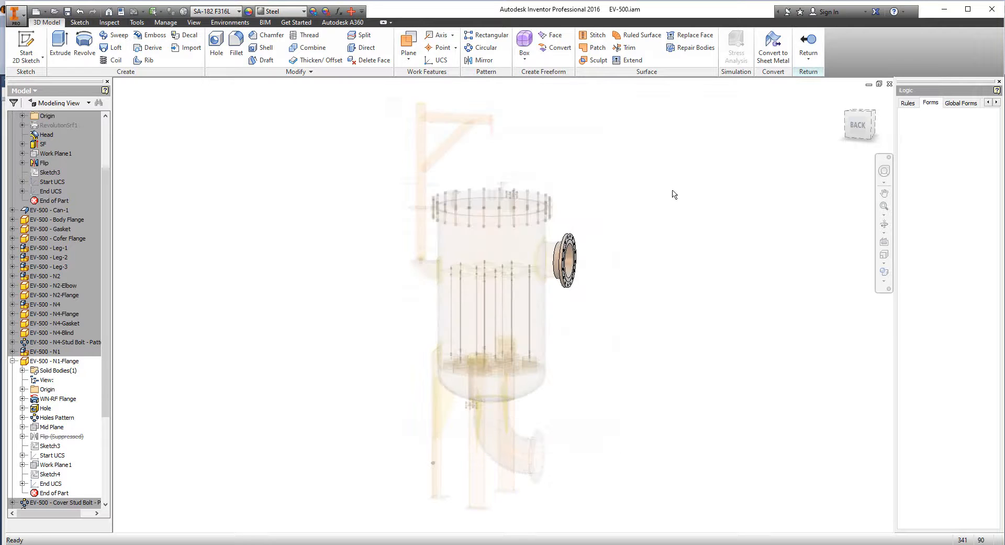
{"action": "right_click", "coordinate": [666, 192]}
{"action": "left_click", "coordinate": [665, 223]}
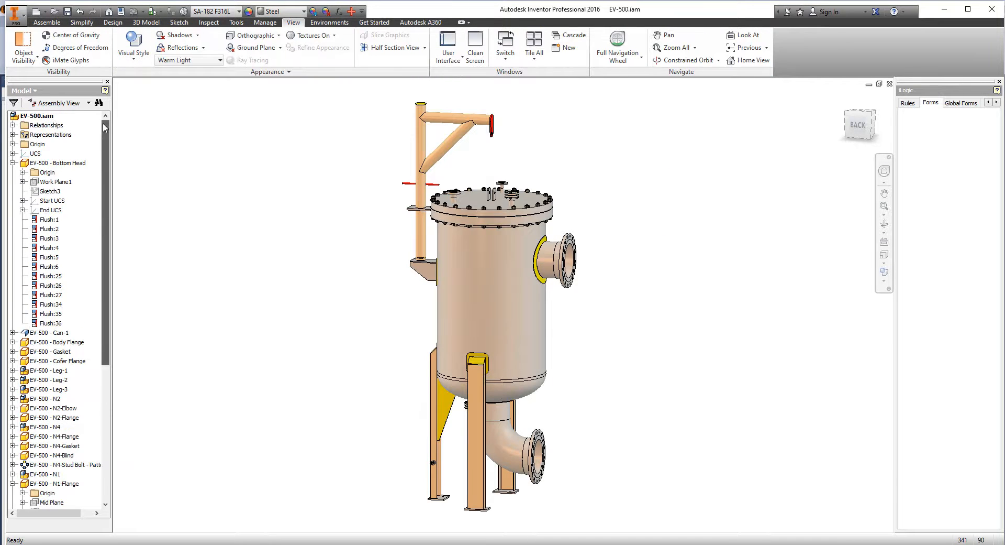
{"action": "right_click", "coordinate": [52, 116]}
{"action": "left_click", "coordinate": [84, 212]}
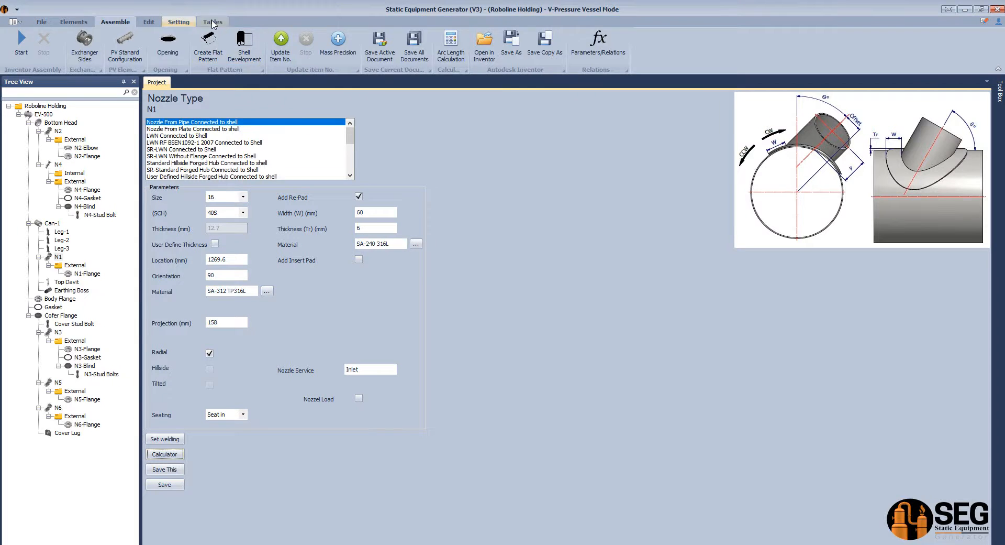
- In Static Equipment Generator, open the Nozzle table and examine N2's outside diameter, orientation, thickness and weld style
{"action": "left_click", "coordinate": [213, 23]}
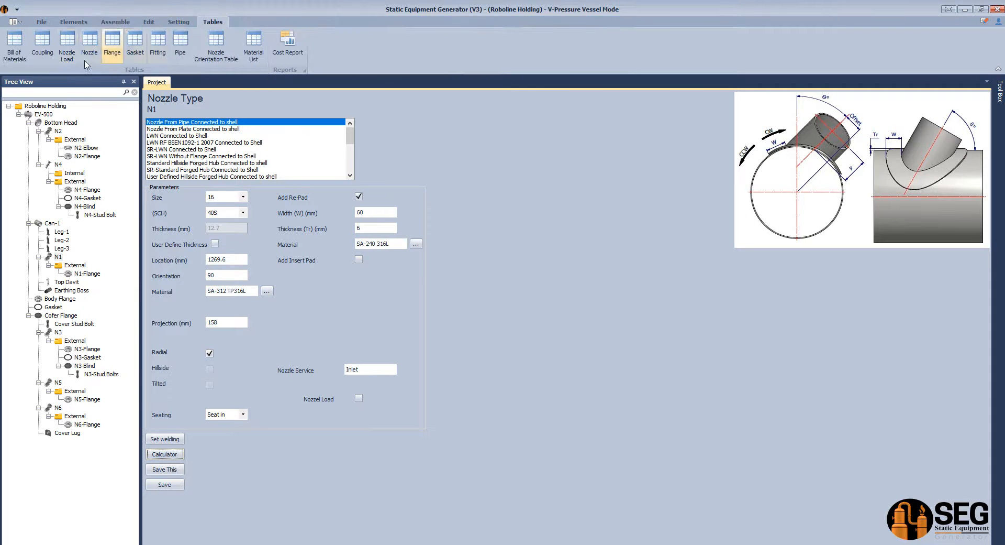
{"action": "left_click", "coordinate": [89, 45]}
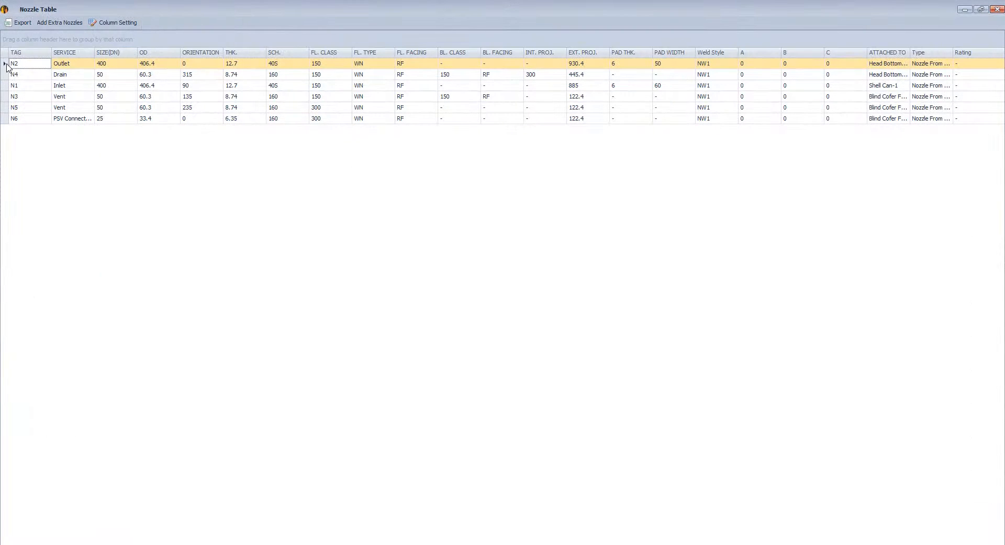
{"action": "left_click", "coordinate": [152, 65]}
{"action": "left_click", "coordinate": [195, 66]}
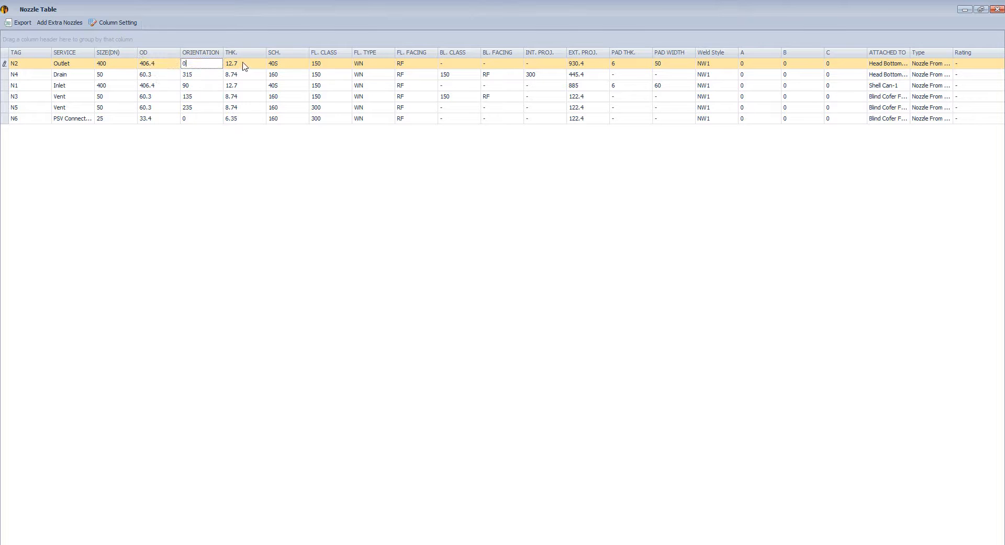
{"action": "left_click", "coordinate": [243, 65]}
{"action": "left_click", "coordinate": [714, 65]}
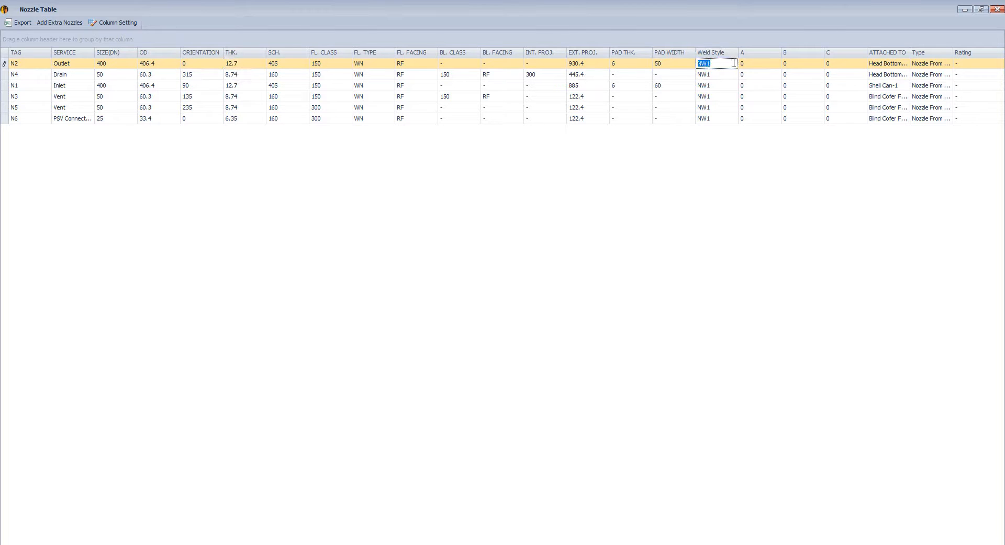
- Examine weld dimensions A, B and C for nozzles N2 and N4, and close the Nozzle table
{"action": "left_click", "coordinate": [760, 65]}
{"action": "left_click", "coordinate": [816, 63]}
{"action": "left_click", "coordinate": [834, 65]}
{"action": "left_click", "coordinate": [797, 75]}
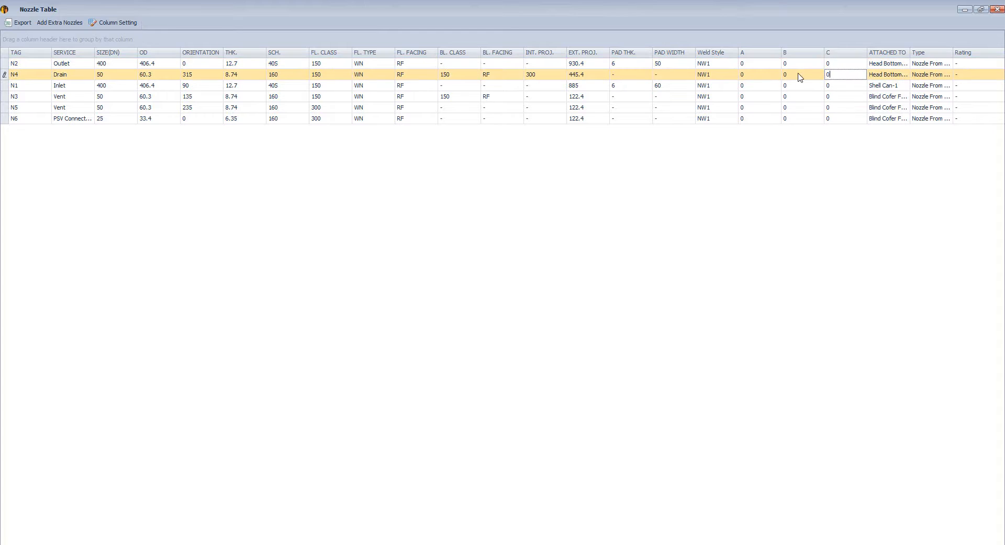
{"action": "left_click", "coordinate": [722, 75]}
{"action": "left_click", "coordinate": [998, 9]}
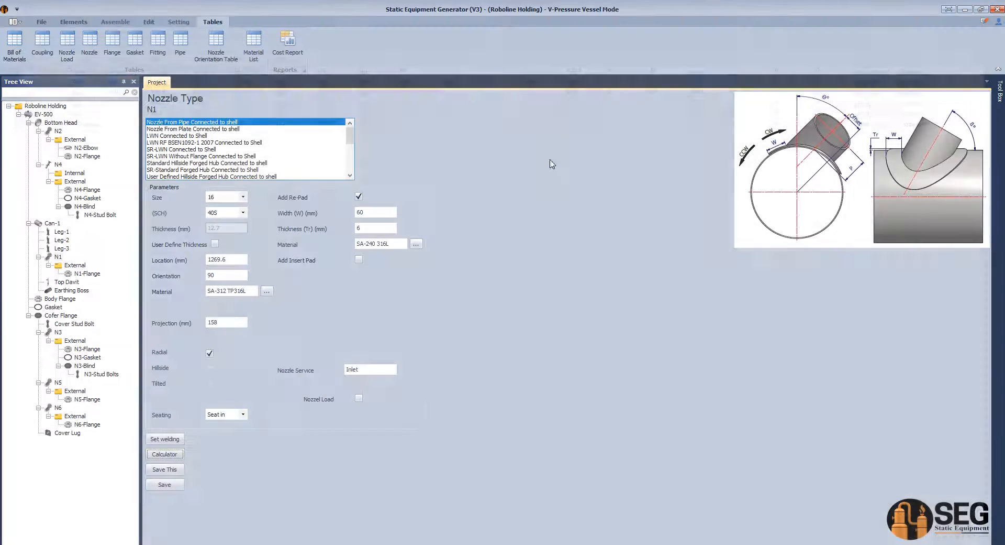
- Open N2's welding details, compare the Double V and clad options, and return to Single V with No Clad
{"action": "left_click", "coordinate": [58, 131]}
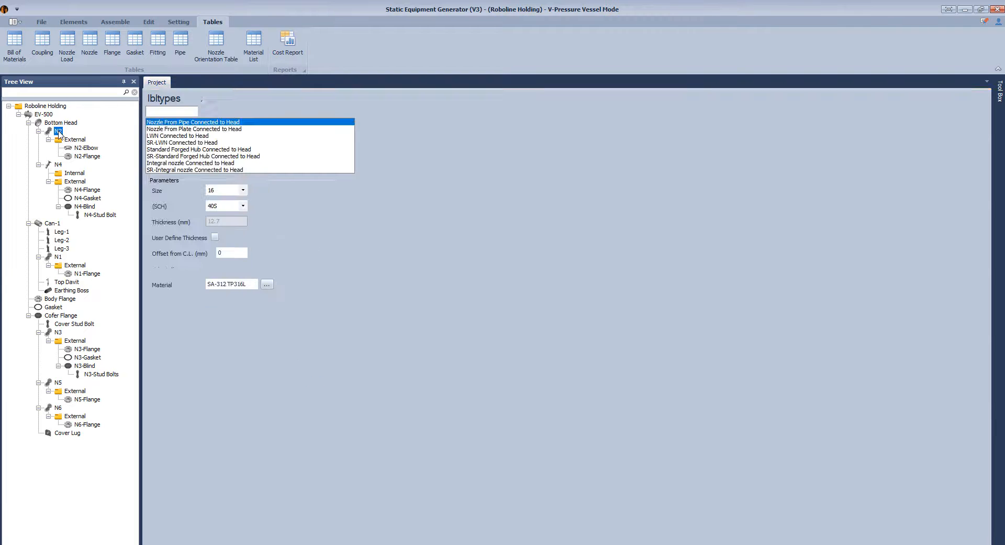
{"action": "left_click", "coordinate": [164, 418]}
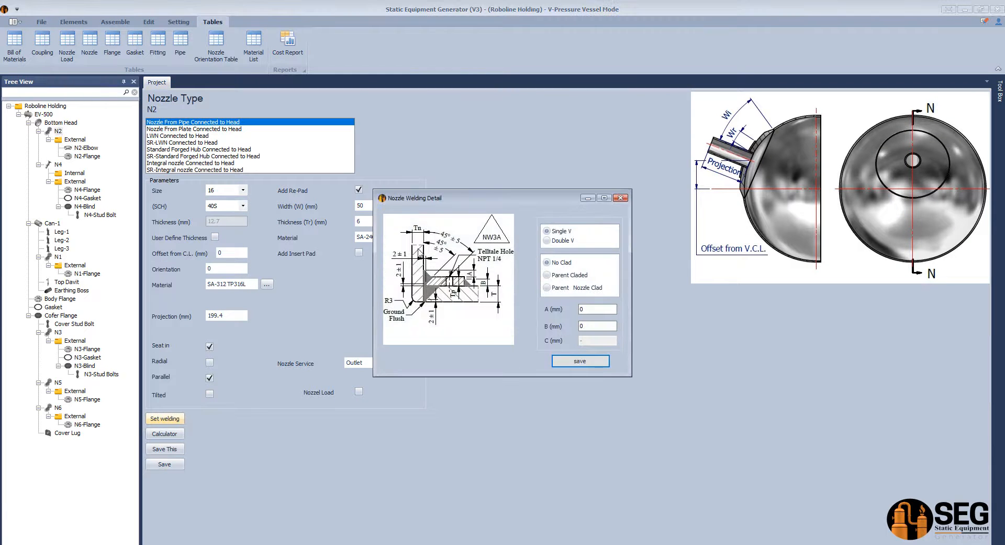
{"action": "left_click", "coordinate": [556, 243]}
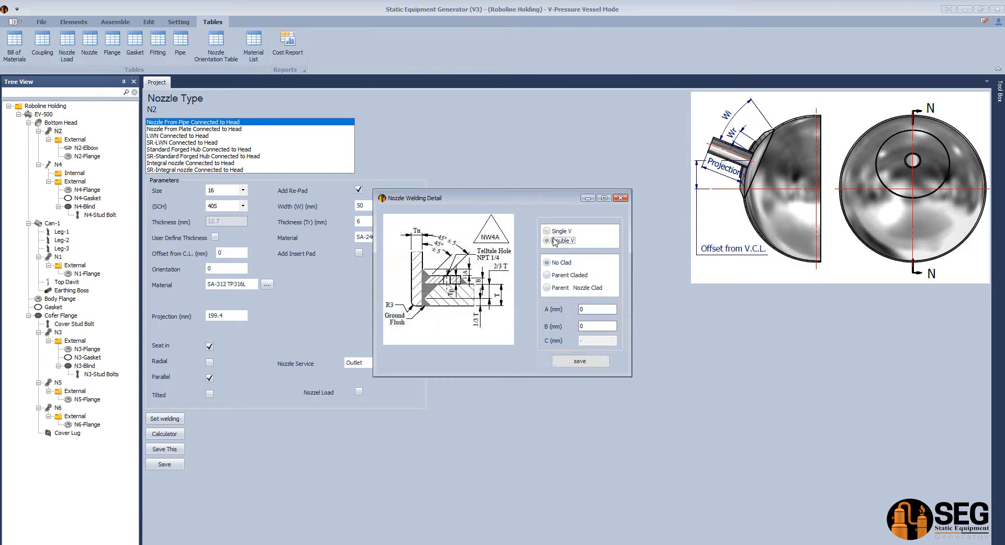
{"action": "left_click", "coordinate": [555, 276]}
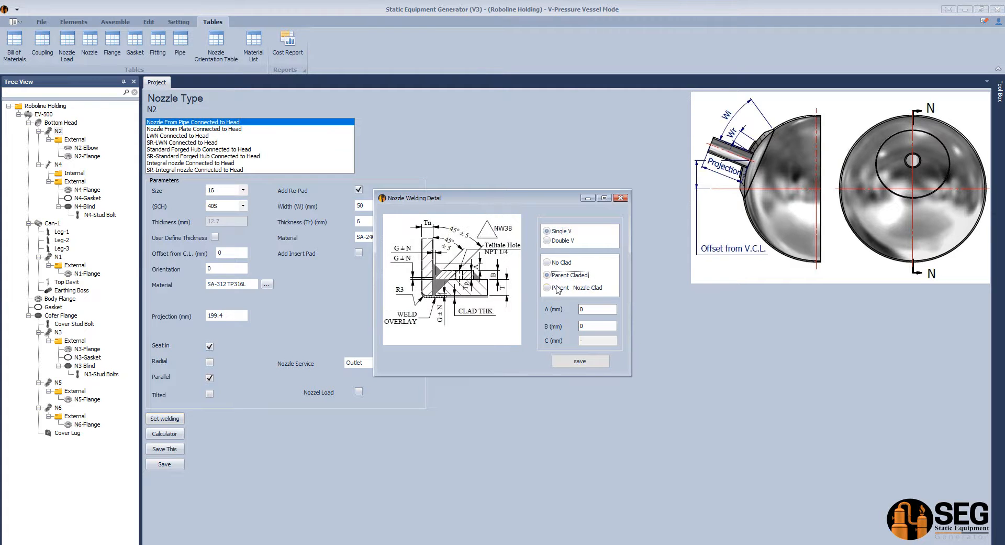
{"action": "left_click", "coordinate": [558, 289]}
{"action": "left_click", "coordinate": [556, 262]}
- Set N2's weld dimensions A and B to 4 mm and save the welding details
{"action": "double_click", "coordinate": [590, 310]}
{"action": "type", "text": "4"}
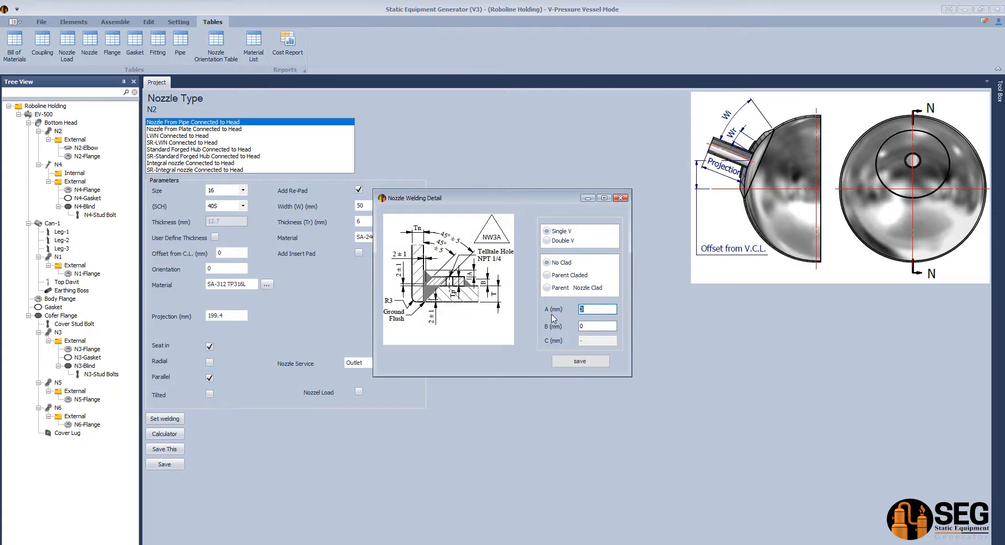
{"action": "key", "text": "Tab"}
{"action": "type", "text": "4"}
{"action": "left_click", "coordinate": [594, 362]}
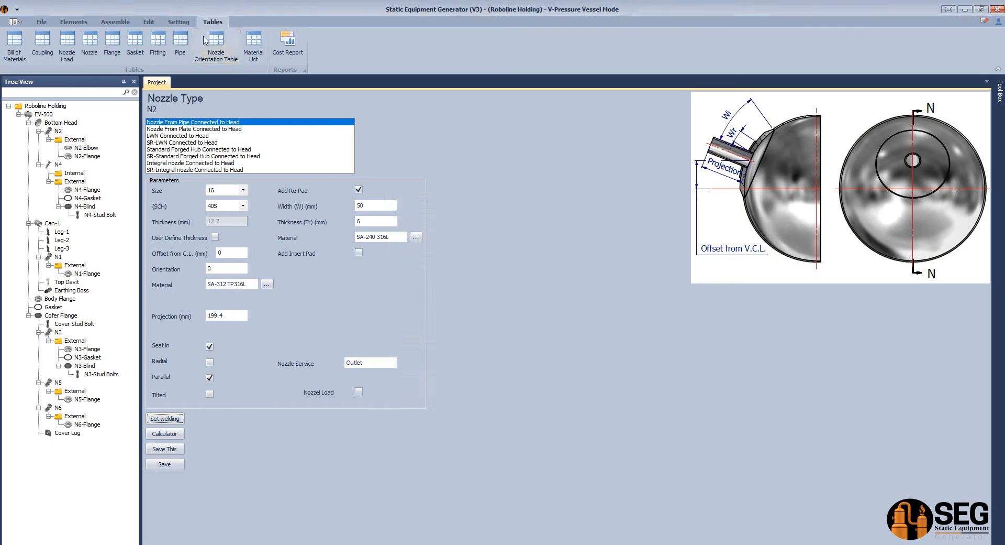
- Check N2's weld style and A and B dimensions in the Nozzle table, and close the table
{"action": "left_click", "coordinate": [90, 42]}
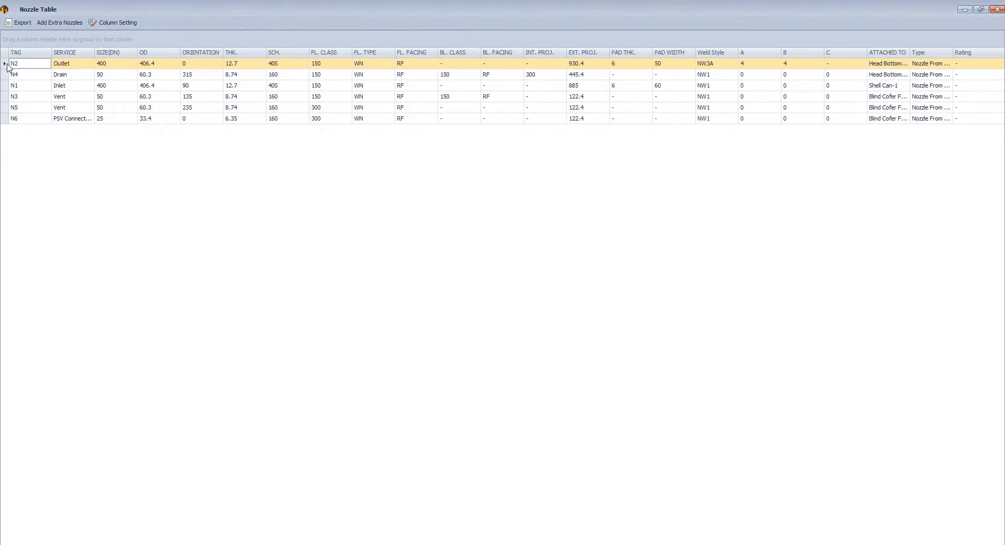
{"action": "left_click", "coordinate": [714, 66]}
{"action": "left_click", "coordinate": [742, 67]}
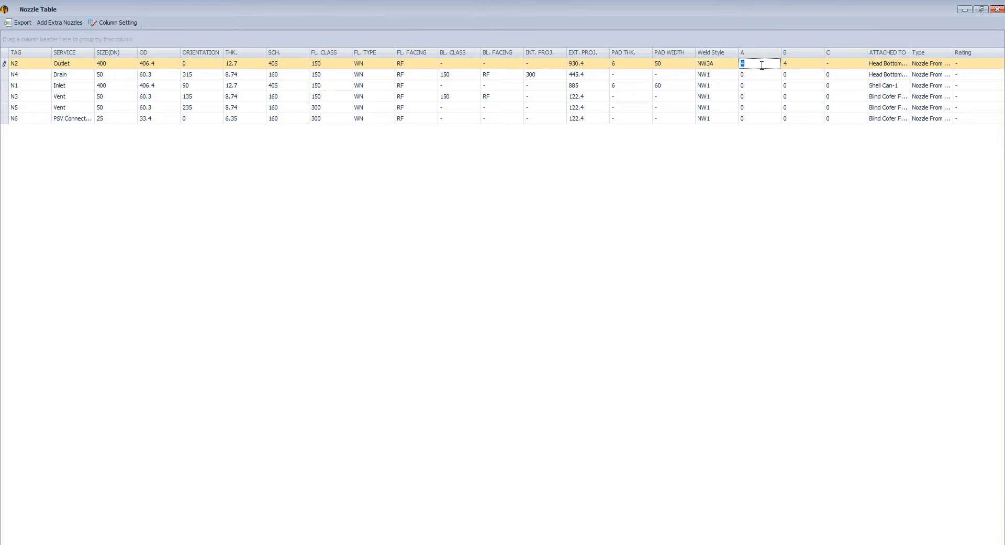
{"action": "left_click", "coordinate": [795, 67]}
{"action": "left_click", "coordinate": [998, 10]}
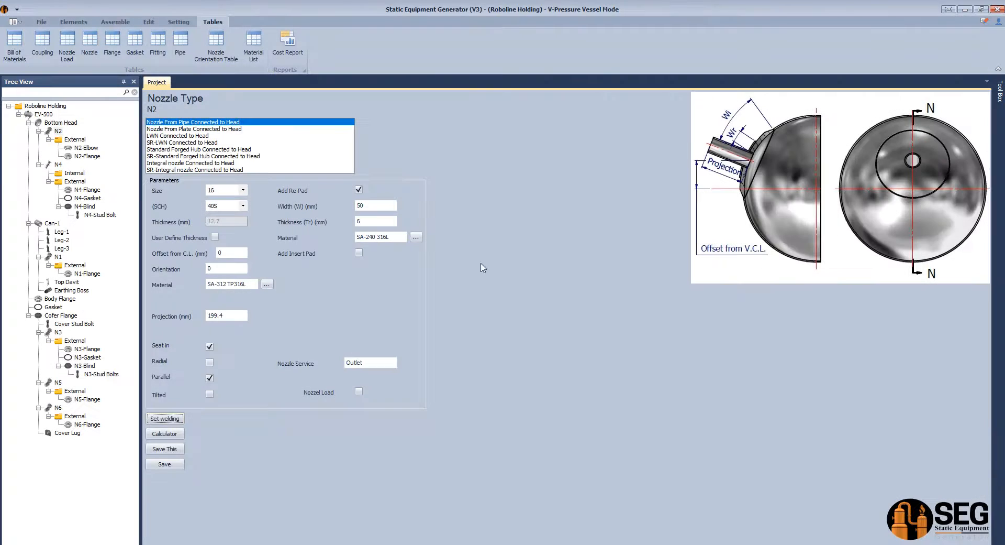
- Set nozzle N4's weld dimensions A and C to 4 mm and save its welding details
{"action": "left_click", "coordinate": [58, 165]}
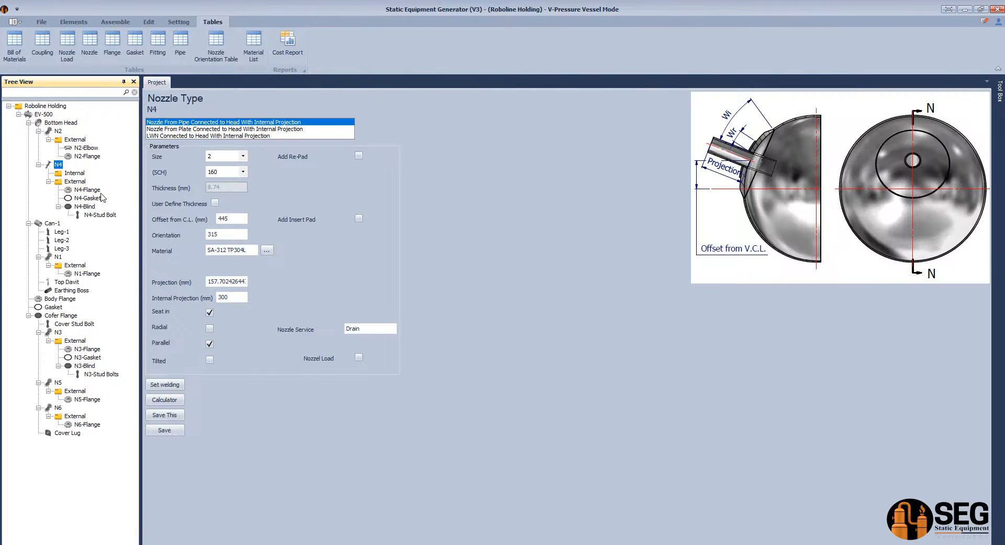
{"action": "left_click", "coordinate": [164, 385]}
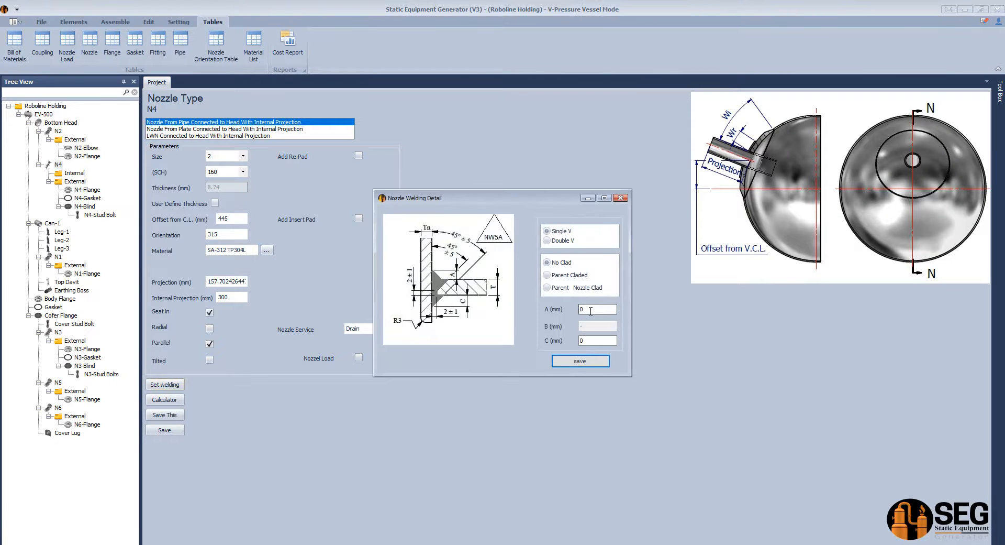
{"action": "double_click", "coordinate": [591, 310]}
{"action": "type", "text": "4"}
{"action": "key", "text": "Tab"}
{"action": "type", "text": "4"}
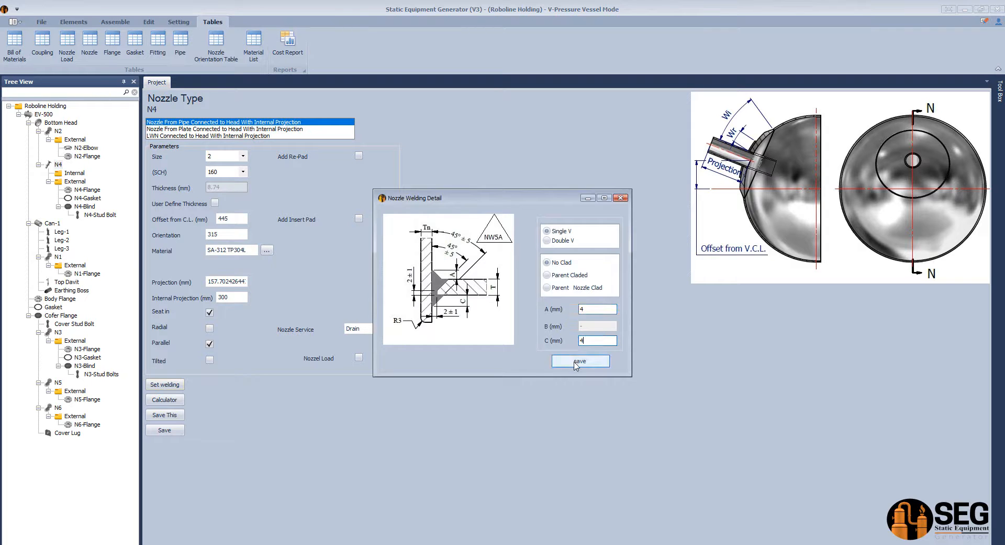
{"action": "left_click", "coordinate": [575, 361]}
- Set nozzle N1's weld dimensions to A 6 mm and B 4 mm and save its welding details
{"action": "left_click", "coordinate": [53, 257]}
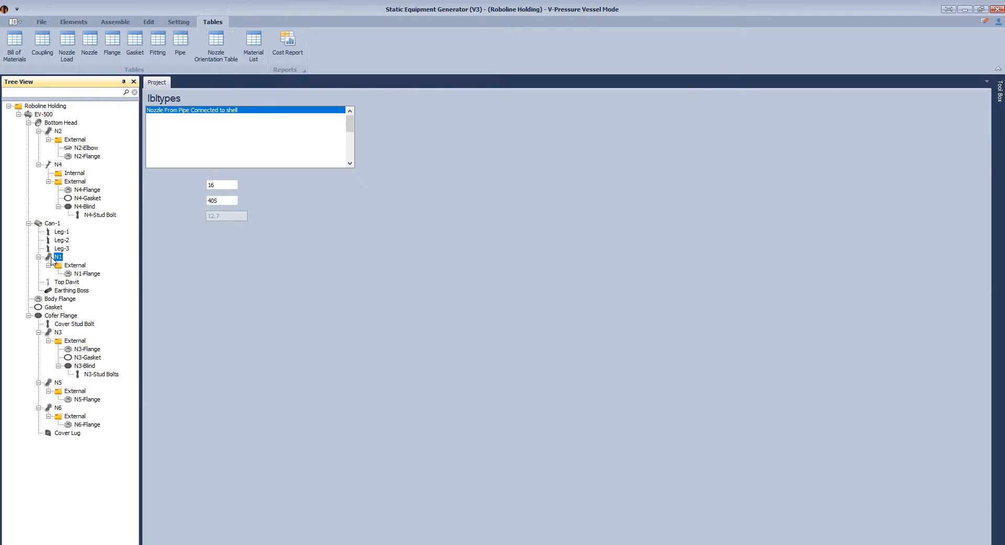
{"action": "left_click", "coordinate": [181, 439]}
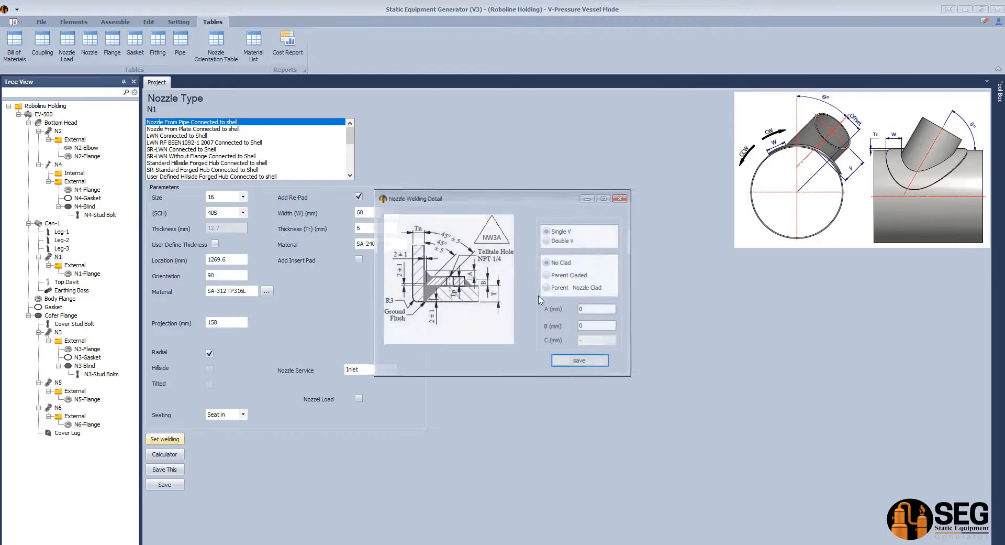
{"action": "type", "text": "6"}
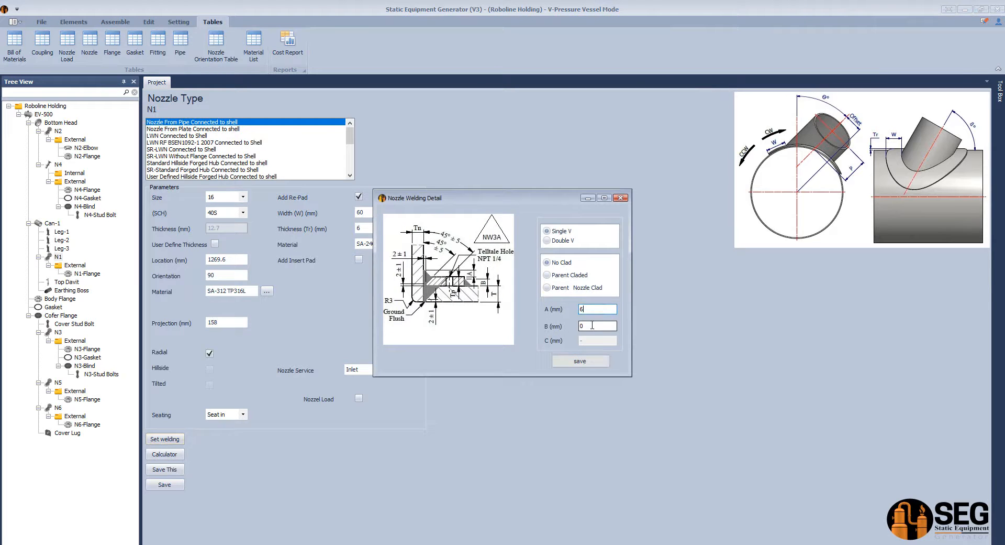
{"action": "left_click", "coordinate": [580, 360]}
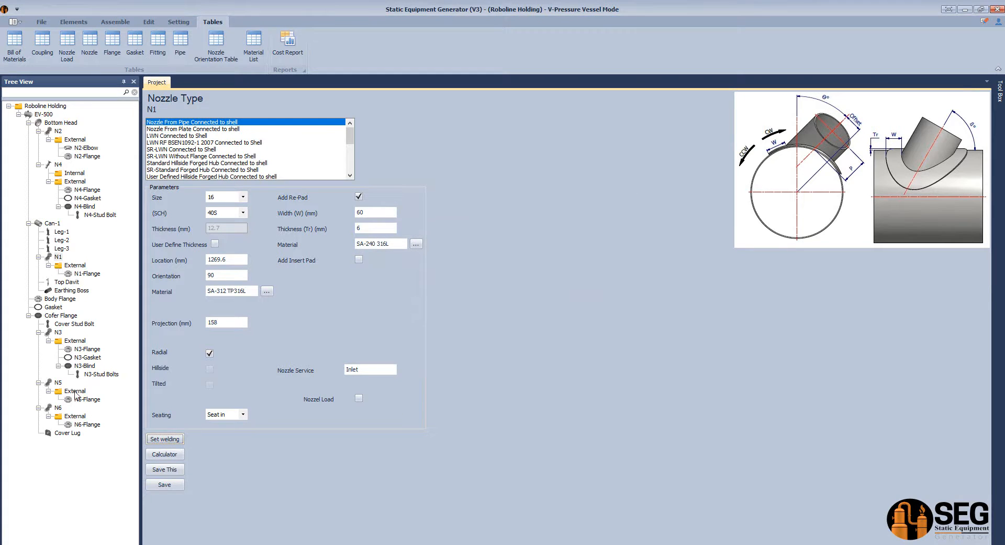
- Set weld dimension A to 4 mm for each of the Cofer Flange nozzles N3, N5 and N6, saving each one's welding details
{"action": "left_click", "coordinate": [59, 332]}
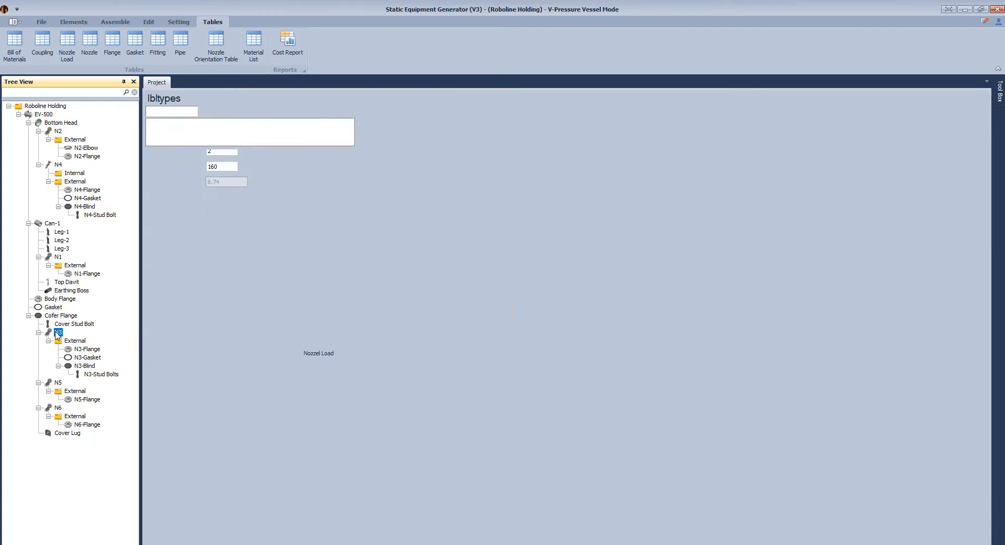
{"action": "left_click", "coordinate": [164, 391]}
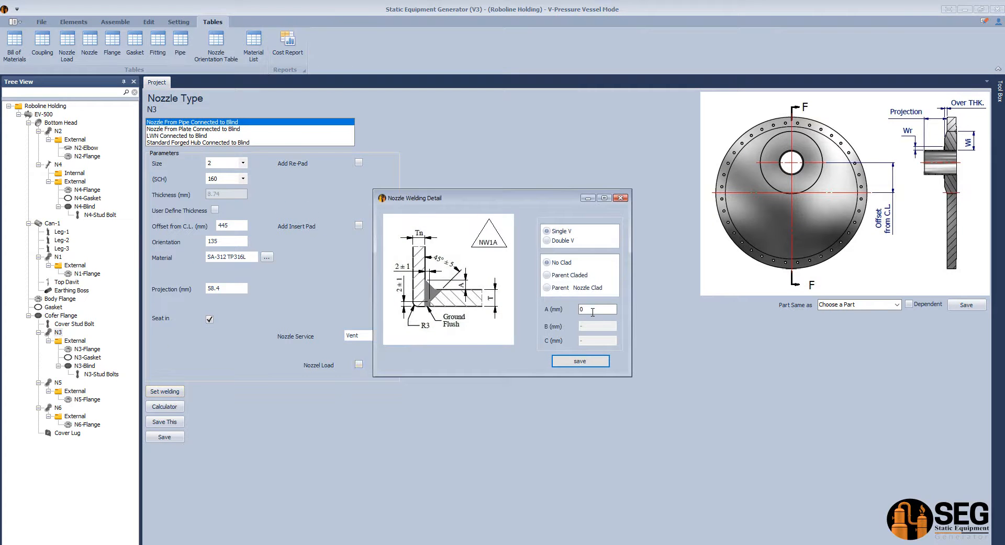
{"action": "left_click", "coordinate": [581, 361]}
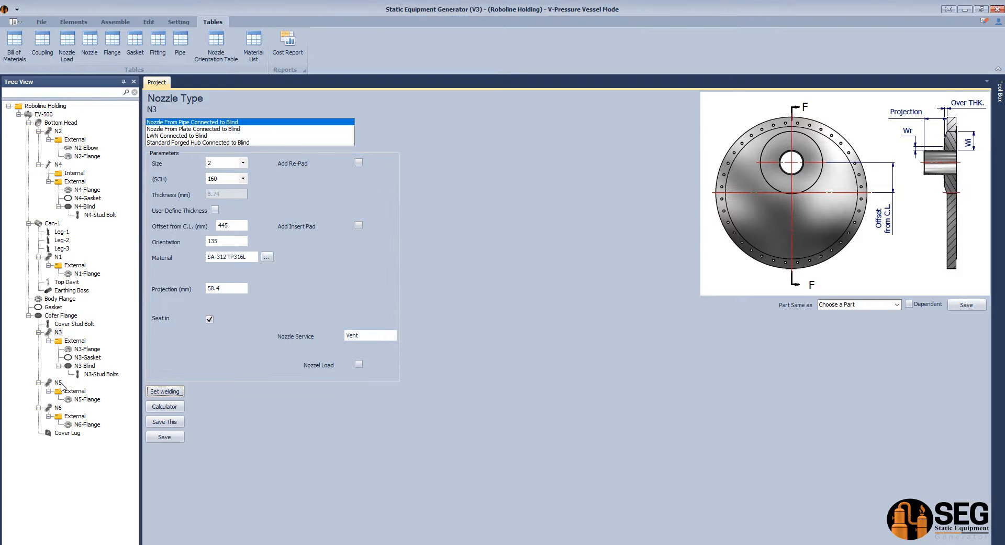
{"action": "left_click", "coordinate": [59, 384]}
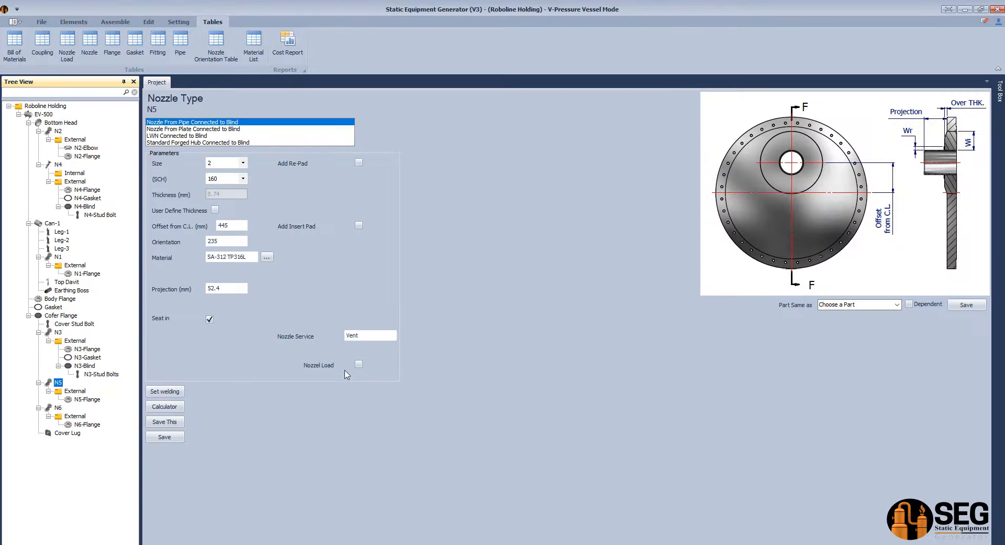
{"action": "left_click", "coordinate": [173, 392]}
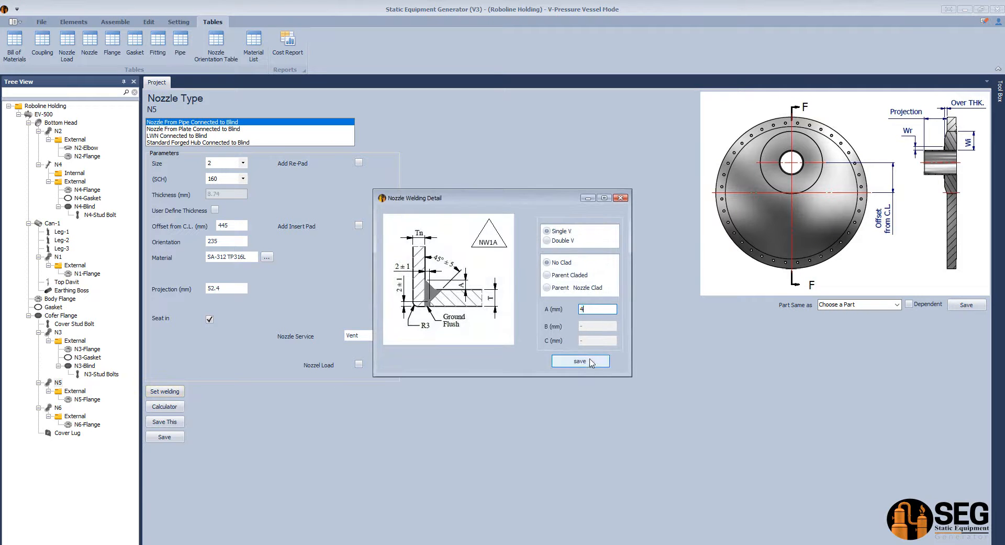
{"action": "left_click", "coordinate": [581, 361]}
{"action": "left_click", "coordinate": [57, 412]}
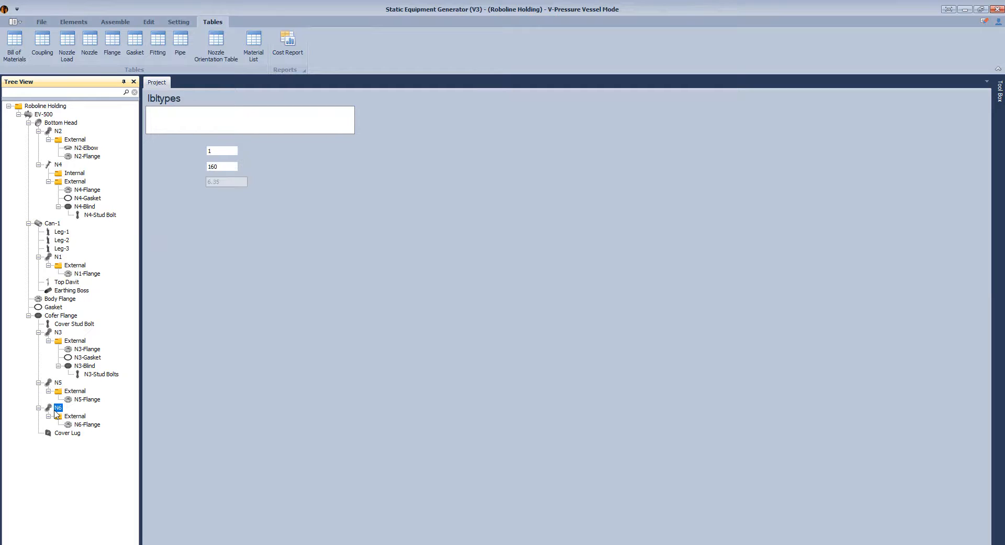
{"action": "left_click", "coordinate": [168, 392]}
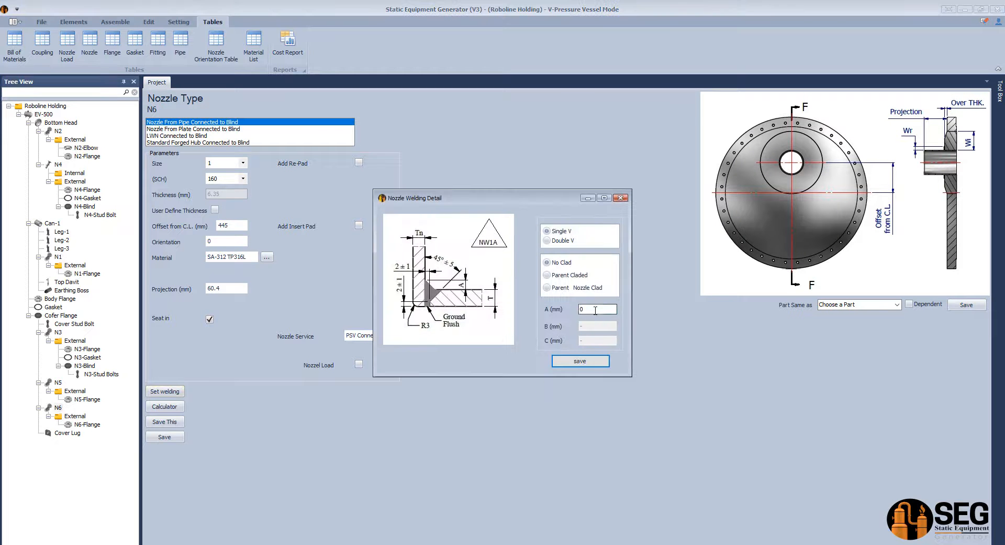
{"action": "left_click", "coordinate": [581, 361]}
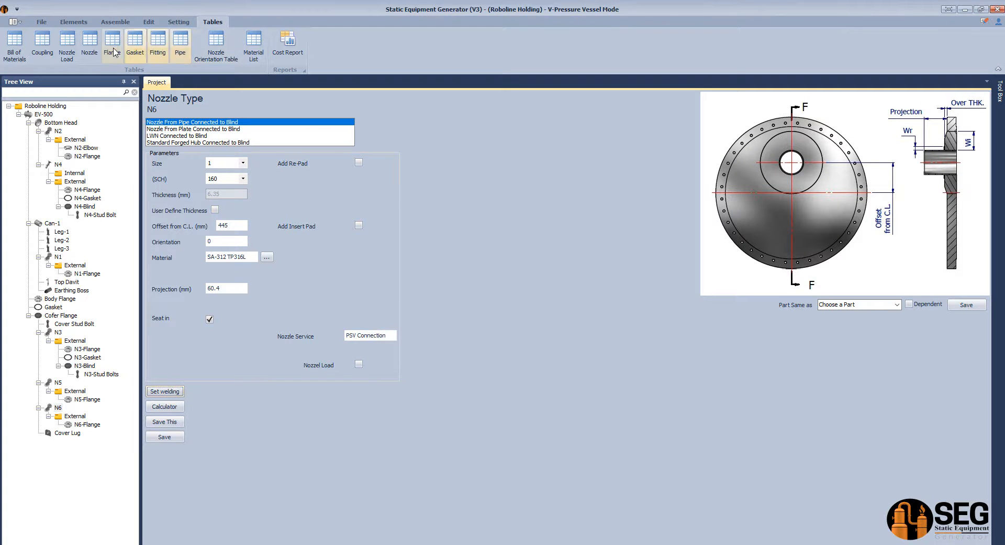
- Review the weld style of every nozzle from N2 to N6 in the Nozzle table, and check the Nozzle Load table
{"action": "left_click", "coordinate": [93, 50]}
{"action": "left_click", "coordinate": [719, 66]}
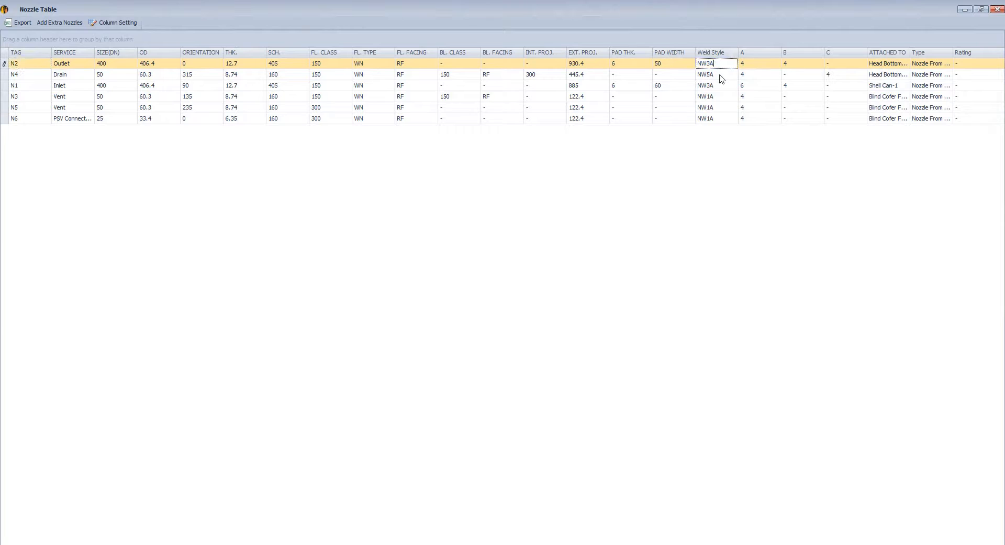
{"action": "key", "text": "Down"}
{"action": "key", "text": "Down"}
{"action": "key", "text": "Down"}
{"action": "key", "text": "Down"}
{"action": "key", "text": "Down"}
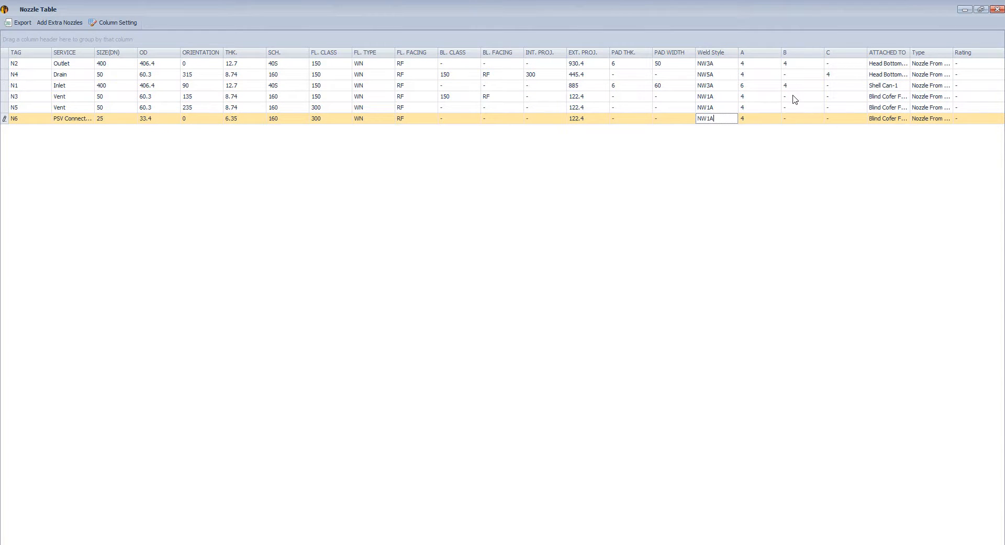
{"action": "left_click", "coordinate": [998, 10]}
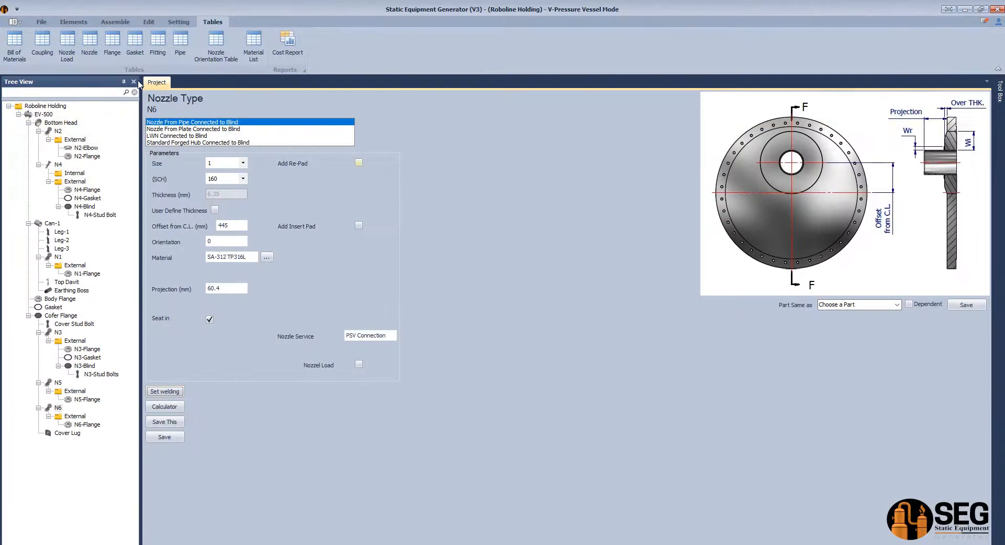
{"action": "left_click", "coordinate": [66, 49]}
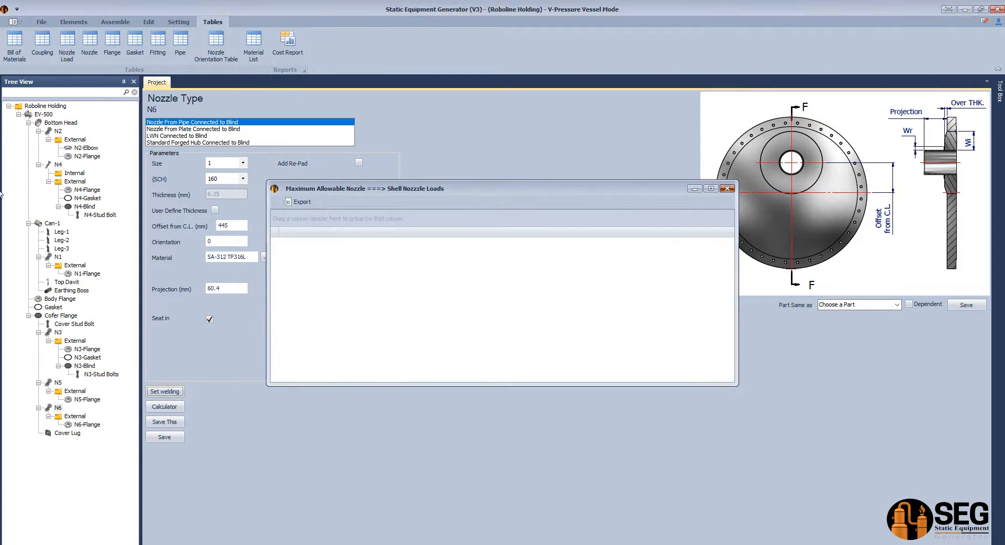
{"action": "left_click", "coordinate": [727, 188]}
- Enable the nozzle load for N2 and set its forces to P 10, Vc 10 and Vl 12 kN
{"action": "left_click", "coordinate": [64, 133]}
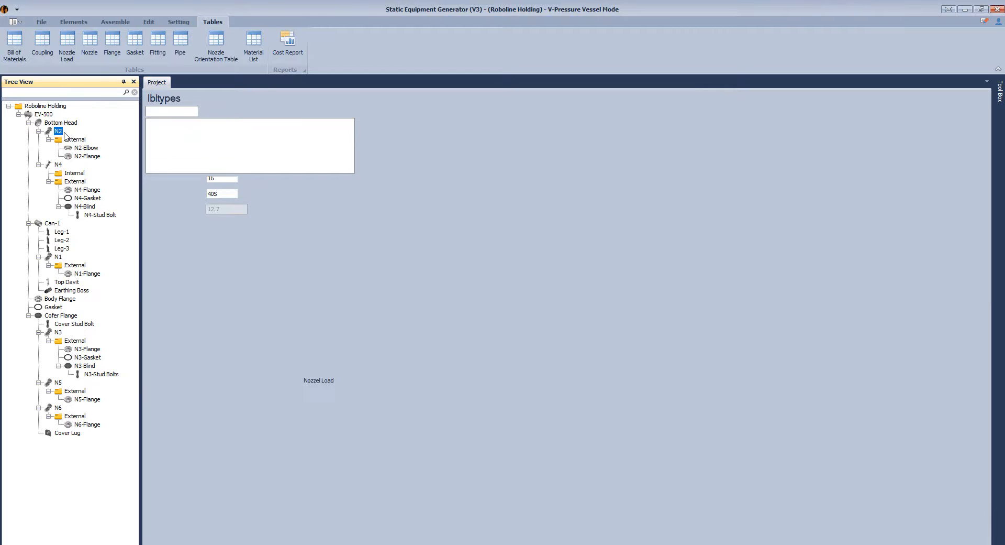
{"action": "left_click", "coordinate": [359, 391]}
{"action": "left_click", "coordinate": [374, 407]}
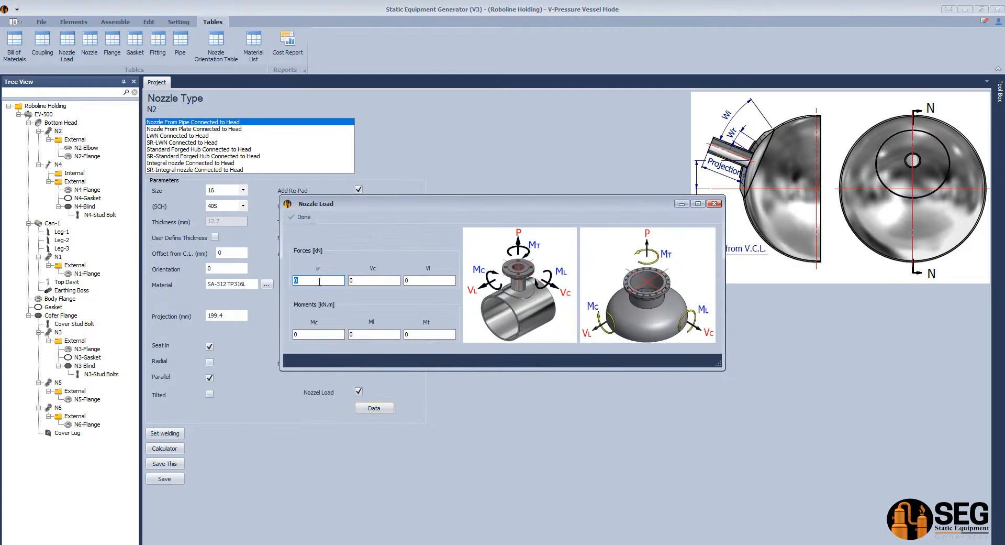
{"action": "type", "text": "10"}
{"action": "key", "text": "Tab"}
{"action": "type", "text": "10"}
{"action": "key", "text": "Tab"}
{"action": "type", "text": "12"}
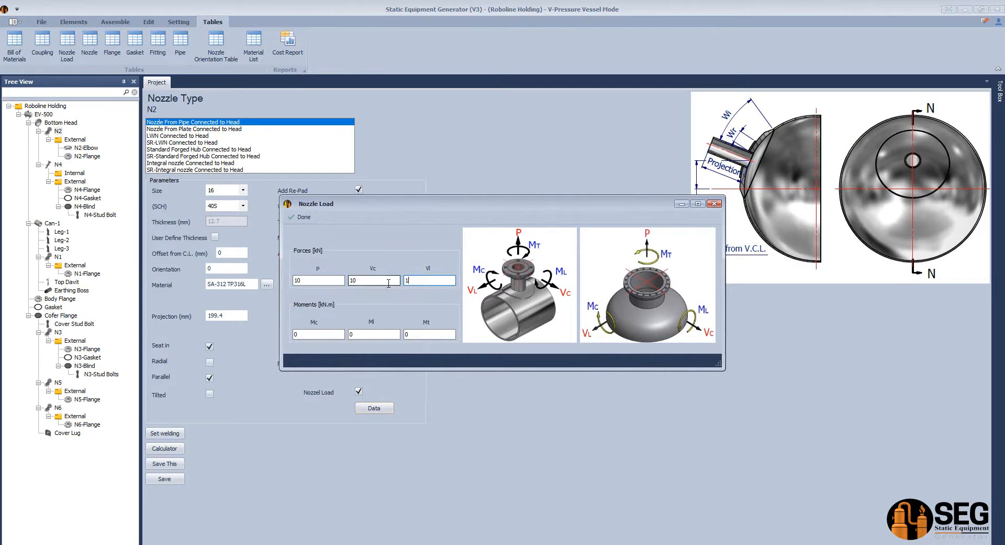
- Set N2's moments to Mc 2, Ml 3 and Mt 4 kN.m and finish the nozzle load data
{"action": "left_click", "coordinate": [321, 336]}
{"action": "type", "text": "23"}
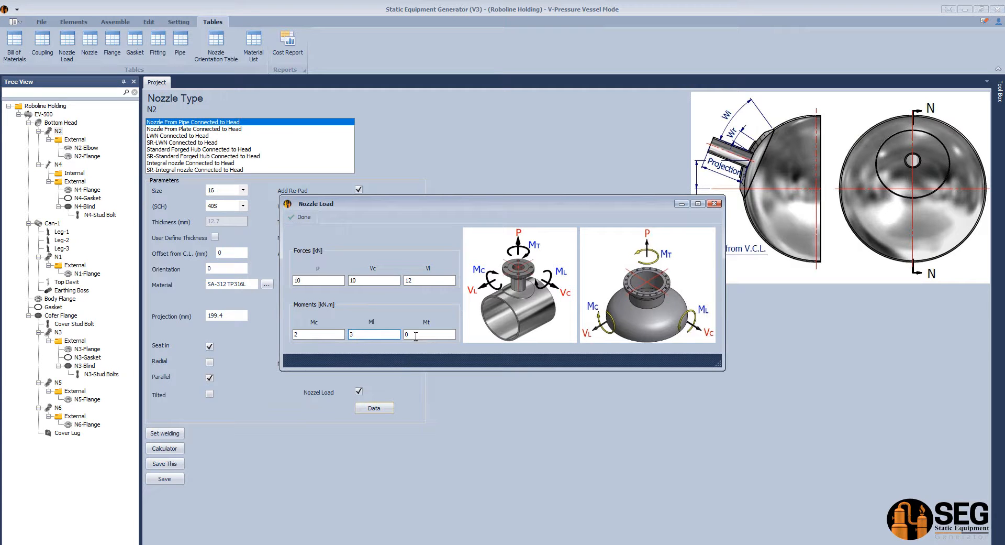
{"action": "key", "text": "Tab"}
{"action": "type", "text": "4"}
{"action": "left_click", "coordinate": [301, 216]}
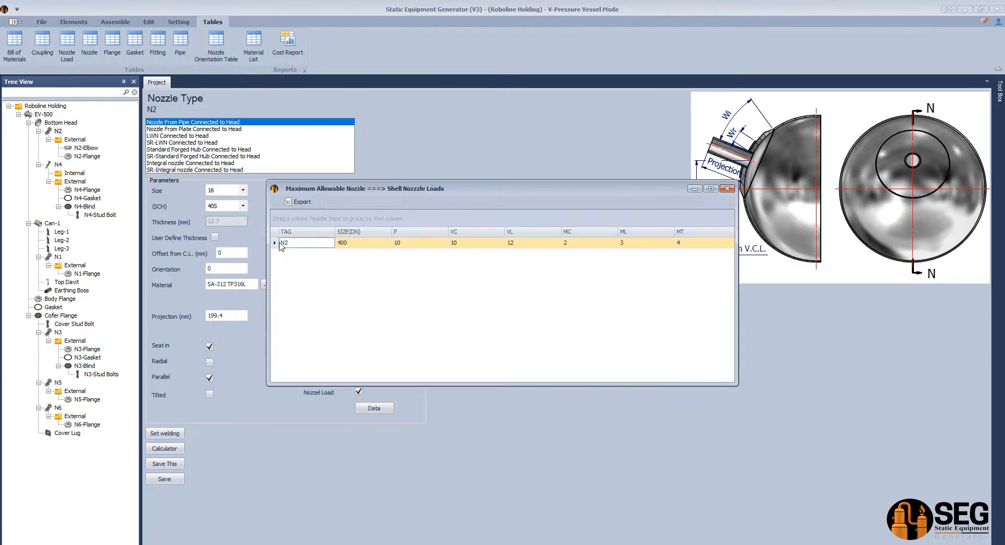
- Enable the nozzle load for N1 on Can-1 and set its forces to P 10, Vc 10 and Vl 12 kN
{"action": "left_click", "coordinate": [727, 188]}
{"action": "left_click", "coordinate": [57, 257]}
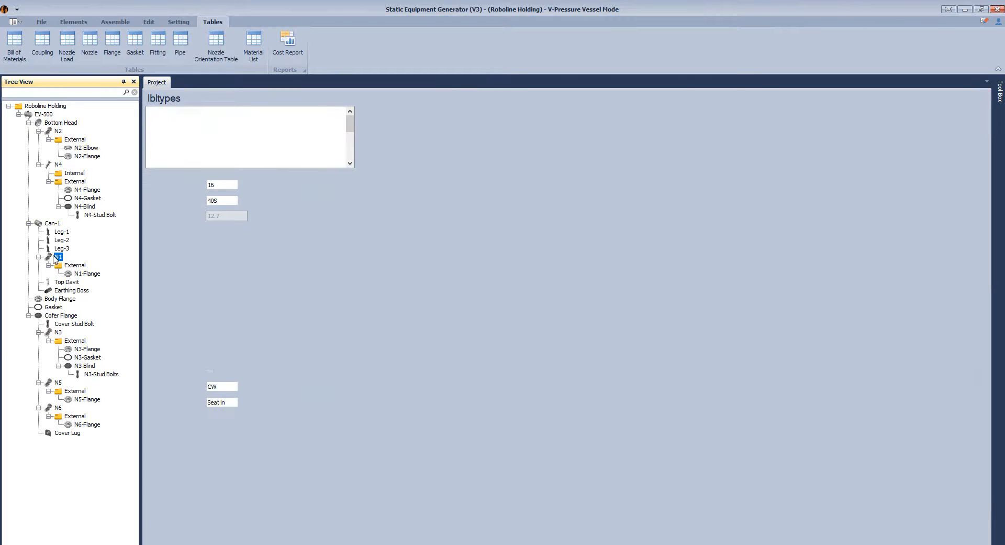
{"action": "left_click", "coordinate": [361, 400]}
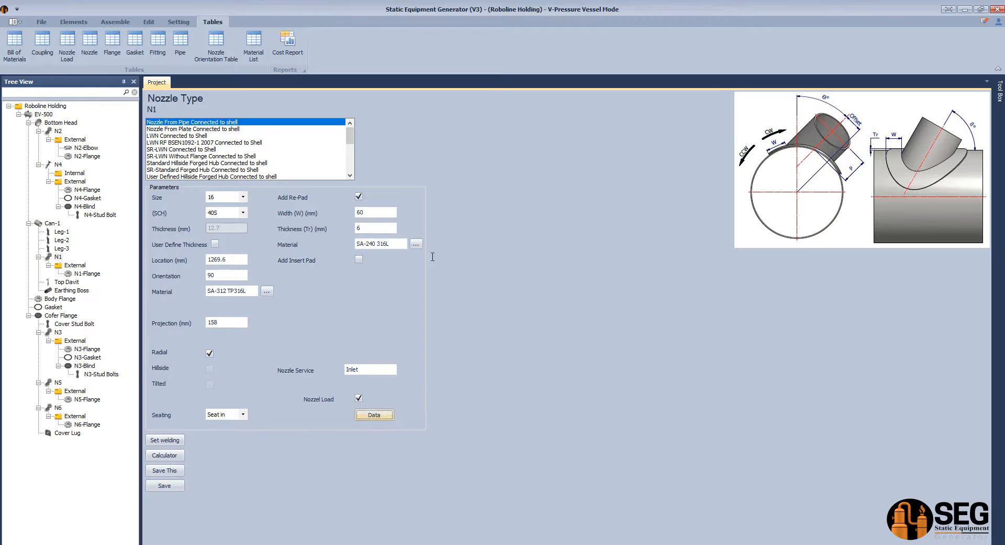
{"action": "left_click", "coordinate": [375, 416]}
{"action": "type", "text": "10"}
{"action": "left_click_drag", "start_coordinate": [366, 282], "coordinate": [328, 283]}
{"action": "type", "text": "10"}
{"action": "key", "text": "Tab"}
{"action": "type", "text": "12"}
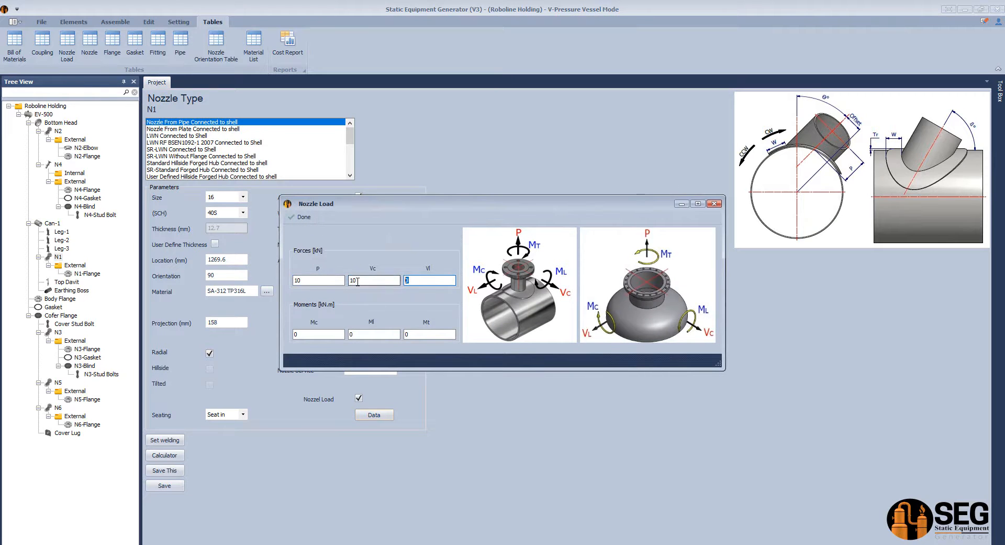
- Set N1's moment Mc to 3 kN.m, finish the load data and check the Nozzle Load table
{"action": "key", "text": "Tab"}
{"action": "type", "text": "3"}
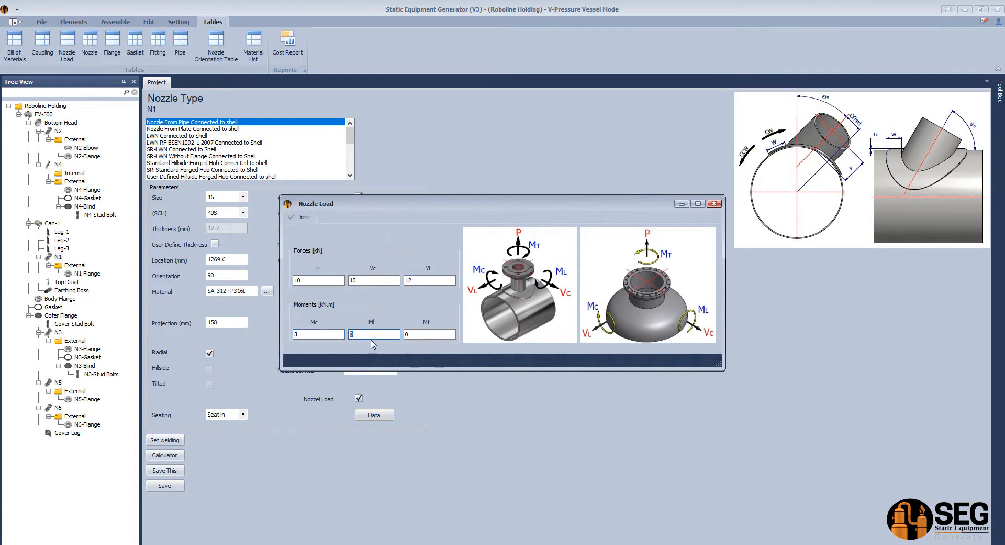
{"action": "left_click", "coordinate": [302, 217]}
{"action": "left_click", "coordinate": [71, 46]}
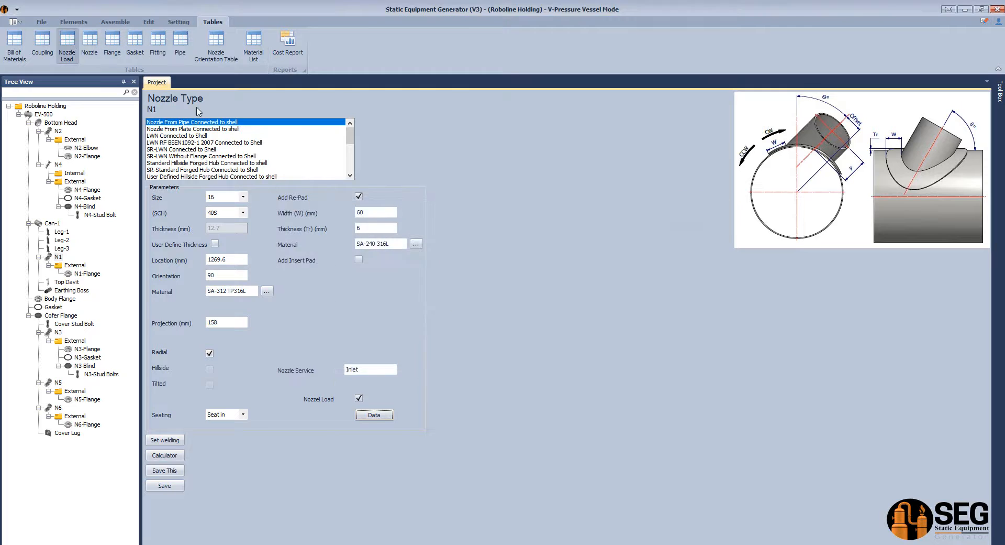
{"action": "left_click", "coordinate": [728, 188]}
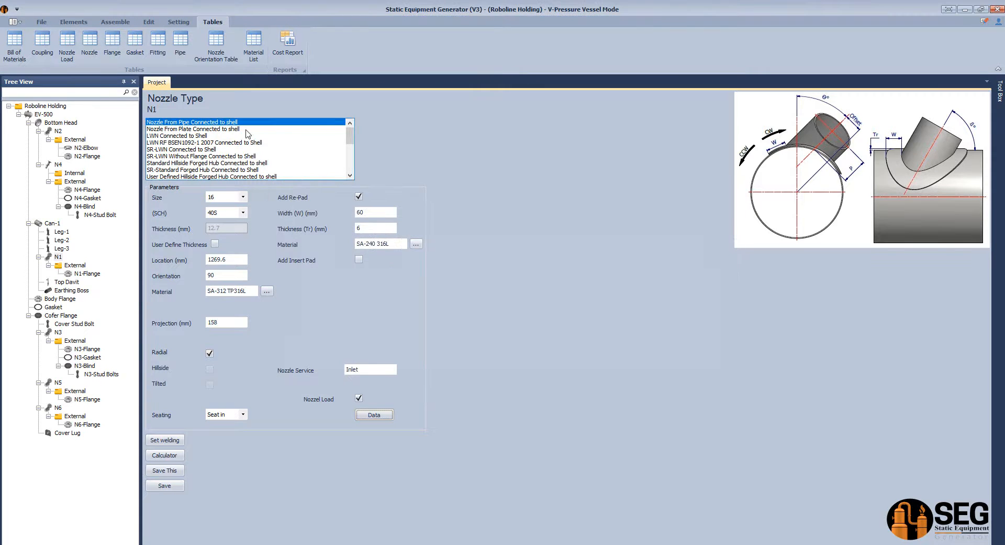
- Limit the Nozzle table to tag, service, size, schedule, flange and blind details, external projection, pad thickness and pad width, and save the column settings
{"action": "left_click", "coordinate": [89, 44]}
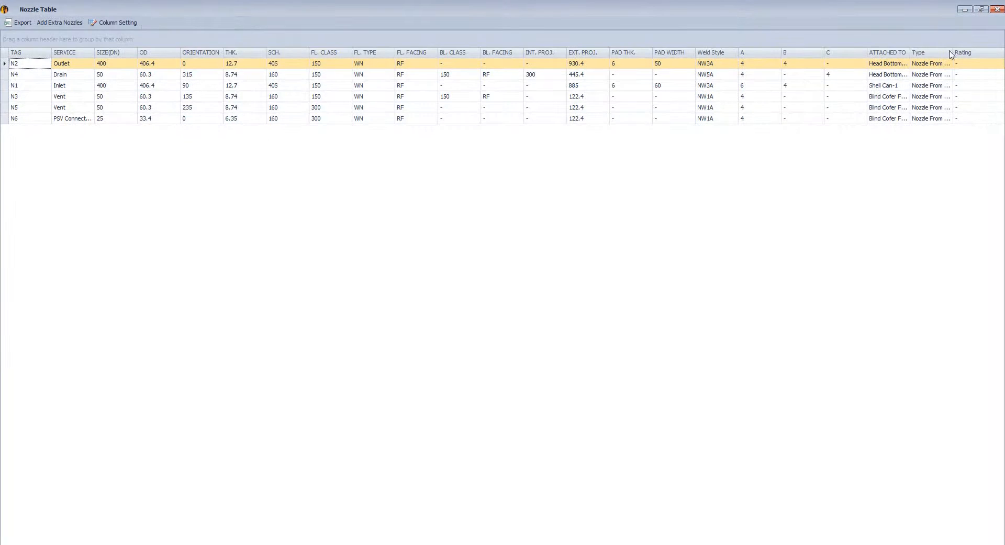
{"action": "left_click", "coordinate": [107, 23]}
{"action": "left_click", "coordinate": [443, 197]}
{"action": "left_click", "coordinate": [443, 207]}
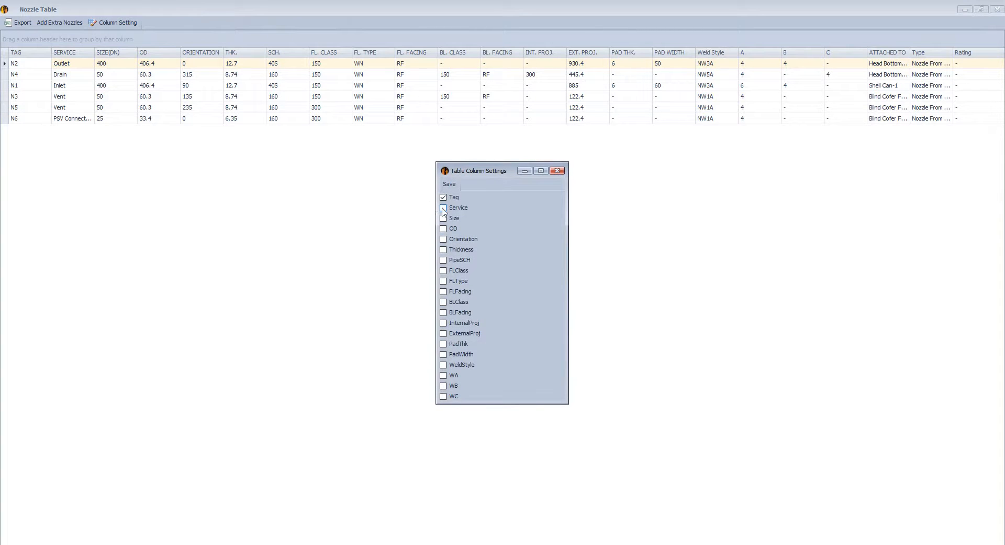
{"action": "left_click", "coordinate": [442, 218]}
{"action": "left_click", "coordinate": [443, 312]}
{"action": "left_click", "coordinate": [444, 375]}
{"action": "left_click", "coordinate": [444, 386]}
{"action": "left_click", "coordinate": [444, 397]}
{"action": "left_click", "coordinate": [443, 396]}
{"action": "left_click", "coordinate": [443, 375]}
{"action": "left_click", "coordinate": [444, 365]}
{"action": "left_click", "coordinate": [450, 184]}
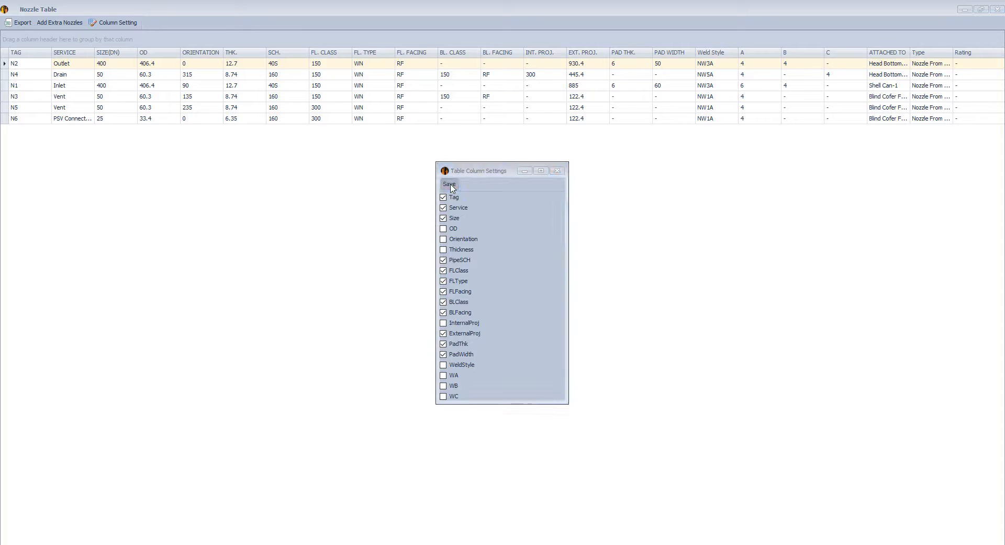
- Reopen the Nozzle table to review its reduced column layout
{"action": "left_click", "coordinate": [1000, 13]}
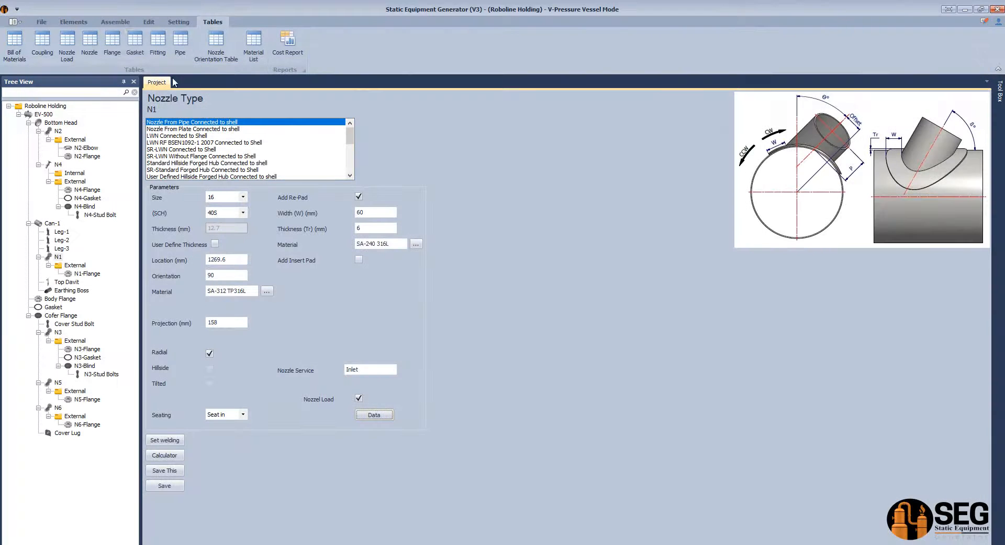
{"action": "left_click", "coordinate": [89, 45]}
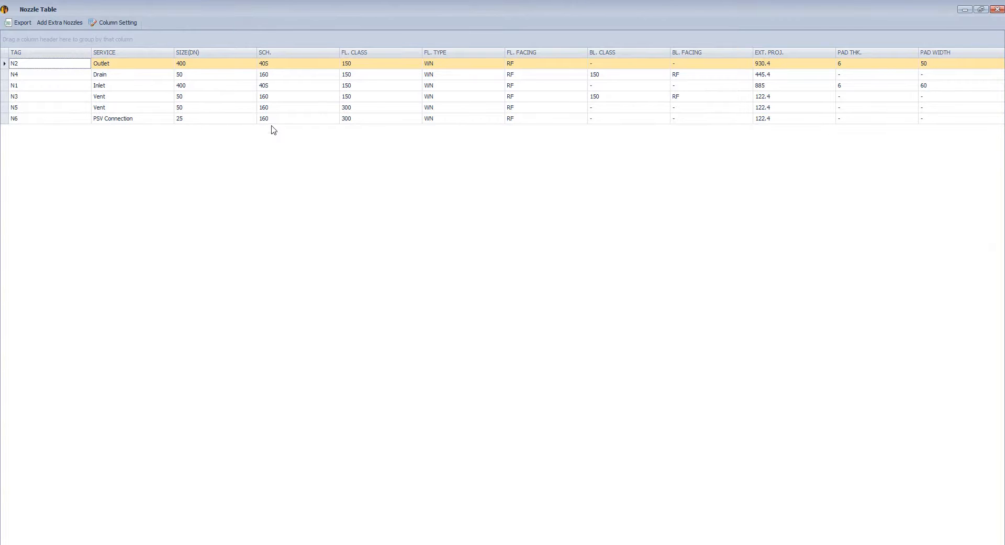
{"action": "left_click", "coordinate": [999, 13]}
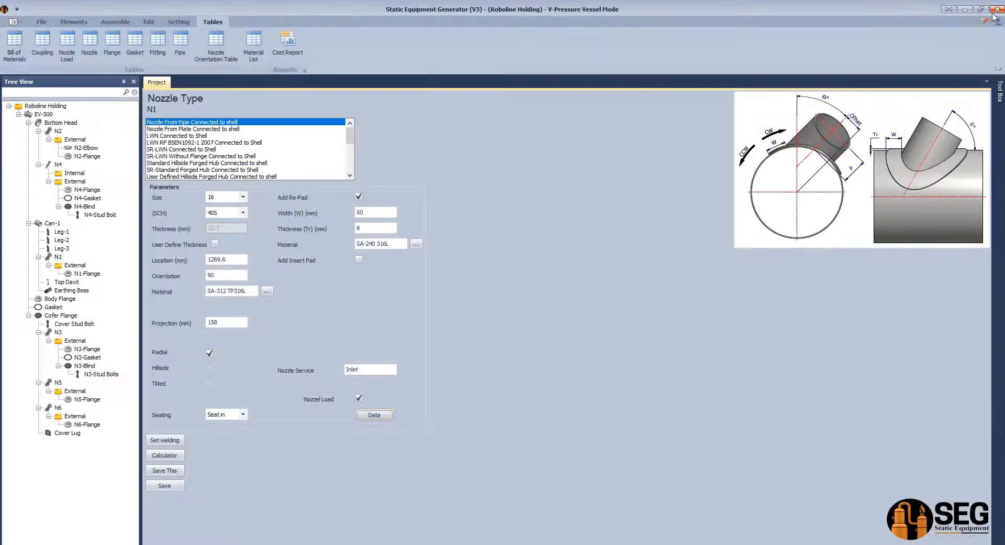
- Set the project number to 2022-001, project name to Cairo GAS STATION SEG, plant name to SEG Station and client to SE CAD Solutions
{"action": "left_click", "coordinate": [43, 107]}
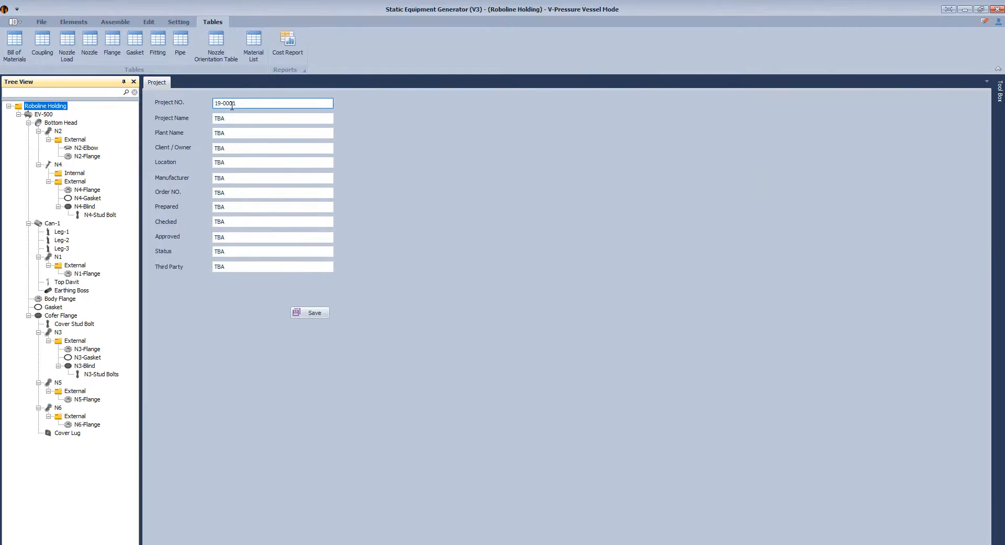
{"action": "type", "text": "2022"}
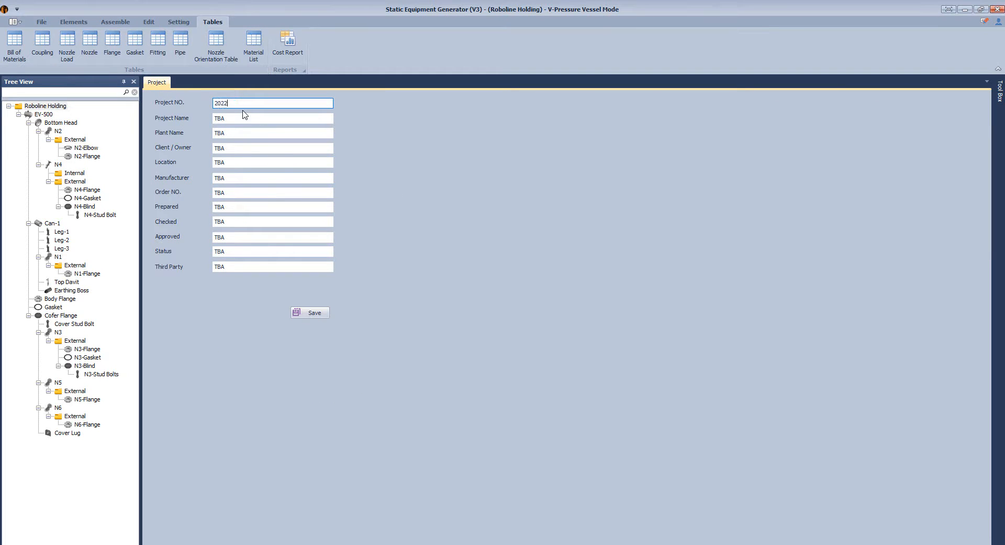
{"action": "key", "text": "Tab"}
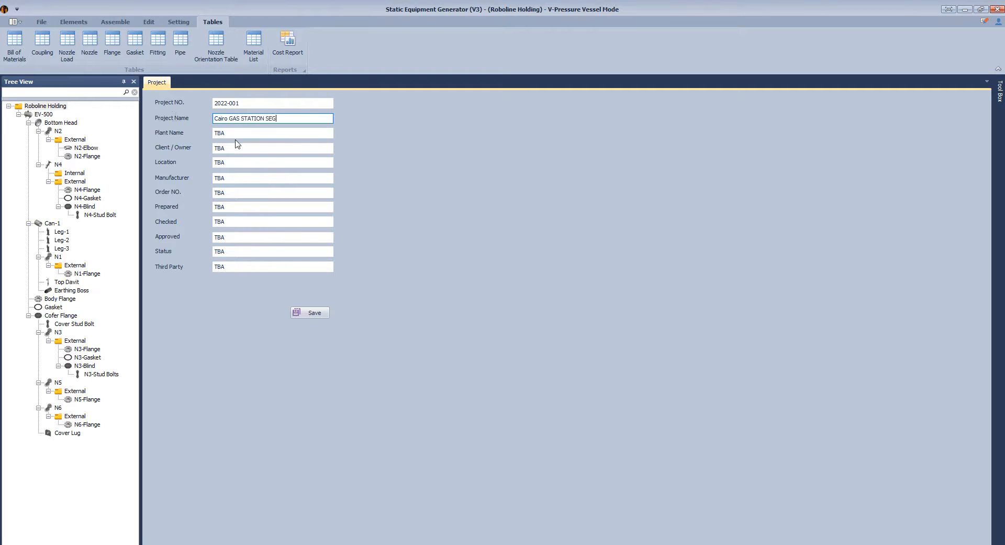
{"action": "key", "text": "Tab"}
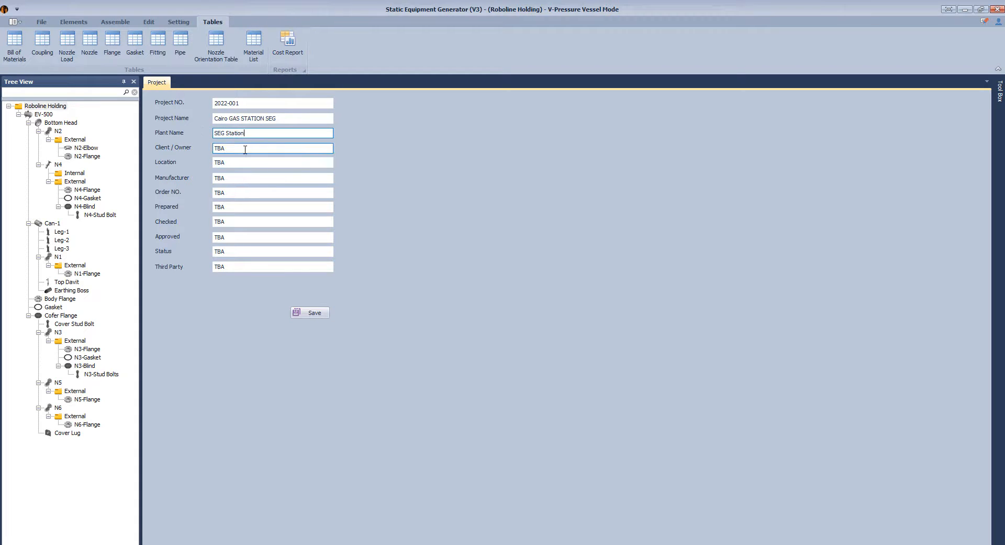
{"action": "key", "text": "Tab"}
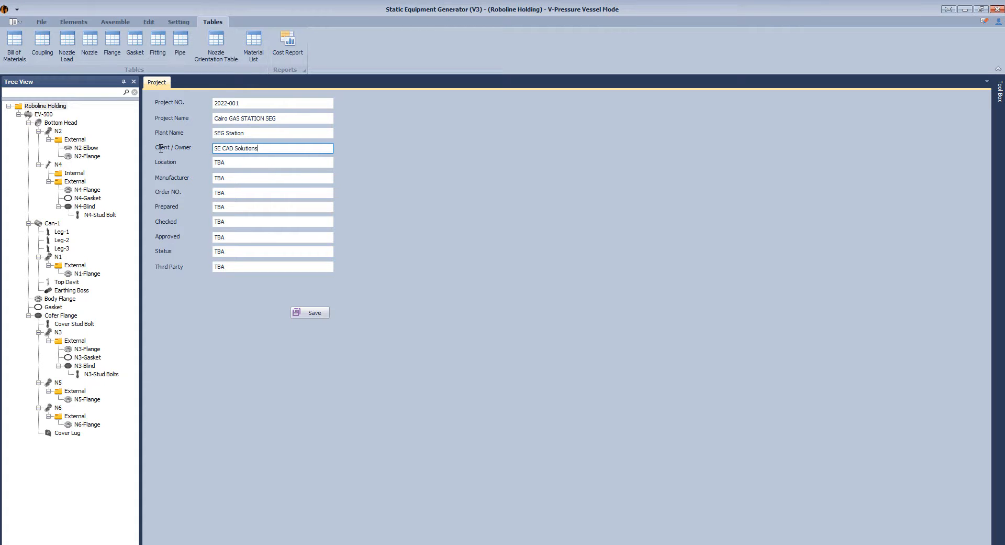
- Set the project location to Cairo / Egypt and the manufacturer to SEG, and fill in the order number
{"action": "key", "text": "Tab"}
{"action": "type", "text": "C"}
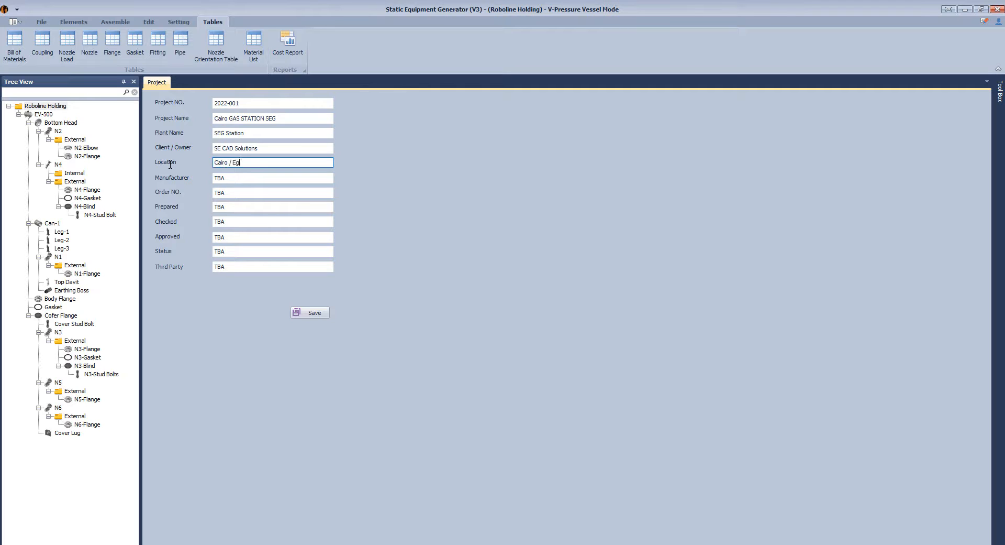
{"action": "key", "text": "Tab"}
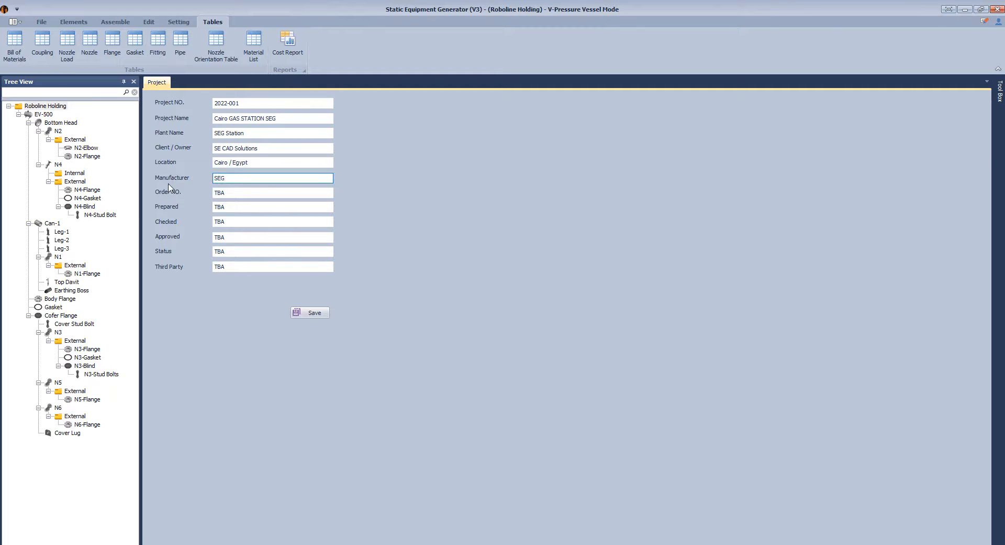
{"action": "key", "text": "Tab"}
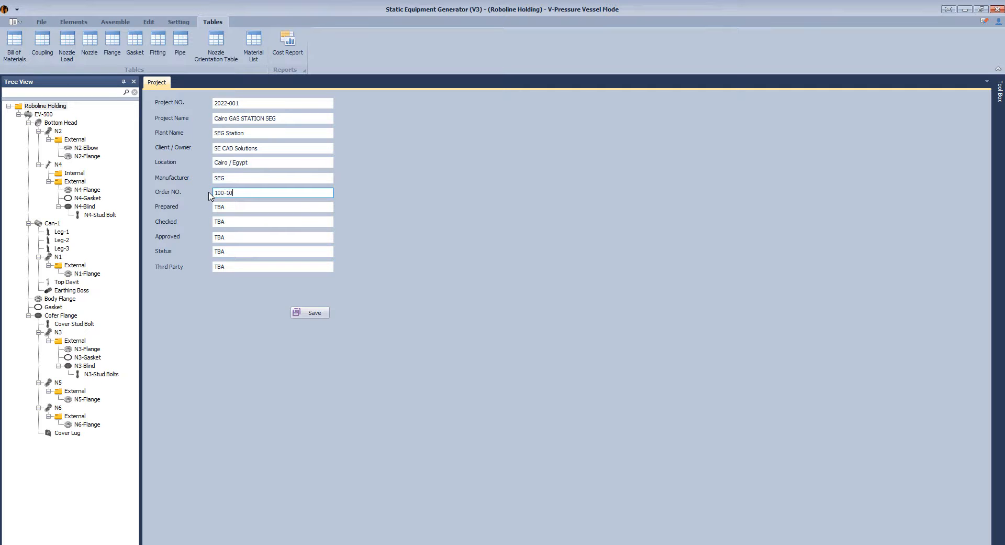
- Enter the preparer's initials under Prepared, copy them to Checked and Approved, and save the project data
{"action": "key", "text": "Tab"}
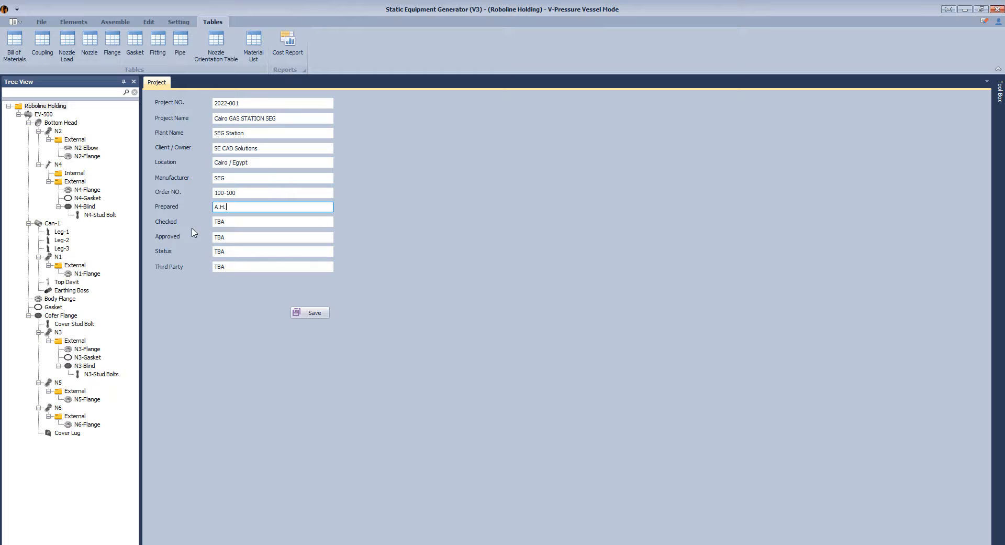
{"action": "left_click", "coordinate": [239, 223]}
{"action": "double_click", "coordinate": [237, 208]}
{"action": "key", "text": "ctrl+c"}
{"action": "double_click", "coordinate": [245, 222]}
{"action": "key", "text": "ctrl+v"}
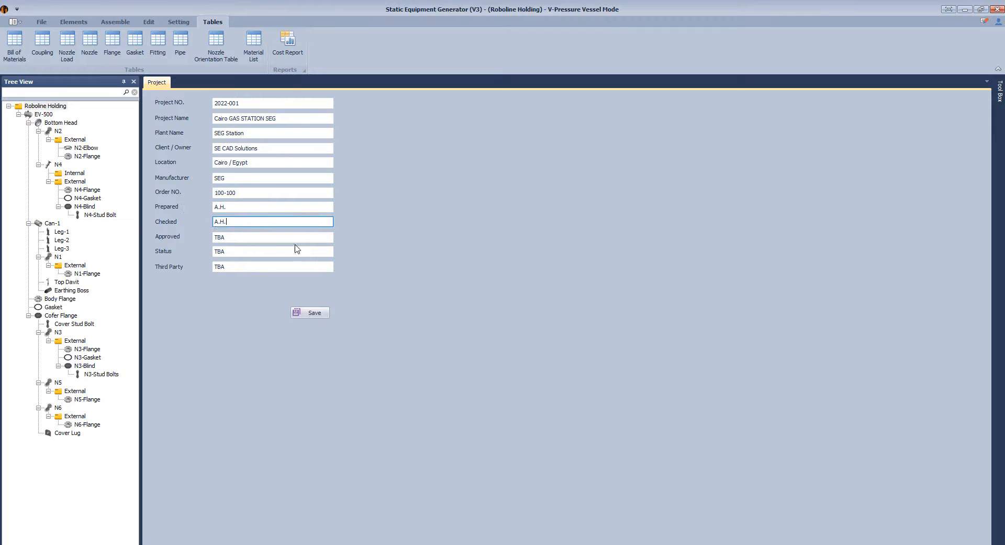
{"action": "double_click", "coordinate": [246, 237]}
{"action": "key", "text": "ctrl+v"}
{"action": "double_click", "coordinate": [239, 252]}
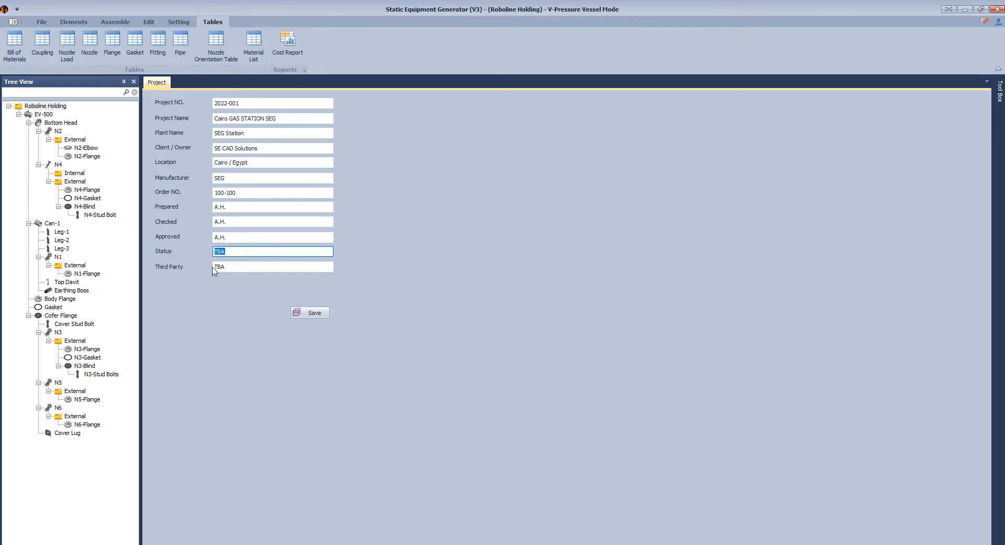
{"action": "key", "text": "Tab"}
{"action": "left_click", "coordinate": [328, 313]}
{"action": "left_click", "coordinate": [509, 294]}
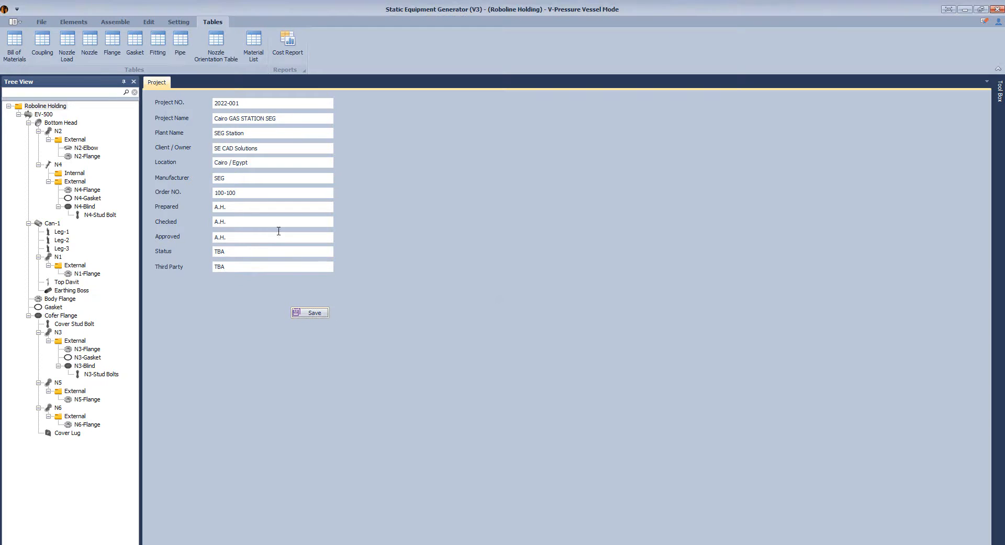
- Clear all export marks in EV-500's design data and set the construction code to ASME VIII DIV 2020 ADD 2022, marked for export
{"action": "left_click", "coordinate": [43, 115]}
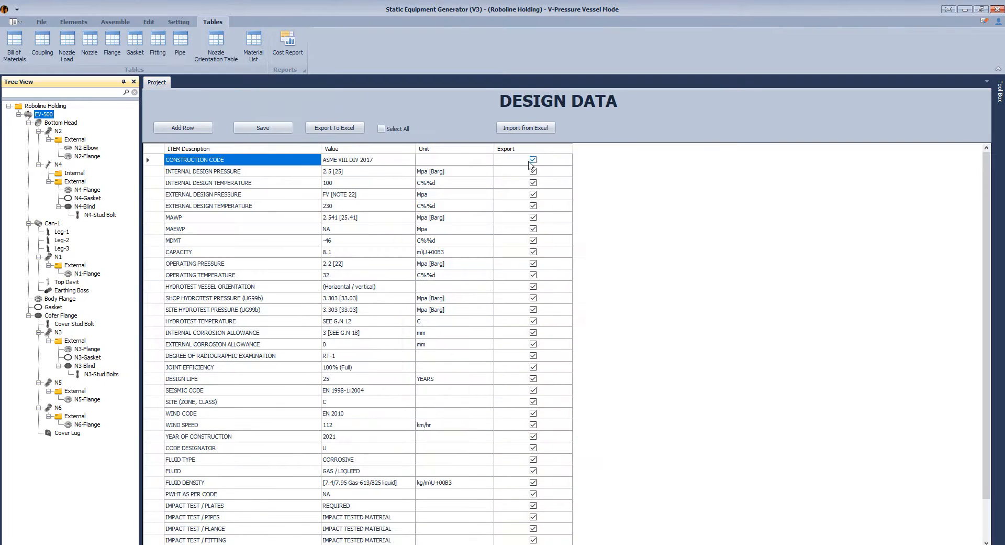
{"action": "left_click", "coordinate": [398, 129]}
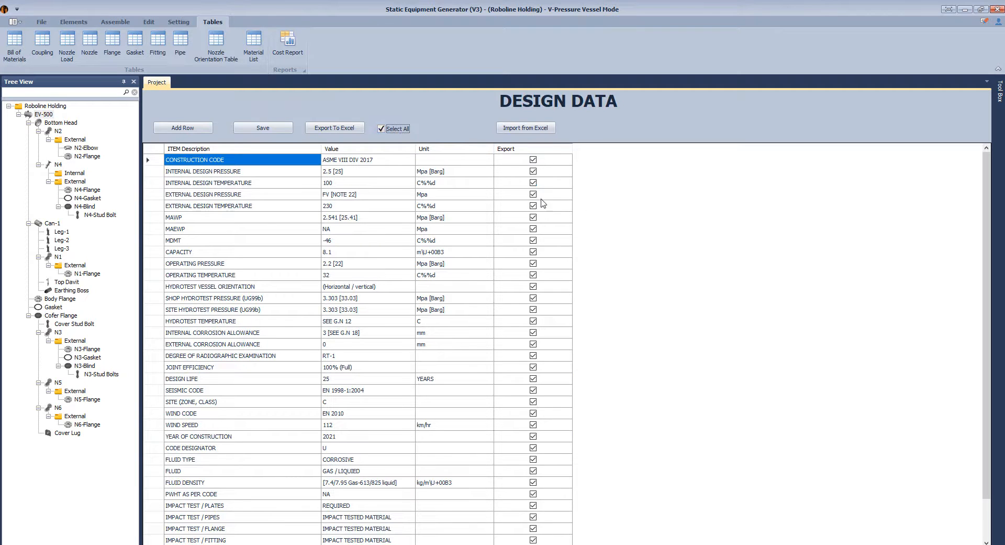
{"action": "left_click", "coordinate": [399, 129]}
{"action": "left_click", "coordinate": [377, 162]}
{"action": "left_click", "coordinate": [377, 162]}
{"action": "left_click_drag", "start_coordinate": [367, 160], "coordinate": [399, 164]}
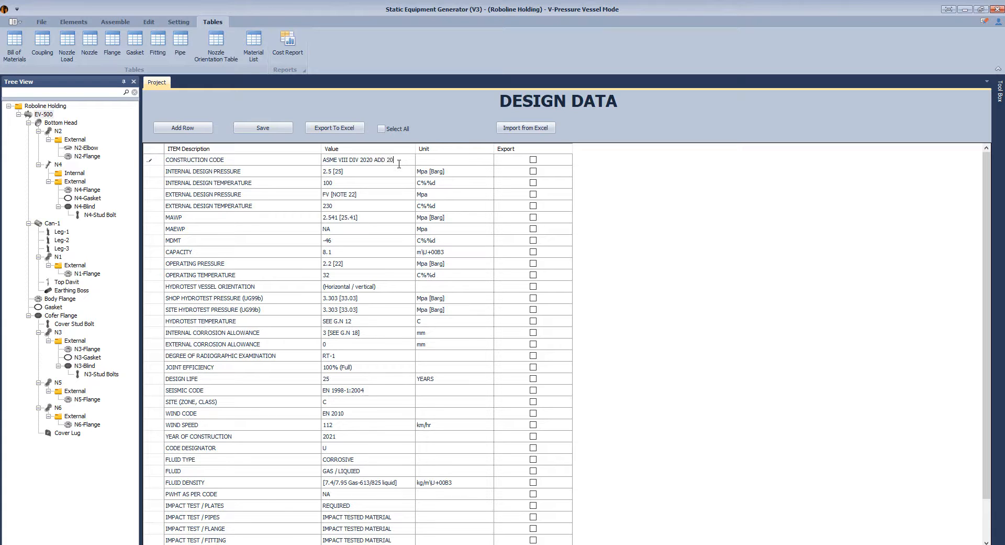
{"action": "left_click", "coordinate": [533, 160]}
- Set the internal design pressure to 1 with the unit Mpa g and mark it for export
{"action": "left_click", "coordinate": [333, 177]}
{"action": "left_click", "coordinate": [360, 173]}
{"action": "type", "text": "1"}
{"action": "left_click", "coordinate": [440, 172]}
{"action": "left_click_drag", "start_coordinate": [446, 172], "coordinate": [430, 176]}
{"action": "type", "text": "g"}
{"action": "left_click", "coordinate": [533, 171]}
- Set the internal design temperature to 250, mark it for export and check its unit
{"action": "left_click", "coordinate": [353, 183]}
{"action": "left_click", "coordinate": [354, 183]}
{"action": "left_click", "coordinate": [533, 183]}
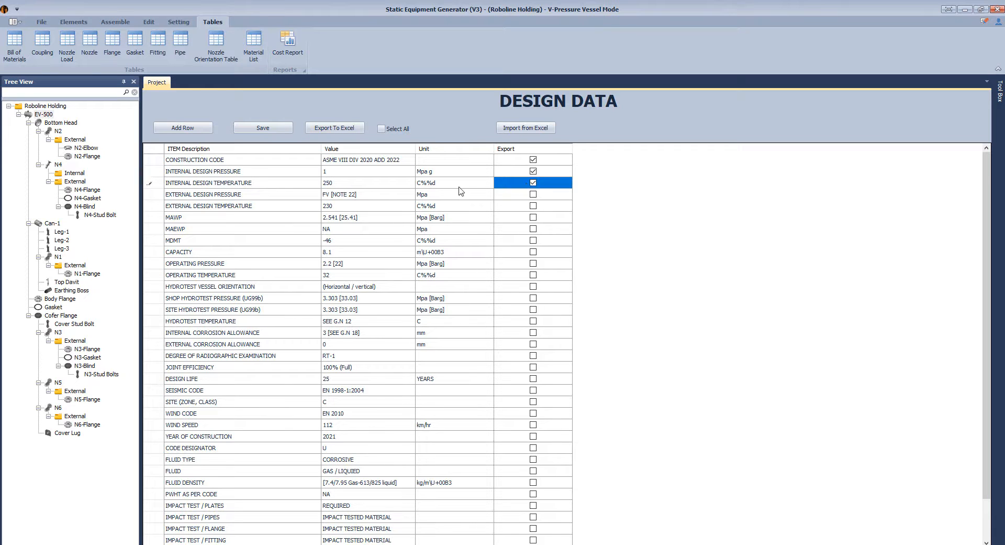
{"action": "left_click", "coordinate": [437, 184]}
{"action": "left_click_drag", "start_coordinate": [436, 189], "coordinate": [423, 191]}
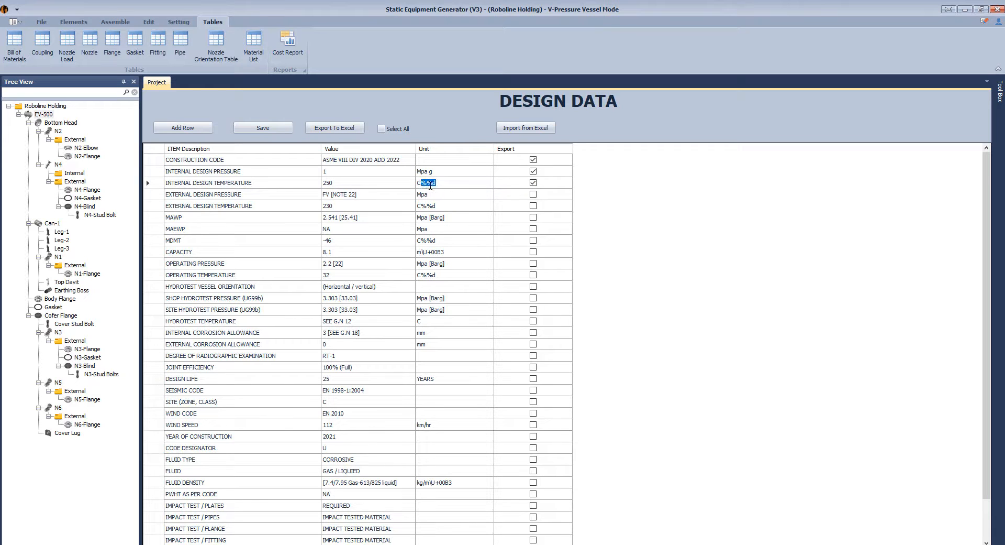
- Set the external design pressure to 0.103 with the unit Mpa g and mark it for export
{"action": "left_click", "coordinate": [356, 196]}
{"action": "left_click", "coordinate": [355, 196]}
{"action": "left_click", "coordinate": [426, 198]}
{"action": "left_click", "coordinate": [434, 195]}
{"action": "left_click", "coordinate": [534, 194]}
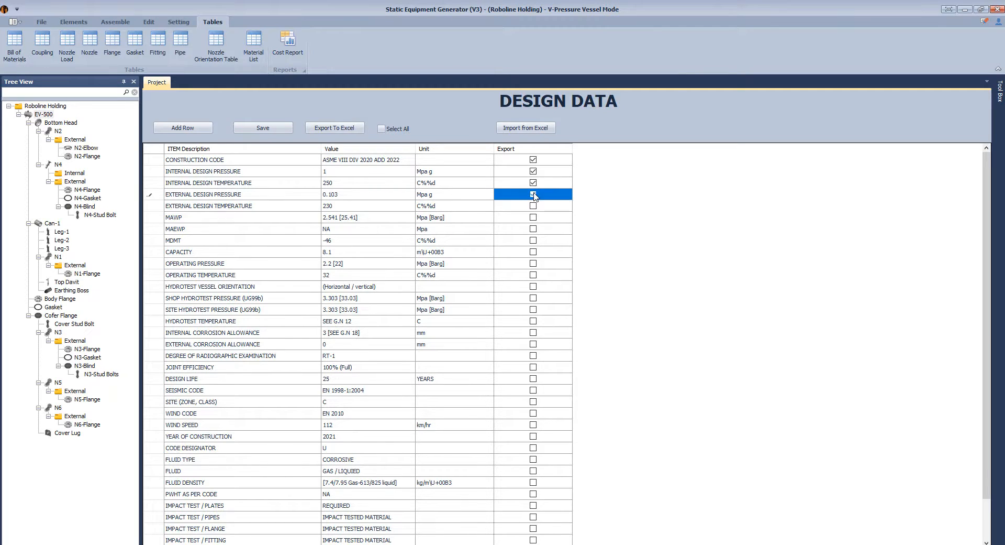
- Set the external design temperature to 250 and the MDMT to -8, marking both for export
{"action": "left_click", "coordinate": [338, 207]}
{"action": "left_click", "coordinate": [343, 206]}
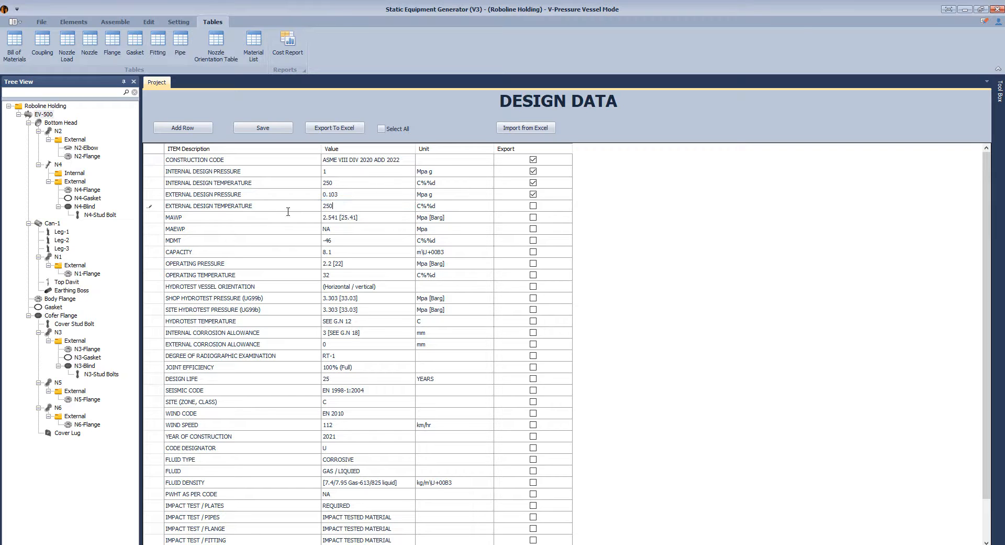
{"action": "left_click", "coordinate": [534, 206]}
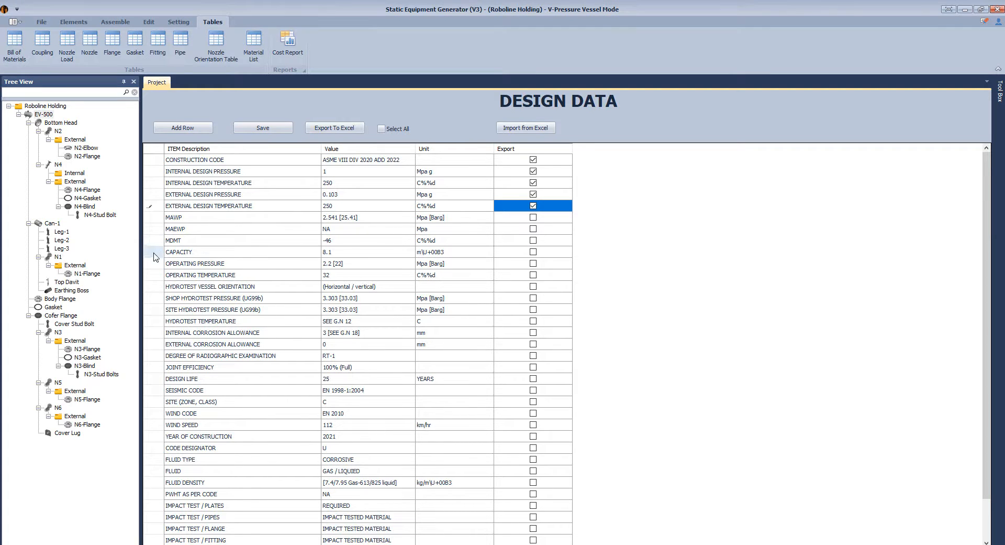
{"action": "left_click", "coordinate": [336, 241]}
{"action": "left_click", "coordinate": [335, 241]}
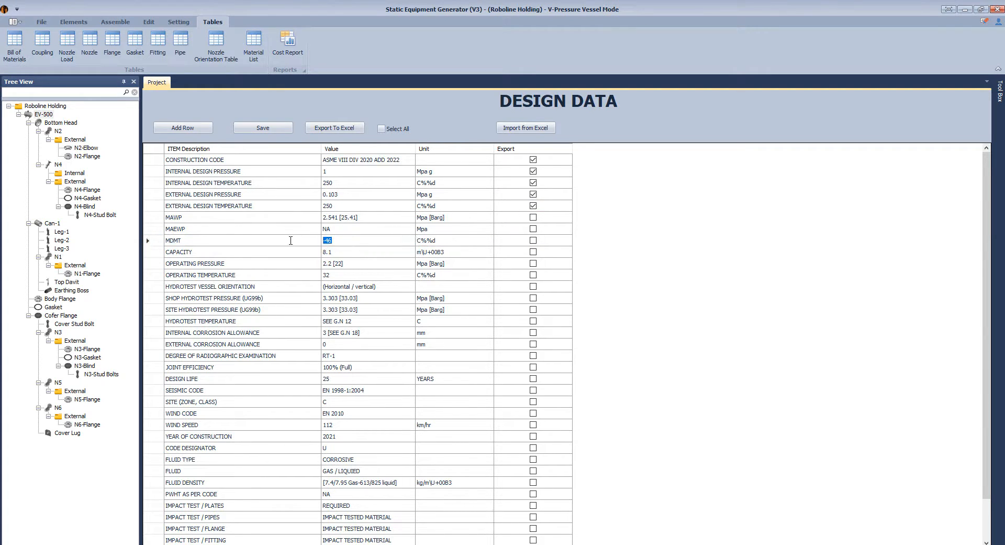
{"action": "left_click", "coordinate": [533, 240]}
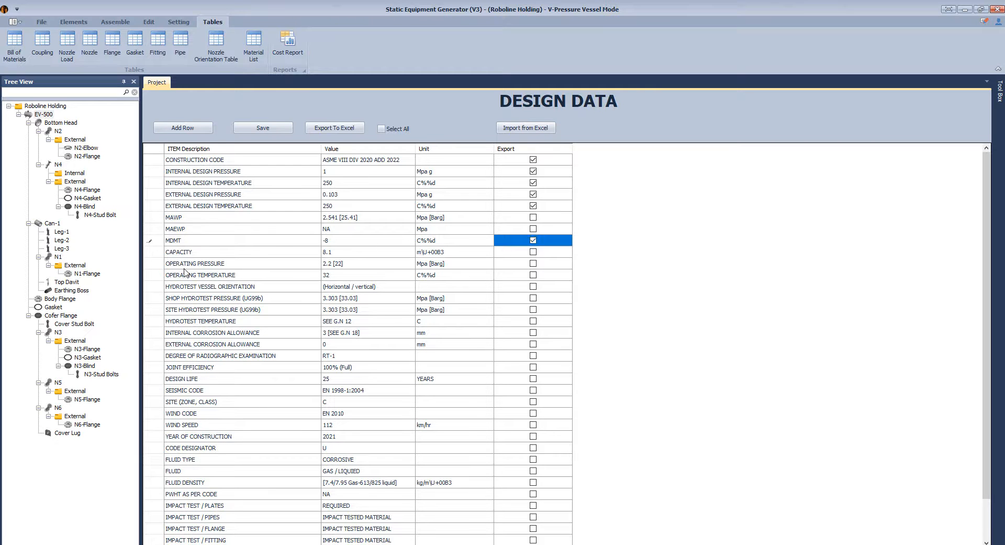
{"action": "scroll", "coordinate": [184, 272], "scroll_direction": "down", "scroll_amount": 1}
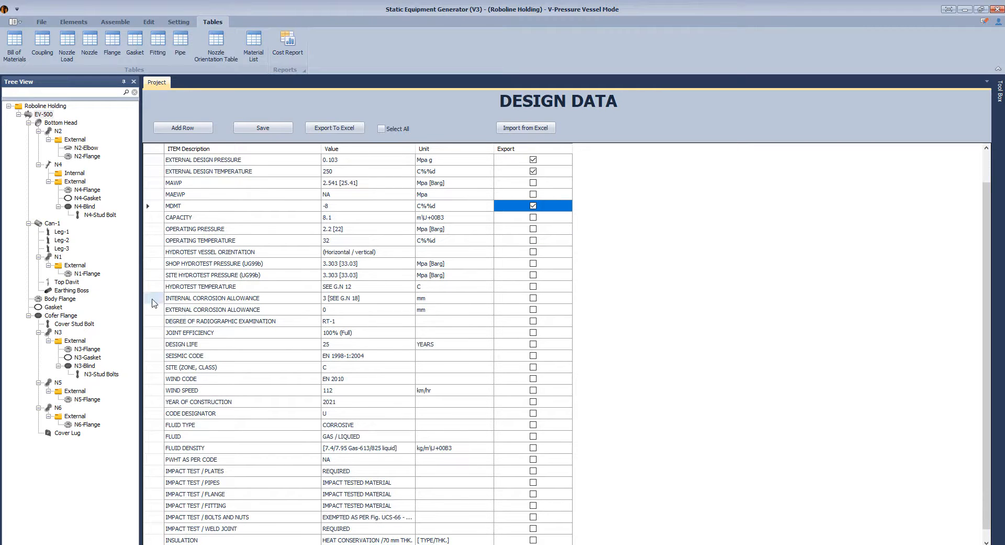
- Set the internal corrosion allowance to 1.5 mm and mark it for export
{"action": "left_click", "coordinate": [151, 298]}
{"action": "left_click", "coordinate": [346, 298]}
{"action": "type", "text": "1.5"}
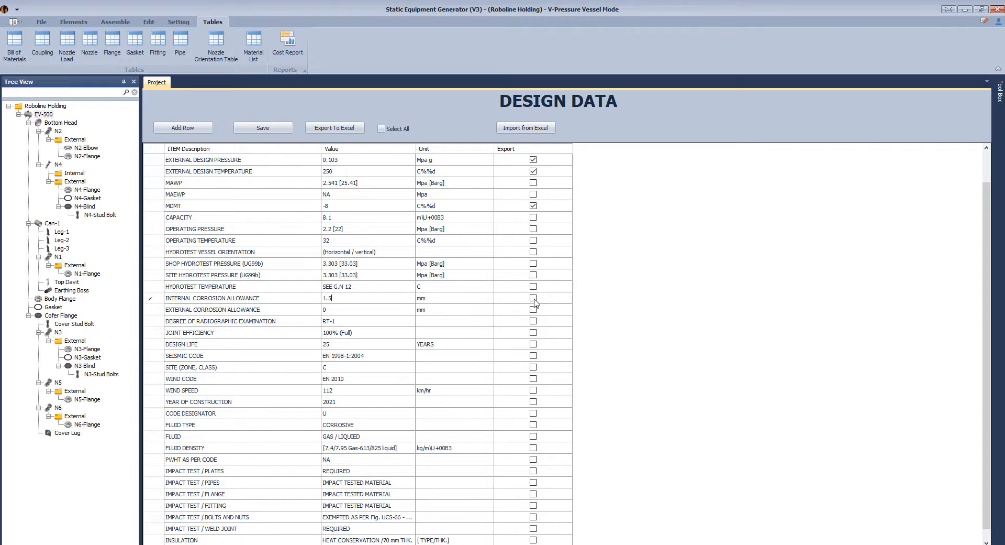
{"action": "left_click", "coordinate": [534, 302]}
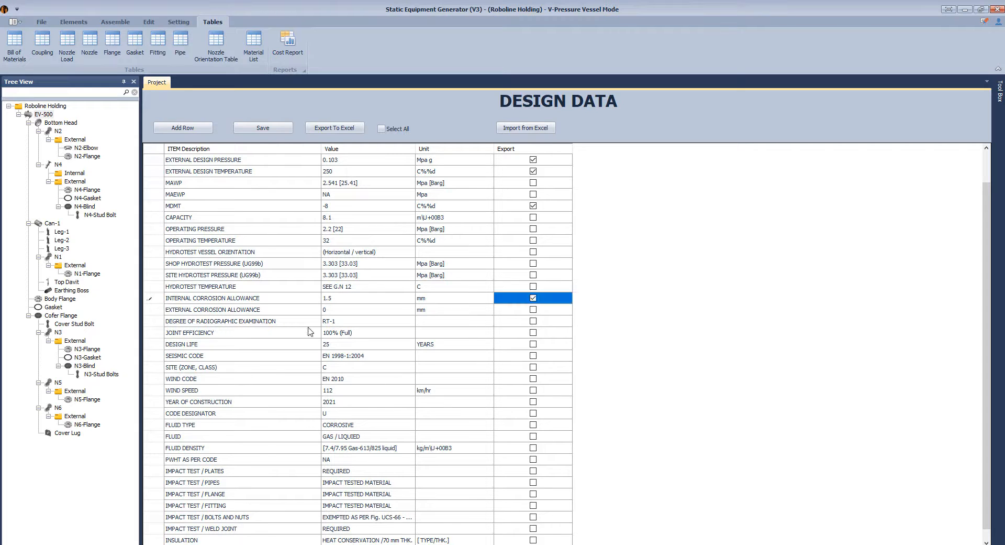
- Set the degree of radiographic examination to RT-3 and the joint efficiency to 0.85 with unit SPOT, marking the joint efficiency for export
{"action": "left_click", "coordinate": [333, 321]}
{"action": "left_click", "coordinate": [333, 322]}
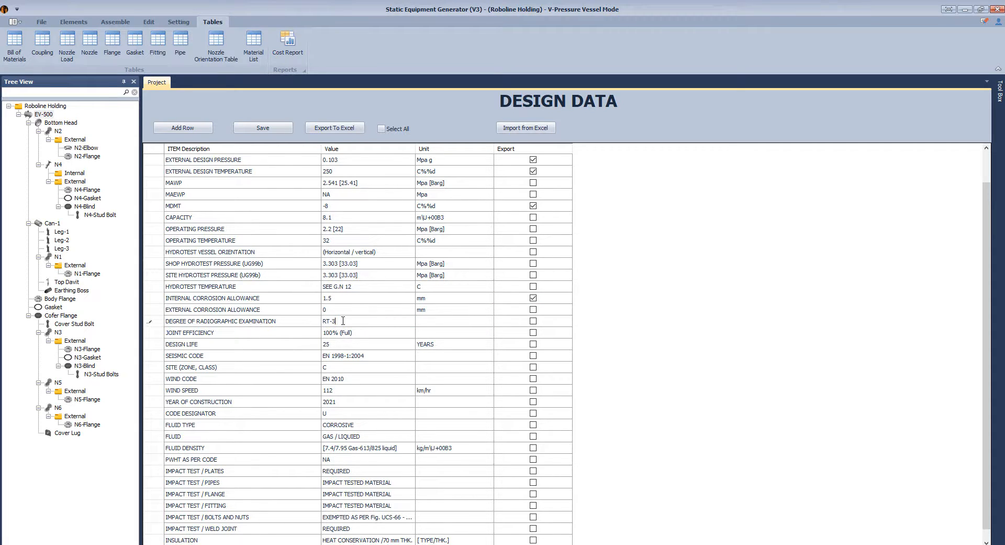
{"action": "left_click", "coordinate": [357, 333]}
{"action": "left_click", "coordinate": [368, 332]}
{"action": "double_click", "coordinate": [436, 333]}
{"action": "left_click", "coordinate": [534, 334]}
{"action": "scroll", "coordinate": [479, 325], "scroll_direction": "down", "scroll_amount": 1}
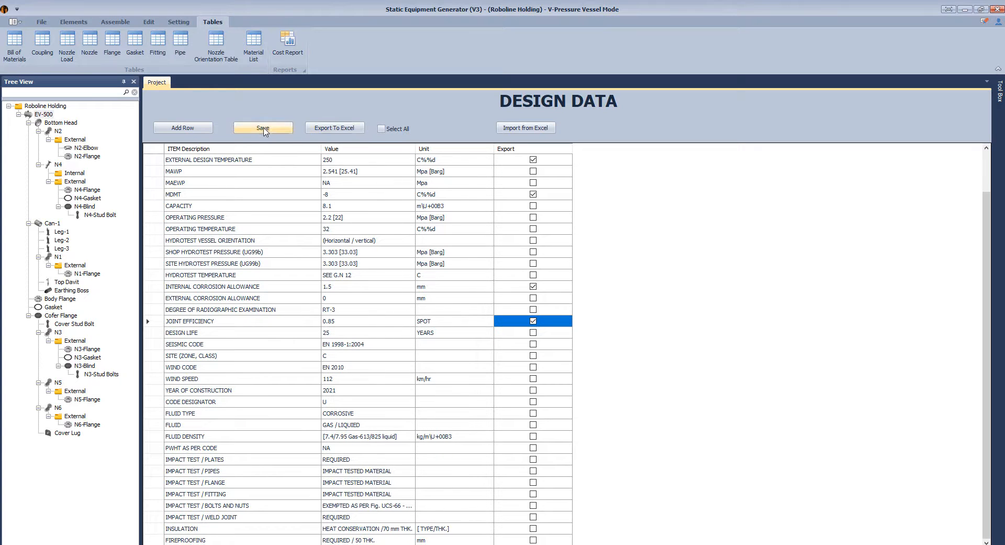
- Save the design data, check the project information, and return to EV-500's design data
{"action": "left_click", "coordinate": [263, 127]}
{"action": "key", "text": "Return"}
{"action": "left_click", "coordinate": [46, 107]}
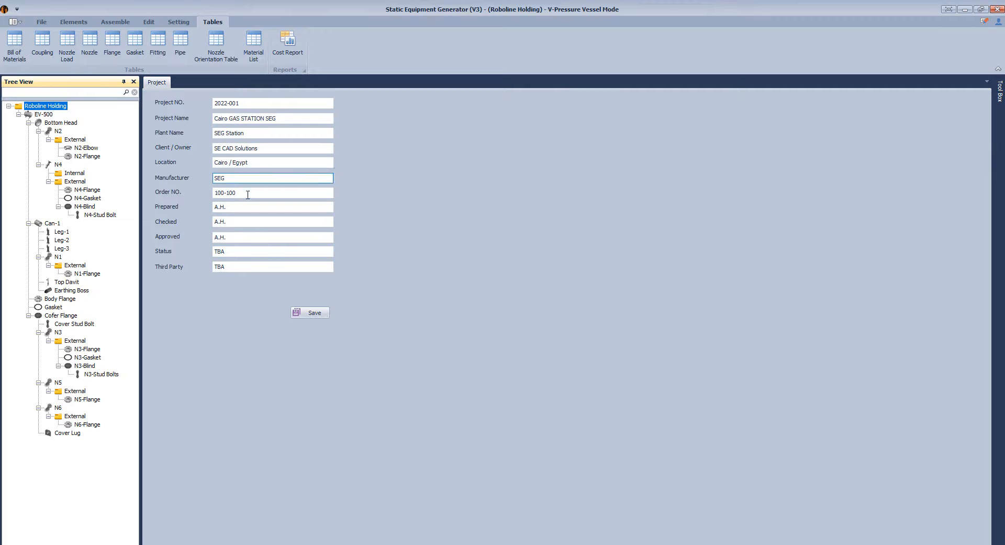
{"action": "left_click", "coordinate": [40, 115]}
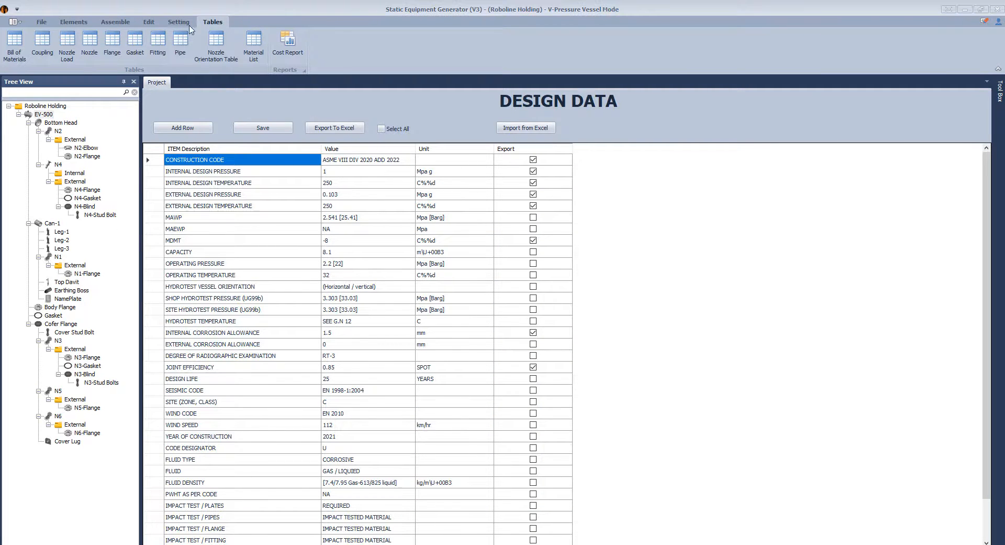
- Load REF_Drawing.idw from the Roboline Holding folder as the reference template drawing for the border
{"action": "left_click", "coordinate": [179, 21]}
{"action": "left_click", "coordinate": [303, 45]}
{"action": "left_click", "coordinate": [625, 135]}
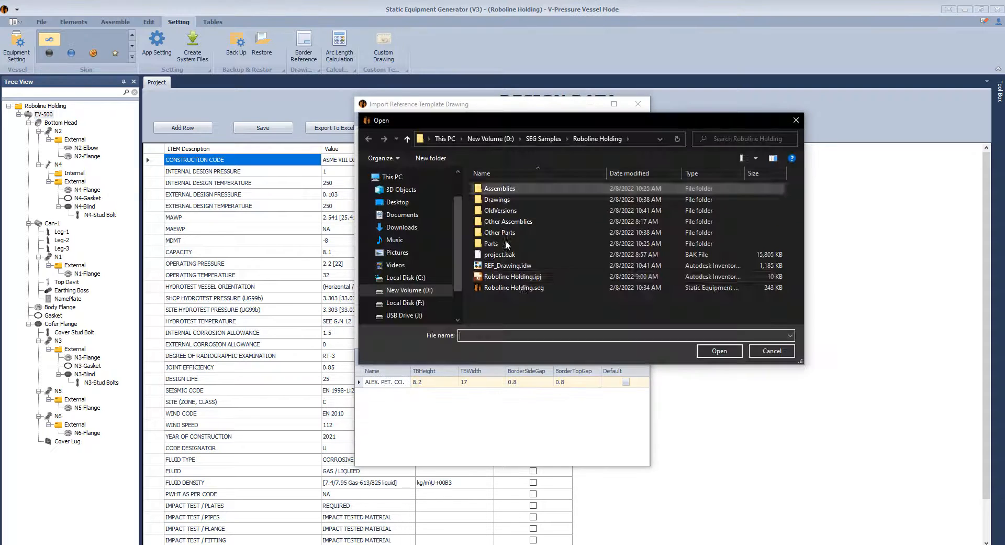
{"action": "left_click", "coordinate": [506, 265]}
{"action": "left_click", "coordinate": [718, 351]}
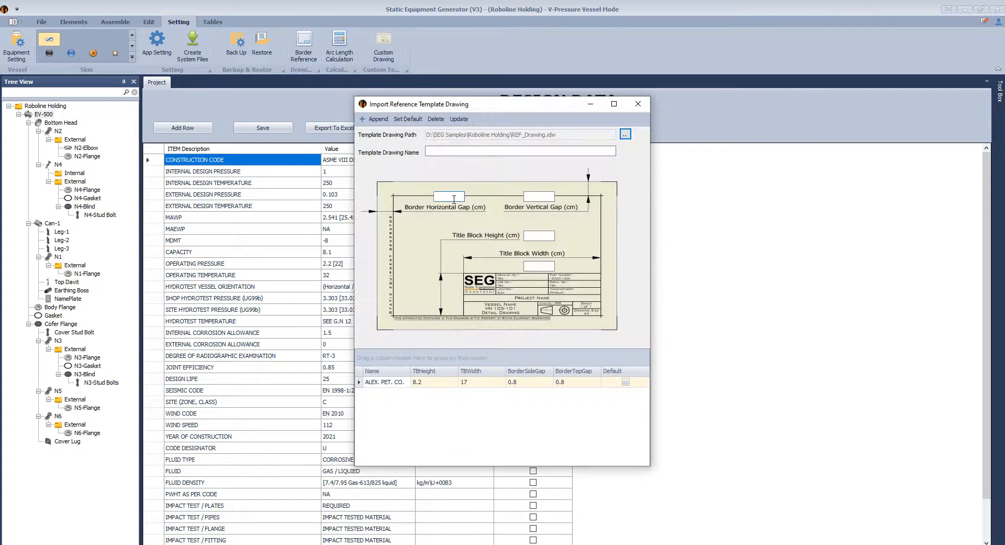
- Append the template as Roboline with 1 cm border gaps and a title block 12.3 cm high and 18 cm wide, and make it the default
{"action": "left_click", "coordinate": [455, 150]}
{"action": "left_click", "coordinate": [375, 118]}
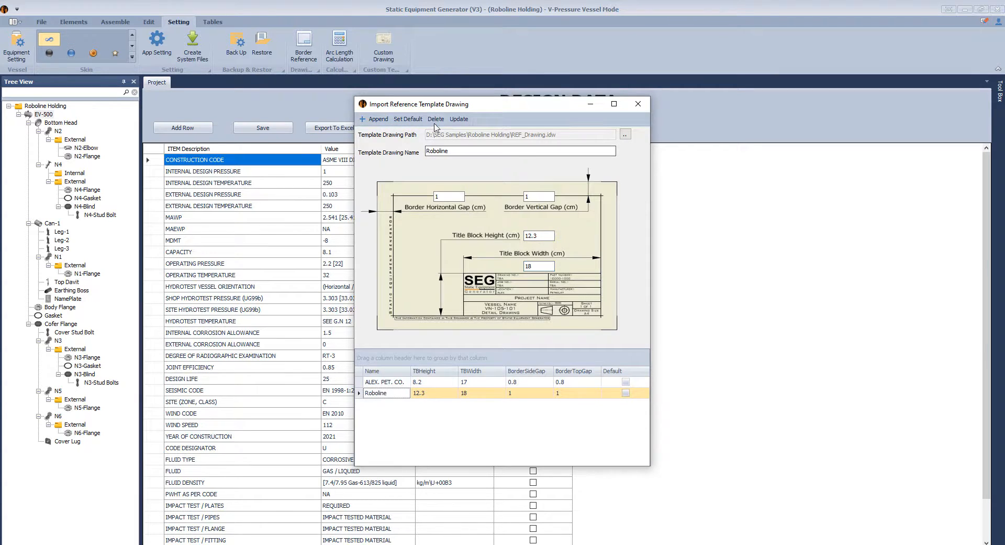
{"action": "left_click", "coordinate": [408, 119]}
{"action": "left_click", "coordinate": [638, 104]}
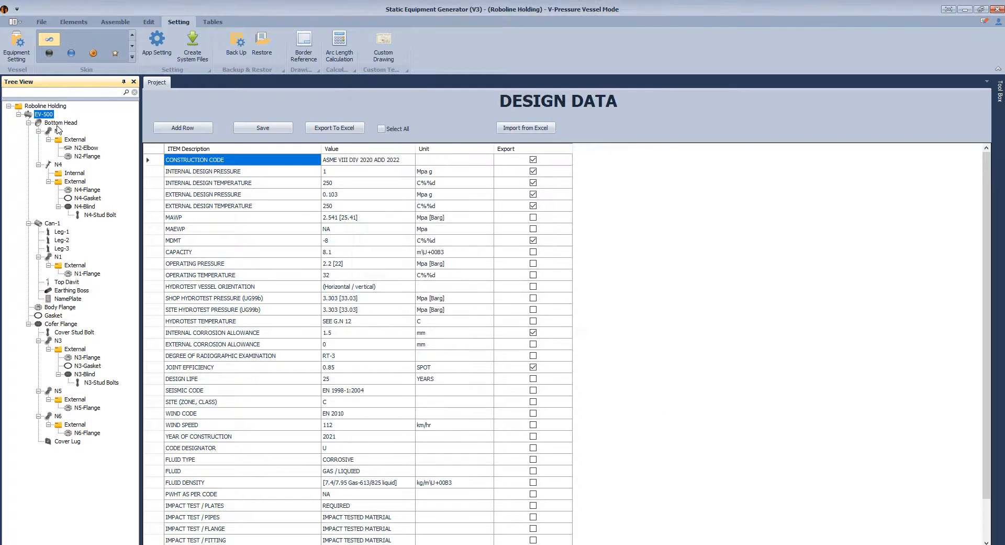
- Open EV-500's drawing settings and activate the right side view as BACK VIEW at 10 cm and the bottom view as TOP VIEW at 8 cm
{"action": "right_click", "coordinate": [51, 117]}
{"action": "mouse_move", "coordinate": [78, 144]}
{"action": "left_click", "coordinate": [209, 141]}
{"action": "left_click", "coordinate": [542, 277]}
{"action": "left_click", "coordinate": [544, 309]}
{"action": "left_click", "coordinate": [378, 208]}
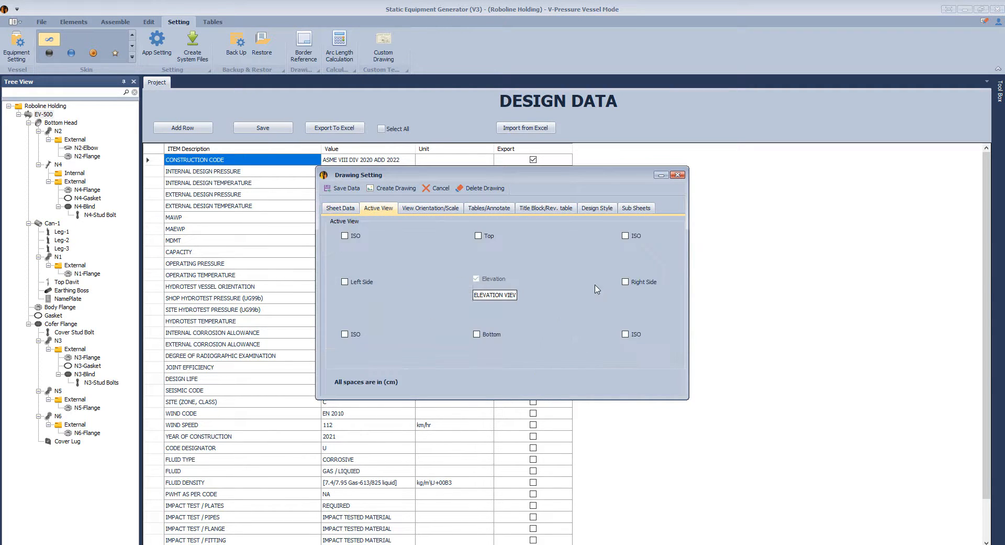
{"action": "left_click", "coordinate": [477, 334]}
{"action": "key", "text": "Tab"}
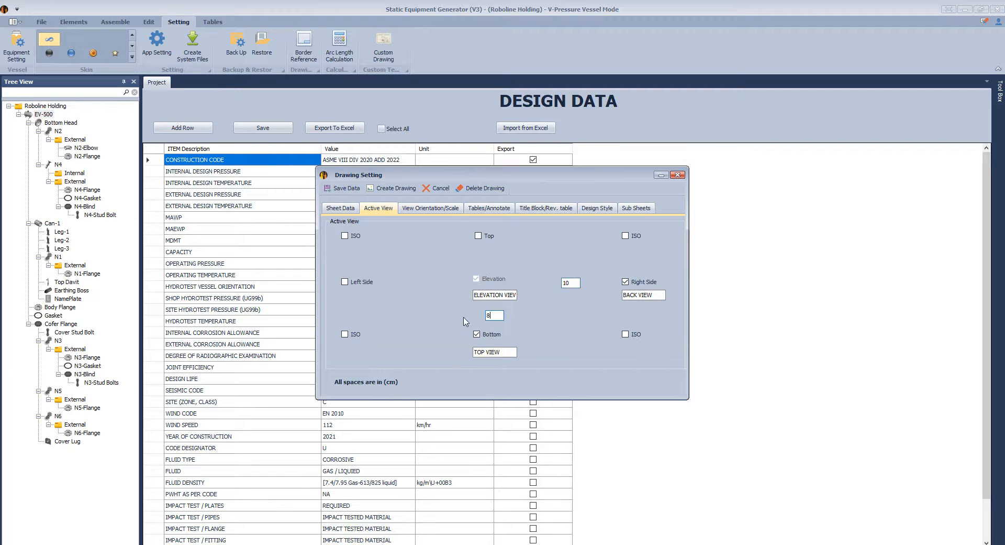
- Set the elevation view orientation to Back, its location to X 20 and Y 40 cm, and the user-defined scale to 1/16
{"action": "left_click", "coordinate": [436, 209]}
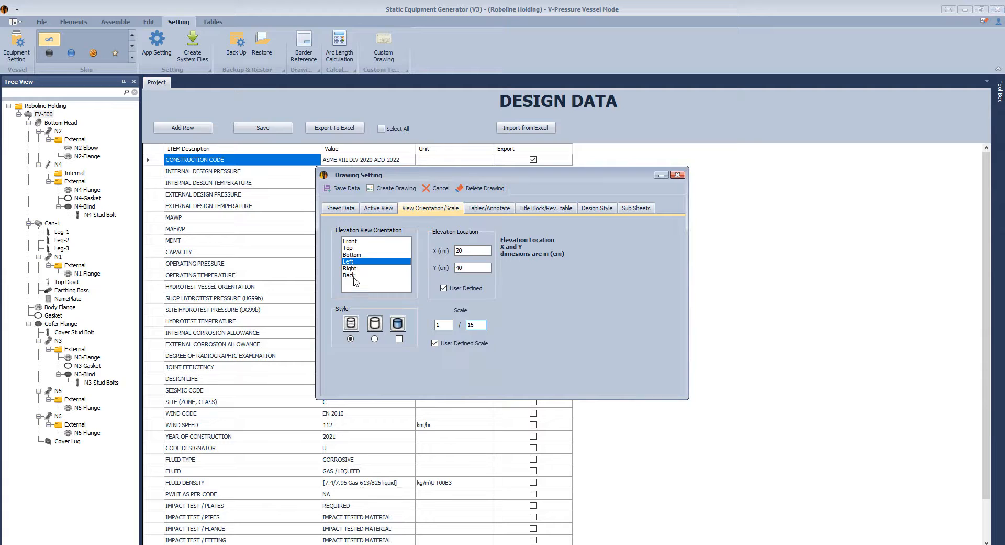
{"action": "left_click", "coordinate": [353, 277]}
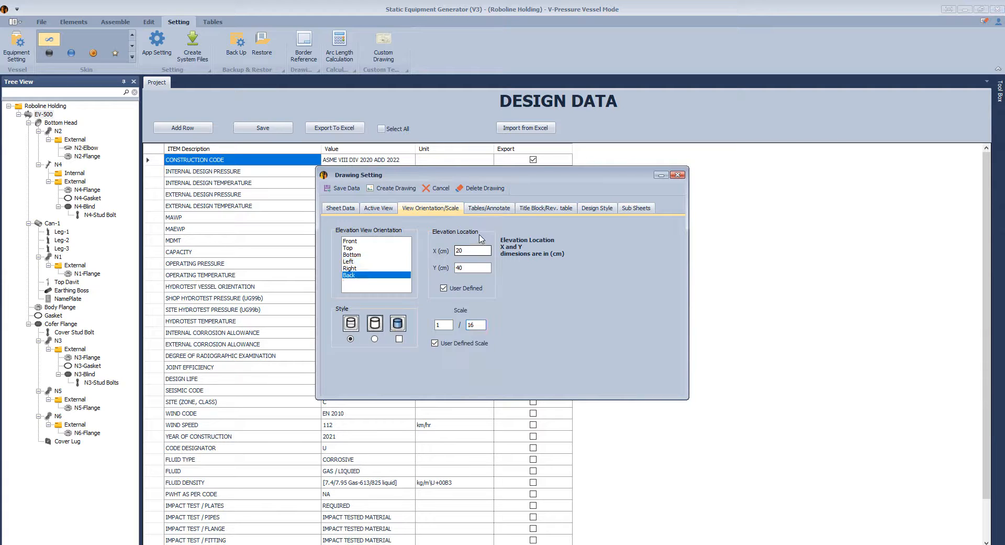
- Include the bill of material, design data, nozzle table, maximum allowable nozzle loads, notes and welding details, and review the drawing notes
{"action": "left_click", "coordinate": [488, 208]}
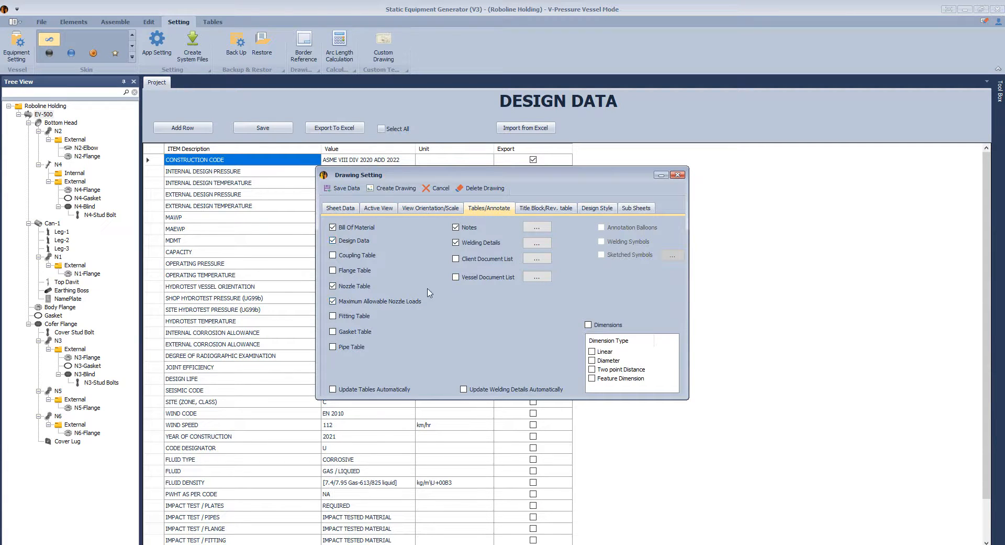
{"action": "left_click", "coordinate": [538, 231]}
{"action": "left_click_drag", "start_coordinate": [629, 234], "coordinate": [630, 252]}
{"action": "left_click", "coordinate": [614, 187]}
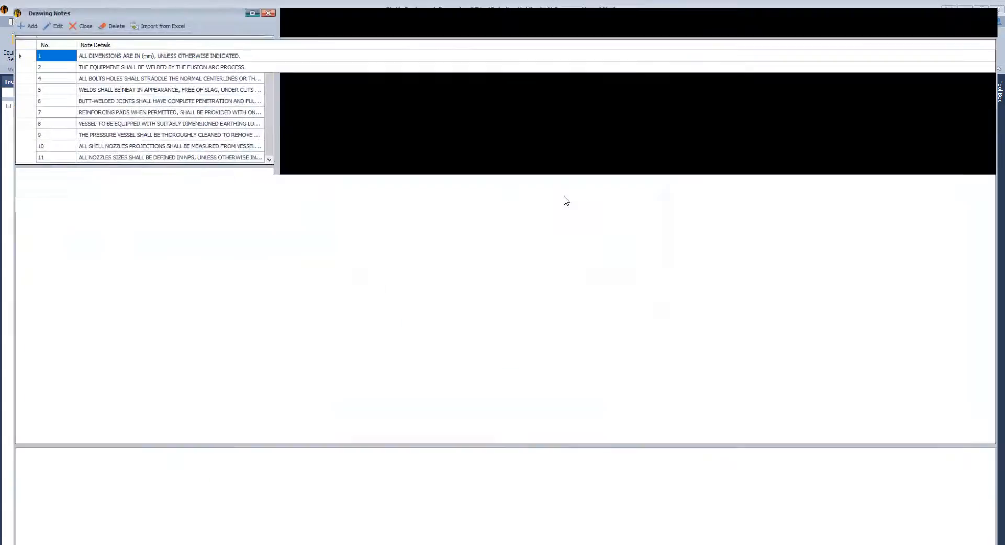
{"action": "left_click", "coordinate": [997, 11]}
- Select the welding details for the drawing, including single-V shell welds, single-V nozzle welds with and without pad, and the nozzle with internal projection
{"action": "left_click", "coordinate": [538, 244]}
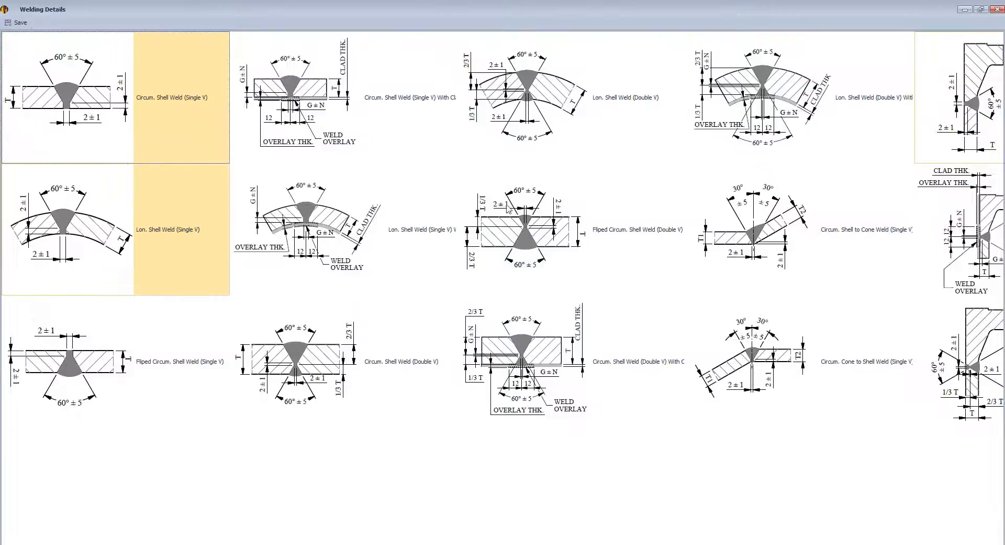
{"action": "scroll", "coordinate": [508, 209], "scroll_direction": "down", "scroll_amount": 5}
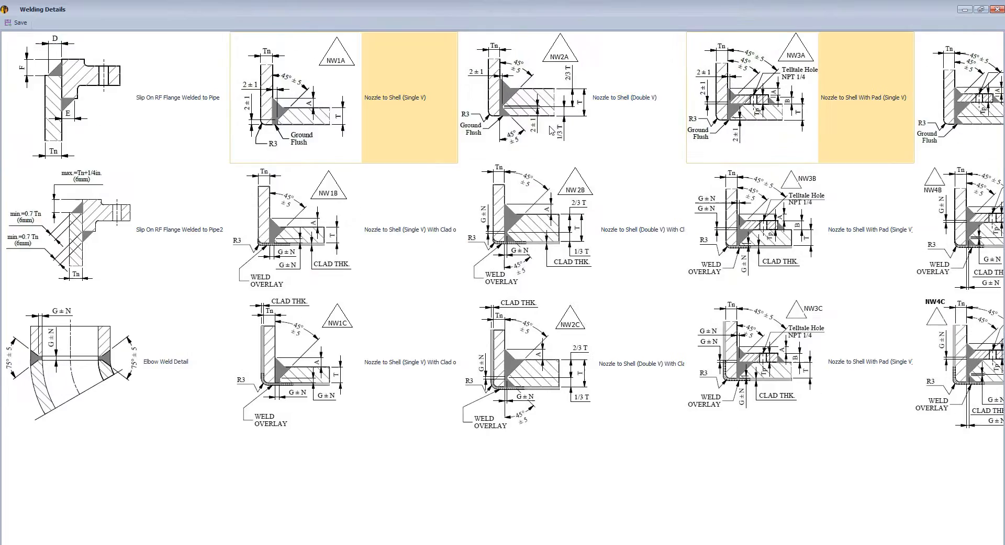
{"action": "scroll", "coordinate": [551, 130], "scroll_direction": "down", "scroll_amount": 1}
{"action": "scroll", "coordinate": [736, 150], "scroll_direction": "down", "scroll_amount": 7}
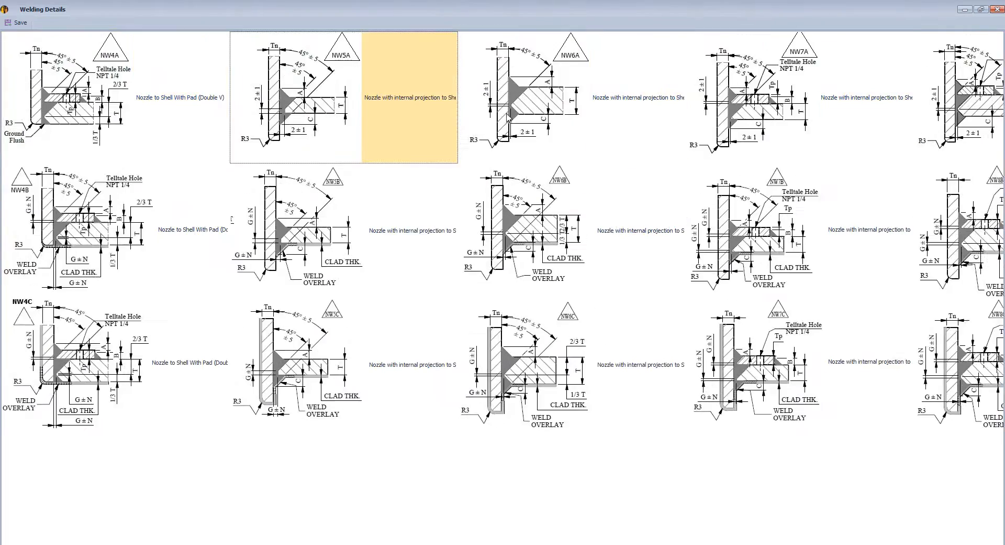
{"action": "left_click", "coordinate": [817, 157]}
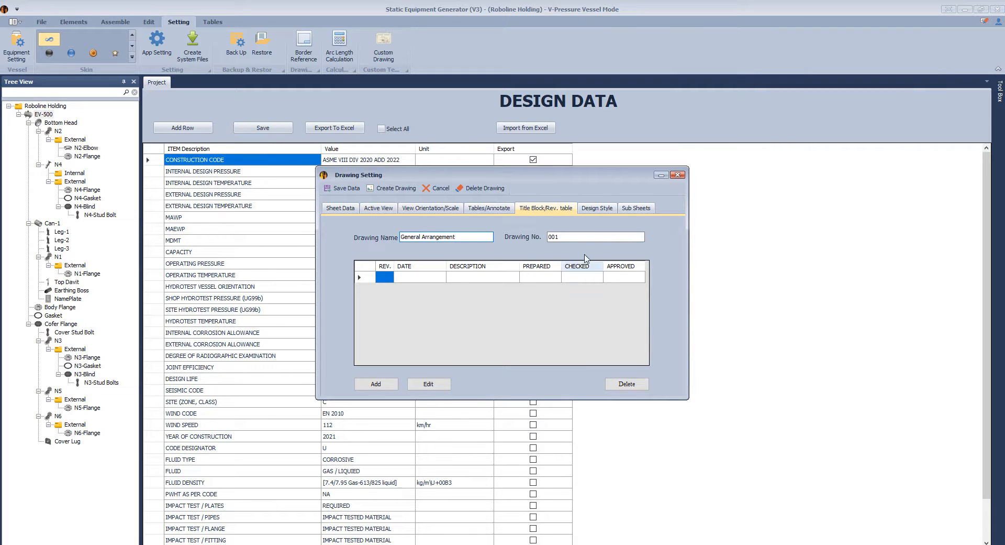
- Set the drawing number to DWG-001 and add revision 0 dated 2/8/2022, described as issued for review, with the preparer's initials
{"action": "left_click", "coordinate": [550, 237]}
{"action": "type", "text": "DWG-"}
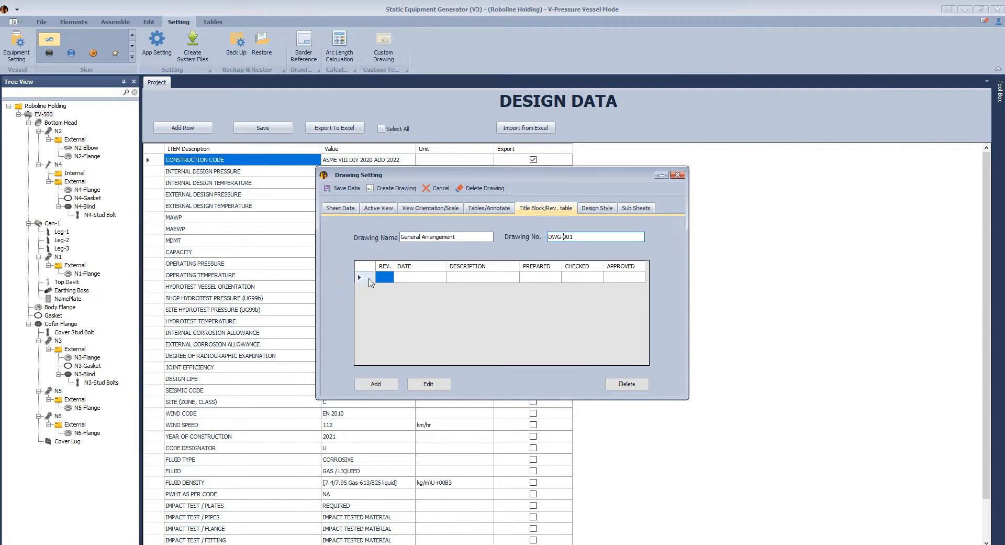
{"action": "left_click", "coordinate": [369, 279]}
{"action": "left_click", "coordinate": [382, 384]}
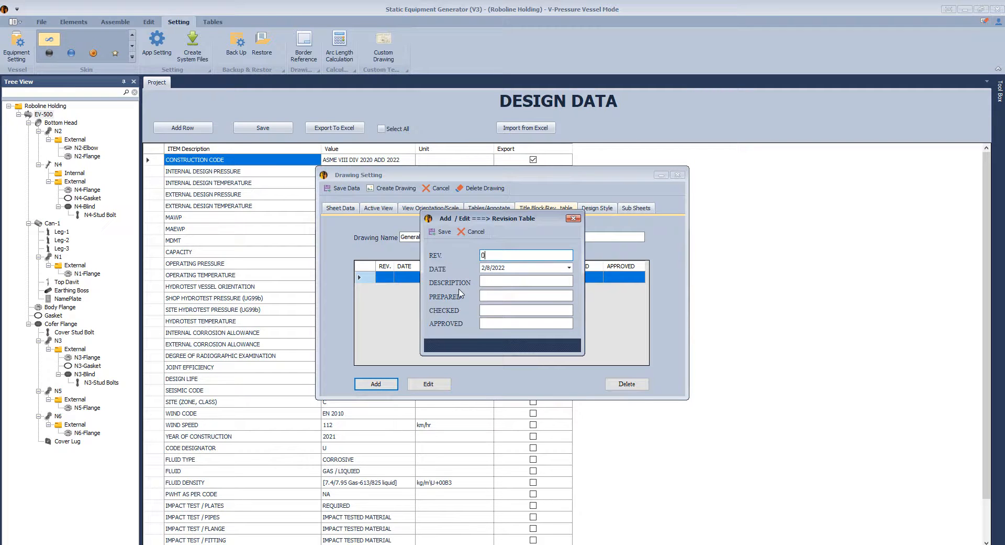
{"action": "left_click", "coordinate": [509, 282]}
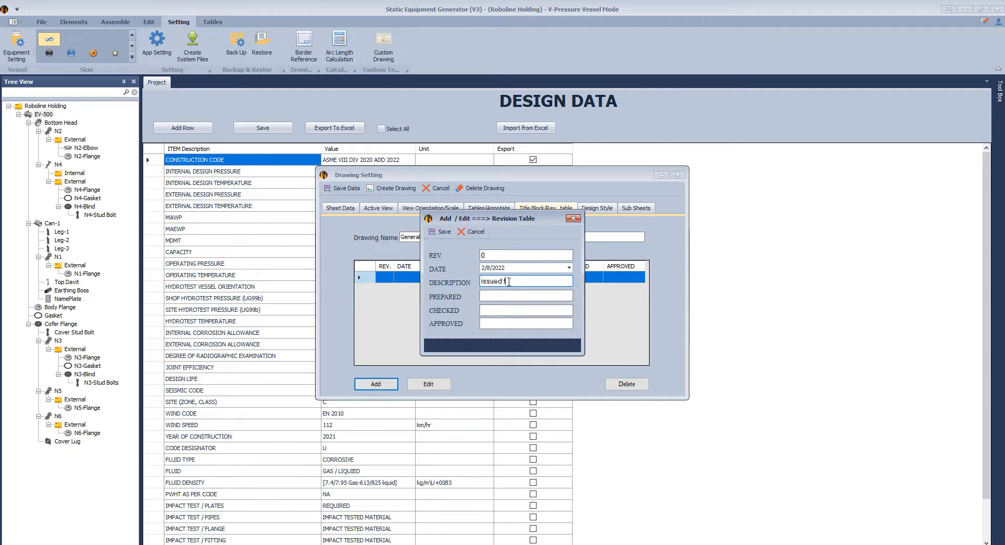
{"action": "left_click", "coordinate": [507, 296]}
{"action": "type", "text": "A.H."}
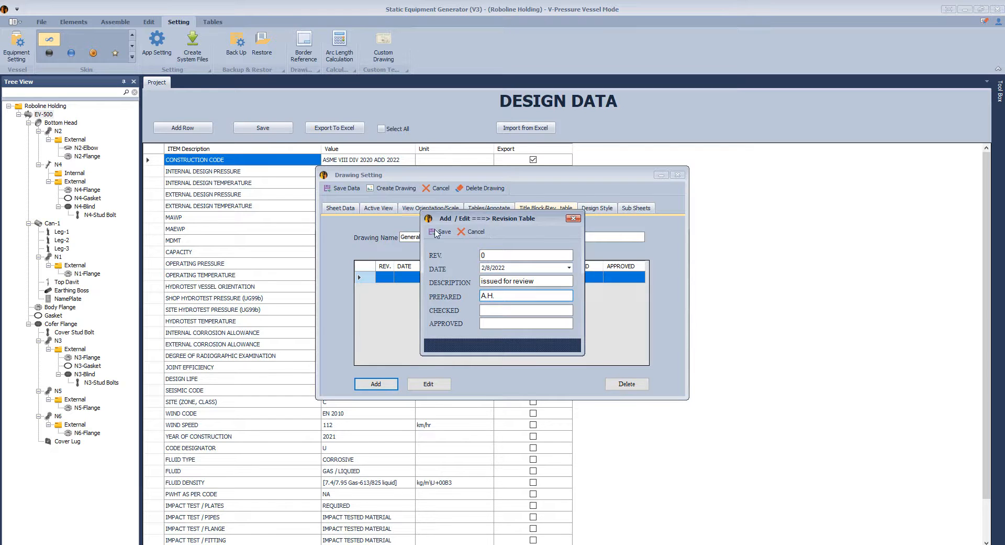
{"action": "left_click", "coordinate": [440, 232]}
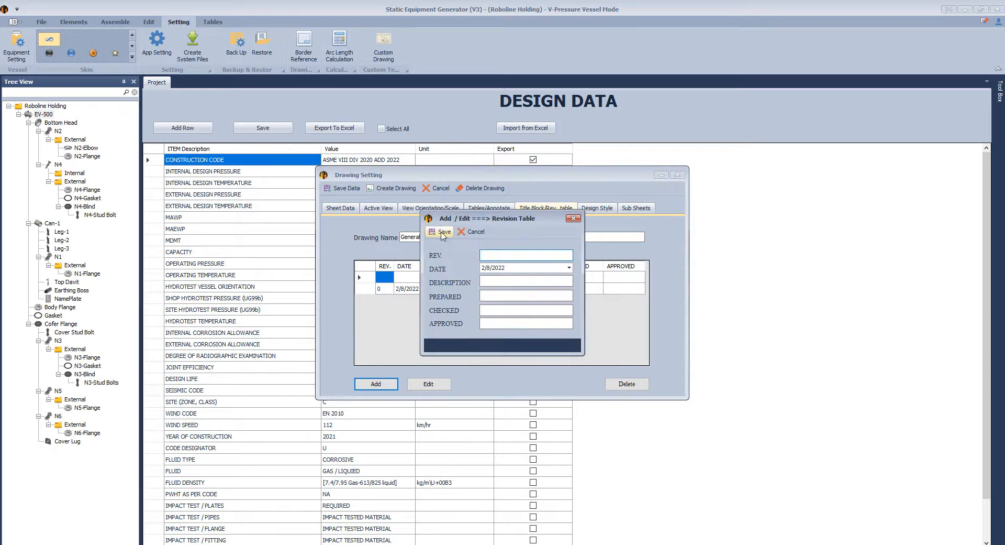
{"action": "left_click", "coordinate": [439, 230]}
{"action": "left_click", "coordinate": [440, 230]}
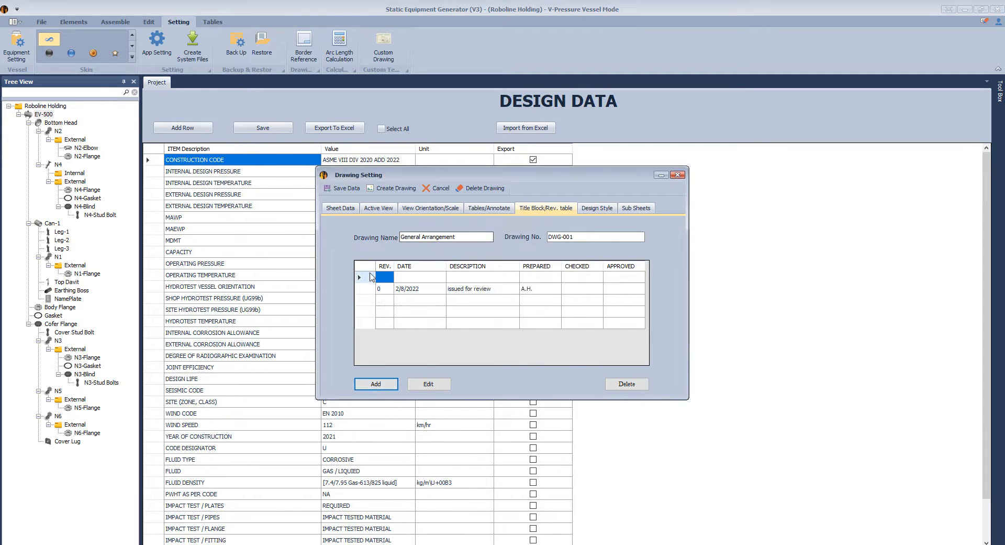
- Delete the empty first row from the revision table
{"action": "left_click", "coordinate": [362, 277]}
{"action": "left_click", "coordinate": [624, 384]}
{"action": "left_click", "coordinate": [478, 294]}
- Set the drawing's design type and the Bill Of Material table type to Design2, and save the table types
{"action": "left_click", "coordinate": [597, 208]}
{"action": "left_click", "coordinate": [450, 224]}
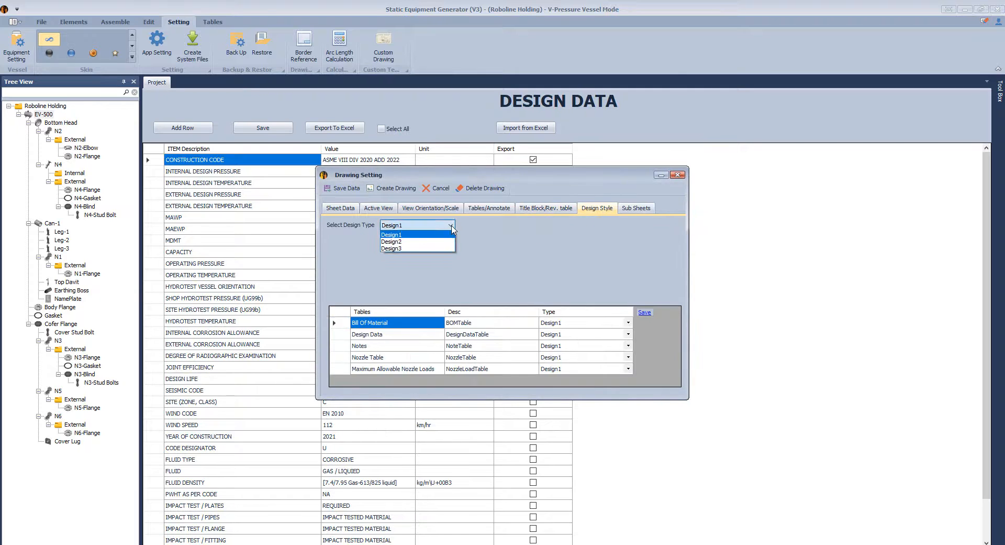
{"action": "left_click", "coordinate": [417, 243]}
{"action": "left_click", "coordinate": [628, 322]}
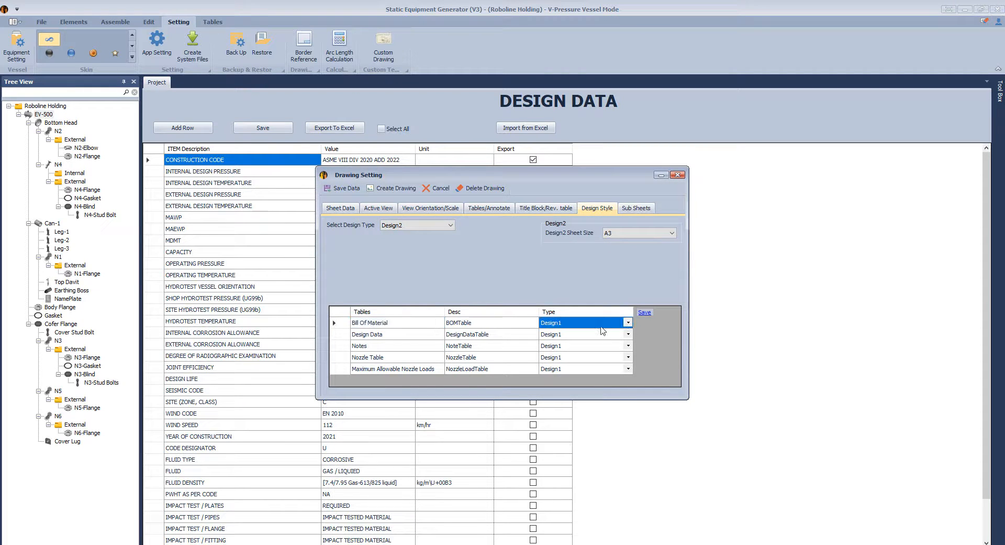
{"action": "left_click", "coordinate": [628, 323]}
{"action": "left_click", "coordinate": [561, 340]}
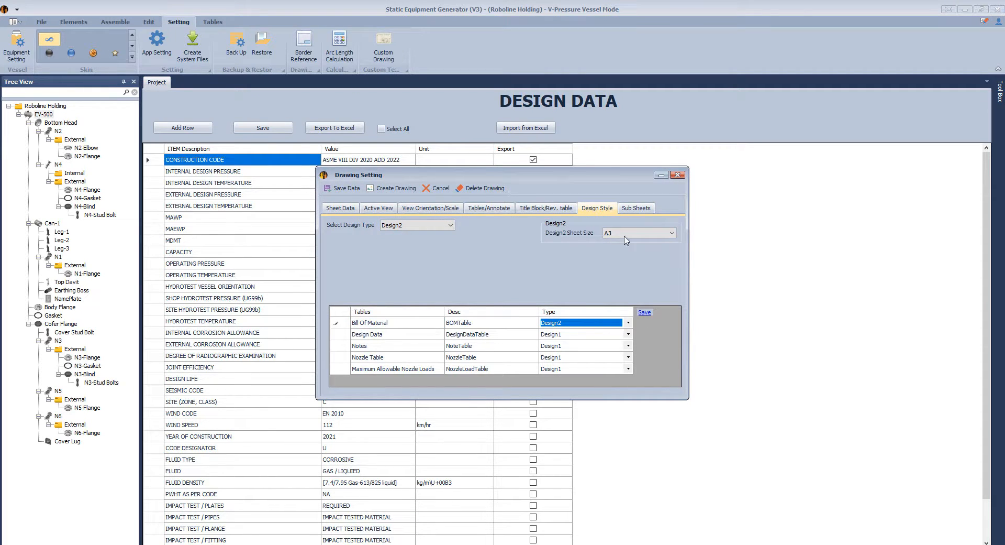
{"action": "left_click", "coordinate": [644, 313]}
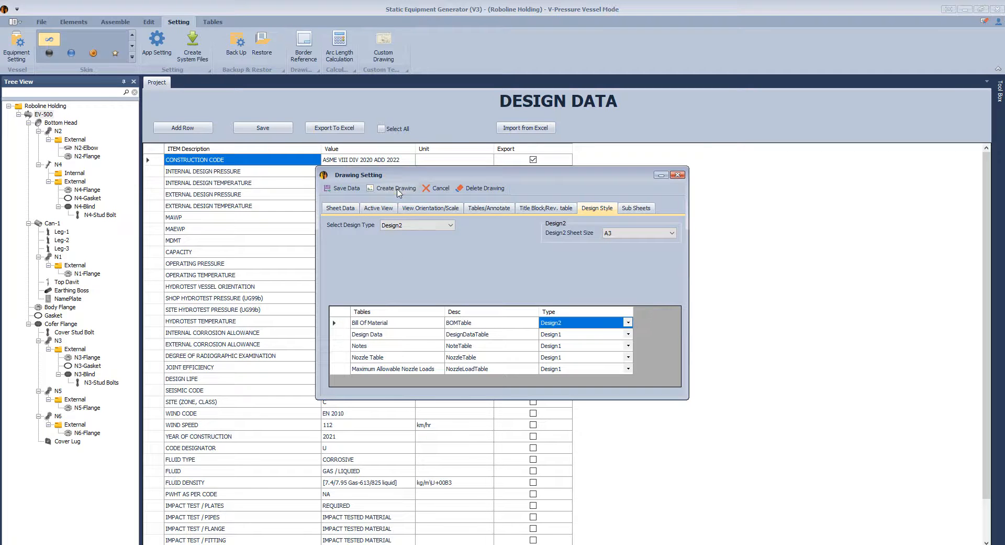
- Create the EV-500 drawing from these settings and check its title block in Autodesk Inventor
{"action": "left_click", "coordinate": [397, 190]}
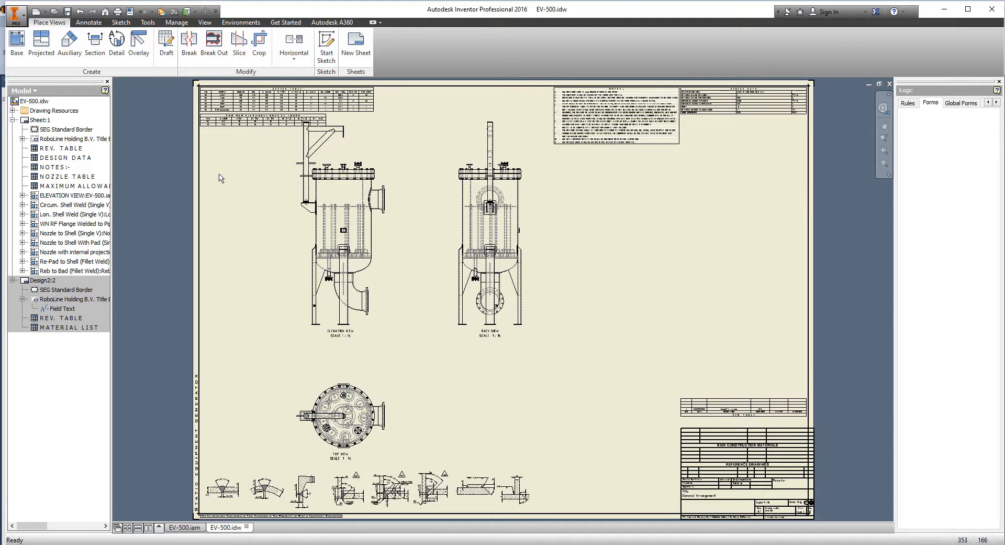
{"action": "scroll", "coordinate": [585, 405], "scroll_direction": "up", "scroll_amount": 3}
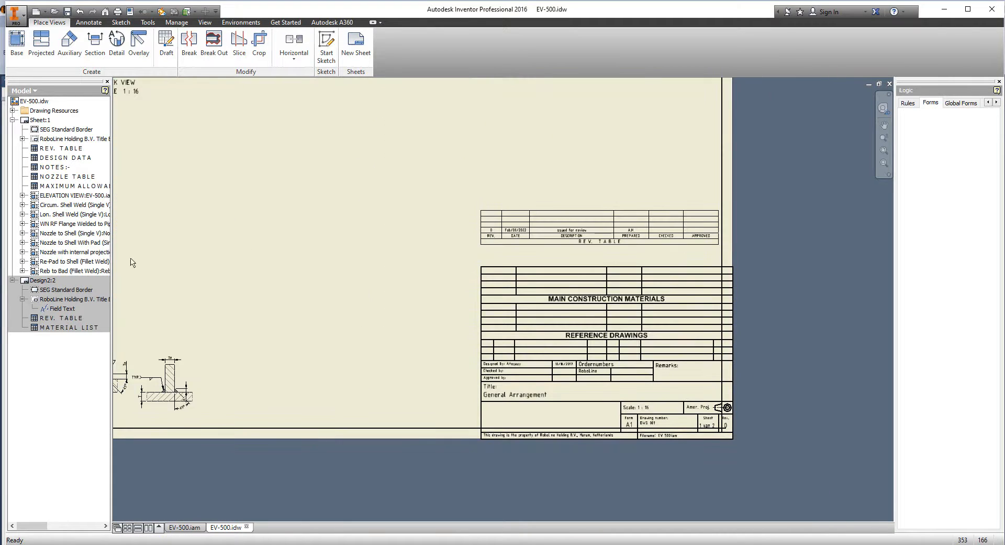
- Replace Sheet:1's SEG Standard Border with the Default Border, using 12 numeric horizontal zones and 8 alphabetical vertical zones
{"action": "right_click", "coordinate": [72, 129]}
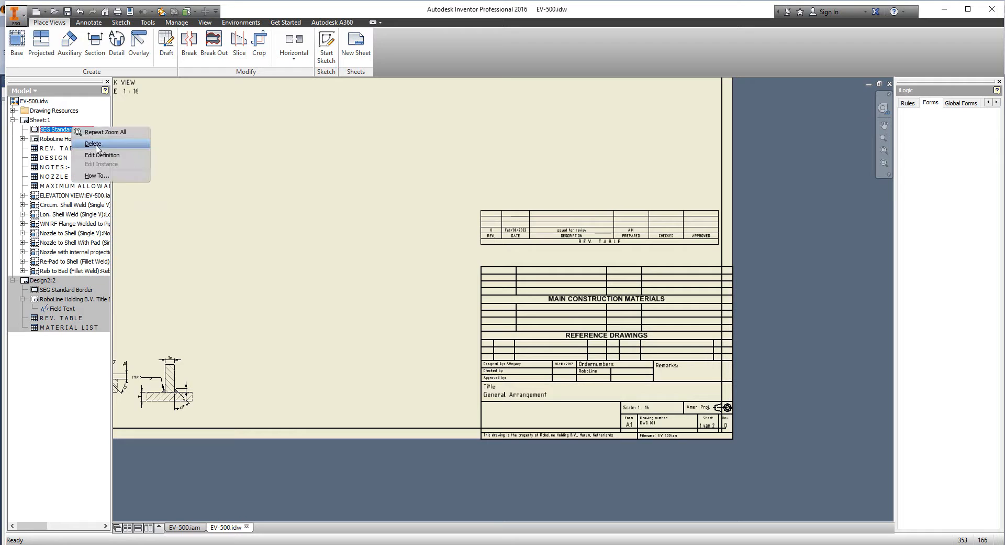
{"action": "key", "text": "Return"}
{"action": "left_click", "coordinate": [13, 110]}
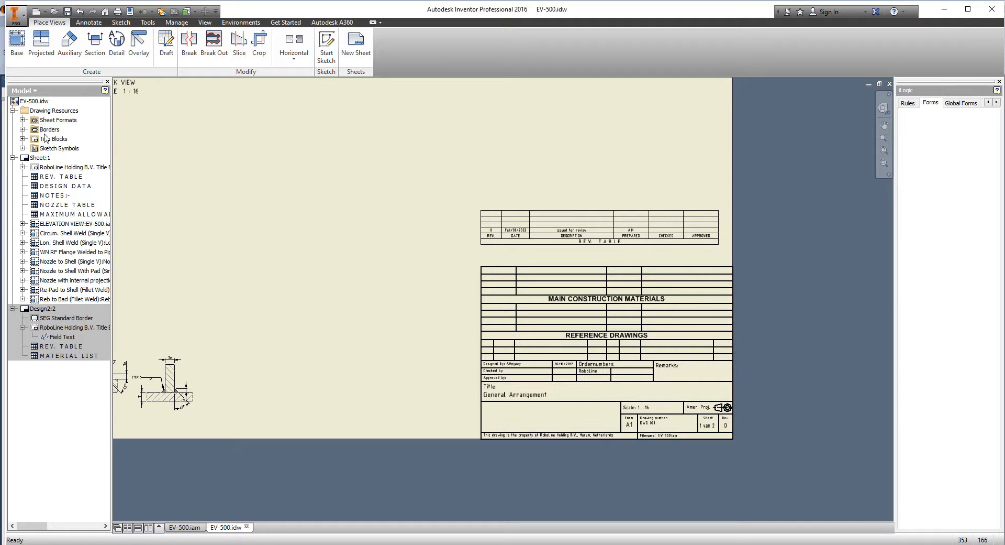
{"action": "left_click", "coordinate": [23, 130]}
{"action": "right_click", "coordinate": [68, 138]}
{"action": "left_click", "coordinate": [91, 156]}
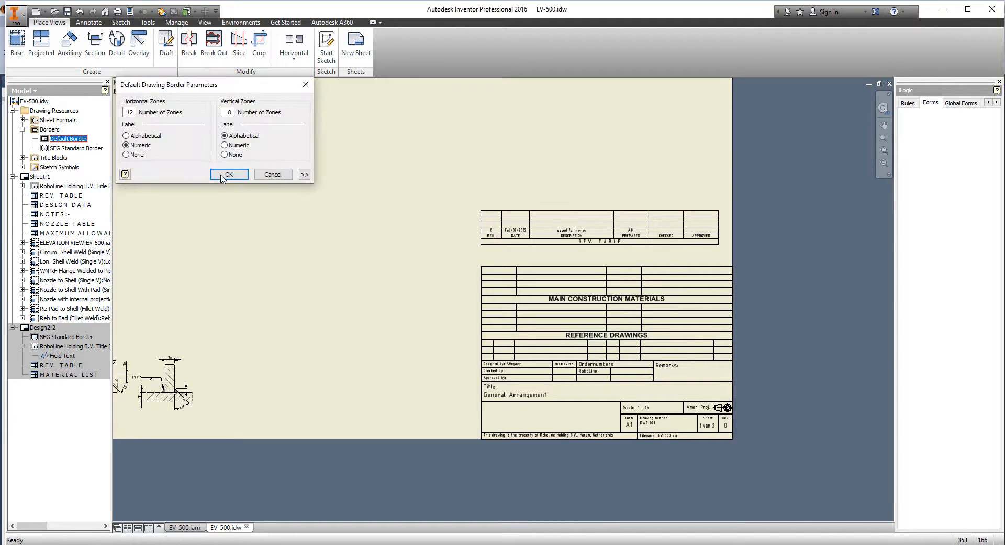
{"action": "left_click", "coordinate": [225, 177]}
- Check how the views, tables and revision table on Sheet:1 fit within the new border
{"action": "scroll", "coordinate": [667, 380], "scroll_direction": "down", "scroll_amount": 6}
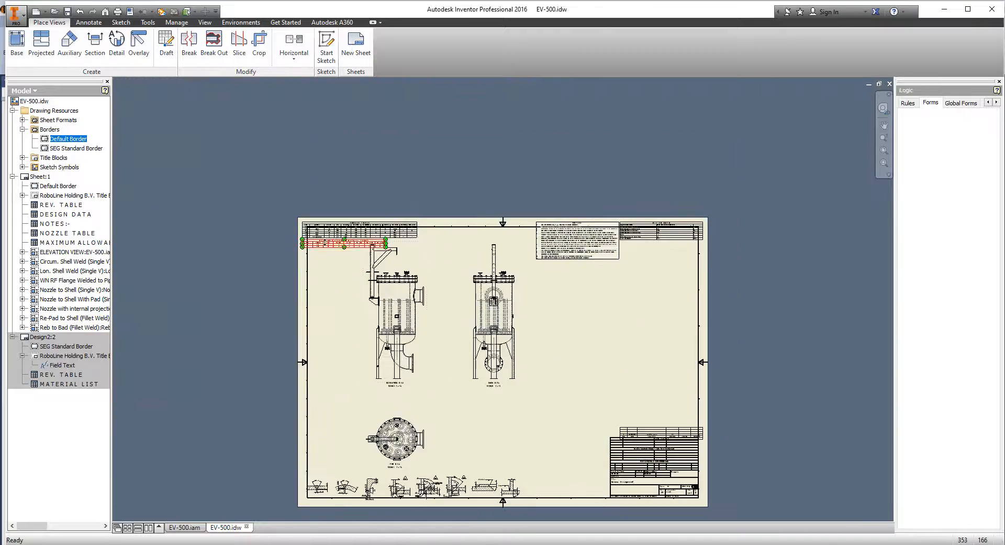
{"action": "scroll", "coordinate": [331, 236], "scroll_direction": "up", "scroll_amount": 6}
{"action": "scroll", "coordinate": [332, 236], "scroll_direction": "down", "scroll_amount": 6}
{"action": "scroll", "coordinate": [454, 253], "scroll_direction": "up", "scroll_amount": 4}
{"action": "scroll", "coordinate": [453, 253], "scroll_direction": "down", "scroll_amount": 4}
{"action": "scroll", "coordinate": [702, 395], "scroll_direction": "up", "scroll_amount": 8}
{"action": "middle_click_drag", "start_coordinate": [711, 390], "coordinate": [346, 330]}
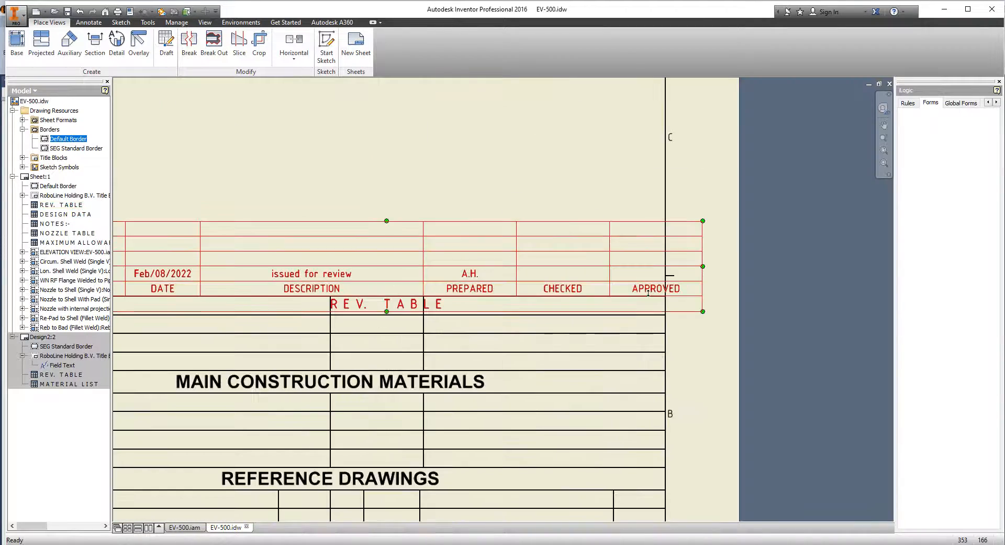
{"action": "scroll", "coordinate": [647, 291], "scroll_direction": "down", "scroll_amount": 5}
{"action": "scroll", "coordinate": [512, 325], "scroll_direction": "down", "scroll_amount": 6}
- Replace the border on the Design2:2 sheet with the Default Border, accepting its default zone settings
{"action": "double_click", "coordinate": [37, 338]}
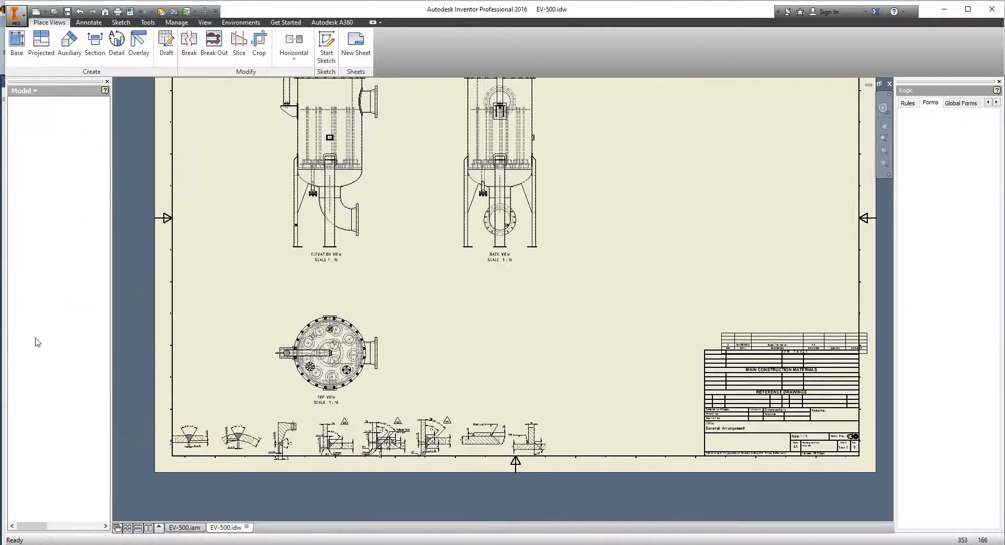
{"action": "right_click", "coordinate": [72, 350]}
{"action": "left_click", "coordinate": [92, 349]}
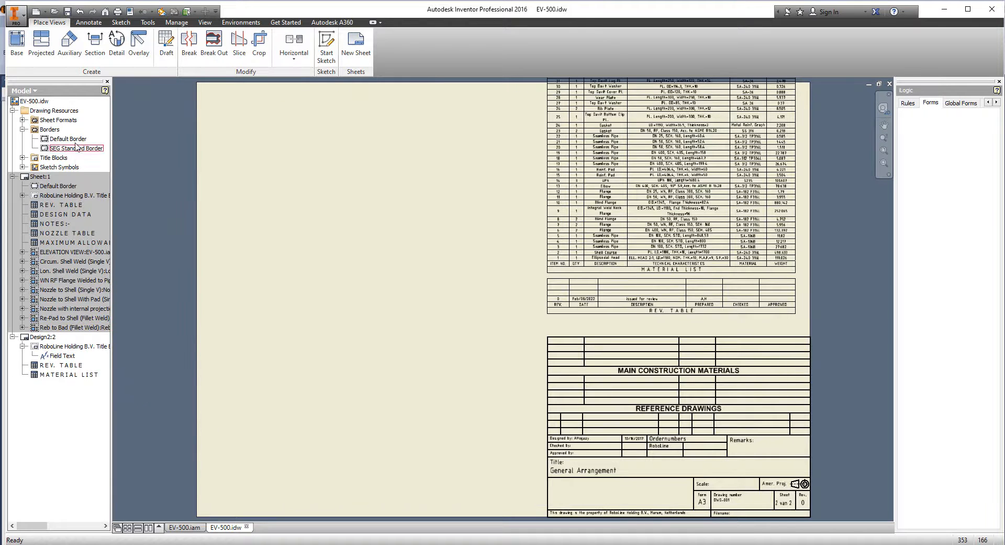
{"action": "right_click", "coordinate": [70, 139]}
{"action": "left_click", "coordinate": [100, 157]}
{"action": "left_click", "coordinate": [229, 174]}
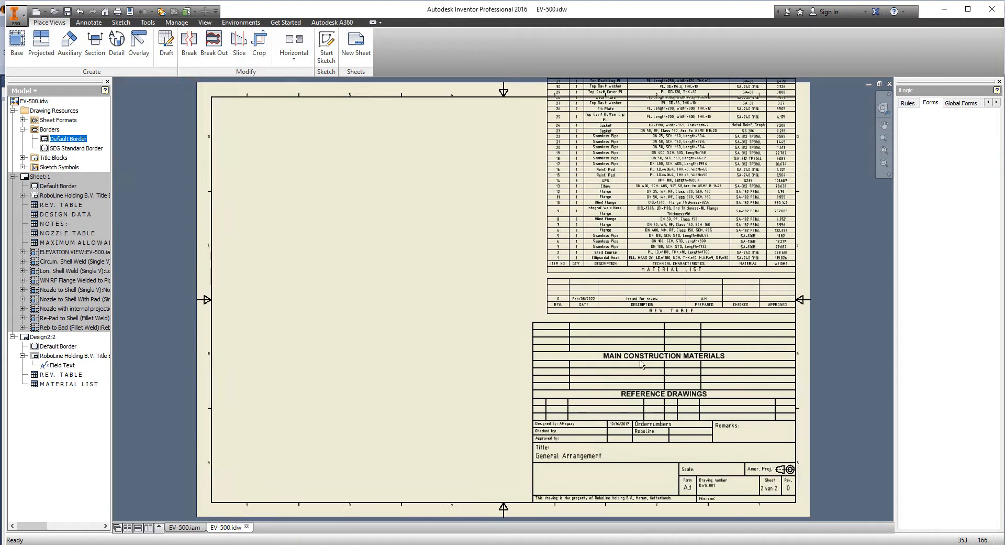
- Change the A3 Design2 sheet's orientation to portrait
{"action": "right_click", "coordinate": [51, 340]}
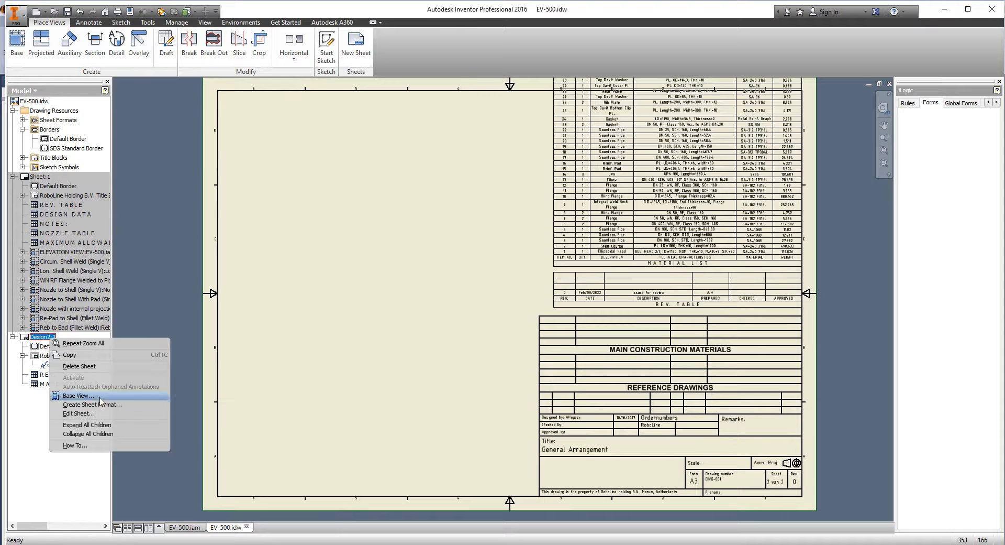
{"action": "left_click", "coordinate": [99, 413]}
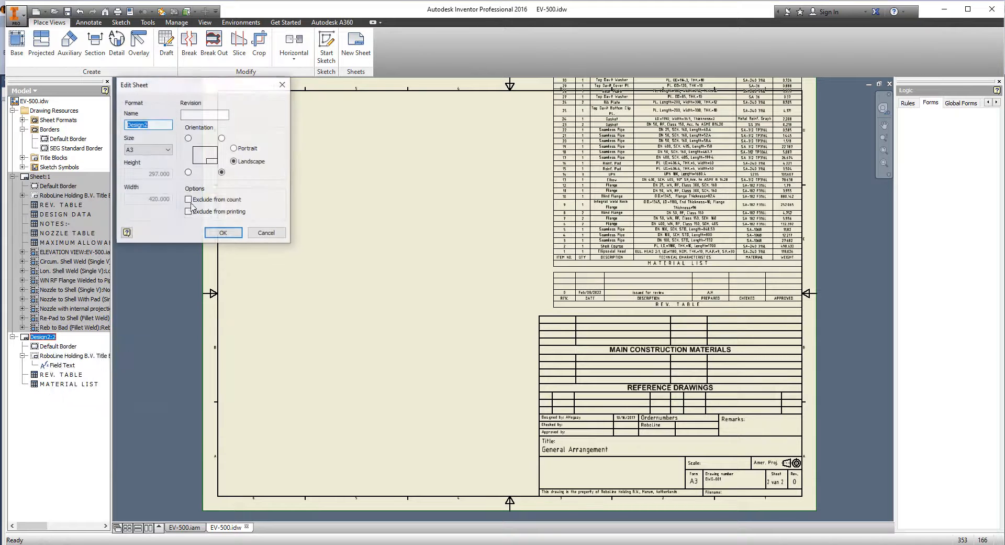
{"action": "left_click", "coordinate": [234, 148]}
{"action": "left_click", "coordinate": [223, 233]}
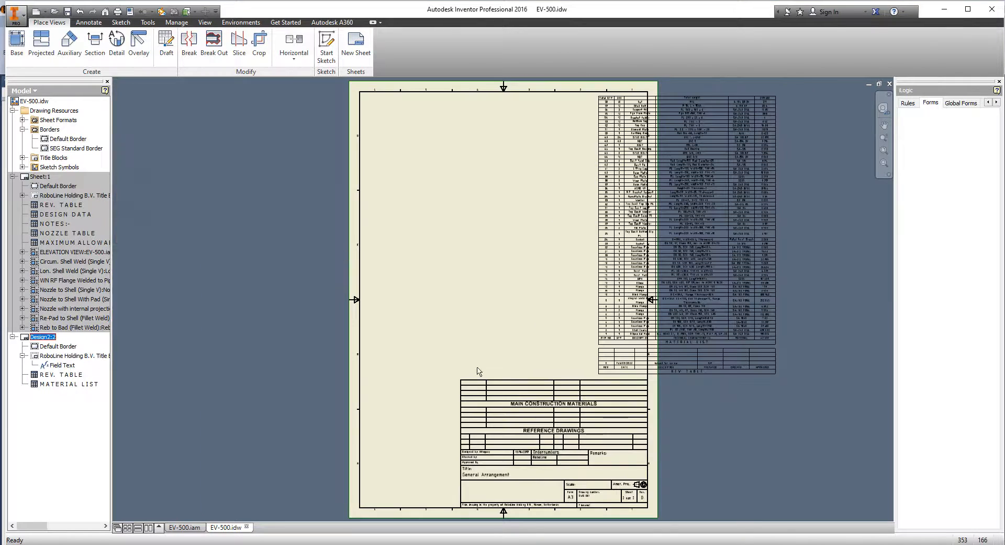
- Move the revision table and material list inside the portrait sheet, stacked above the title block
{"action": "scroll", "coordinate": [702, 366], "scroll_direction": "up", "scroll_amount": 3}
{"action": "mouse_move", "coordinate": [739, 350]}
{"action": "left_mouse_down"}
{"action": "mouse_move", "coordinate": [645, 337]}
{"action": "mouse_move", "coordinate": [498, 359]}
{"action": "left_mouse_up"}
{"action": "left_click_drag", "start_coordinate": [795, 294], "coordinate": [548, 299]}
{"action": "scroll", "coordinate": [676, 329], "scroll_direction": "down", "scroll_amount": 4}
{"action": "scroll", "coordinate": [640, 270], "scroll_direction": "up", "scroll_amount": 2}
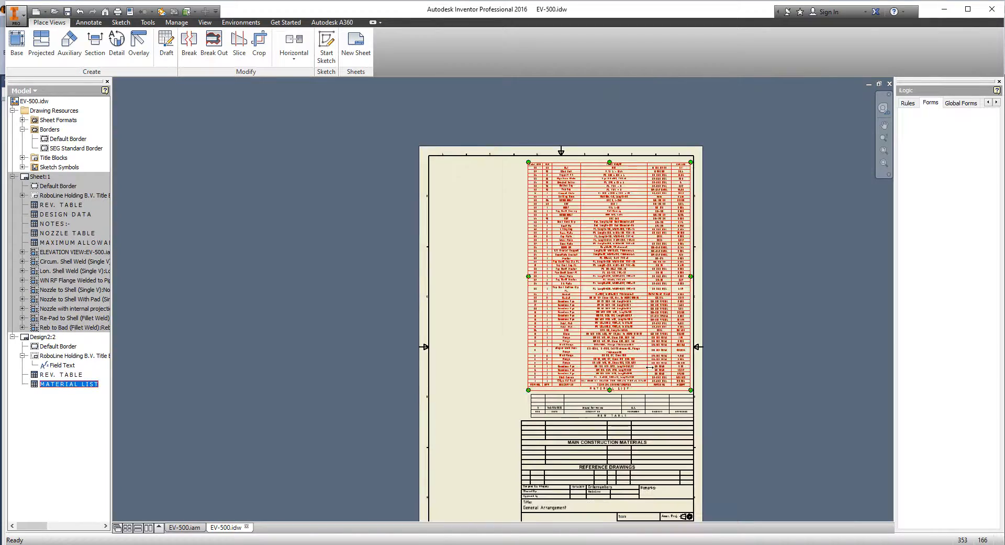
{"action": "middle_click_drag", "start_coordinate": [641, 269], "coordinate": [555, 201]}
{"action": "key", "text": "Escape"}
- Edit the material list's table layout so its heading is placed at the top
{"action": "scroll", "coordinate": [573, 209], "scroll_direction": "up", "scroll_amount": 2}
{"action": "mouse_move", "coordinate": [444, 314]}
{"action": "middle_mouse_down"}
{"action": "mouse_move", "coordinate": [521, 374]}
{"action": "mouse_move", "coordinate": [575, 377]}
{"action": "middle_mouse_up"}
{"action": "double_click", "coordinate": [545, 350]}
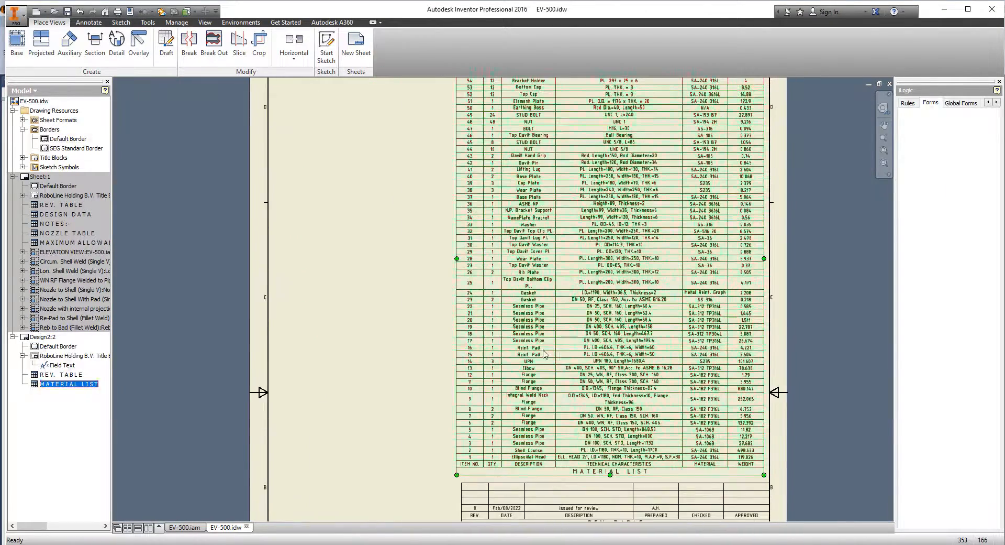
{"action": "left_click", "coordinate": [96, 123]}
{"action": "left_click", "coordinate": [90, 265]}
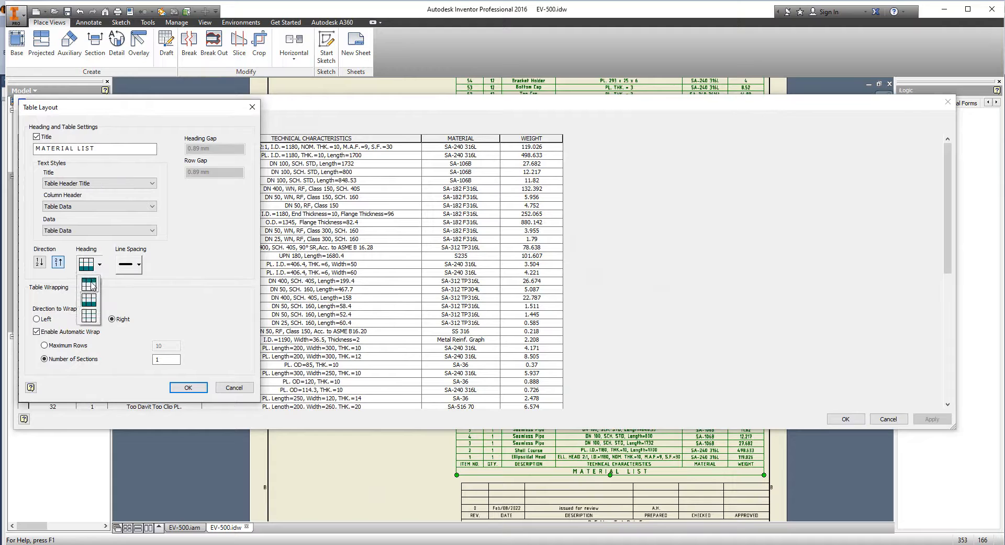
{"action": "left_click", "coordinate": [88, 281]}
{"action": "left_click", "coordinate": [188, 388]}
- Set the width of the material list's TECHNICAL CHARACTERISTICS column to 85
{"action": "left_click", "coordinate": [394, 138]}
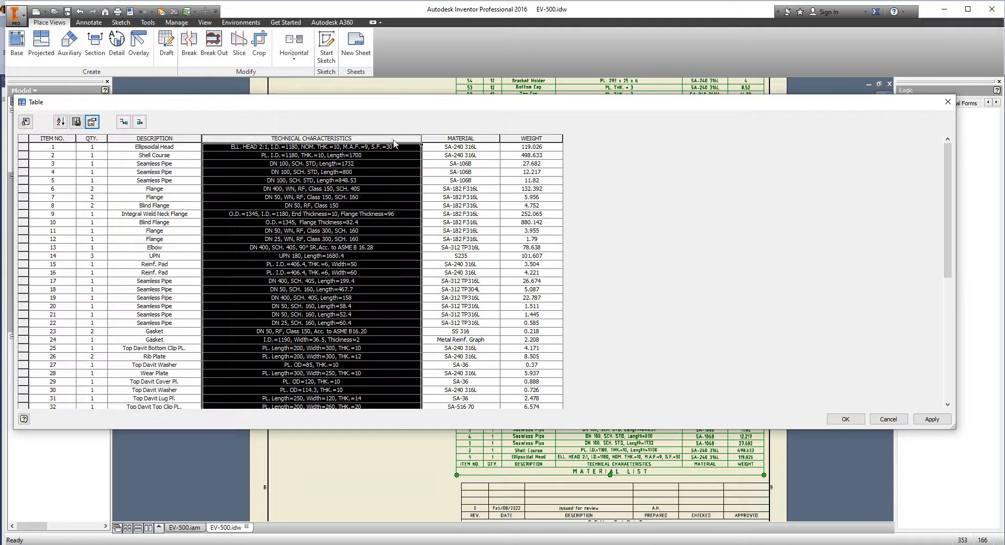
{"action": "right_click", "coordinate": [394, 139]}
{"action": "left_click", "coordinate": [429, 181]}
{"action": "type", "text": "85"}
{"action": "key", "text": "Return"}
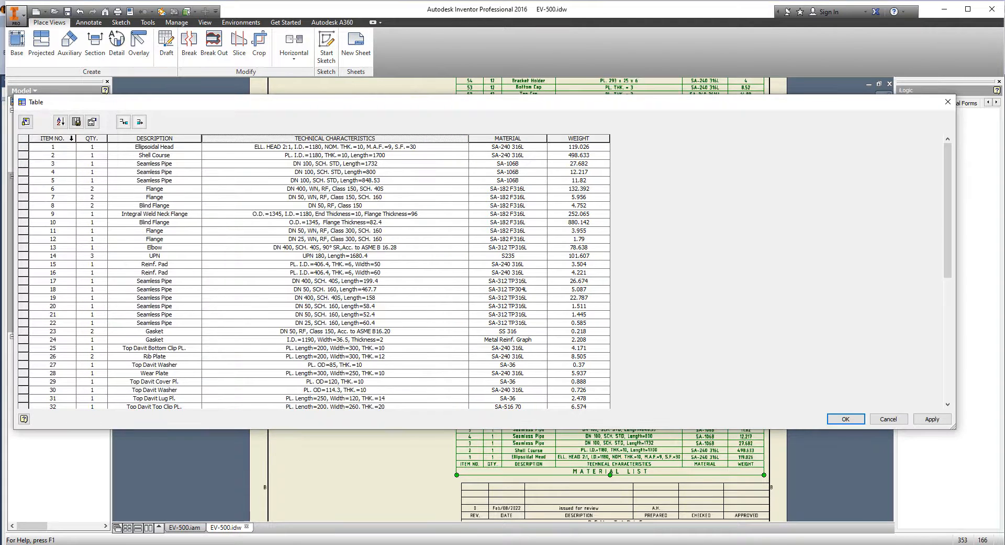
- Set the material list's MATERIAL column width to 35 and apply the table edits
{"action": "left_click", "coordinate": [521, 139]}
{"action": "right_click", "coordinate": [521, 139]}
{"action": "left_click", "coordinate": [557, 181]}
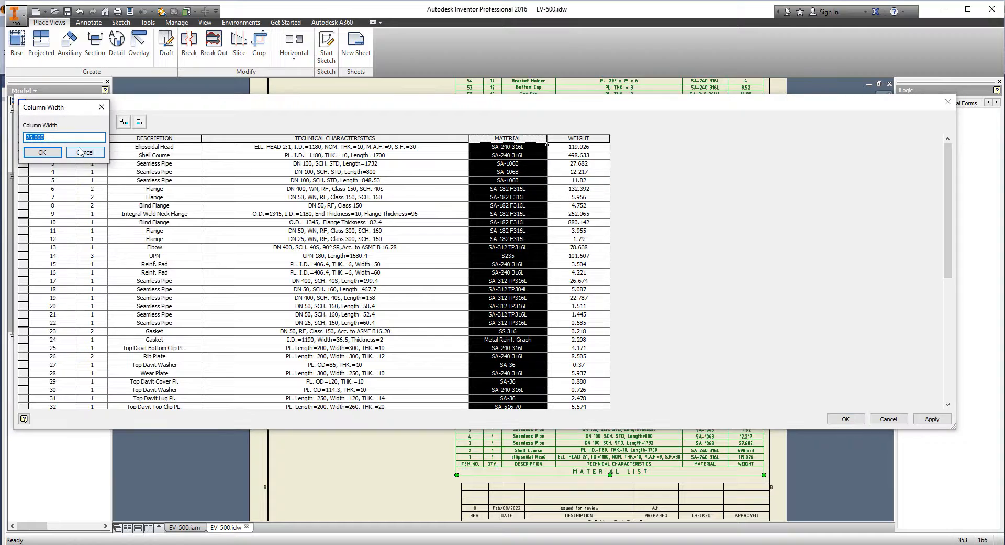
{"action": "type", "text": "35"}
{"action": "key", "text": "Return"}
{"action": "left_click", "coordinate": [839, 417]}
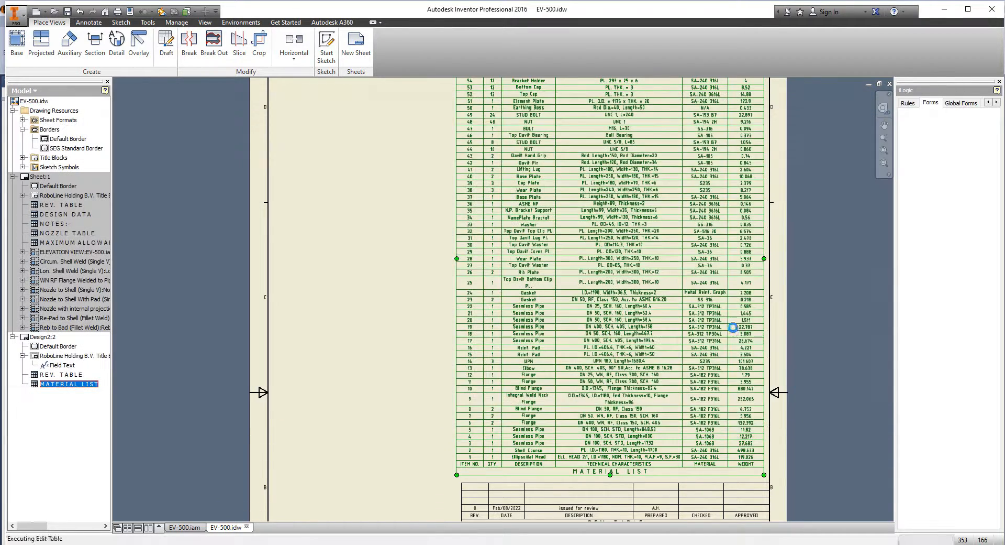
- Move the material list into the upper-left corner of the Design2 sheet's border and save the drawing
{"action": "scroll", "coordinate": [684, 366], "scroll_direction": "down", "scroll_amount": 3}
{"action": "scroll", "coordinate": [603, 176], "scroll_direction": "up", "scroll_amount": 4}
{"action": "middle_click_drag", "start_coordinate": [602, 176], "coordinate": [623, 201]}
{"action": "left_click_drag", "start_coordinate": [770, 198], "coordinate": [562, 190]}
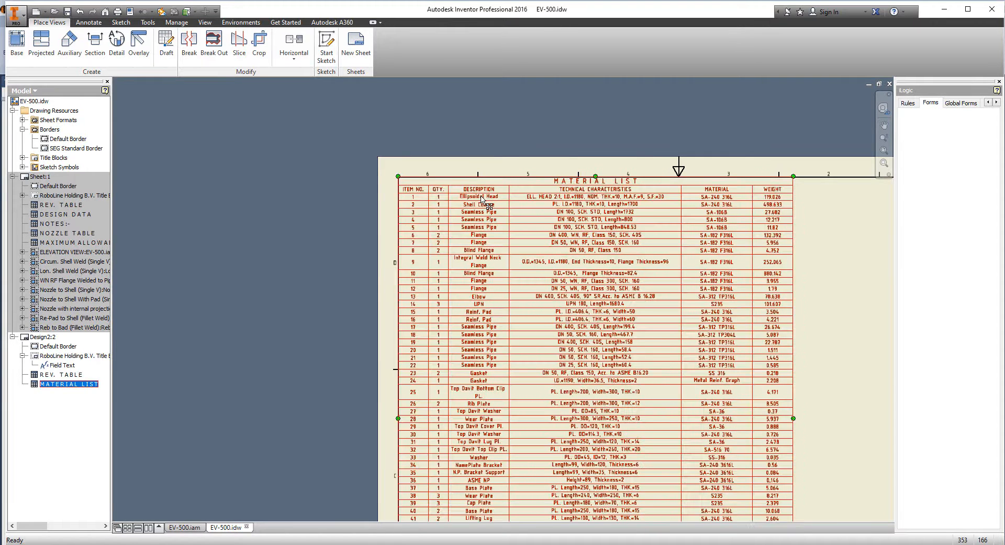
{"action": "middle_click", "coordinate": [482, 199]}
{"action": "middle_click", "coordinate": [483, 199]}
{"action": "left_click", "coordinate": [591, 228]}
{"action": "left_click", "coordinate": [68, 12]}
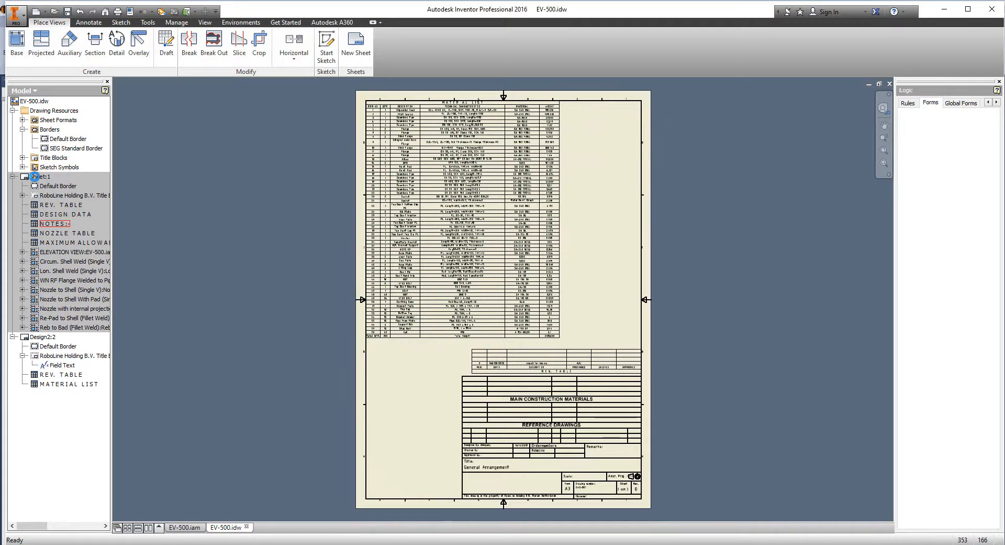
- On Sheet:1, align the DESIGN DATA table with the border's upper-right corner and place the NOTES table directly beneath it
{"action": "double_click", "coordinate": [42, 337]}
{"action": "middle_click", "coordinate": [592, 311]}
{"action": "middle_click", "coordinate": [592, 310]}
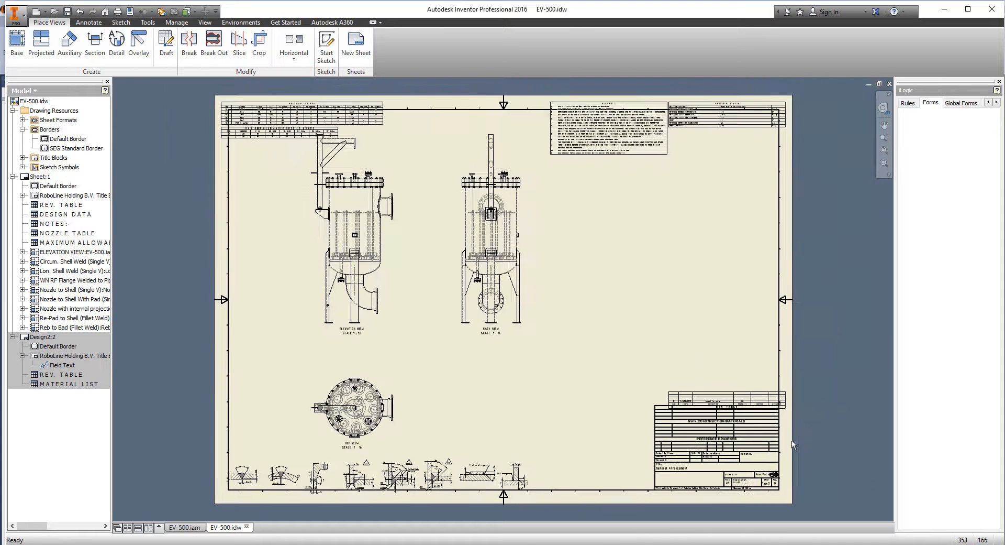
{"action": "scroll", "coordinate": [762, 103], "scroll_direction": "up", "scroll_amount": 5}
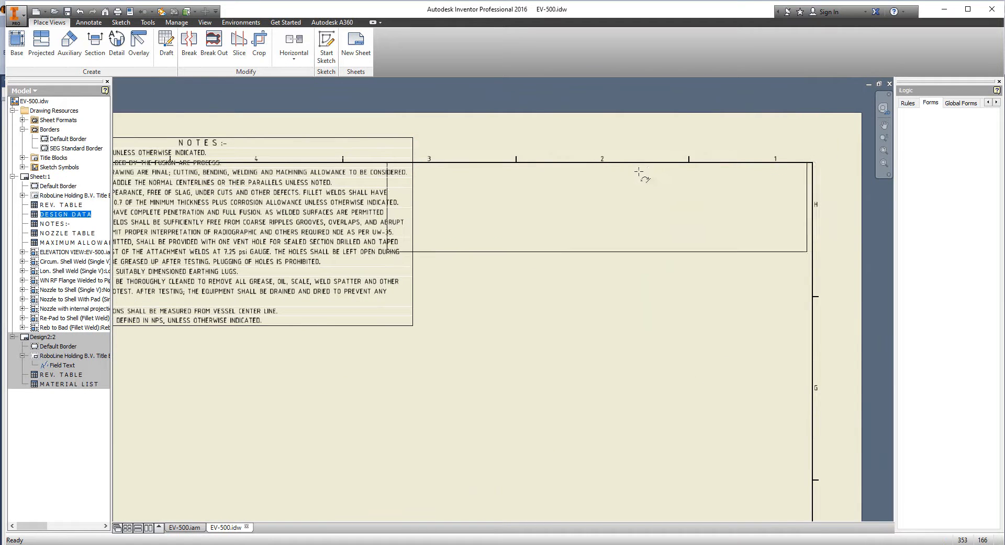
{"action": "left_click", "coordinate": [640, 170]}
{"action": "left_click", "coordinate": [532, 300]}
{"action": "left_click_drag", "start_coordinate": [197, 144], "coordinate": [592, 284]}
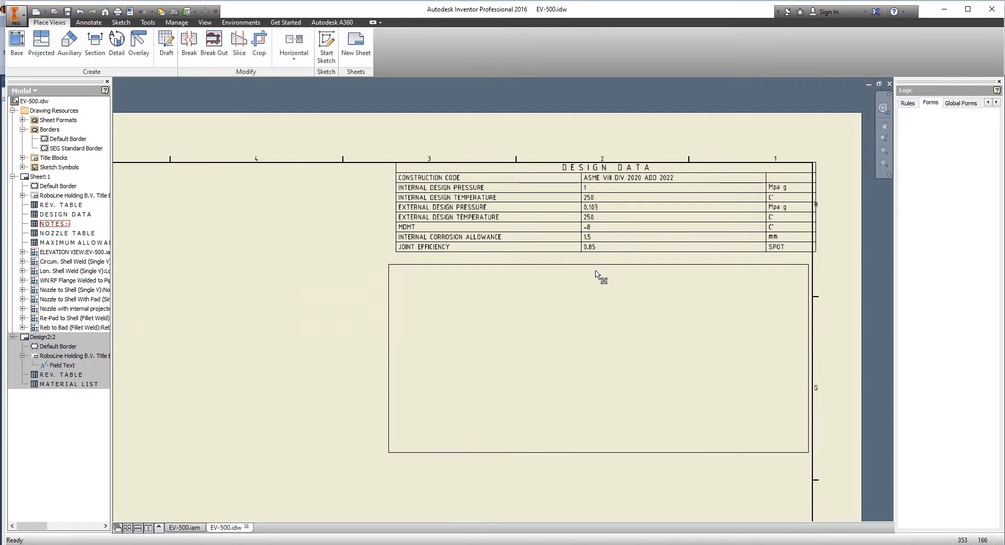
{"action": "left_click_drag", "start_coordinate": [596, 271], "coordinate": [596, 271]}
{"action": "scroll", "coordinate": [795, 181], "scroll_direction": "up", "scroll_amount": 3}
{"action": "left_click_drag", "start_coordinate": [777, 198], "coordinate": [768, 194]}
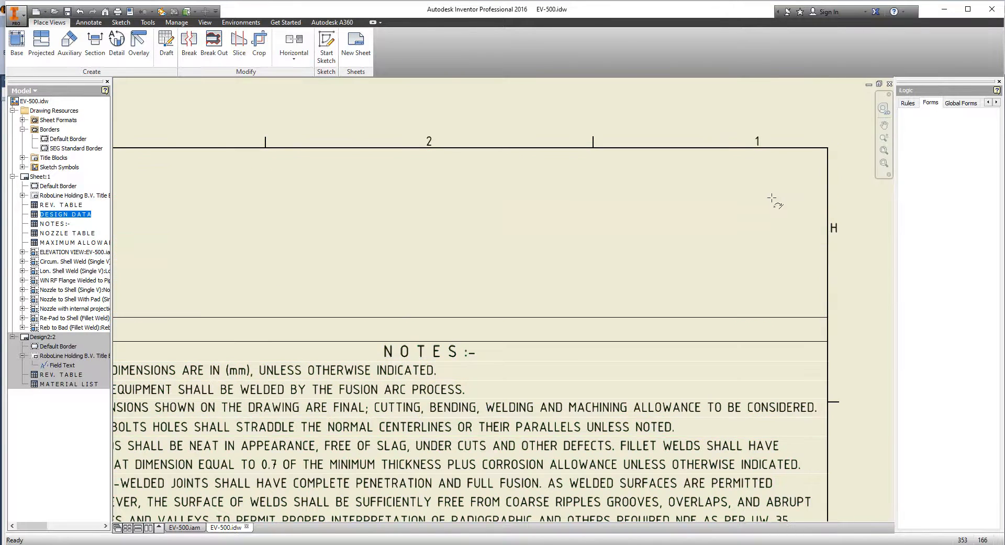
- Move Sheet:1's revision table inside the border, clear of the main construction materials table
{"action": "scroll", "coordinate": [818, 288], "scroll_direction": "down", "scroll_amount": 5}
{"action": "scroll", "coordinate": [639, 244], "scroll_direction": "up", "scroll_amount": 5}
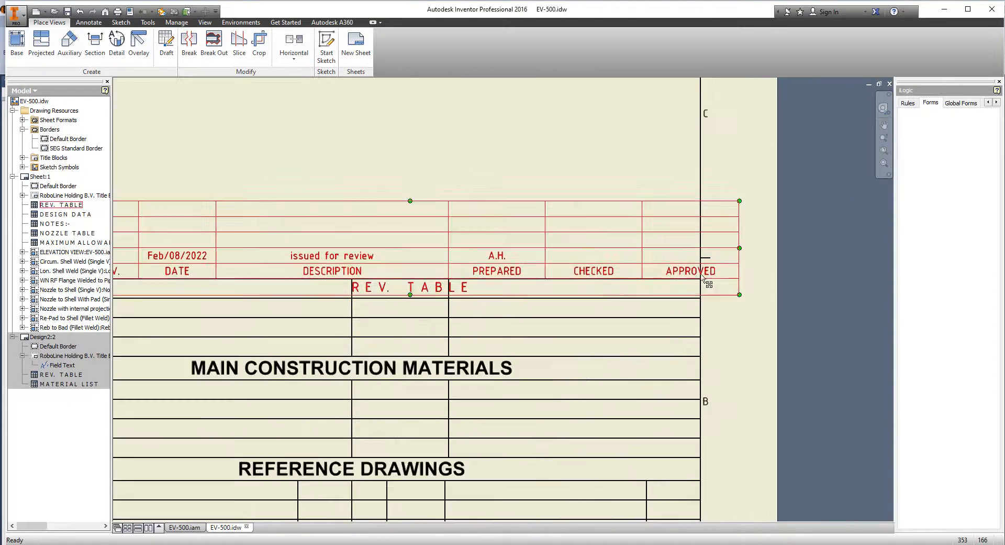
{"action": "left_click_drag", "start_coordinate": [699, 277], "coordinate": [648, 246]}
- Align the NOZZLE TABLE with the upper-left corner of Sheet:1's border
{"action": "scroll", "coordinate": [700, 269], "scroll_direction": "down", "scroll_amount": 5}
{"action": "middle_click_drag", "start_coordinate": [194, 92], "coordinate": [605, 487]}
{"action": "scroll", "coordinate": [455, 335], "scroll_direction": "up", "scroll_amount": 4}
{"action": "scroll", "coordinate": [524, 338], "scroll_direction": "up", "scroll_amount": 3}
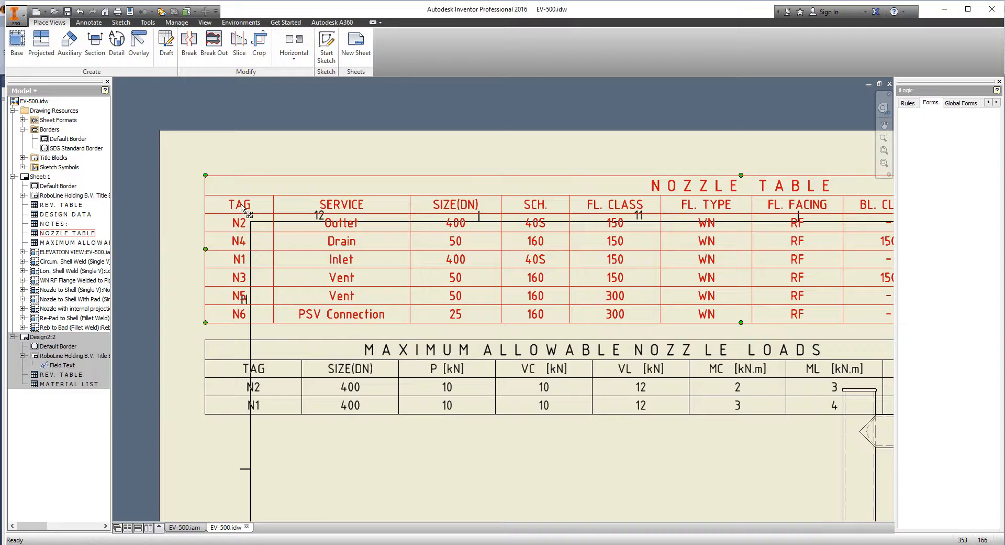
{"action": "left_click_drag", "start_coordinate": [247, 209], "coordinate": [292, 252]}
{"action": "scroll", "coordinate": [458, 358], "scroll_direction": "down", "scroll_amount": 3}
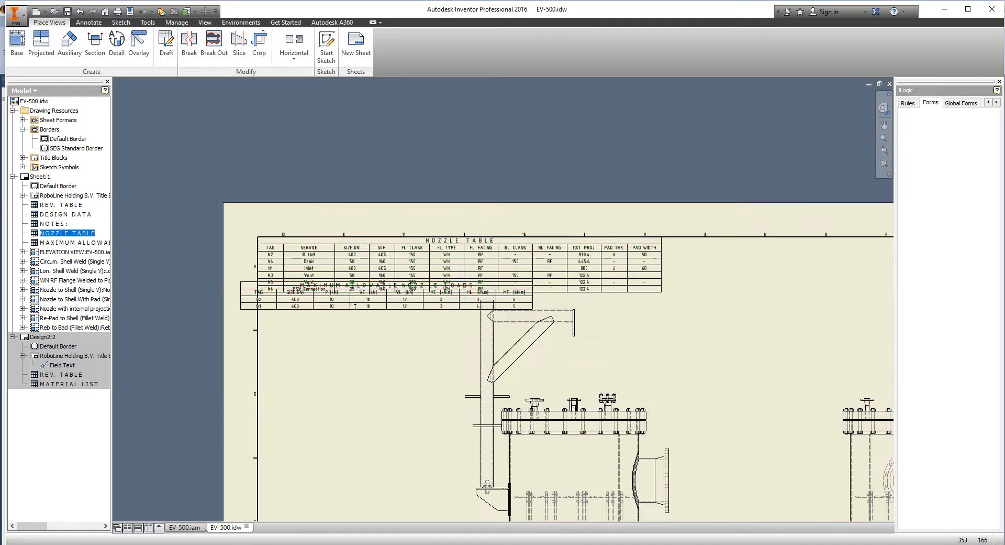
- Move the MAXIMUM ALLOWABLE NOZZLE LOADS table beneath the NOTES table, against the border's right edge
{"action": "left_click_drag", "start_coordinate": [376, 312], "coordinate": [838, 266]}
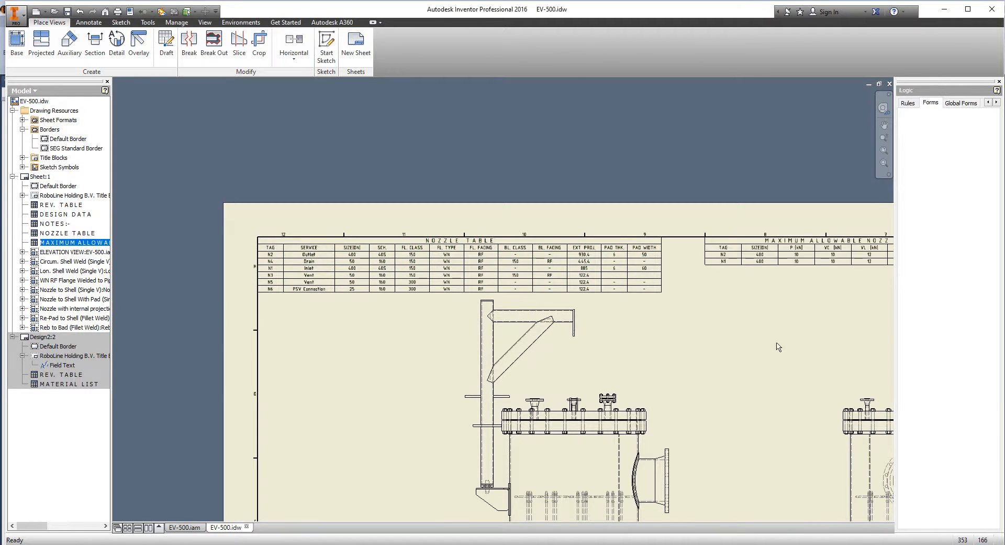
{"action": "scroll", "coordinate": [780, 346], "scroll_direction": "down", "scroll_amount": 2}
{"action": "middle_click_drag", "start_coordinate": [779, 347], "coordinate": [644, 258]}
{"action": "middle_click", "coordinate": [731, 252]}
{"action": "middle_click", "coordinate": [731, 252]}
{"action": "scroll", "coordinate": [545, 125], "scroll_direction": "up", "scroll_amount": 3}
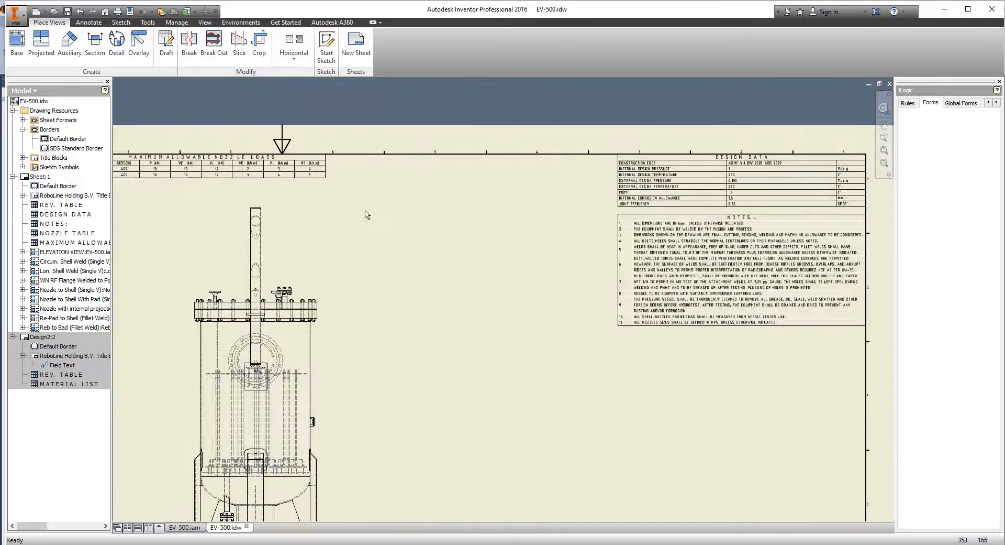
{"action": "mouse_move", "coordinate": [310, 165]}
{"action": "left_mouse_down"}
{"action": "mouse_move", "coordinate": [774, 420]}
{"action": "mouse_move", "coordinate": [852, 348]}
{"action": "left_mouse_up"}
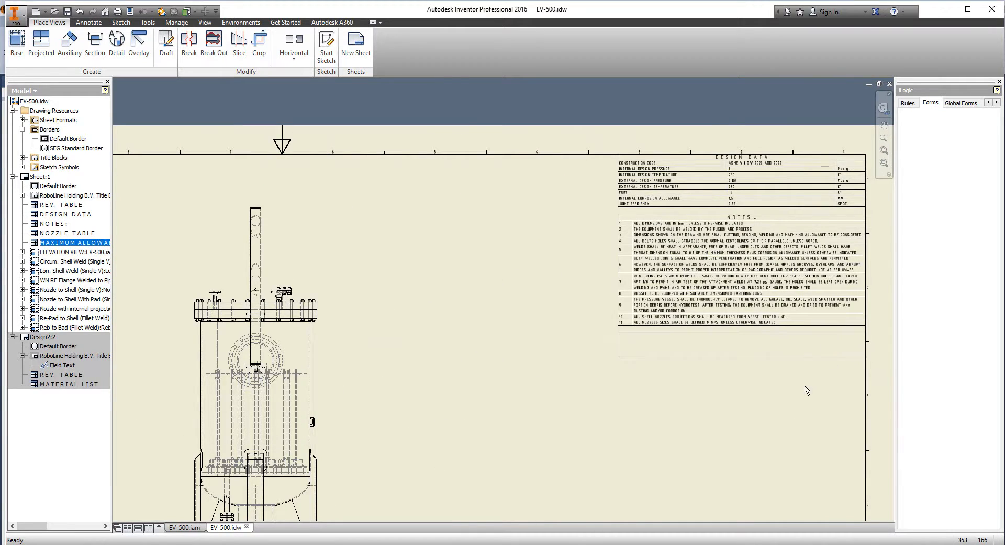
{"action": "left_click_drag", "start_coordinate": [807, 391], "coordinate": [807, 390]}
- Insert the Nozzle Load on Shell and Nozzle Load on Head sketch symbols side by side below the nozzle loads table
{"action": "scroll", "coordinate": [538, 341], "scroll_direction": "up", "scroll_amount": 2}
{"action": "left_click", "coordinate": [22, 167]}
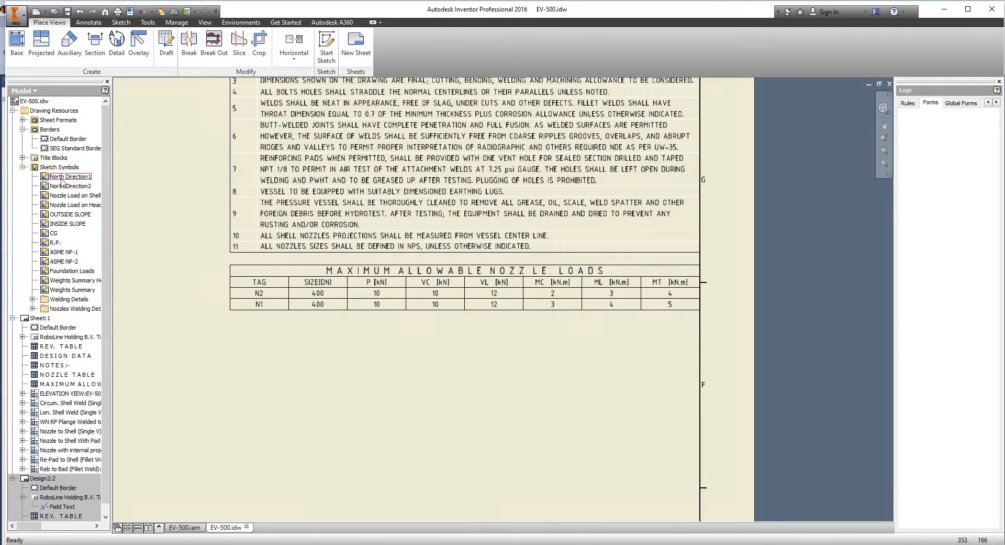
{"action": "double_click", "coordinate": [61, 197]}
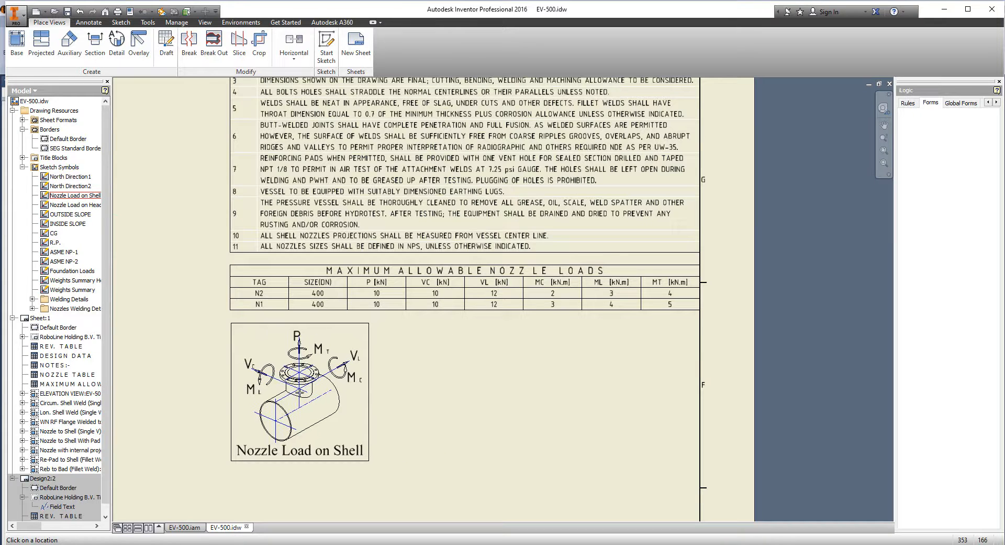
{"action": "left_click", "coordinate": [300, 392]}
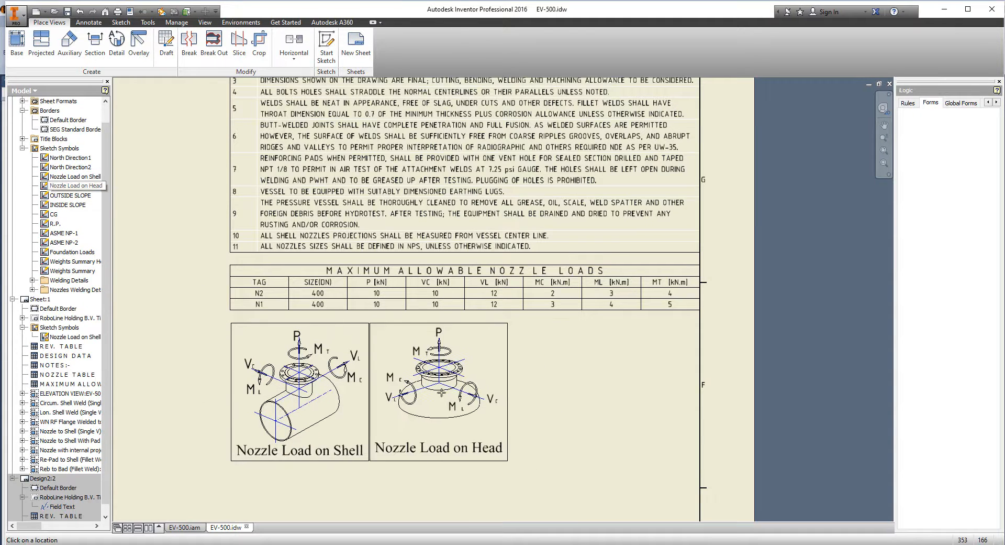
{"action": "left_click", "coordinate": [443, 391]}
- Review the overall arrangement of views, tables and symbols on Sheet:1
{"action": "scroll", "coordinate": [443, 392], "scroll_direction": "down", "scroll_amount": 2}
{"action": "mouse_move", "coordinate": [444, 392]}
{"action": "middle_mouse_down"}
{"action": "mouse_move", "coordinate": [545, 288]}
{"action": "mouse_move", "coordinate": [703, 274]}
{"action": "middle_mouse_up"}
{"action": "scroll", "coordinate": [702, 274], "scroll_direction": "down", "scroll_amount": 2}
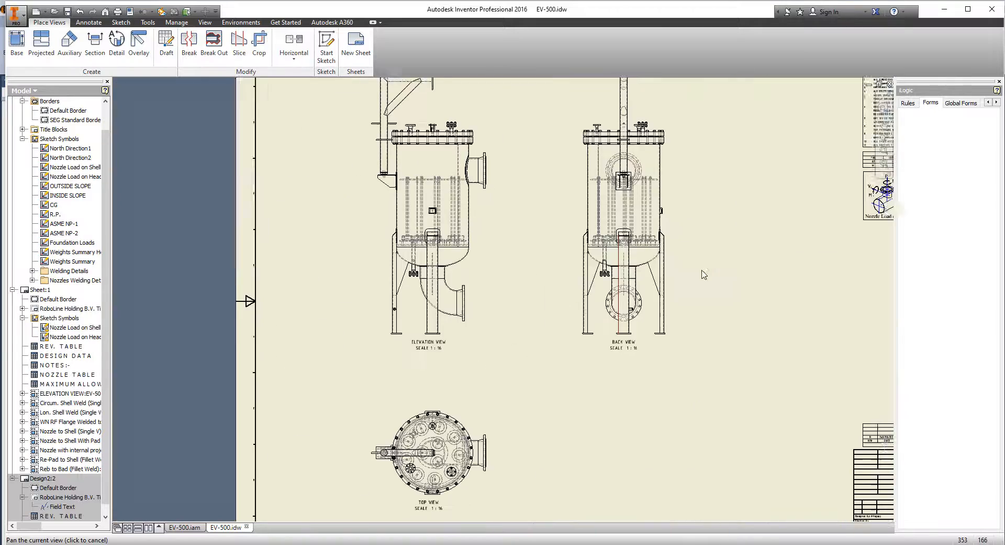
{"action": "scroll", "coordinate": [605, 313], "scroll_direction": "down", "scroll_amount": 2}
{"action": "middle_click_drag", "start_coordinate": [549, 309], "coordinate": [531, 305]}
{"action": "key", "text": "Escape"}
{"action": "middle_click", "coordinate": [604, 368]}
{"action": "middle_click", "coordinate": [604, 368]}
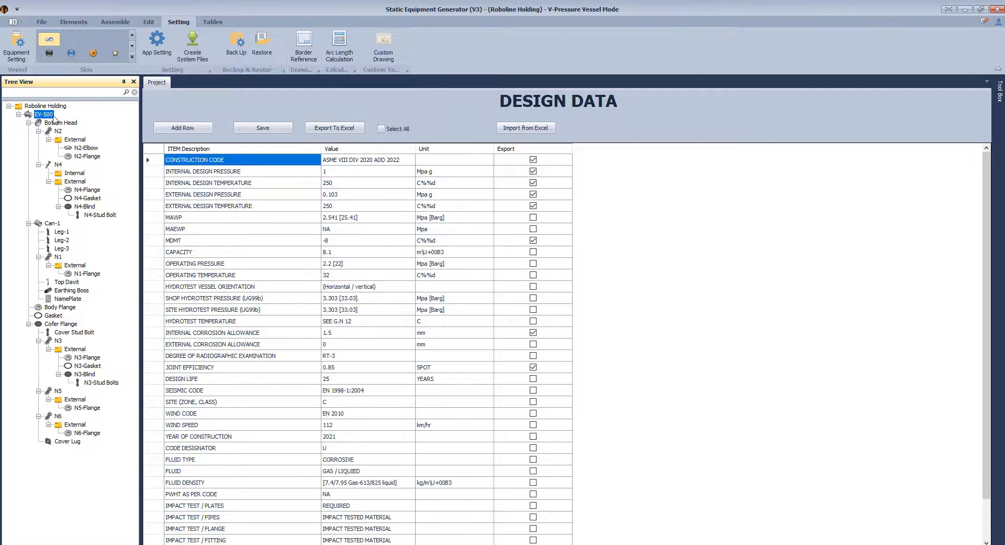
- In EV-500's drawing settings, set the elevation location to Y 38 cm and the elevation-to-bottom view spacing to 6 cm, and create the drawing
{"action": "right_click", "coordinate": [52, 116]}
{"action": "mouse_move", "coordinate": [118, 146]}
{"action": "left_click", "coordinate": [204, 143]}
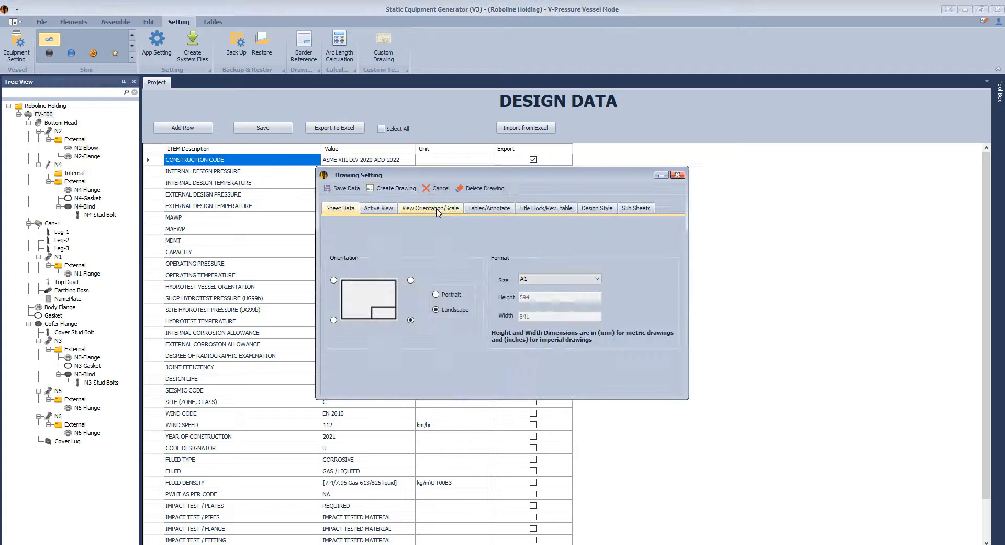
{"action": "left_click", "coordinate": [431, 208]}
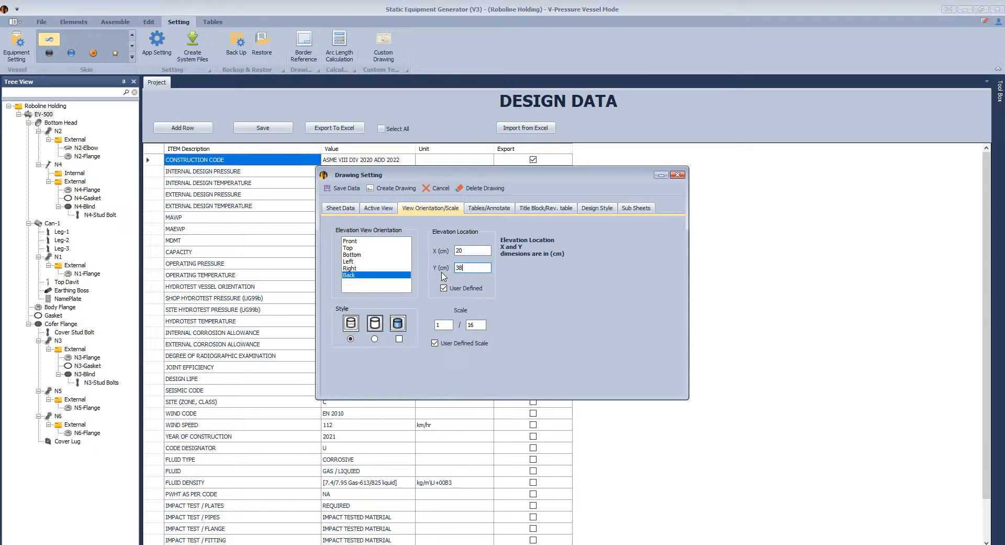
{"action": "left_click", "coordinate": [378, 208]}
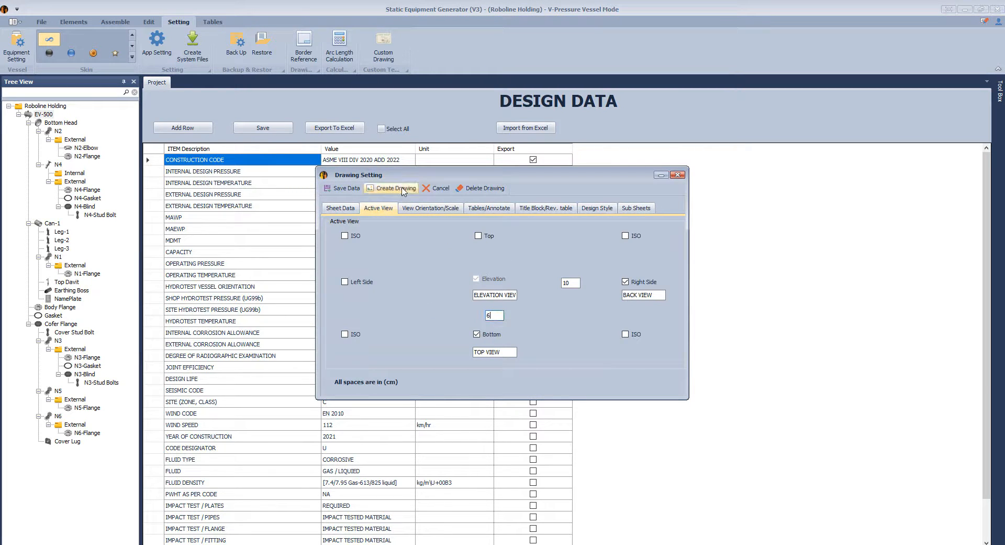
{"action": "left_click", "coordinate": [403, 188]}
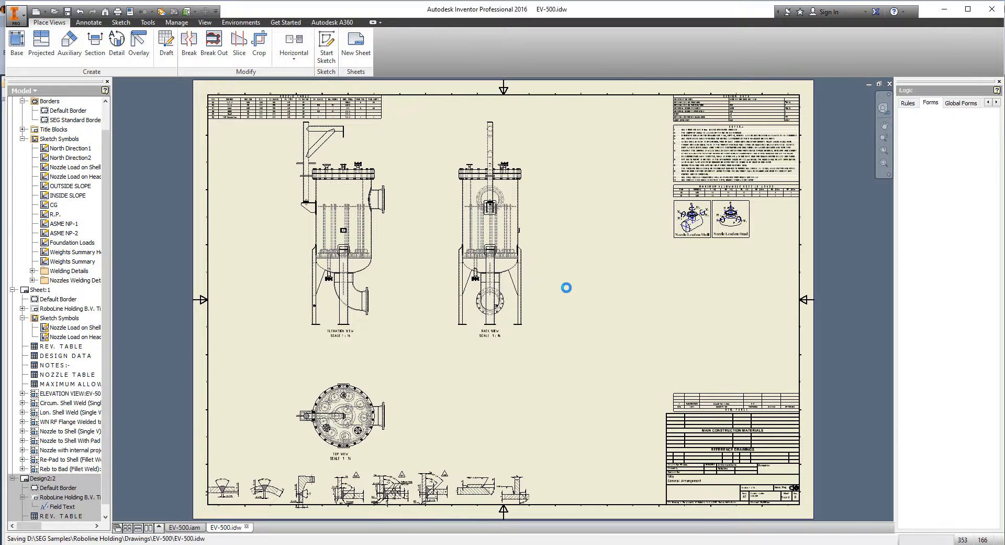
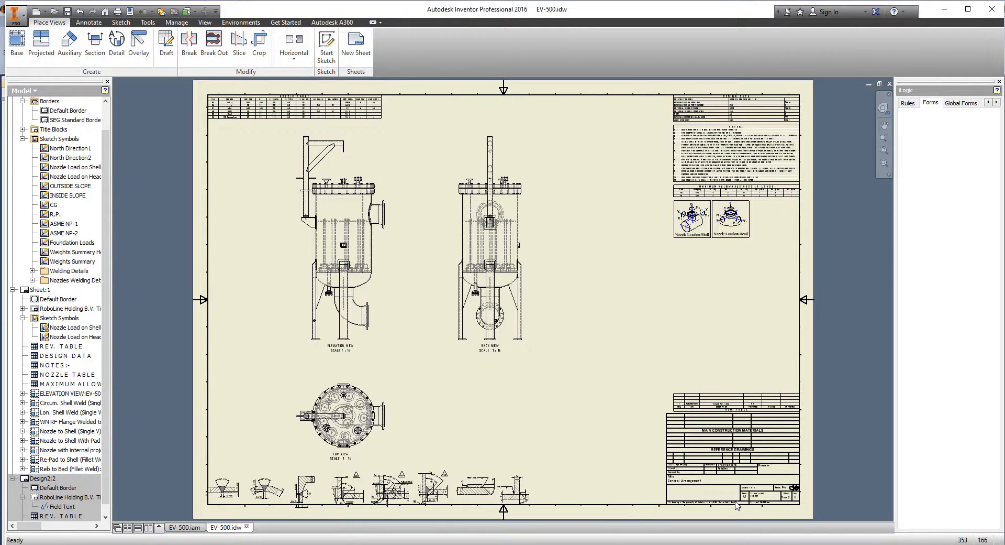
- Examine the title block's designer, title, scale, format, drawing number, sheet, revision and filename entries
{"action": "scroll", "coordinate": [738, 505], "scroll_direction": "up", "scroll_amount": 5}
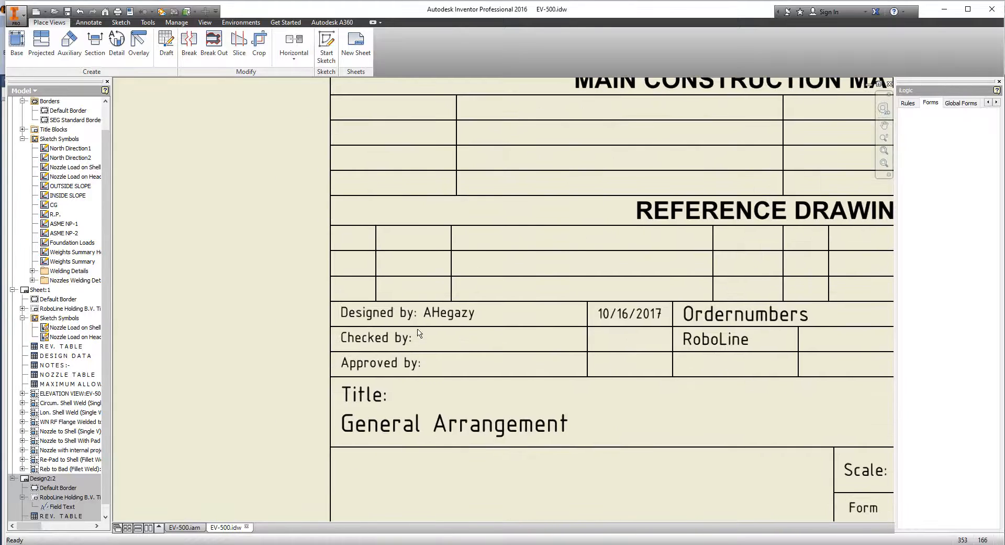
{"action": "middle_click_drag", "start_coordinate": [418, 333], "coordinate": [201, 194]}
{"action": "middle_click_drag", "start_coordinate": [727, 388], "coordinate": [597, 370]}
{"action": "scroll", "coordinate": [597, 371], "scroll_direction": "up", "scroll_amount": 3}
{"action": "scroll", "coordinate": [596, 371], "scroll_direction": "down", "scroll_amount": 5}
{"action": "middle_click_drag", "start_coordinate": [707, 352], "coordinate": [636, 359]}
{"action": "scroll", "coordinate": [635, 359], "scroll_direction": "up", "scroll_amount": 3}
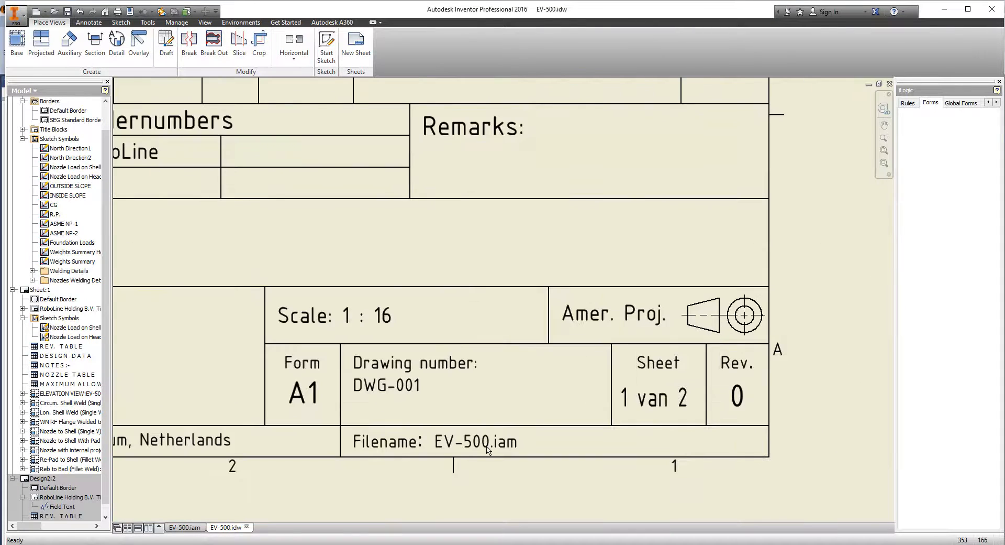
{"action": "scroll", "coordinate": [487, 449], "scroll_direction": "down", "scroll_amount": 8}
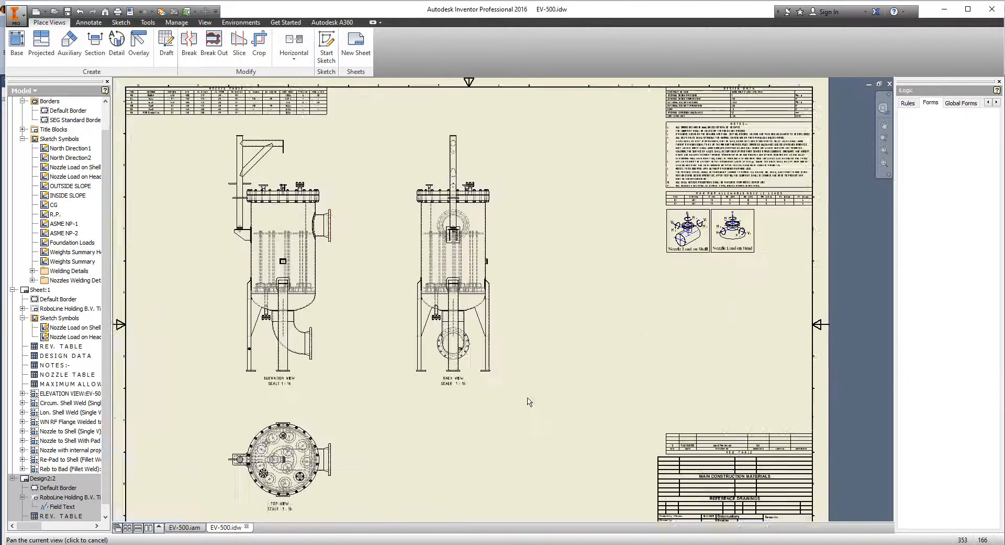
- Add bisector centerlines to the side nozzle N1 and the vessel shell in the elevation view
{"action": "scroll", "coordinate": [433, 288], "scroll_direction": "up", "scroll_amount": 3}
{"action": "mouse_move", "coordinate": [342, 230]}
{"action": "middle_mouse_down"}
{"action": "mouse_move", "coordinate": [433, 287]}
{"action": "mouse_move", "coordinate": [518, 240]}
{"action": "middle_mouse_up"}
{"action": "left_click", "coordinate": [89, 23]}
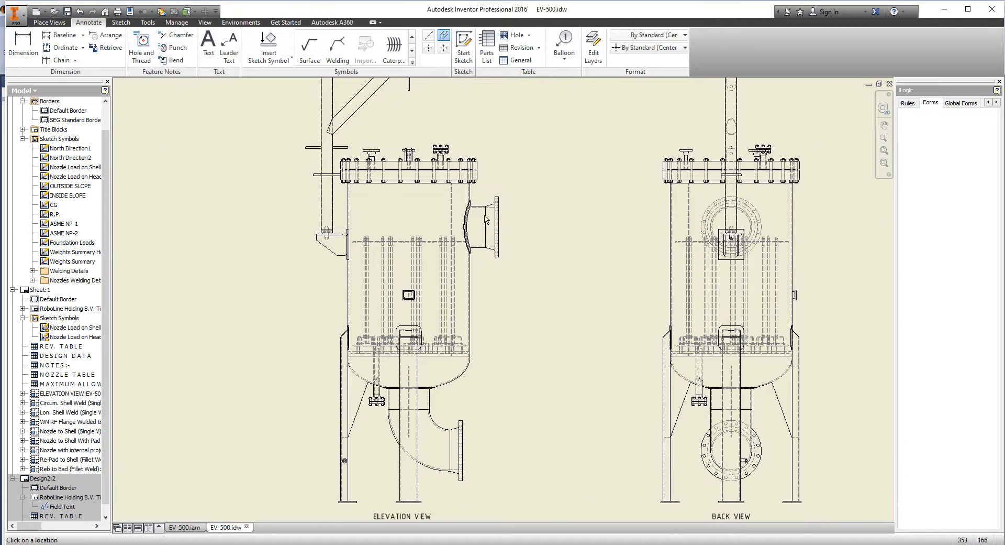
{"action": "scroll", "coordinate": [485, 219], "scroll_direction": "up", "scroll_amount": 5}
{"action": "scroll", "coordinate": [469, 308], "scroll_direction": "down", "scroll_amount": 2}
{"action": "middle_click_drag", "start_coordinate": [470, 308], "coordinate": [582, 277]}
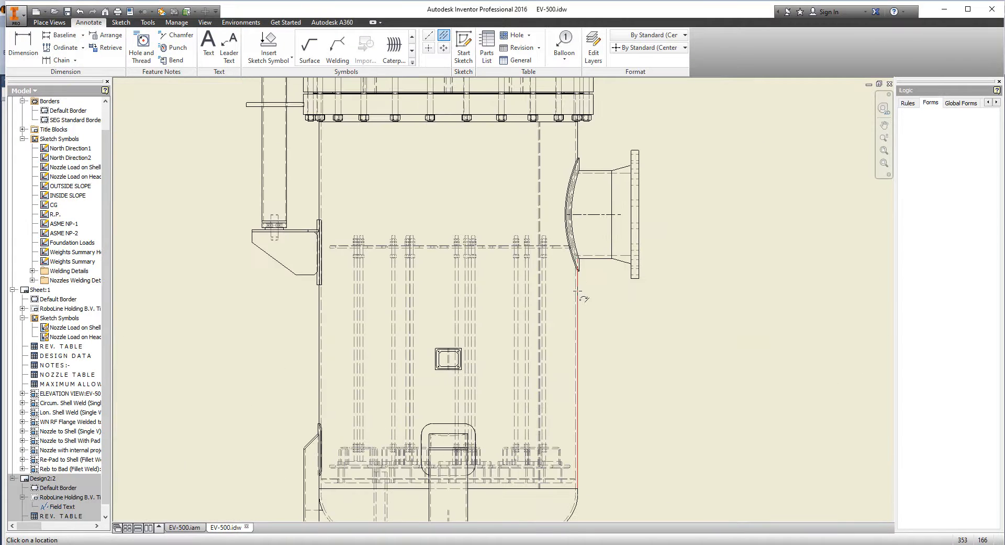
{"action": "left_click", "coordinate": [318, 308]}
{"action": "scroll", "coordinate": [341, 361], "scroll_direction": "down", "scroll_amount": 2}
{"action": "scroll", "coordinate": [308, 227], "scroll_direction": "up", "scroll_amount": 2}
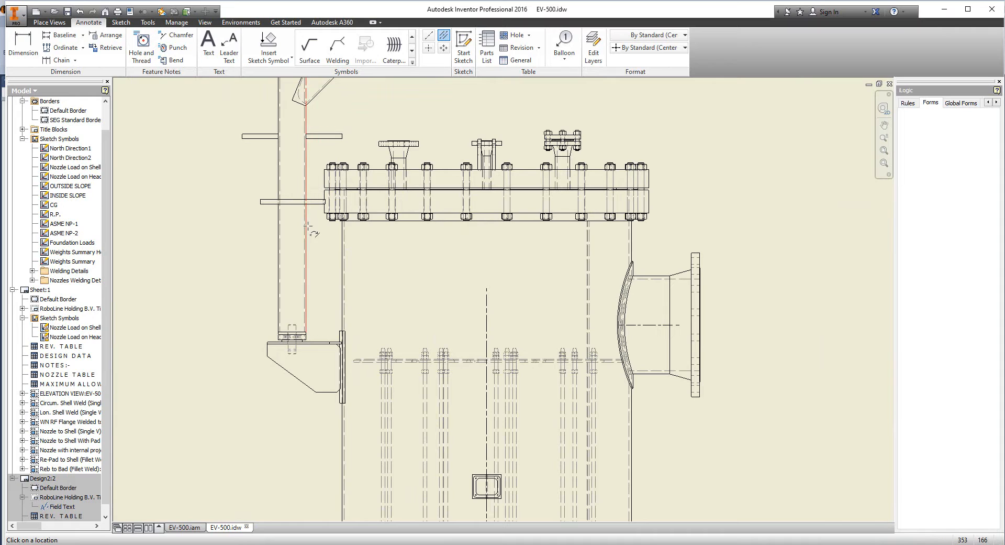
- Add bisector centerlines to the top davit's vertical post, horizontal arm and diagonal brace in the elevation view
{"action": "scroll", "coordinate": [280, 242], "scroll_direction": "down", "scroll_amount": 1}
{"action": "scroll", "coordinate": [381, 149], "scroll_direction": "up", "scroll_amount": 2}
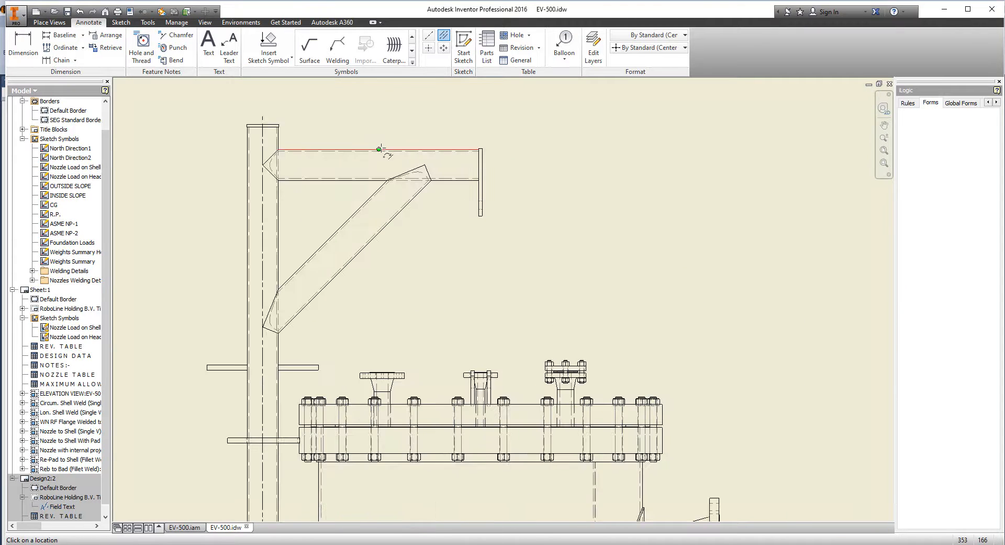
{"action": "left_click", "coordinate": [397, 215]}
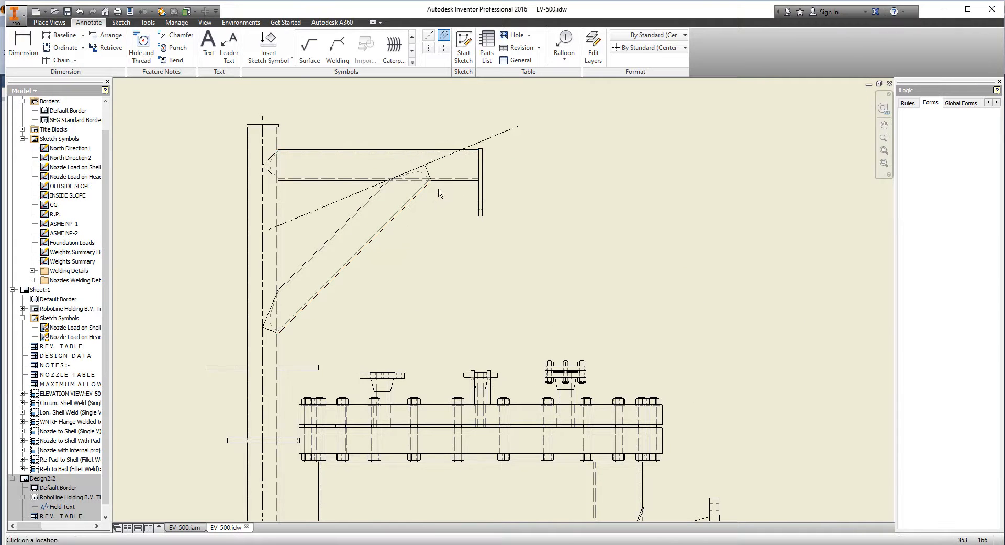
{"action": "left_click", "coordinate": [466, 168]}
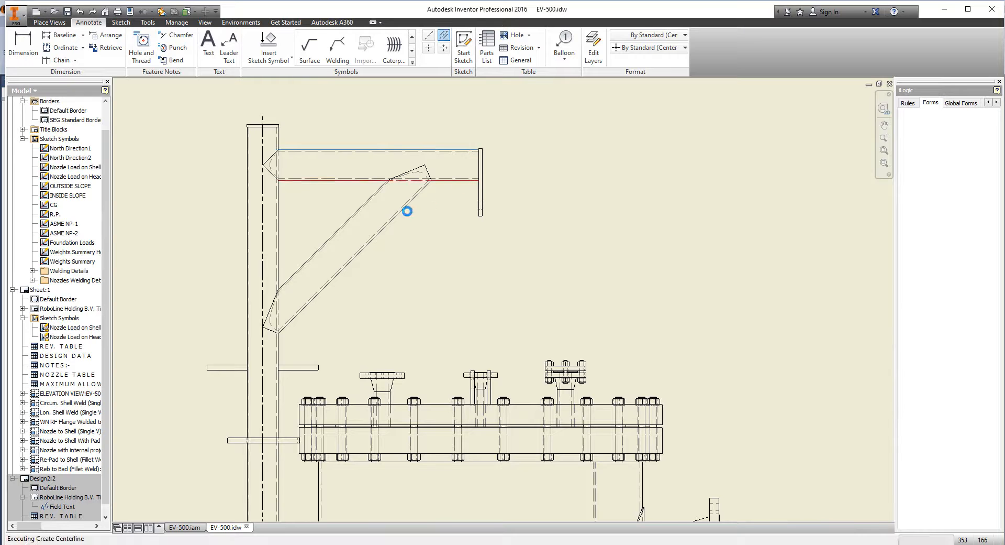
{"action": "left_click", "coordinate": [364, 202]}
{"action": "scroll", "coordinate": [419, 183], "scroll_direction": "down", "scroll_amount": 2}
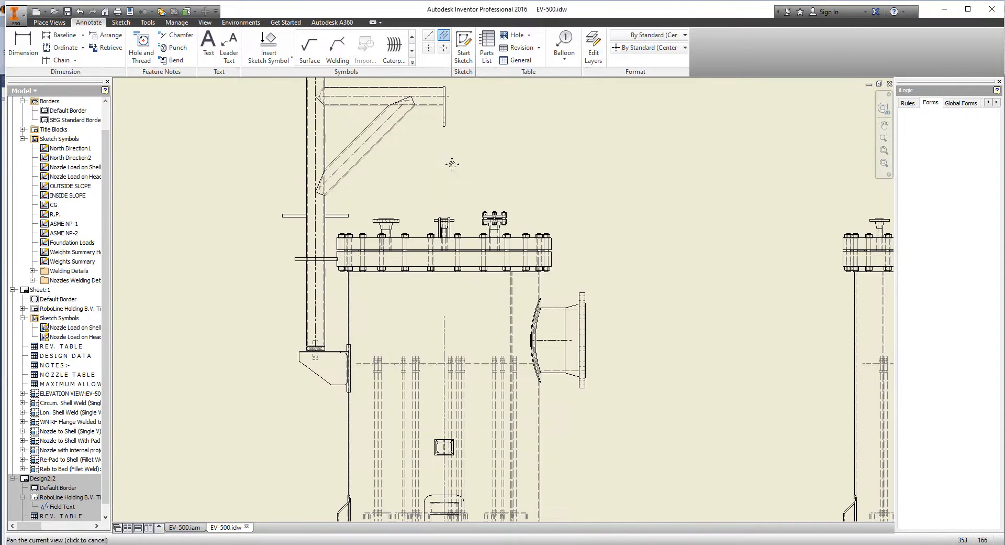
{"action": "scroll", "coordinate": [367, 218], "scroll_direction": "up", "scroll_amount": 4}
{"action": "key", "text": "Escape"}
- Dimension the height from the cover flange's top face to the cover nozzle's flange face in the elevation view
{"action": "scroll", "coordinate": [464, 215], "scroll_direction": "up", "scroll_amount": 4}
{"action": "key", "text": "d"}
{"action": "left_click", "coordinate": [480, 198]}
{"action": "scroll", "coordinate": [494, 236], "scroll_direction": "down", "scroll_amount": 3}
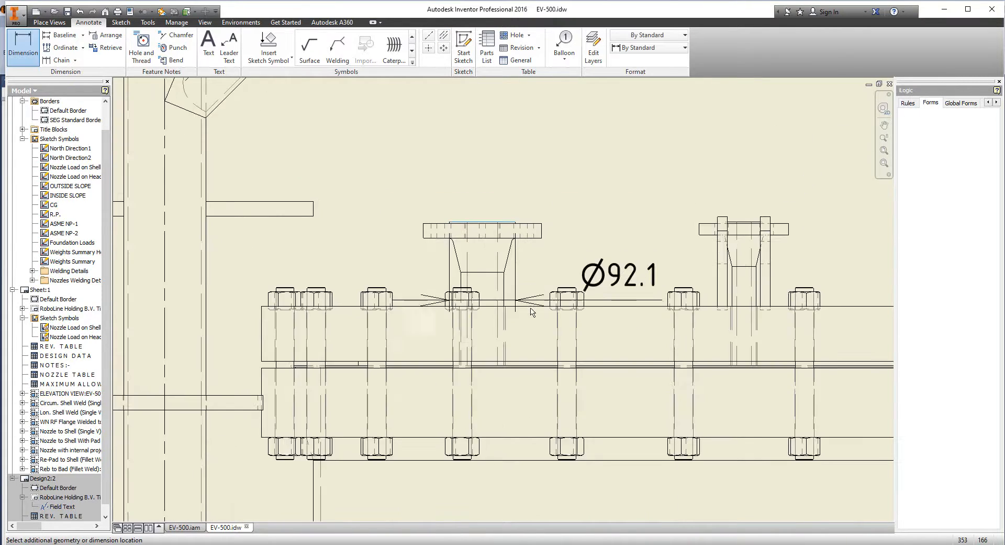
{"action": "left_click", "coordinate": [530, 306]}
{"action": "scroll", "coordinate": [526, 295], "scroll_direction": "down", "scroll_amount": 3}
{"action": "middle_click_drag", "start_coordinate": [822, 283], "coordinate": [746, 272]}
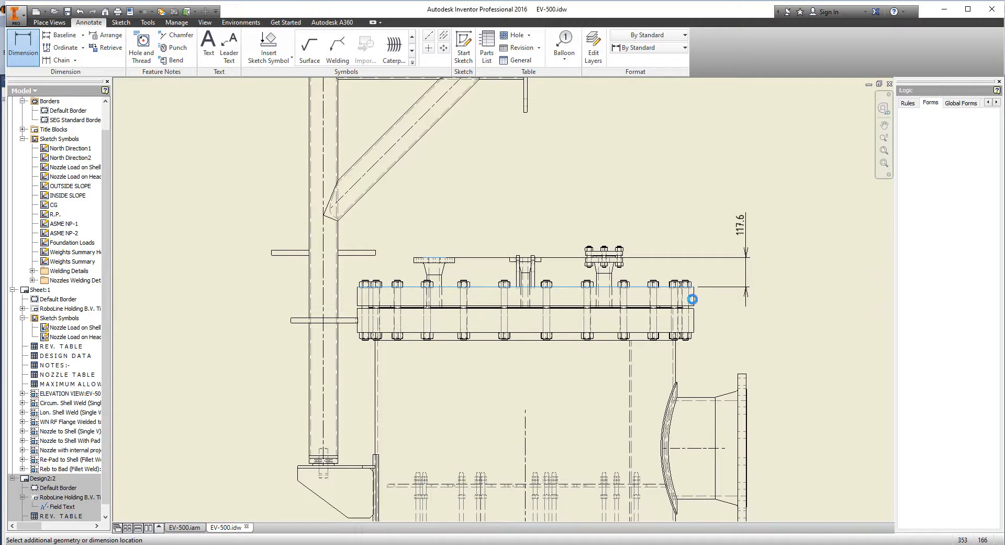
- Dimension the height from the joint between cover and body flanges to the cover nozzle's flange face, outside the previous dimension
{"action": "scroll", "coordinate": [693, 299], "scroll_direction": "up", "scroll_amount": 5}
{"action": "left_click", "coordinate": [572, 287]}
{"action": "scroll", "coordinate": [572, 288], "scroll_direction": "down", "scroll_amount": 5}
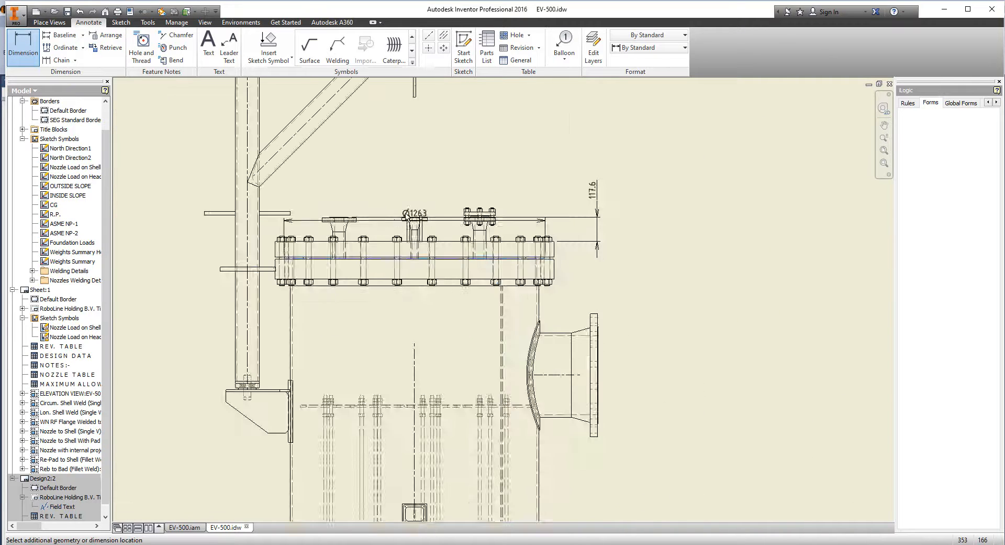
{"action": "middle_click_drag", "start_coordinate": [796, 267], "coordinate": [465, 237]}
{"action": "left_click", "coordinate": [603, 240]}
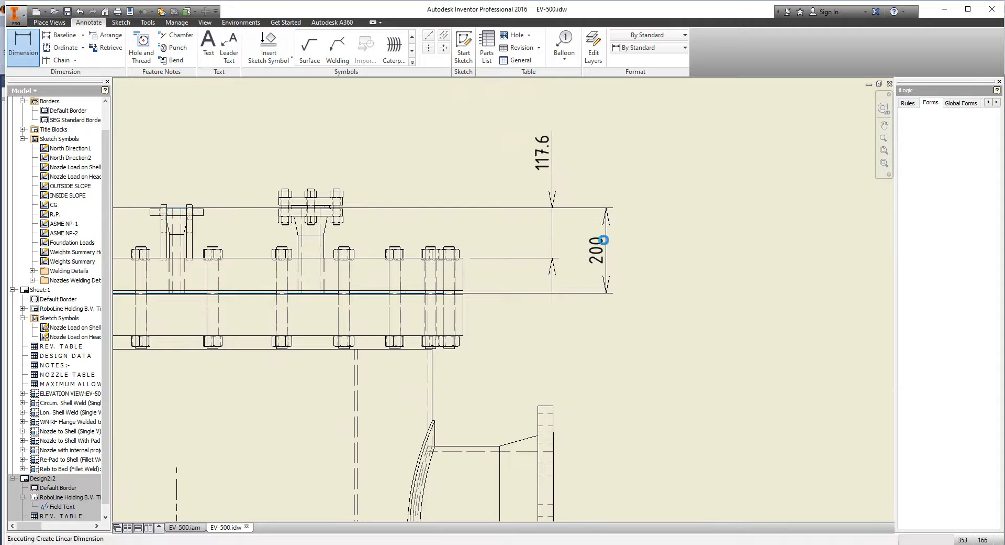
- Dimension the vertical distance from nozzle N1's centerline to the shell's bottom edge at the head joint
{"action": "scroll", "coordinate": [603, 240], "scroll_direction": "down", "scroll_amount": 2}
{"action": "middle_click_drag", "start_coordinate": [575, 362], "coordinate": [577, 299]}
{"action": "left_click", "coordinate": [531, 348]}
{"action": "scroll", "coordinate": [531, 343], "scroll_direction": "down", "scroll_amount": 2}
{"action": "scroll", "coordinate": [531, 343], "scroll_direction": "down", "scroll_amount": 2}
{"action": "scroll", "coordinate": [514, 346], "scroll_direction": "up", "scroll_amount": 4}
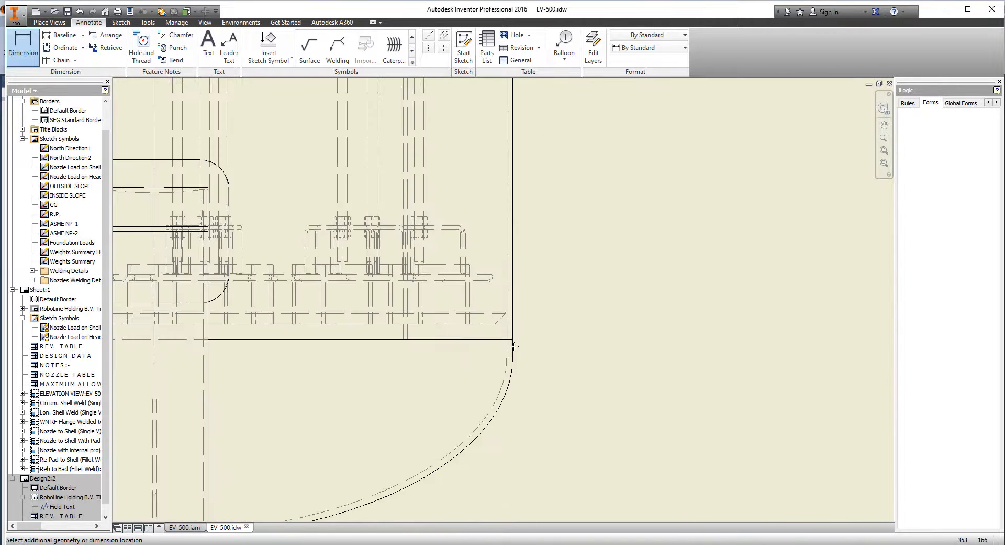
{"action": "left_click", "coordinate": [498, 342]}
{"action": "scroll", "coordinate": [498, 341], "scroll_direction": "down", "scroll_amount": 4}
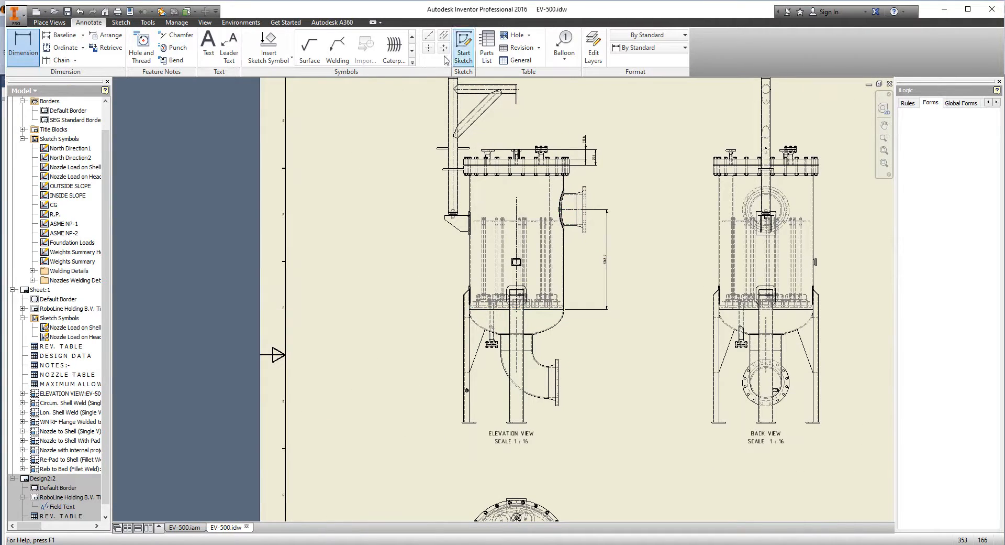
- Add bisector centerlines to the bottom nozzle N2's flange and elbow in the elevation view
{"action": "scroll", "coordinate": [557, 376], "scroll_direction": "up", "scroll_amount": 4}
{"action": "left_click", "coordinate": [525, 308]}
{"action": "scroll", "coordinate": [526, 325], "scroll_direction": "down", "scroll_amount": 3}
{"action": "scroll", "coordinate": [532, 406], "scroll_direction": "up", "scroll_amount": 3}
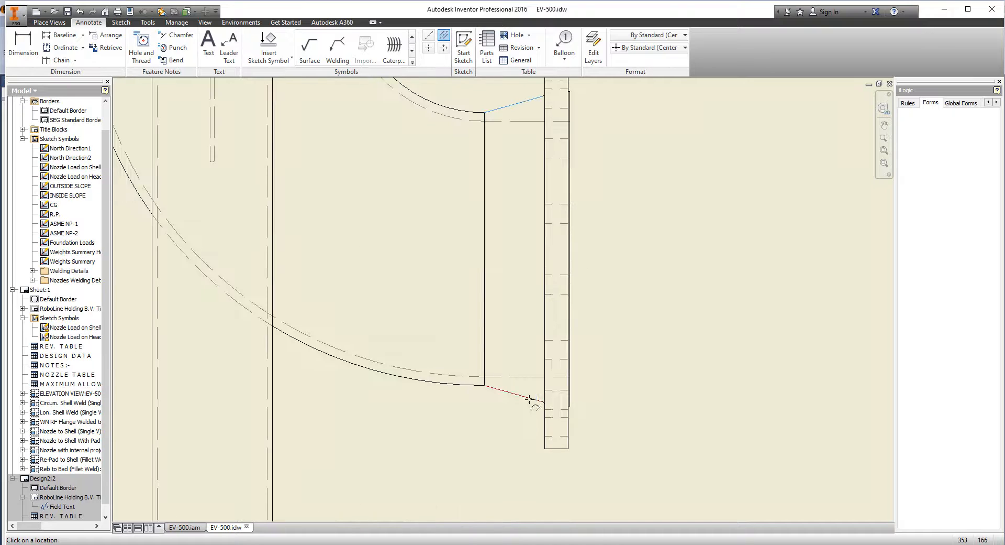
{"action": "left_click", "coordinate": [532, 399]}
{"action": "scroll", "coordinate": [492, 280], "scroll_direction": "down", "scroll_amount": 3}
{"action": "left_click", "coordinate": [469, 338]}
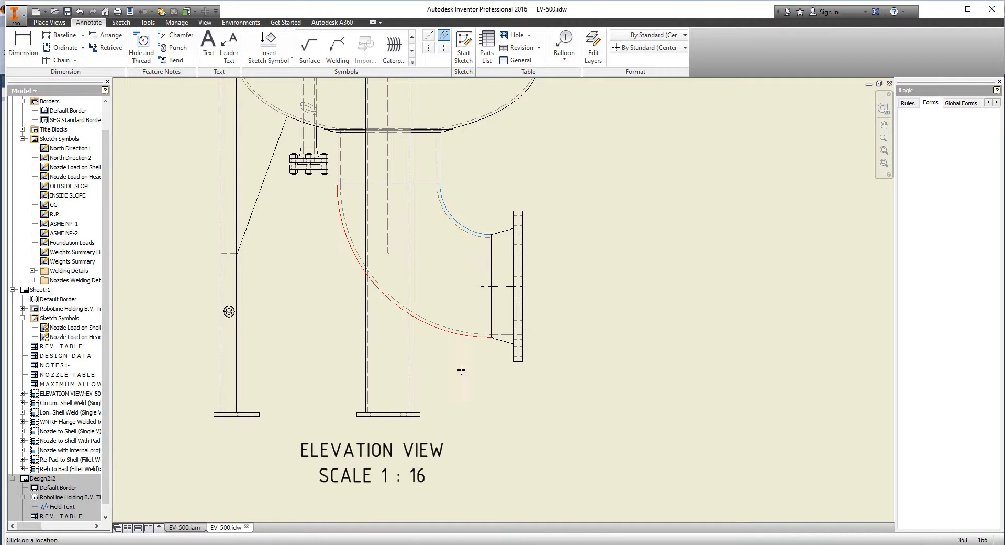
{"action": "scroll", "coordinate": [461, 371], "scroll_direction": "down", "scroll_amount": 3}
{"action": "middle_click_drag", "start_coordinate": [462, 377], "coordinate": [480, 403]}
{"action": "right_click", "coordinate": [517, 330]}
{"action": "left_click", "coordinate": [493, 344]}
- Dimension the vertical distance between the centerlines of side nozzle N1 and bottom nozzle N2
{"action": "key", "text": "d"}
{"action": "scroll", "coordinate": [518, 366], "scroll_direction": "up", "scroll_amount": 4}
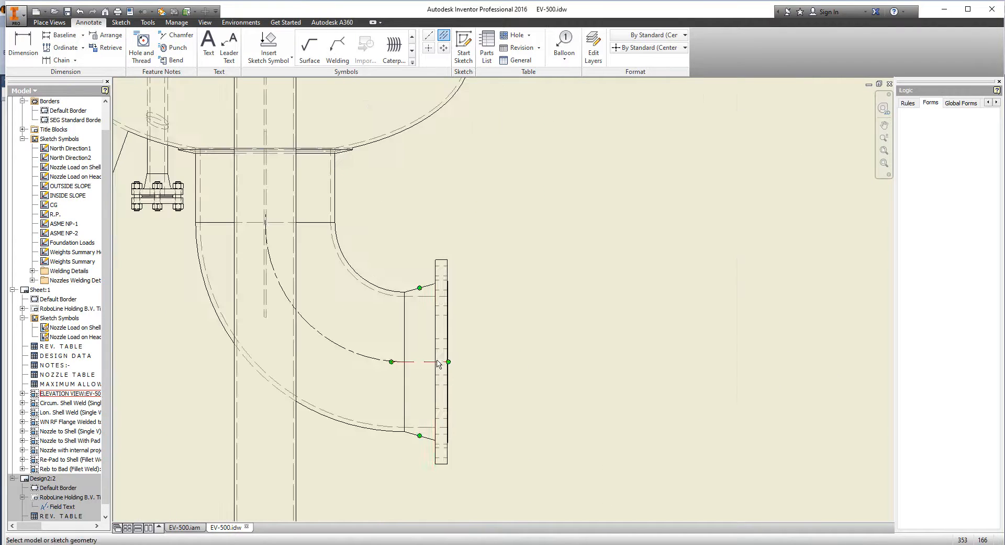
{"action": "left_click", "coordinate": [442, 362]}
{"action": "scroll", "coordinate": [443, 343], "scroll_direction": "down", "scroll_amount": 4}
{"action": "scroll", "coordinate": [463, 149], "scroll_direction": "up", "scroll_amount": 2}
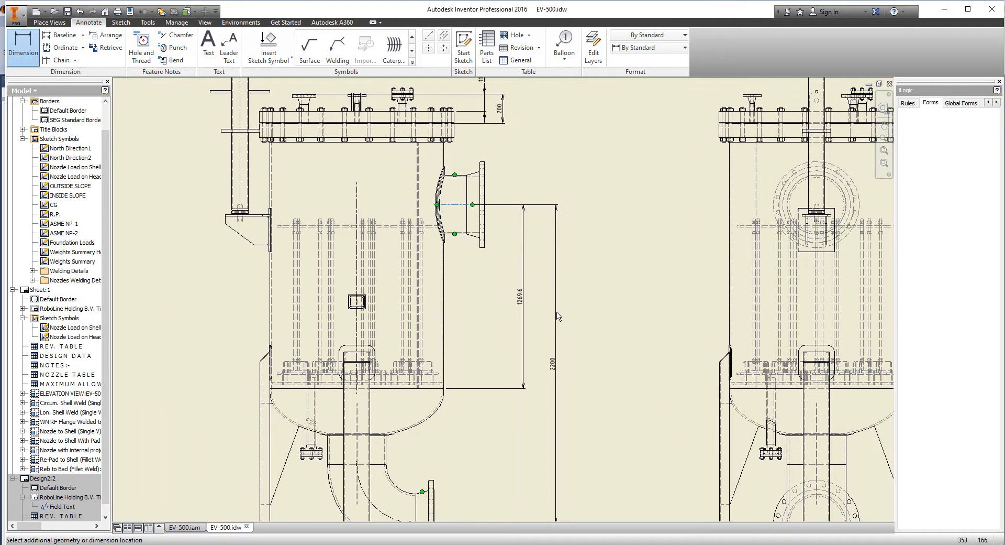
- Dimension the vertical distance from the bottom drain nozzle's flange face to the elbow nozzle's centreline in the elevation view
{"action": "middle_click_drag", "start_coordinate": [493, 388], "coordinate": [503, 330]}
{"action": "scroll", "coordinate": [333, 394], "scroll_direction": "up", "scroll_amount": 5}
{"action": "left_click", "coordinate": [275, 405]}
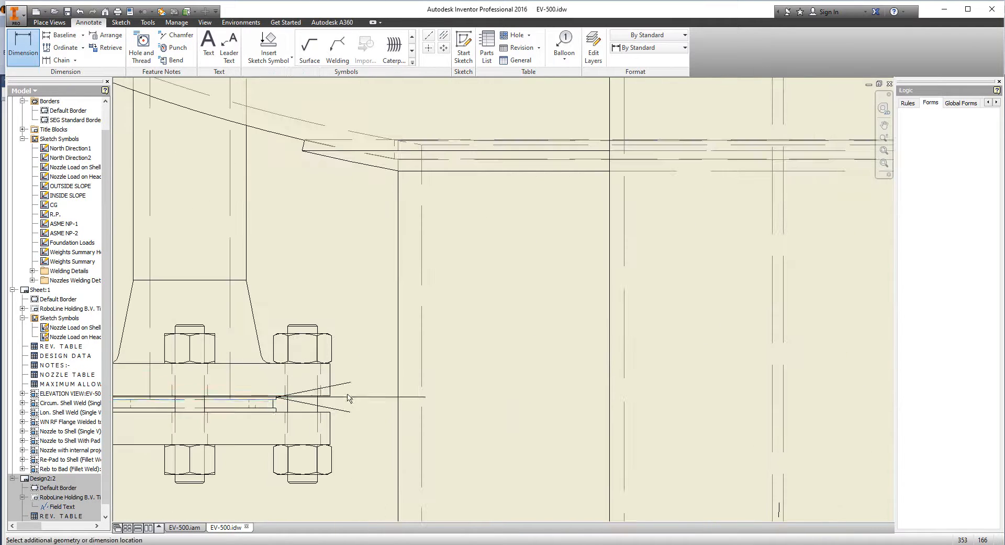
{"action": "scroll", "coordinate": [319, 299], "scroll_direction": "down", "scroll_amount": 4}
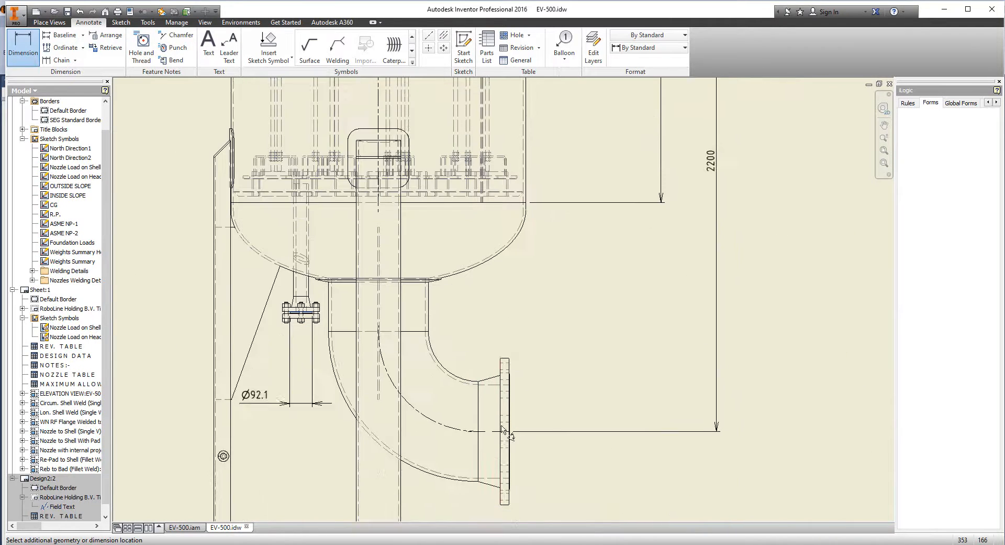
{"action": "left_click", "coordinate": [561, 427]}
- Dimension the height from the leg base plate's underside to the elbow nozzle's centreline, in line with the preceding dimension
{"action": "middle_click_drag", "start_coordinate": [496, 442], "coordinate": [487, 318]}
{"action": "scroll", "coordinate": [401, 414], "scroll_direction": "up", "scroll_amount": 3}
{"action": "left_click", "coordinate": [397, 434]}
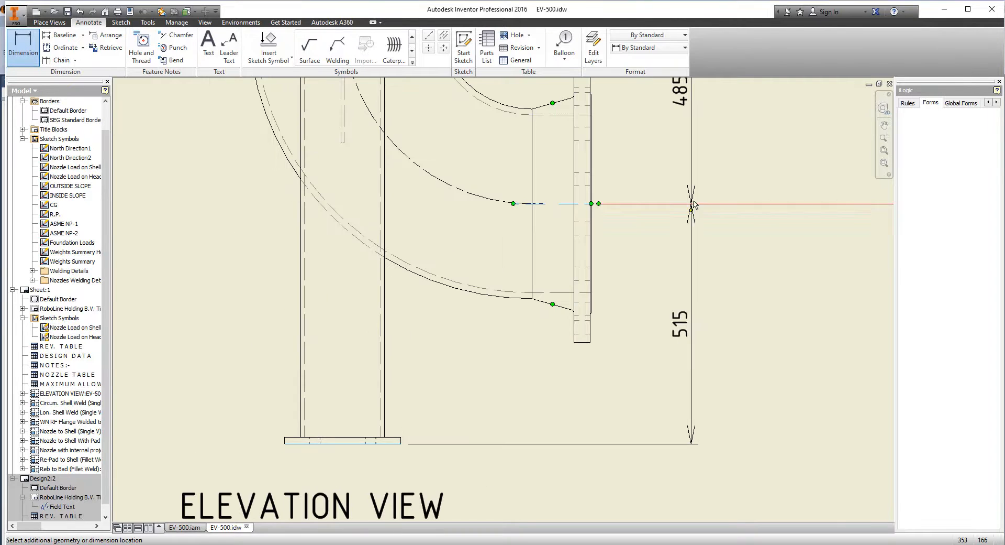
- Dimension the height from the base plate's underside to the cover nozzles' flange faces, beside the elevation view's davit
{"action": "left_click", "coordinate": [383, 431]}
{"action": "scroll", "coordinate": [415, 422], "scroll_direction": "down", "scroll_amount": 6}
{"action": "scroll", "coordinate": [414, 199], "scroll_direction": "up", "scroll_amount": 7}
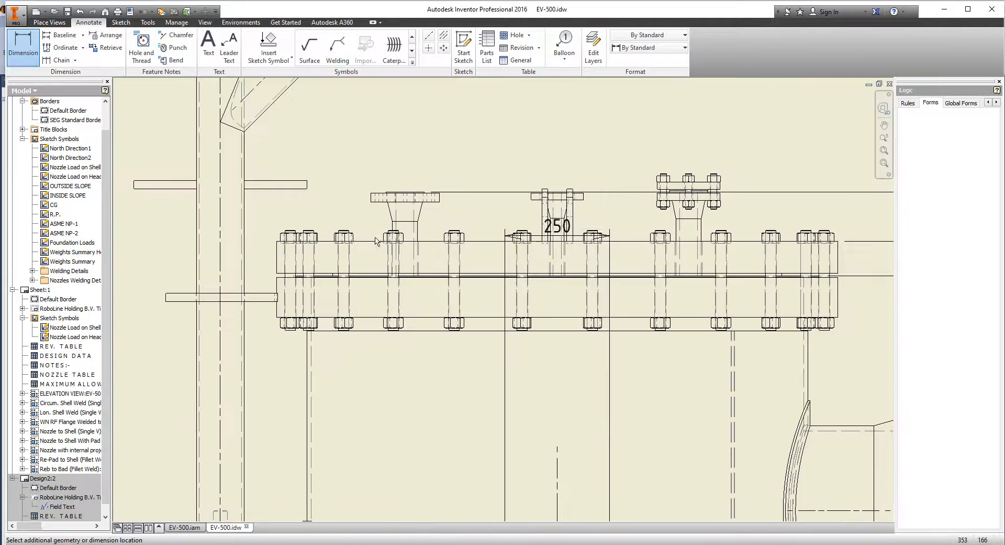
{"action": "scroll", "coordinate": [414, 199], "scroll_direction": "down", "scroll_amount": 7}
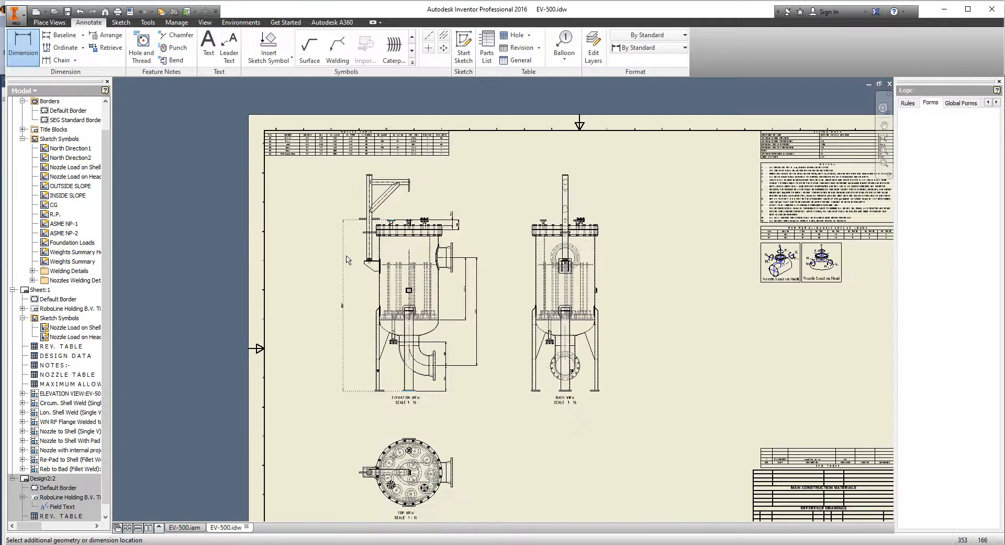
- Dimension the overall height from the base plate's underside to the davit arm's upper edge, outside the existing height dimension
{"action": "scroll", "coordinate": [375, 394], "scroll_direction": "up", "scroll_amount": 7}
{"action": "left_click", "coordinate": [383, 378]}
{"action": "scroll", "coordinate": [385, 321], "scroll_direction": "down", "scroll_amount": 7}
{"action": "scroll", "coordinate": [387, 203], "scroll_direction": "up", "scroll_amount": 8}
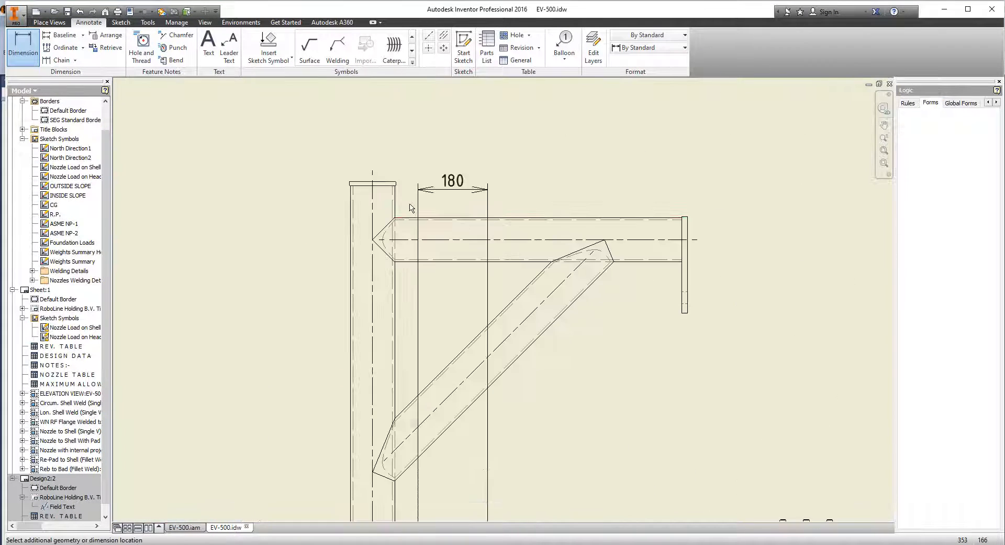
{"action": "left_click", "coordinate": [406, 217]}
{"action": "scroll", "coordinate": [344, 233], "scroll_direction": "down", "scroll_amount": 7}
{"action": "middle_click_drag", "start_coordinate": [474, 359], "coordinate": [410, 210]}
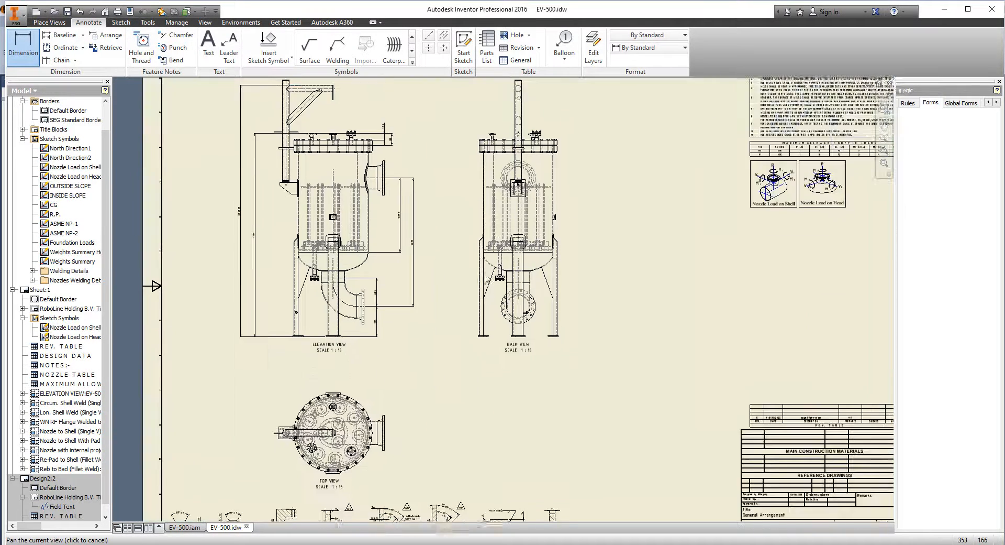
{"action": "middle_click_drag", "start_coordinate": [385, 397], "coordinate": [412, 330]}
{"action": "key", "text": "Escape"}
{"action": "middle_click_drag", "start_coordinate": [453, 408], "coordinate": [454, 404]}
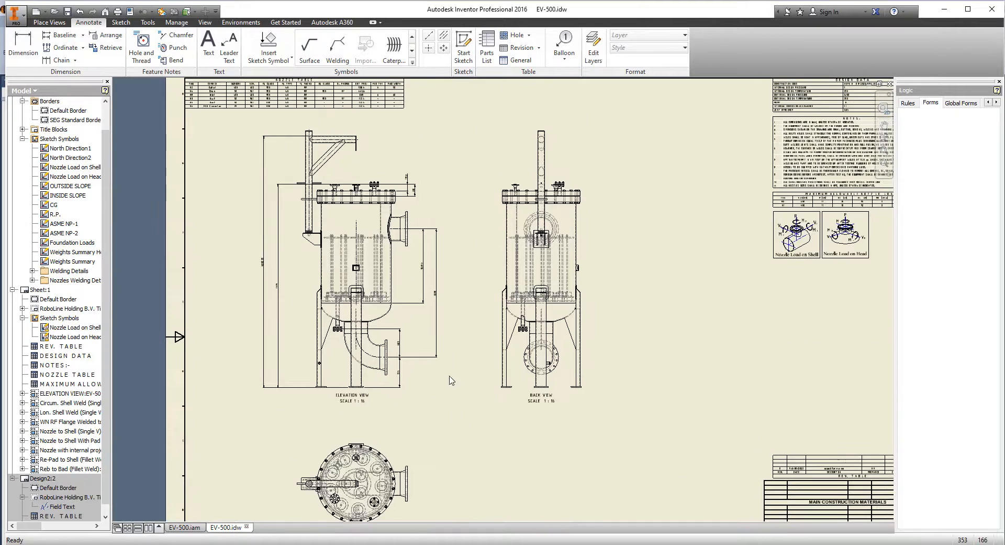
{"action": "middle_click", "coordinate": [450, 377]}
{"action": "middle_click", "coordinate": [449, 377]}
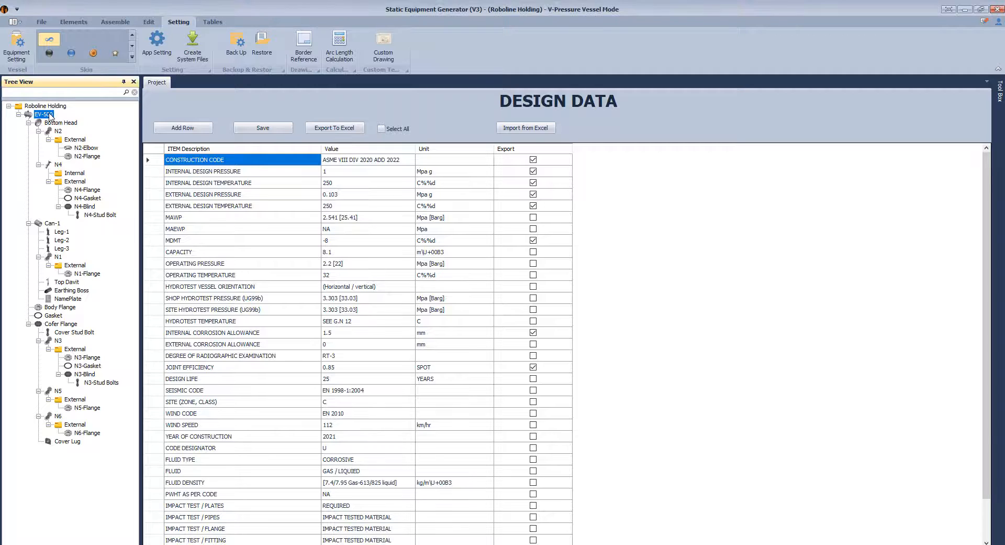
- Switch to Static Equipment Generator and inspect the active views and their spacing in EV-500's drawing settings
{"action": "right_click", "coordinate": [50, 117]}
{"action": "mouse_move", "coordinate": [152, 145]}
{"action": "left_click", "coordinate": [230, 183]}
{"action": "left_click", "coordinate": [430, 207]}
{"action": "left_click", "coordinate": [377, 209]}
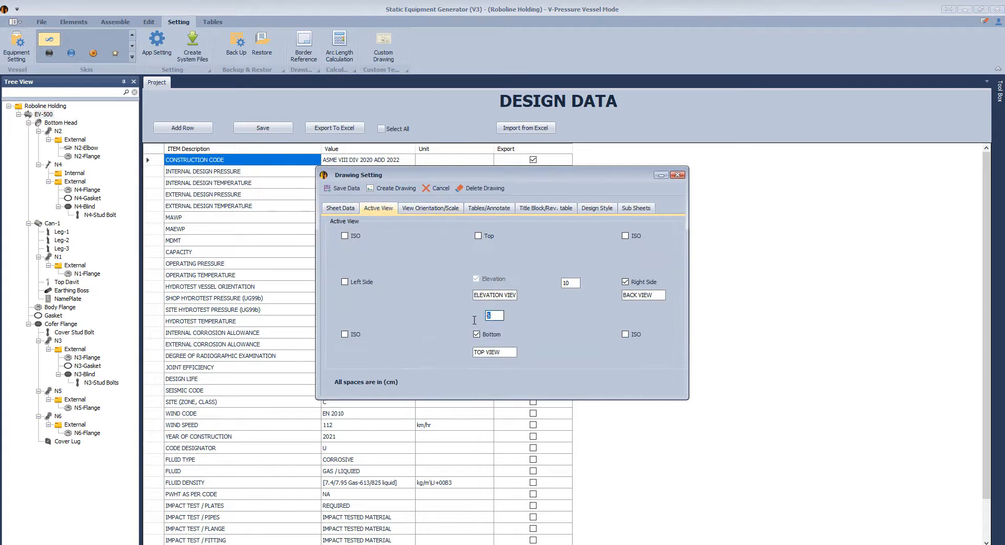
{"action": "left_click", "coordinate": [393, 188]}
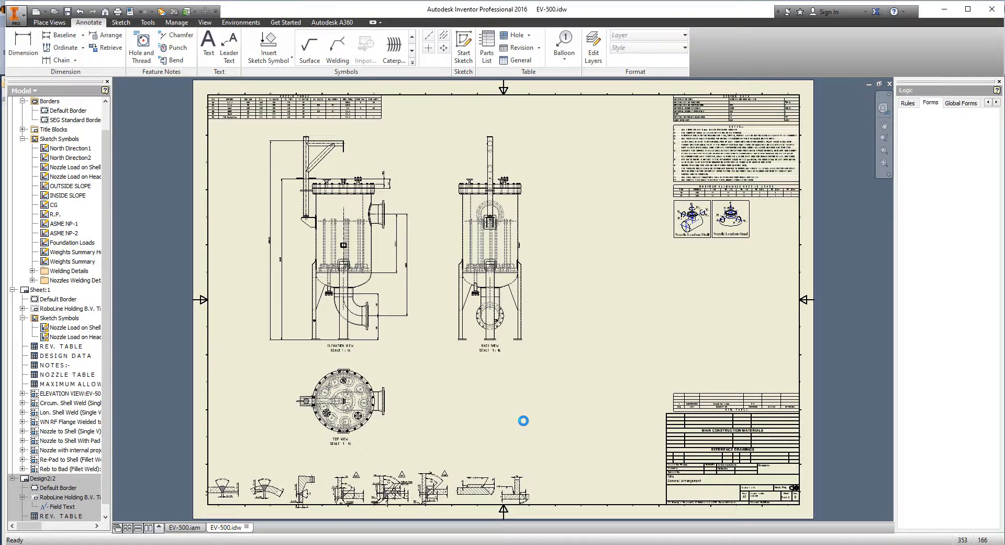
- In Inventor, move all the weld detail views along the sheet's lower edge slightly away from the border
{"action": "scroll", "coordinate": [524, 435], "scroll_direction": "down", "scroll_amount": 3}
{"action": "middle_click_drag", "start_coordinate": [524, 435], "coordinate": [755, 321]}
{"action": "left_click_drag", "start_coordinate": [807, 348], "coordinate": [165, 461]}
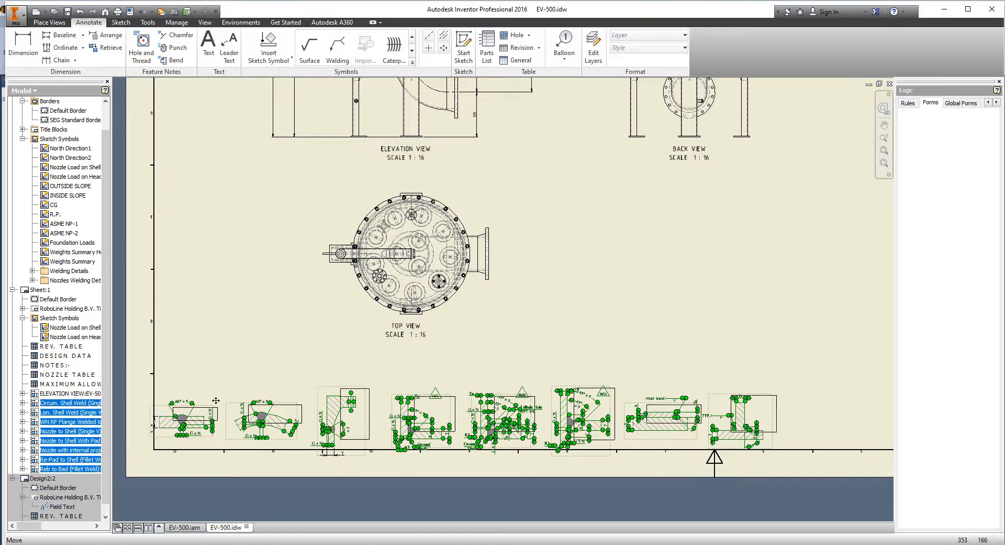
{"action": "middle_click", "coordinate": [277, 357]}
{"action": "middle_click", "coordinate": [276, 357]}
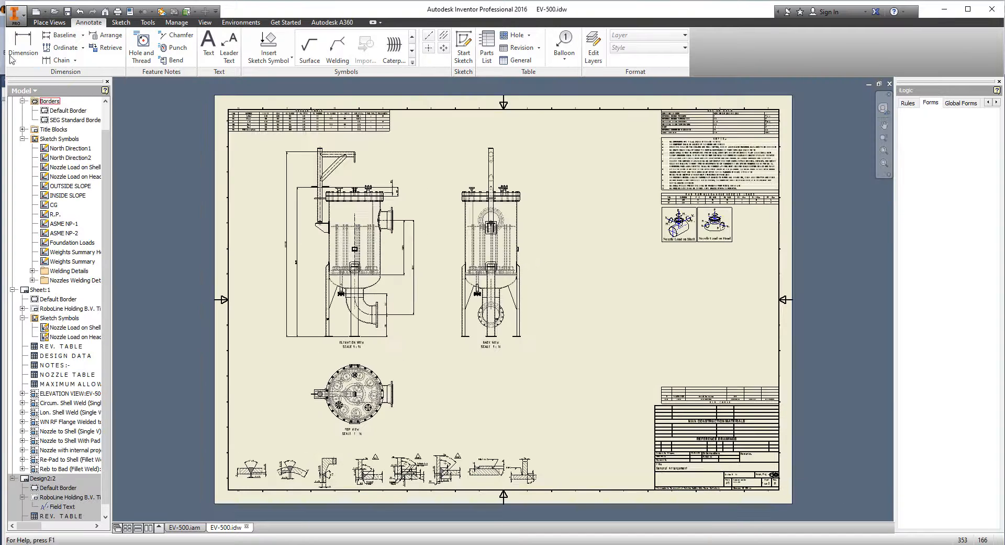
{"action": "left_click", "coordinate": [81, 12]}
{"action": "left_click", "coordinate": [92, 12]}
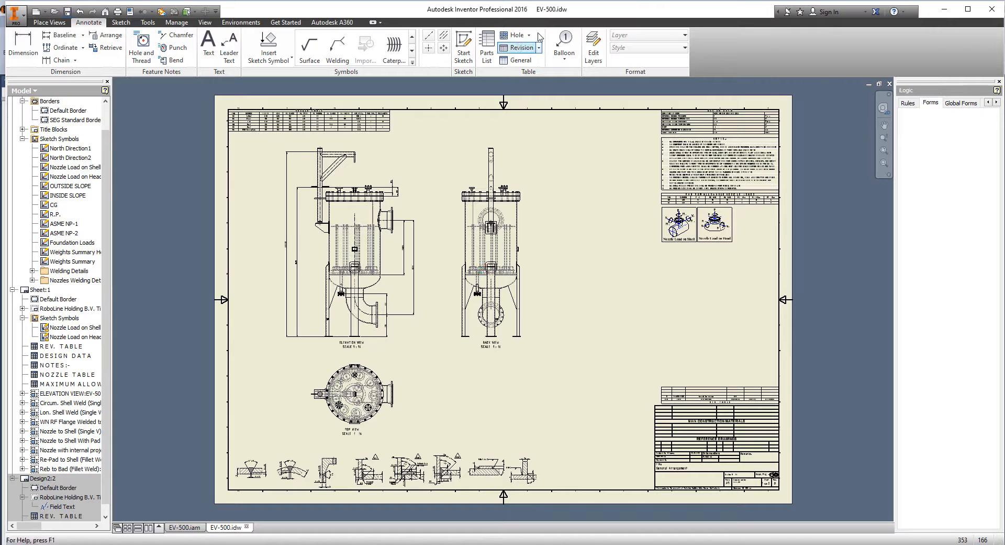
- Place a balloon above the middle cover nozzle in the elevation view, using the Nozzle Tag No. style and the Parts Only (legacy) BOM view
{"action": "left_click", "coordinate": [564, 44]}
{"action": "left_click", "coordinate": [652, 48]}
{"action": "left_click", "coordinate": [651, 126]}
{"action": "scroll", "coordinate": [354, 182], "scroll_direction": "down", "scroll_amount": 8}
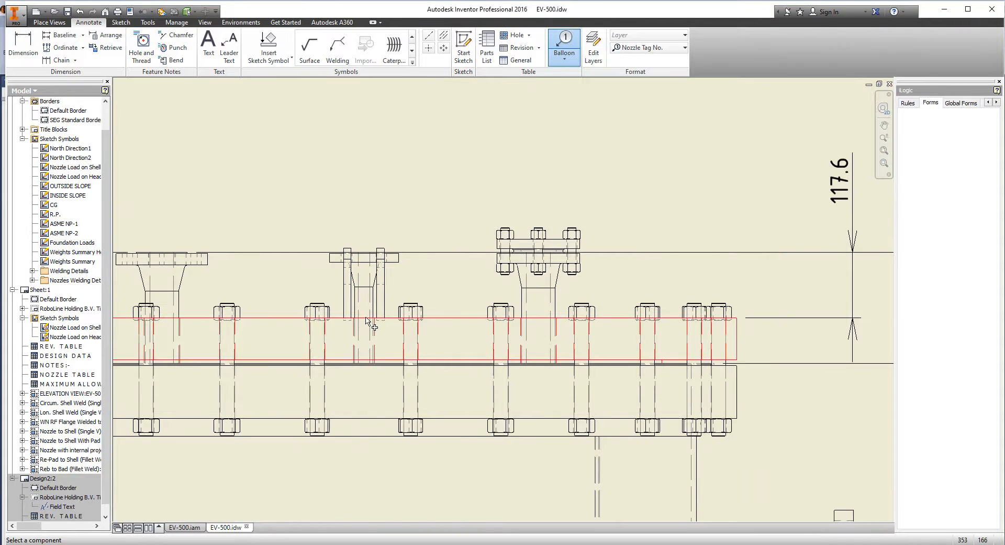
{"action": "left_click", "coordinate": [366, 268]}
{"action": "left_click", "coordinate": [188, 166]}
{"action": "left_click", "coordinate": [183, 184]}
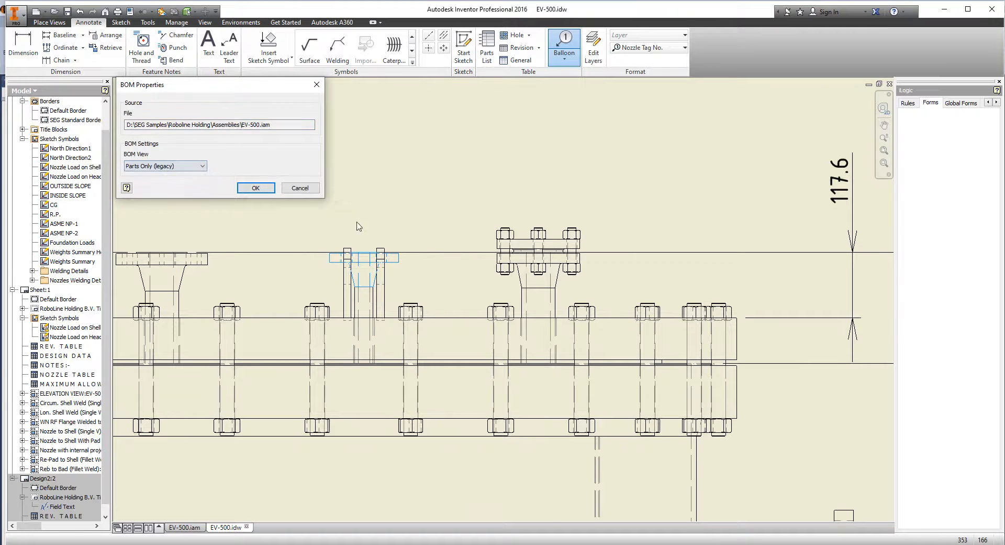
{"action": "left_click", "coordinate": [260, 190]}
{"action": "scroll", "coordinate": [363, 187], "scroll_direction": "up", "scroll_amount": 3}
{"action": "left_click", "coordinate": [363, 180]}
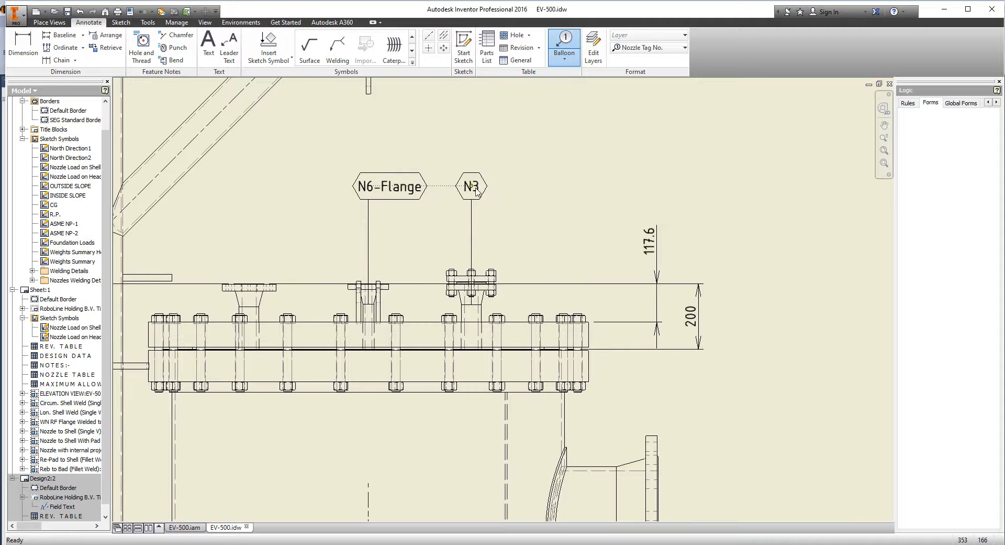
- Add nozzle tag balloons N3 and N5 above the other two cover nozzles, aligned with the middle balloon
{"action": "left_click", "coordinate": [476, 189]}
{"action": "left_click", "coordinate": [250, 281]}
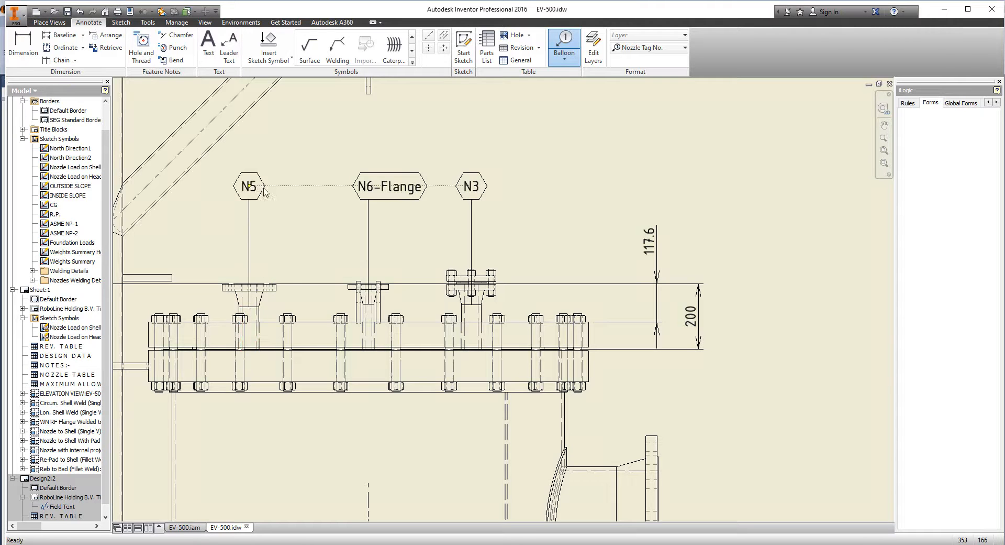
{"action": "right_click", "coordinate": [264, 188]}
{"action": "left_click", "coordinate": [267, 135]}
- Attach an N6 tag to the middle nozzle's balloon and remove its N6-Flange tag
{"action": "right_click", "coordinate": [368, 186]}
{"action": "key", "text": "Escape"}
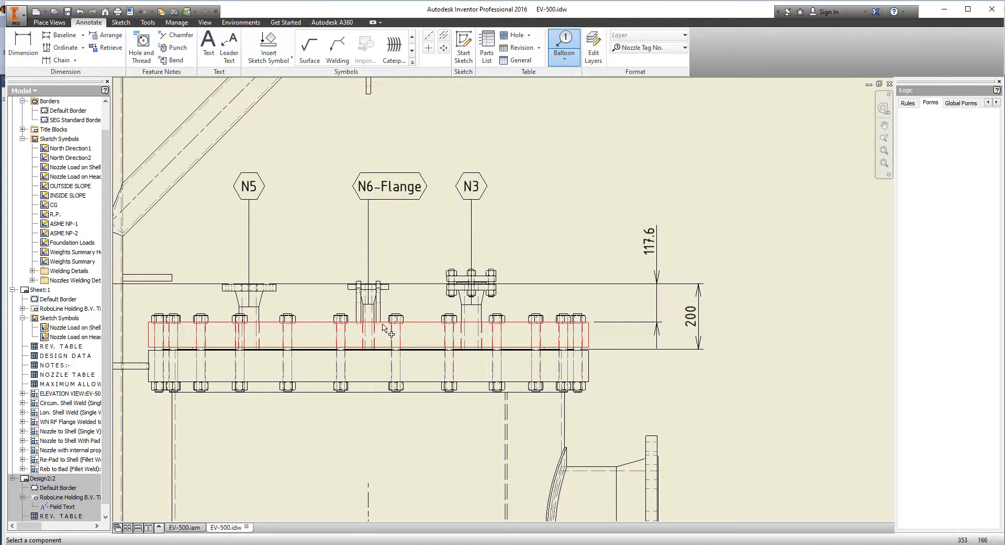
{"action": "key", "text": "Escape"}
{"action": "right_click", "coordinate": [372, 188]}
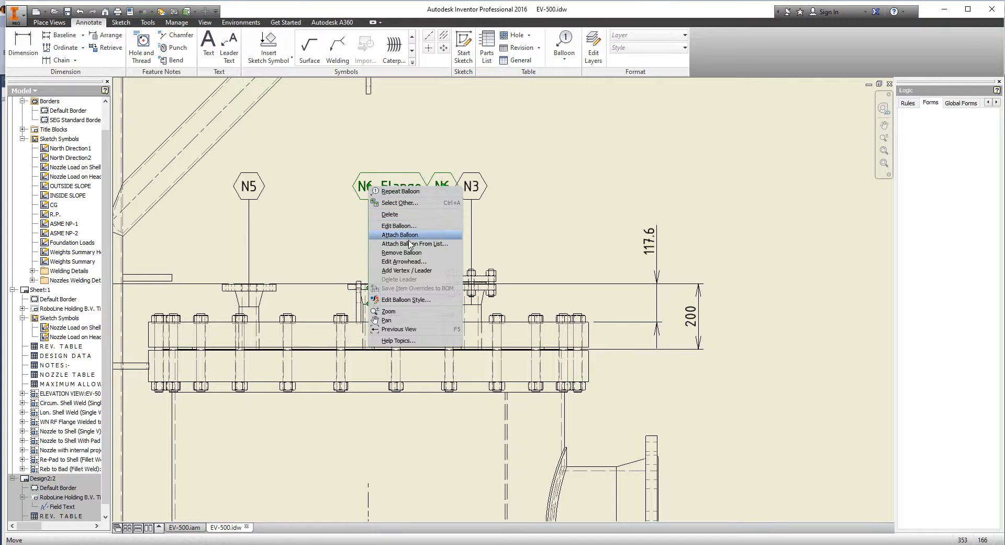
{"action": "left_click", "coordinate": [406, 251]}
{"action": "left_click", "coordinate": [398, 186]}
- Tag the shell's side nozzle with an N1 balloon in the Nozzle Tag No. style, aligned with the nozzle's centreline
{"action": "scroll", "coordinate": [397, 186], "scroll_direction": "up", "scroll_amount": 3}
{"action": "middle_click_drag", "start_coordinate": [396, 202], "coordinate": [388, 159]}
{"action": "left_click", "coordinate": [564, 44]}
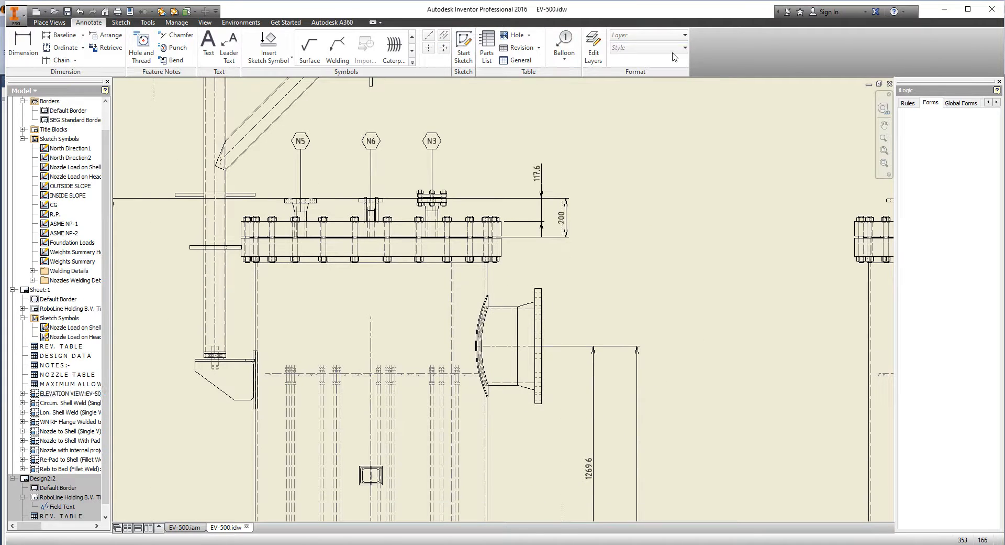
{"action": "left_click", "coordinate": [649, 47]}
{"action": "left_click", "coordinate": [641, 114]}
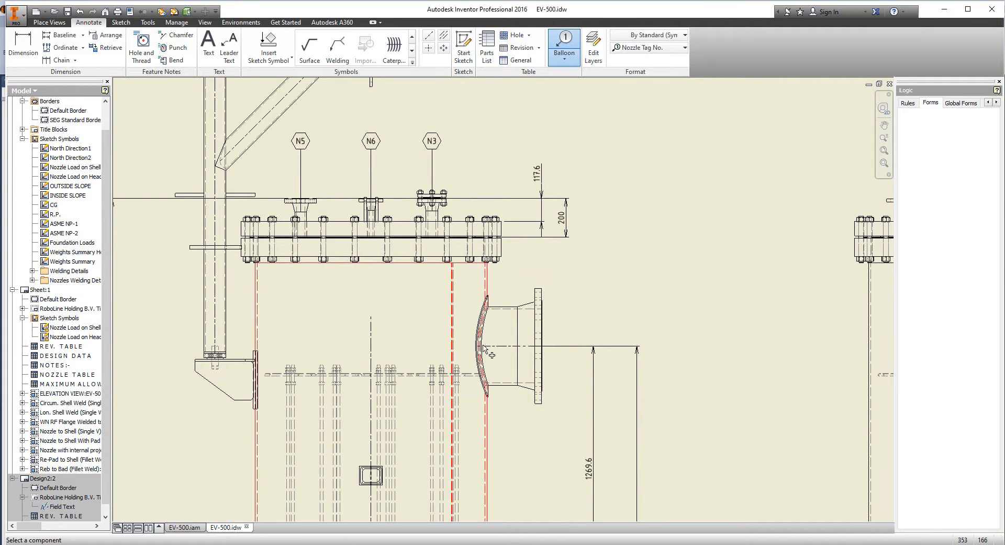
{"action": "right_click", "coordinate": [661, 345]}
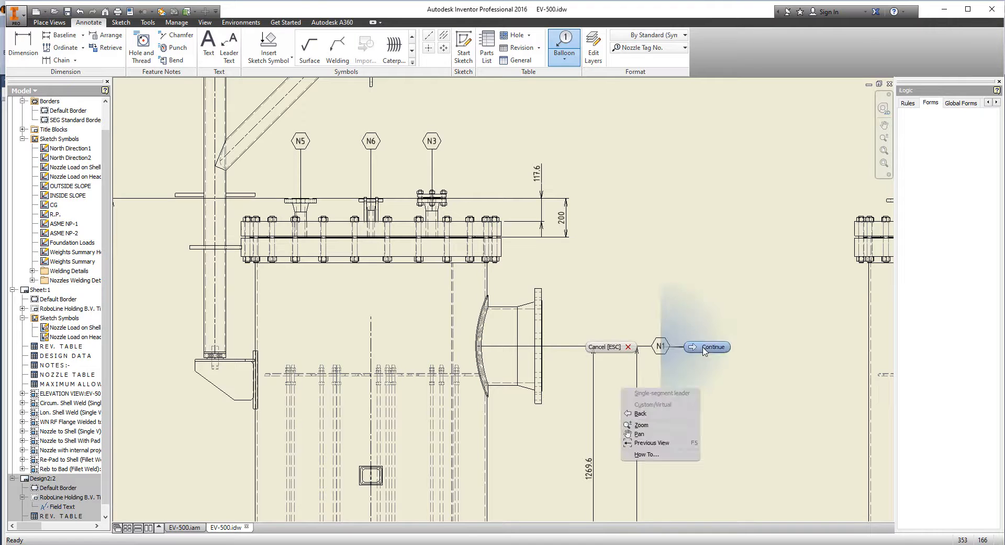
{"action": "left_click", "coordinate": [707, 348]}
- Place an N4 nozzle tag balloon below the bottom head's small blinded nozzle
{"action": "scroll", "coordinate": [616, 307], "scroll_direction": "up", "scroll_amount": 3}
{"action": "middle_click_drag", "start_coordinate": [588, 219], "coordinate": [550, 28]}
{"action": "scroll", "coordinate": [404, 333], "scroll_direction": "down", "scroll_amount": 6}
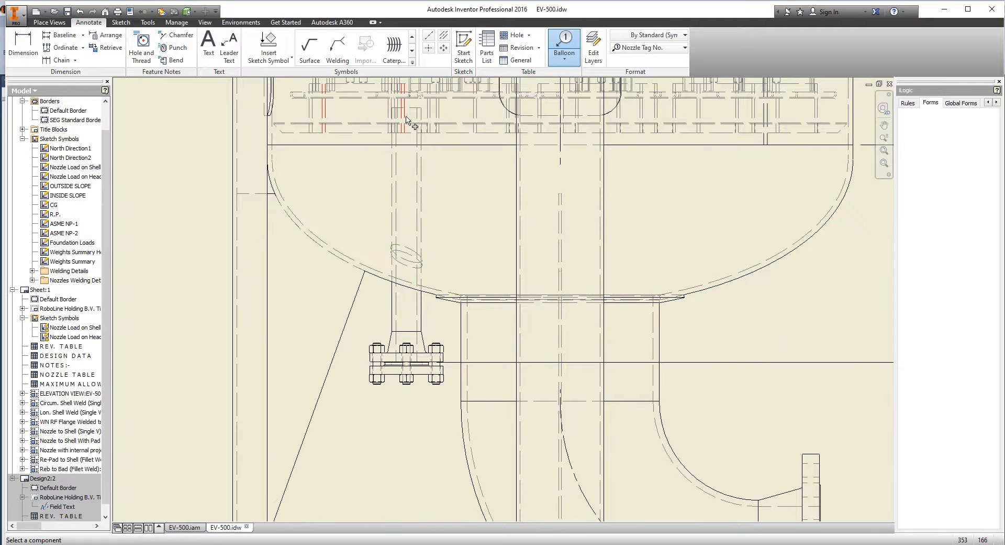
{"action": "scroll", "coordinate": [406, 111], "scroll_direction": "down", "scroll_amount": 3}
{"action": "scroll", "coordinate": [406, 111], "scroll_direction": "up", "scroll_amount": 5}
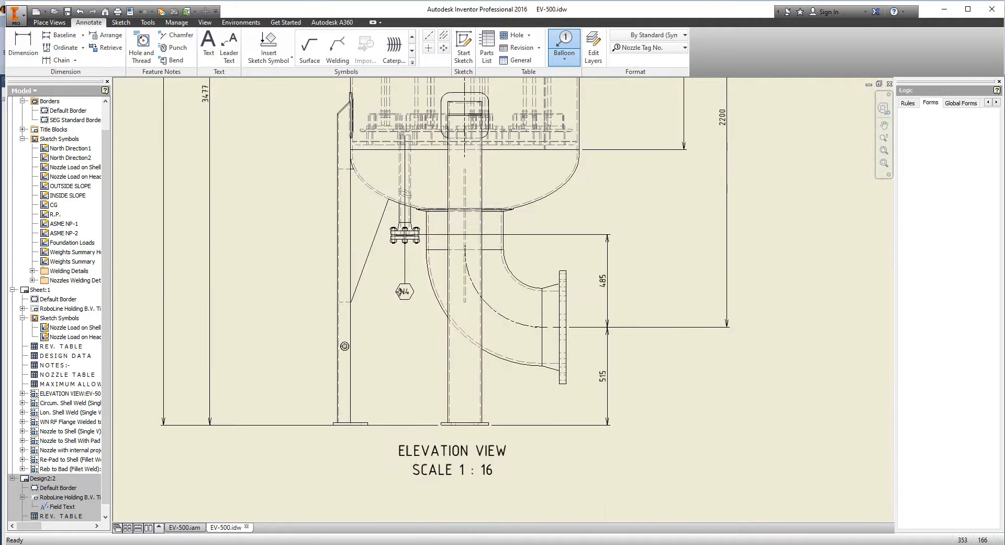
{"action": "right_click", "coordinate": [400, 291]}
{"action": "left_click", "coordinate": [445, 292]}
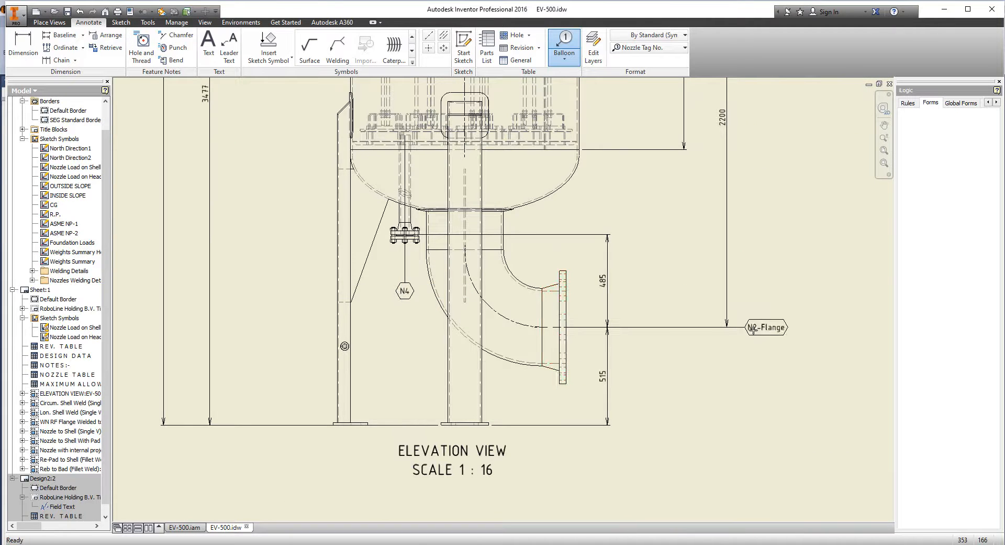
- Balloon the elbow nozzle on its centreline, attach the N2 tag from its pipe and remove the N2-Flange tag
{"action": "right_click", "coordinate": [757, 329]}
{"action": "left_click", "coordinate": [784, 363]}
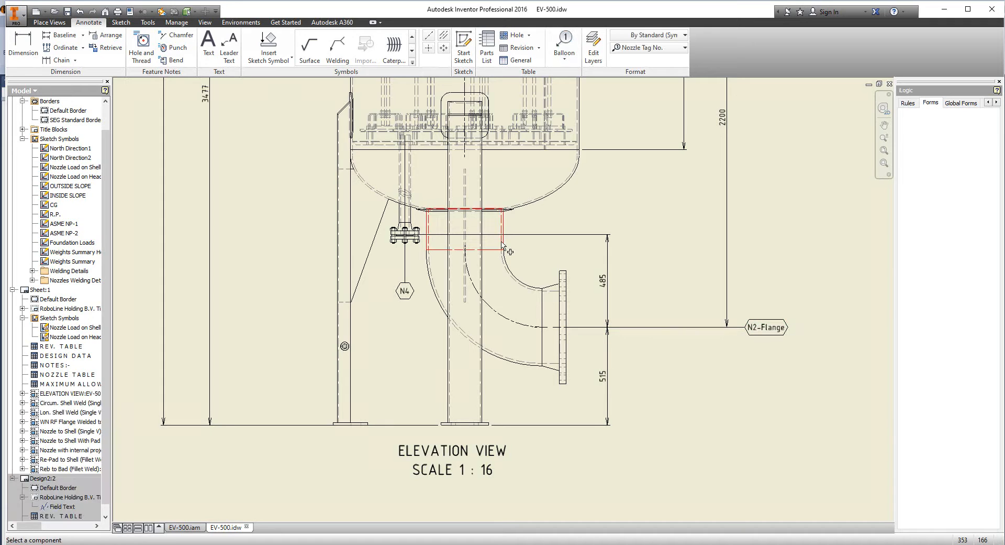
{"action": "left_click", "coordinate": [504, 244]}
{"action": "right_click", "coordinate": [765, 329]}
{"action": "left_click", "coordinate": [785, 381]}
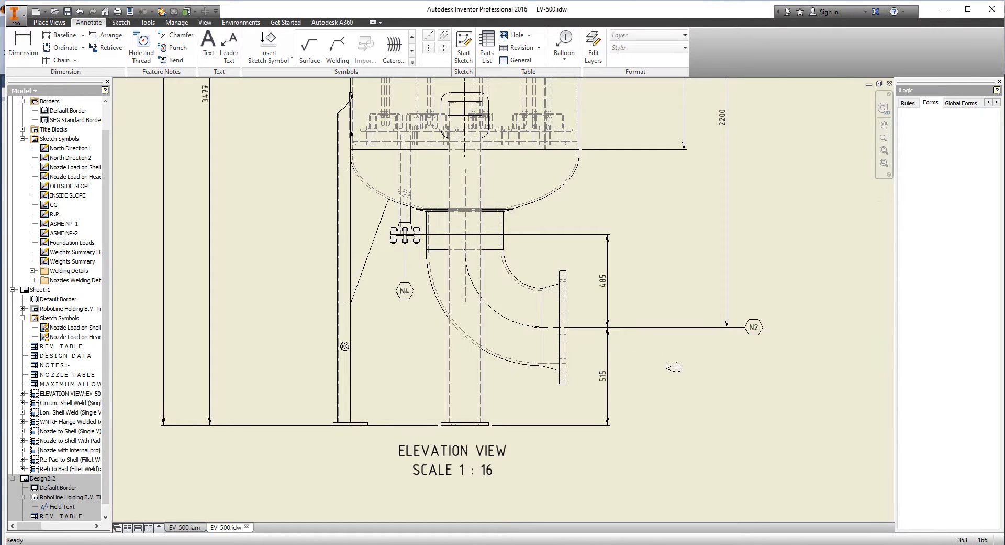
- Create section view A at 1:16 with full depth, cutting horizontally through the elevation view's legs, and place it below the weld details
{"action": "scroll", "coordinate": [565, 366], "scroll_direction": "up", "scroll_amount": 3}
{"action": "mouse_move", "coordinate": [580, 454]}
{"action": "middle_mouse_down"}
{"action": "mouse_move", "coordinate": [504, 288]}
{"action": "mouse_move", "coordinate": [510, 308]}
{"action": "middle_mouse_up"}
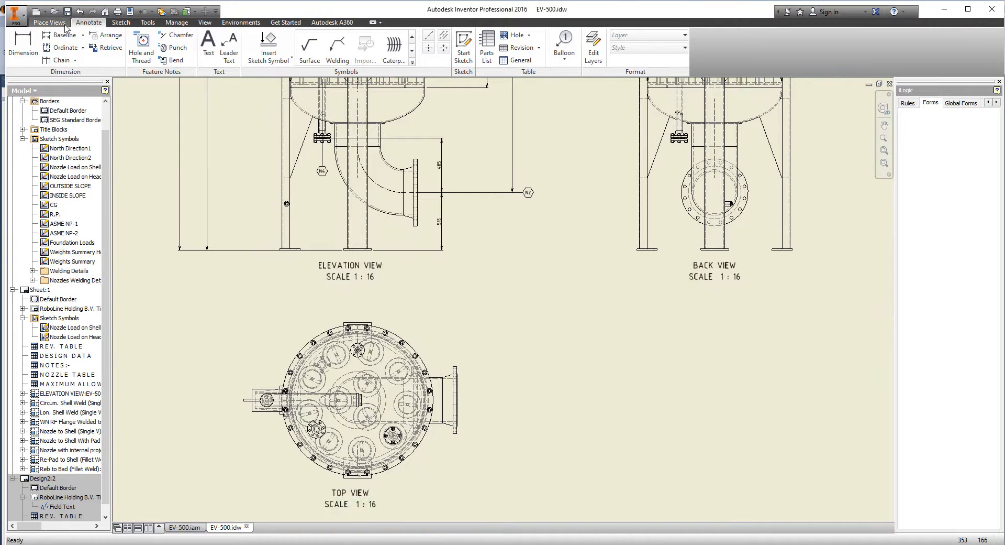
{"action": "left_click", "coordinate": [50, 23]}
{"action": "left_click", "coordinate": [288, 197]}
{"action": "scroll", "coordinate": [270, 201], "scroll_direction": "up", "scroll_amount": 3}
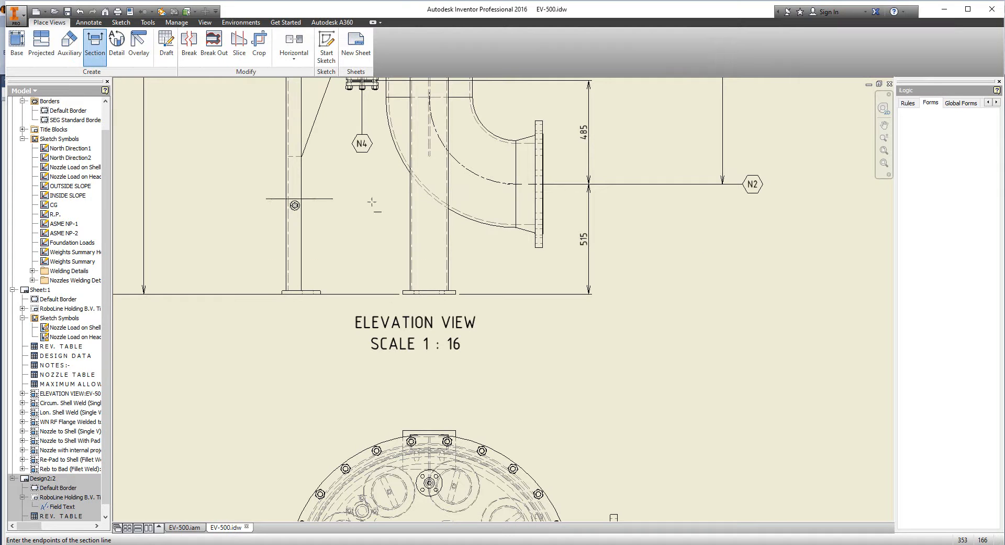
{"action": "left_click", "coordinate": [470, 198]}
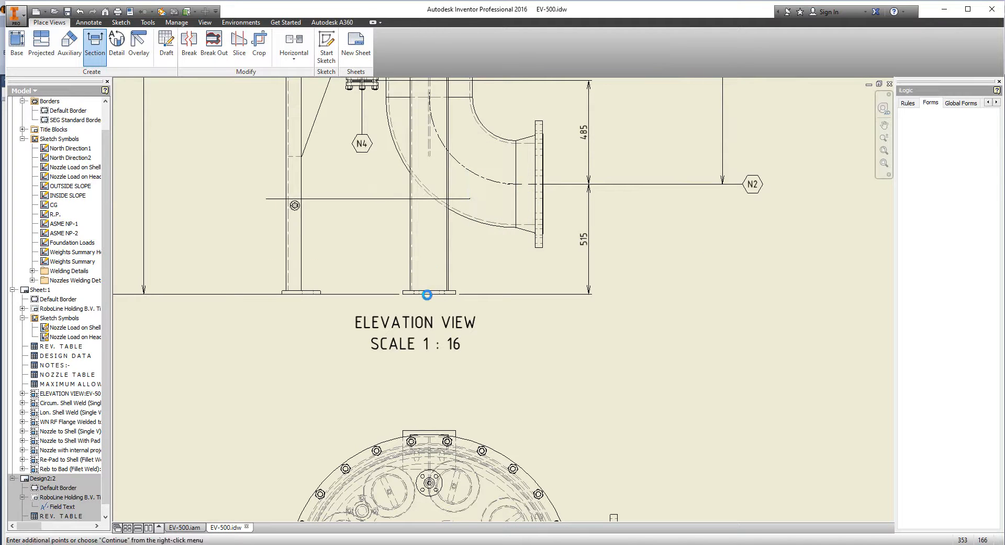
{"action": "scroll", "coordinate": [428, 295], "scroll_direction": "down", "scroll_amount": 4}
{"action": "middle_click_drag", "start_coordinate": [430, 484], "coordinate": [411, 269]}
{"action": "left_click", "coordinate": [418, 436]}
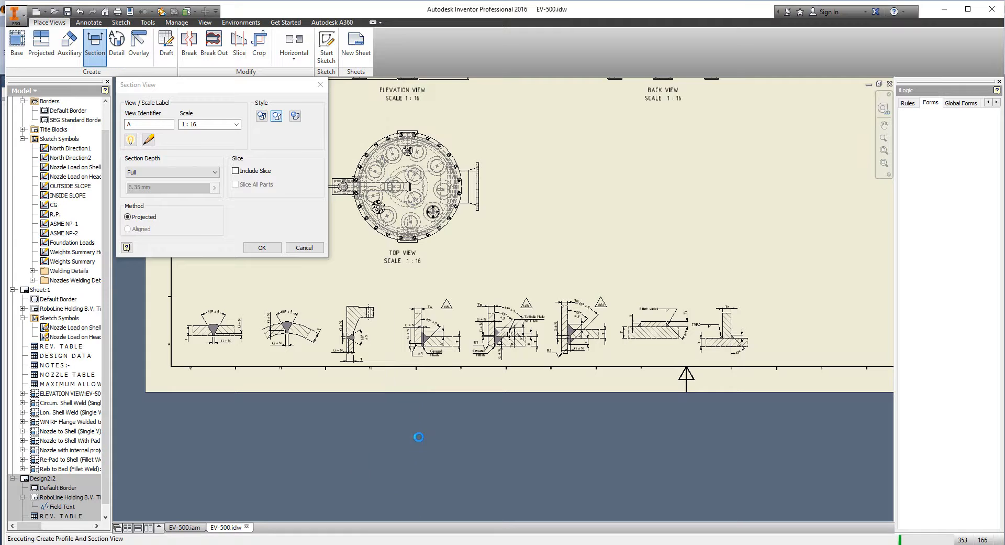
- Break section view A's alignment and place the view beside the top view, underneath the back view
{"action": "right_click", "coordinate": [427, 422]}
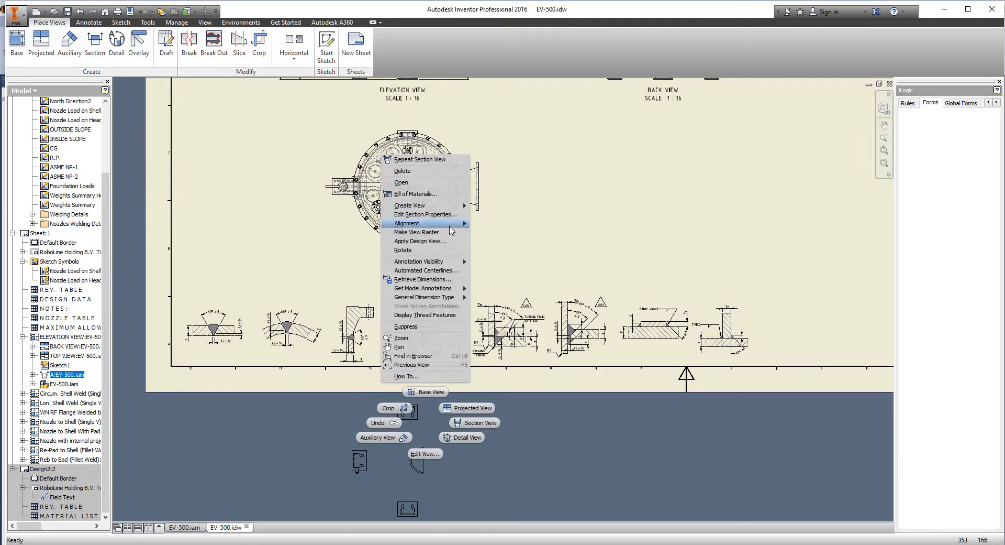
{"action": "mouse_move", "coordinate": [451, 229]}
{"action": "left_click", "coordinate": [500, 251]}
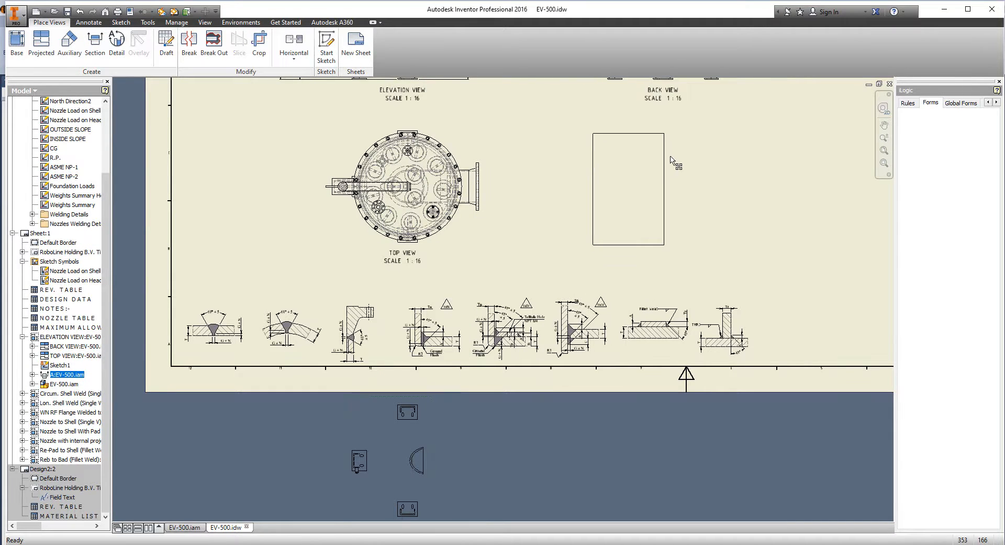
{"action": "left_click", "coordinate": [673, 157]}
{"action": "middle_click_drag", "start_coordinate": [626, 181], "coordinate": [463, 259]}
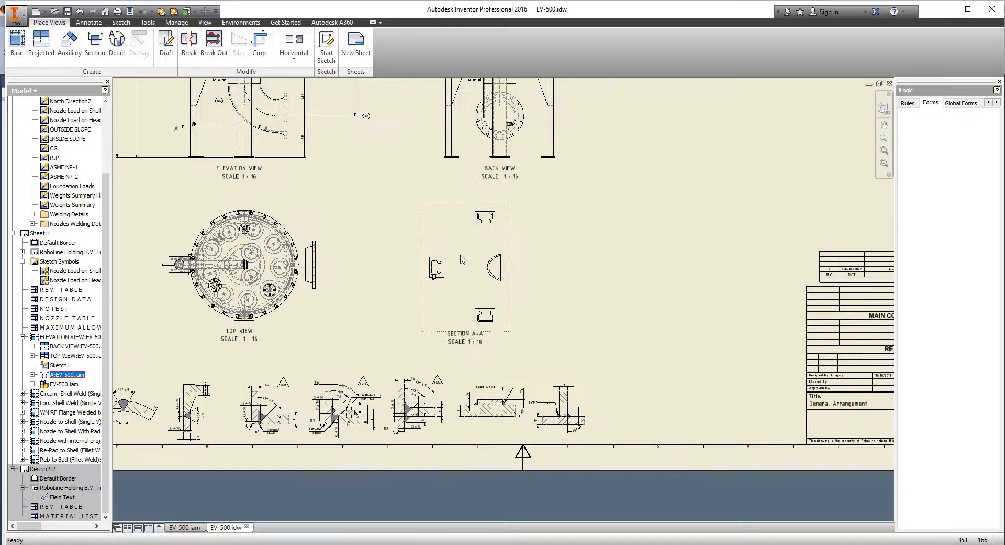
- Hide the N2 elbow in section view A-A so only the leg sections and base plates are shown
{"action": "left_click", "coordinate": [32, 374]}
{"action": "scroll", "coordinate": [78, 385], "scroll_direction": "down", "scroll_amount": 2}
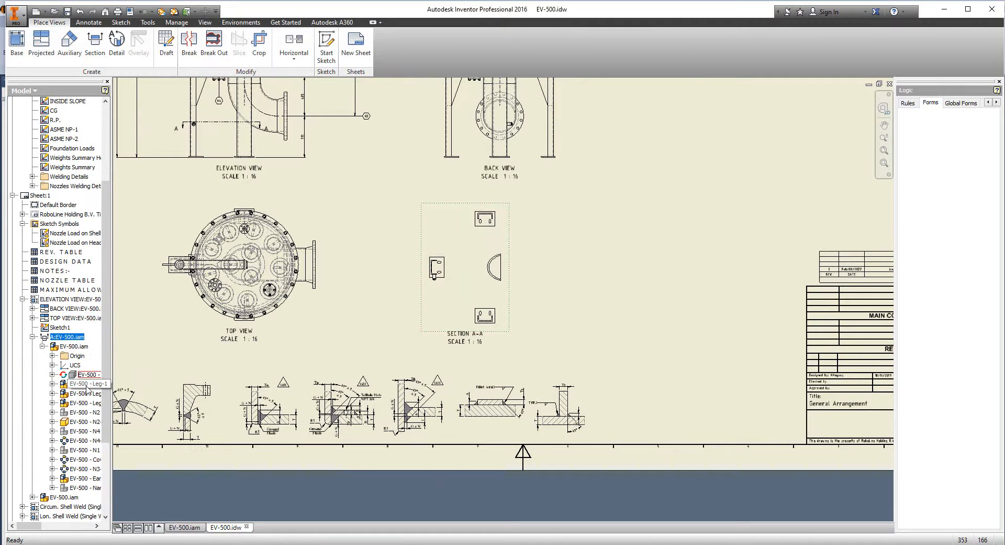
{"action": "right_click", "coordinate": [94, 423]}
{"action": "left_click", "coordinate": [112, 446]}
{"action": "scroll", "coordinate": [423, 302], "scroll_direction": "down", "scroll_amount": 3}
{"action": "middle_click_drag", "start_coordinate": [423, 302], "coordinate": [295, 290]}
{"action": "scroll", "coordinate": [427, 250], "scroll_direction": "up", "scroll_amount": 5}
{"action": "scroll", "coordinate": [466, 258], "scroll_direction": "down", "scroll_amount": 4}
{"action": "middle_click_drag", "start_coordinate": [459, 256], "coordinate": [454, 266]}
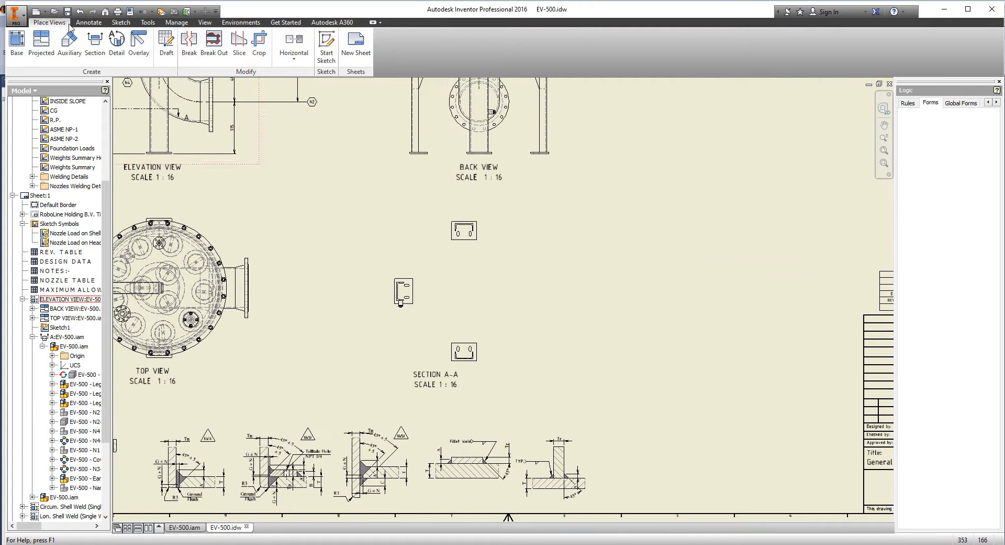
- Create detail view B at 1:8 with a rectangular fence around section A-A's earthing-boss leg, placing it between the top view and section A-A
{"action": "left_click", "coordinate": [88, 23]}
{"action": "left_click", "coordinate": [51, 23]}
{"action": "left_click", "coordinate": [117, 42]}
{"action": "scroll", "coordinate": [481, 339], "scroll_direction": "down", "scroll_amount": 3}
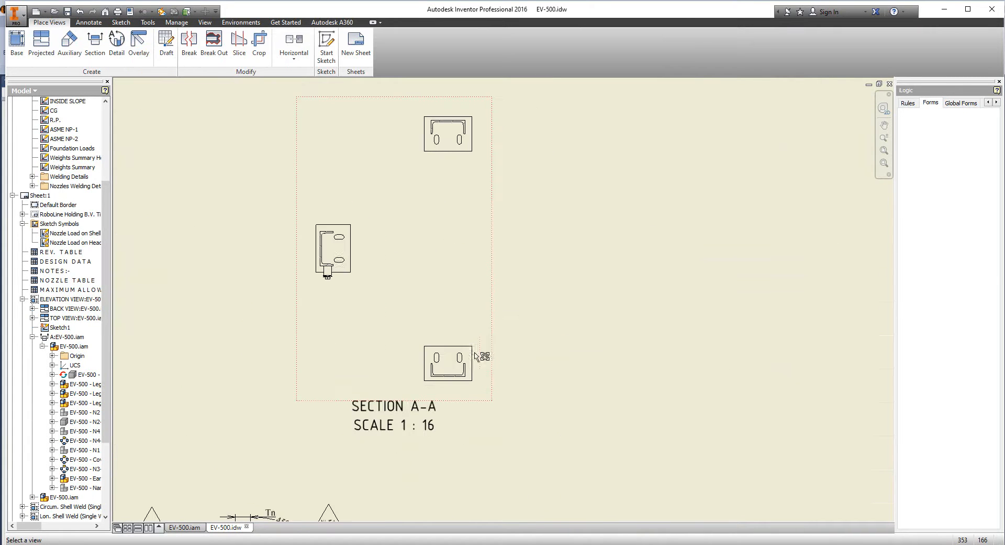
{"action": "left_click", "coordinate": [338, 252]}
{"action": "middle_click_drag", "start_coordinate": [394, 260], "coordinate": [472, 248]}
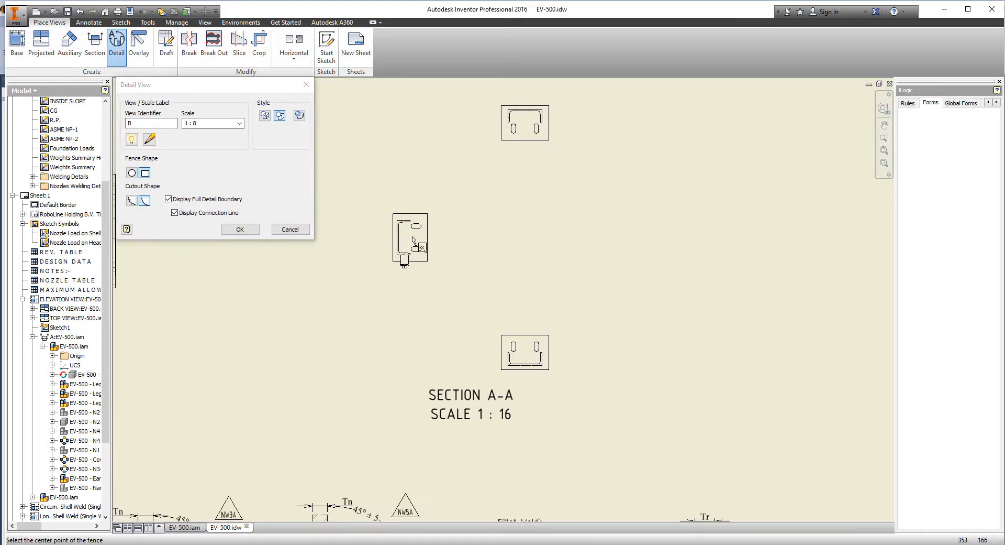
{"action": "left_click", "coordinate": [437, 269]}
{"action": "scroll", "coordinate": [514, 275], "scroll_direction": "up", "scroll_amount": 3}
{"action": "scroll", "coordinate": [508, 275], "scroll_direction": "down", "scroll_amount": 1}
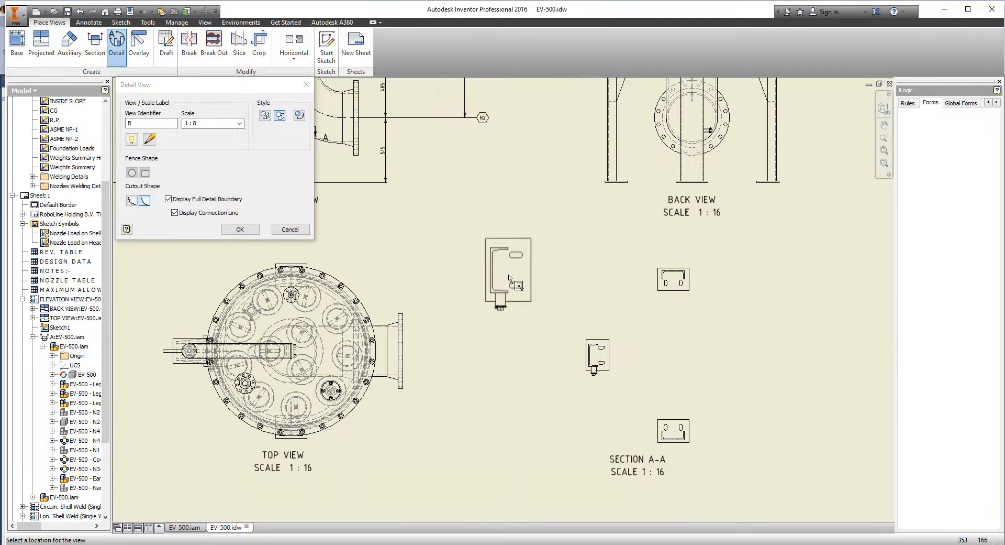
{"action": "left_click", "coordinate": [524, 259]}
- Add centre marks to the arc ends of both base plate slots in detail view B
{"action": "scroll", "coordinate": [548, 276], "scroll_direction": "down", "scroll_amount": 5}
{"action": "left_click", "coordinate": [89, 23]}
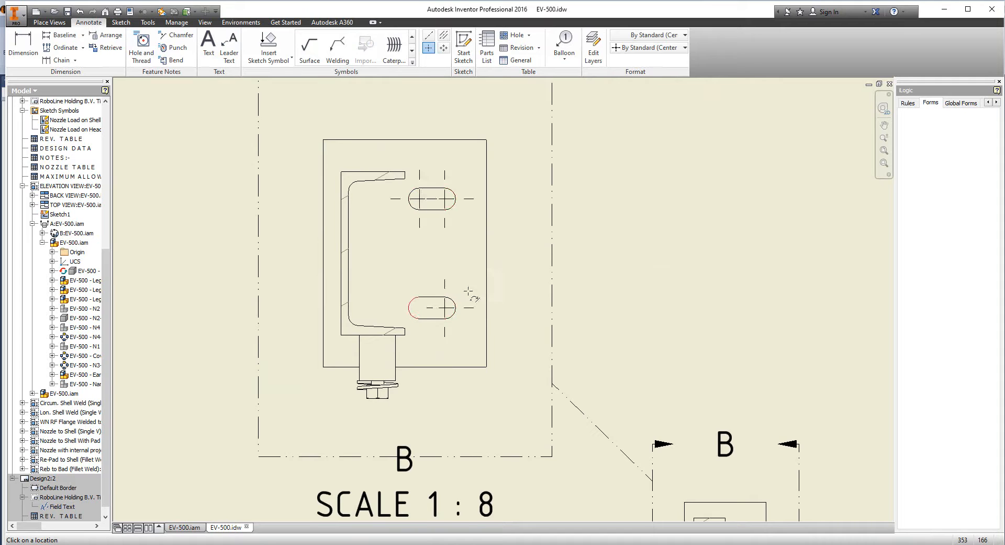
{"action": "middle_click_drag", "start_coordinate": [469, 291], "coordinate": [452, 261]}
{"action": "key", "text": "Escape"}
- Dimension the base plate's height and the vertical spacing between its two slots in detail view B
{"action": "key", "text": "d"}
{"action": "left_click", "coordinate": [443, 336]}
{"action": "left_click", "coordinate": [448, 109]}
{"action": "left_click", "coordinate": [582, 193]}
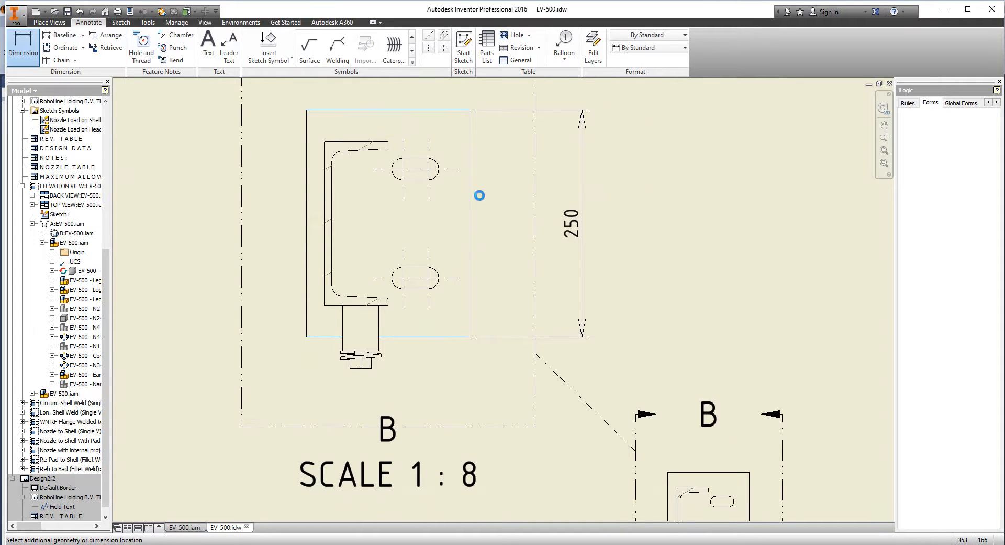
{"action": "left_click", "coordinate": [513, 228]}
- Dimension the base plate's width, the slots' edge offsets and the channel's offset, moving the channel offset text outside the plate
{"action": "middle_click_drag", "start_coordinate": [443, 203], "coordinate": [462, 267]}
{"action": "left_click", "coordinate": [445, 174]}
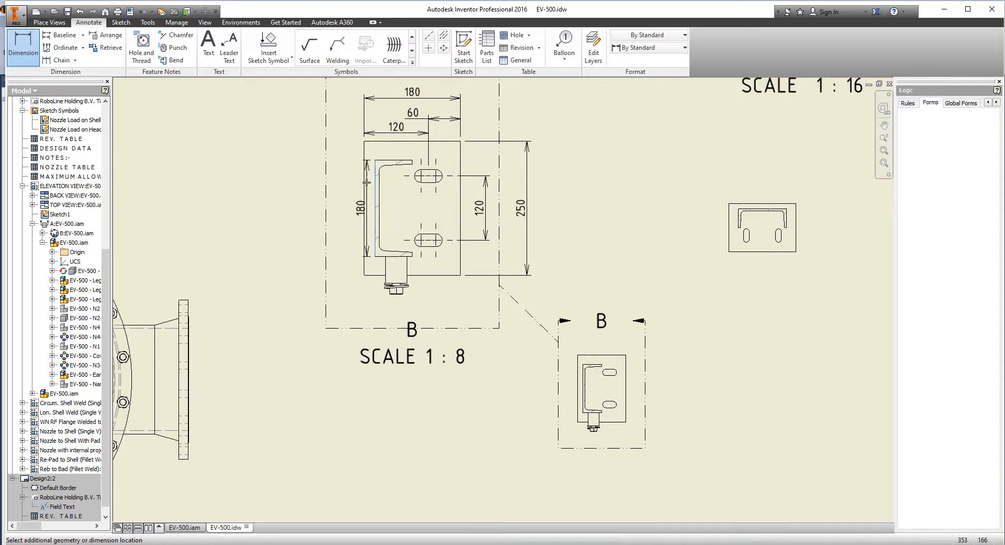
{"action": "left_click", "coordinate": [353, 200]}
{"action": "key", "text": "Escape"}
{"action": "scroll", "coordinate": [404, 195], "scroll_direction": "up", "scroll_amount": 3}
{"action": "left_click_drag", "start_coordinate": [404, 196], "coordinate": [285, 195]}
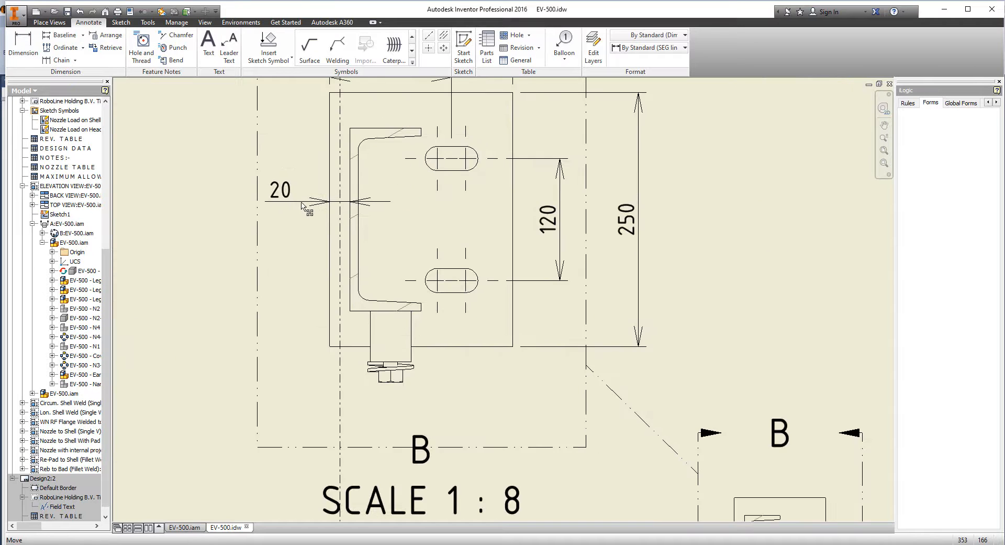
- Add a bisector centreline midway between the leg channel's two outer flange edges in detail view B
{"action": "middle_click_drag", "start_coordinate": [356, 207], "coordinate": [406, 220]}
{"action": "scroll", "coordinate": [496, 245], "scroll_direction": "down", "scroll_amount": 2}
{"action": "key", "text": "d"}
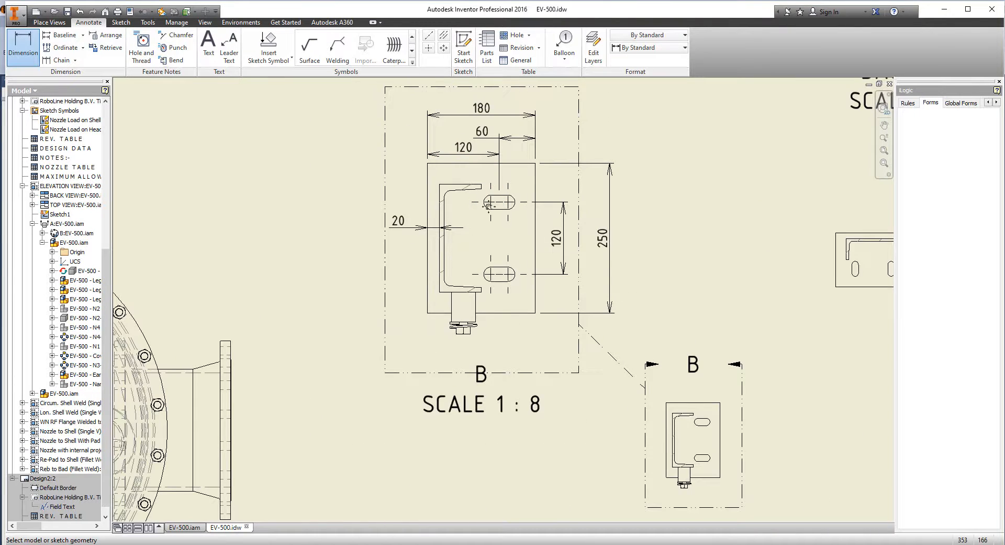
{"action": "left_click", "coordinate": [444, 35]}
{"action": "left_click", "coordinate": [454, 184]}
{"action": "left_click", "coordinate": [444, 293]}
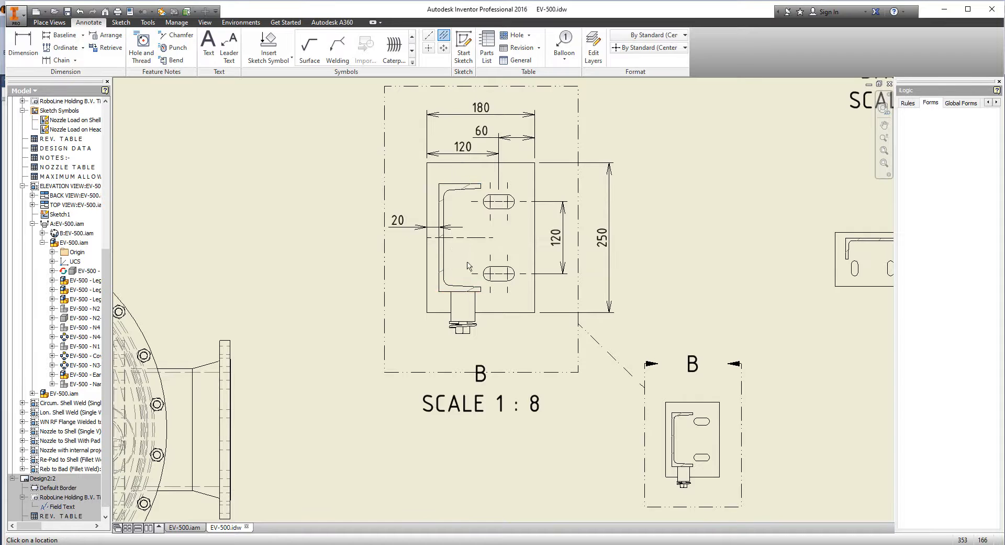
- Dimension the channel centreline to the base plate's upper and lower edges, reattaching the lower dimension from the channel to the plate
{"action": "middle_click_drag", "start_coordinate": [468, 266], "coordinate": [483, 274]}
{"action": "key", "text": "d"}
{"action": "left_click", "coordinate": [477, 246]}
{"action": "left_click", "coordinate": [468, 171]}
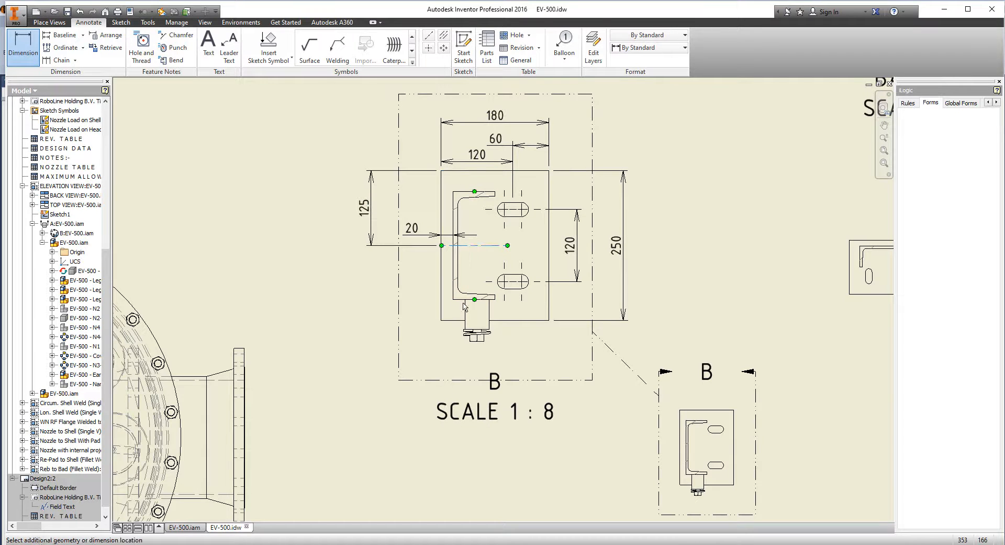
{"action": "middle_click_drag", "start_coordinate": [422, 255], "coordinate": [418, 242]}
{"action": "right_click", "coordinate": [420, 242]}
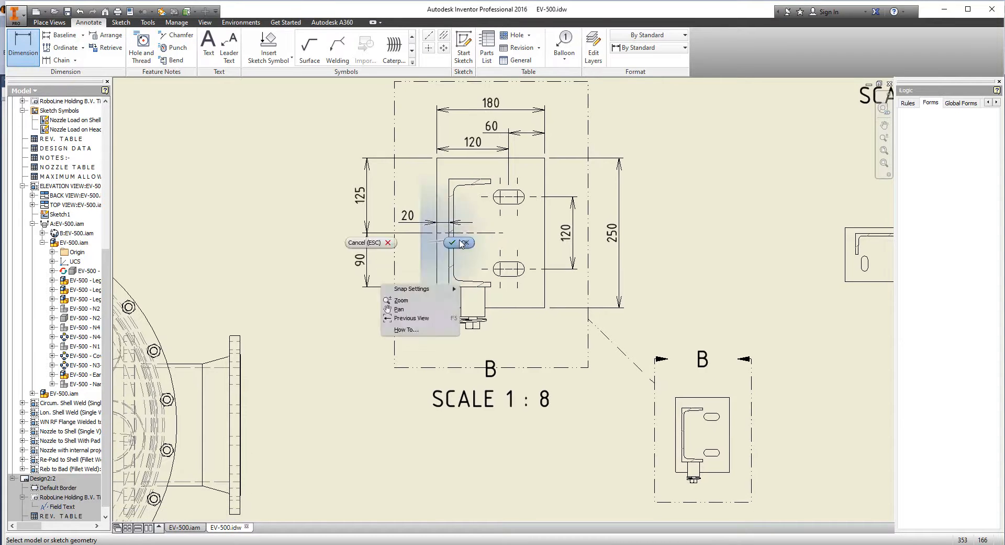
{"action": "left_click", "coordinate": [461, 242]}
{"action": "left_click_drag", "start_coordinate": [445, 287], "coordinate": [444, 311]}
- Add a bisector centreline through the earthing boss and balloon the boss, its washer and its bolt
{"action": "scroll", "coordinate": [443, 320], "scroll_direction": "down", "scroll_amount": 3}
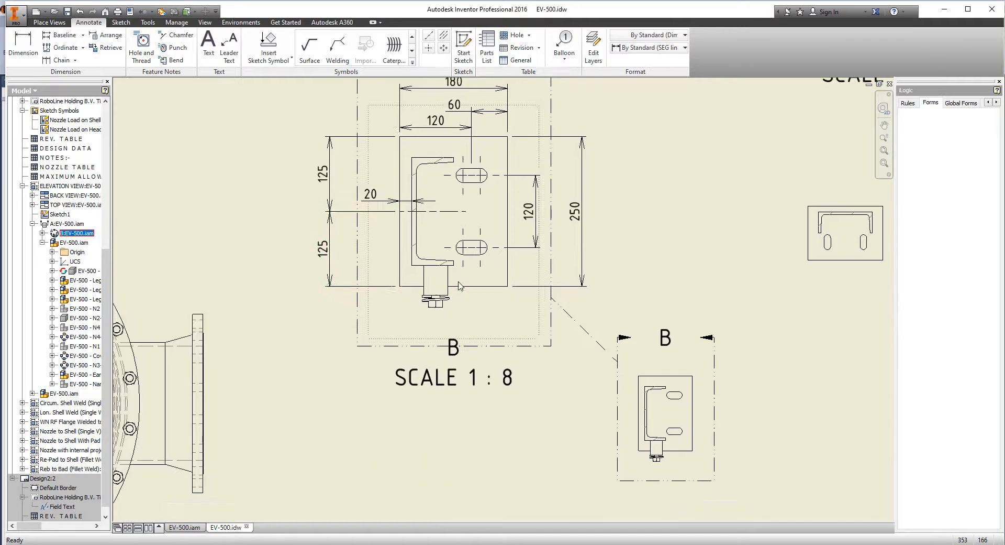
{"action": "scroll", "coordinate": [395, 263], "scroll_direction": "up", "scroll_amount": 3}
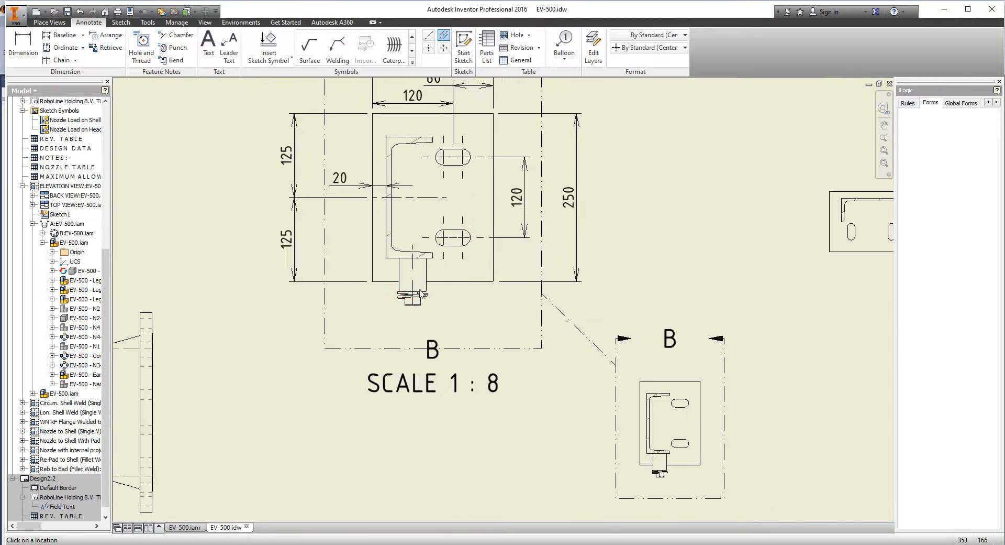
{"action": "left_click", "coordinate": [564, 45]}
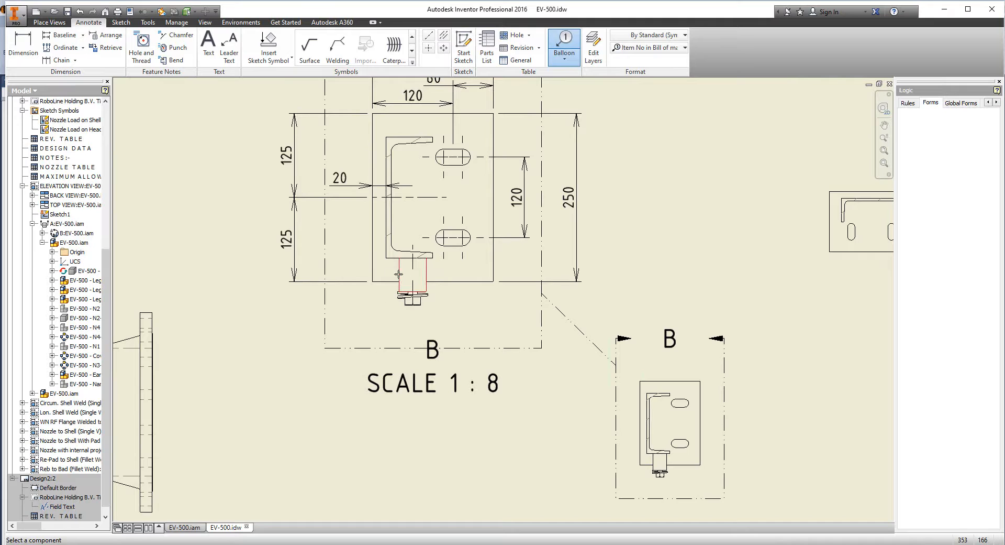
{"action": "right_click", "coordinate": [356, 322]}
{"action": "left_click", "coordinate": [379, 321]}
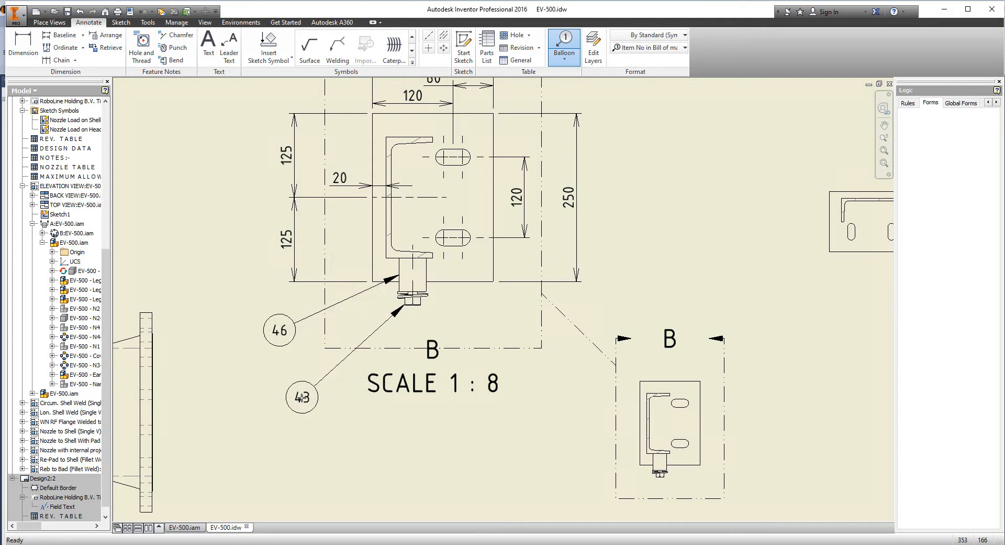
{"action": "right_click", "coordinate": [302, 398]}
{"action": "left_click", "coordinate": [325, 397]}
{"action": "left_click", "coordinate": [396, 297]}
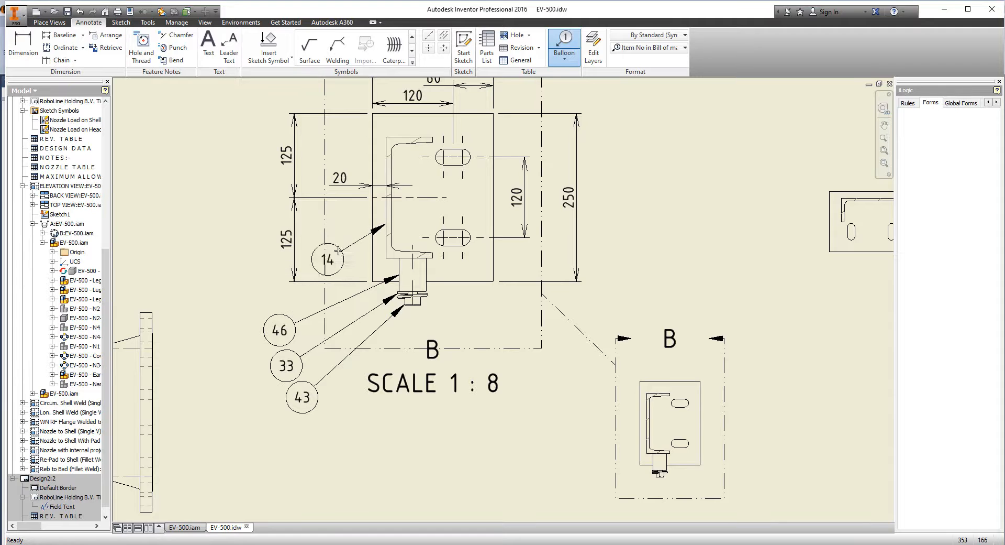
- Balloon the leg channel and the base plate in detail view B
{"action": "left_click", "coordinate": [464, 281]}
{"action": "right_click", "coordinate": [494, 320]}
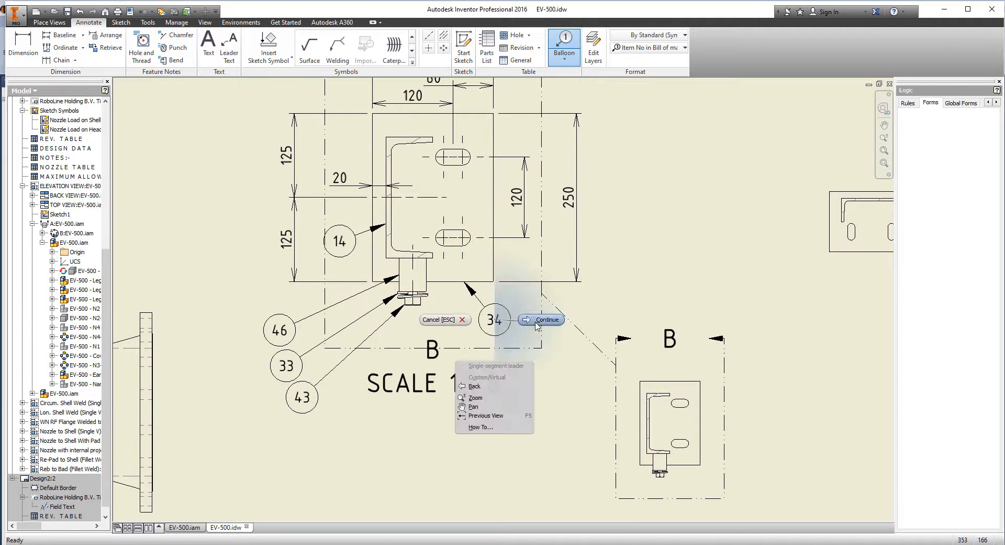
{"action": "left_click", "coordinate": [540, 319]}
- Open the nameplate subassembly from the EV-500.iam assembly and return to the EV-500.idw drawing
{"action": "scroll", "coordinate": [536, 274], "scroll_direction": "down", "scroll_amount": 4}
{"action": "middle_click_drag", "start_coordinate": [501, 285], "coordinate": [482, 315]}
{"action": "scroll", "coordinate": [483, 315], "scroll_direction": "down", "scroll_amount": 3}
{"action": "mouse_move", "coordinate": [540, 268]}
{"action": "middle_mouse_down"}
{"action": "mouse_move", "coordinate": [485, 288]}
{"action": "mouse_move", "coordinate": [493, 303]}
{"action": "middle_mouse_up"}
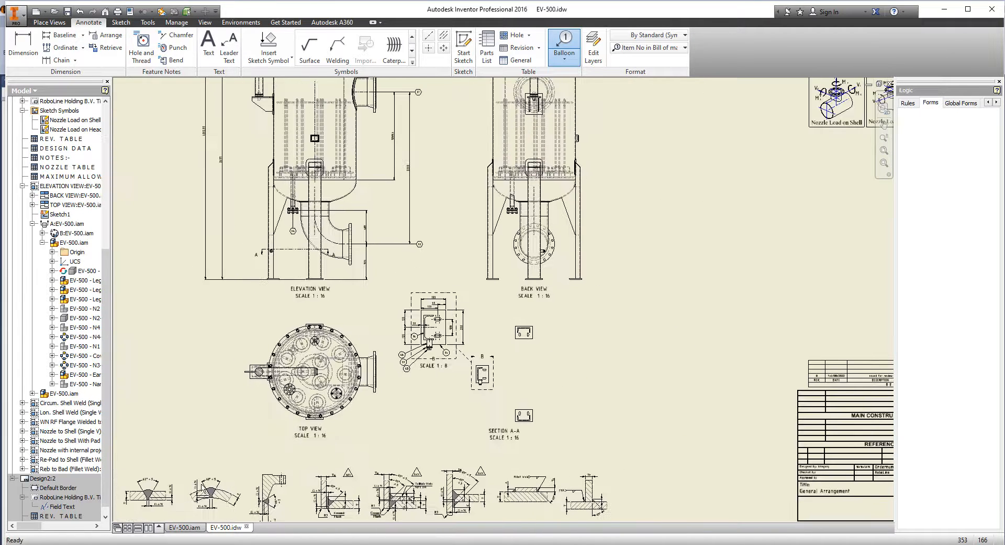
{"action": "left_click", "coordinate": [185, 528]}
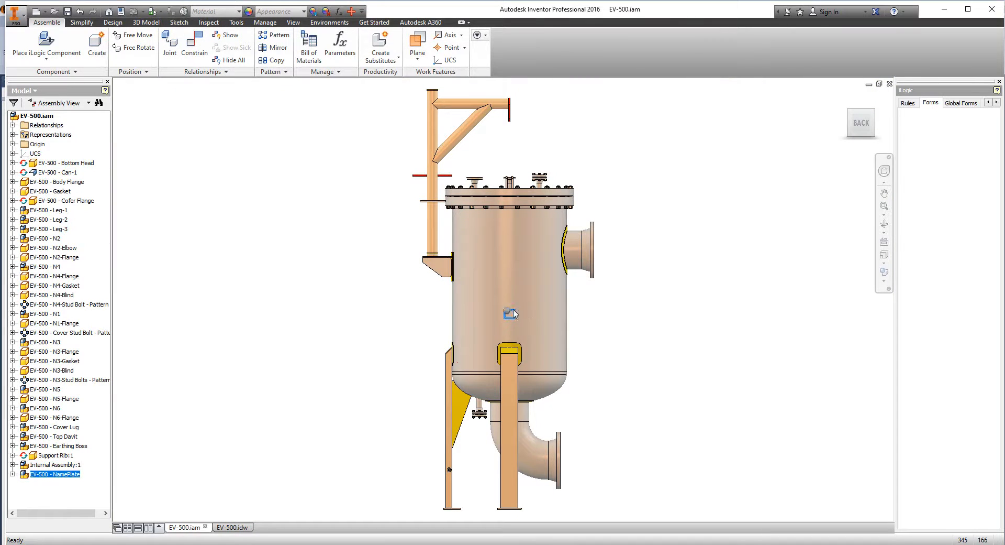
{"action": "left_click", "coordinate": [231, 528]}
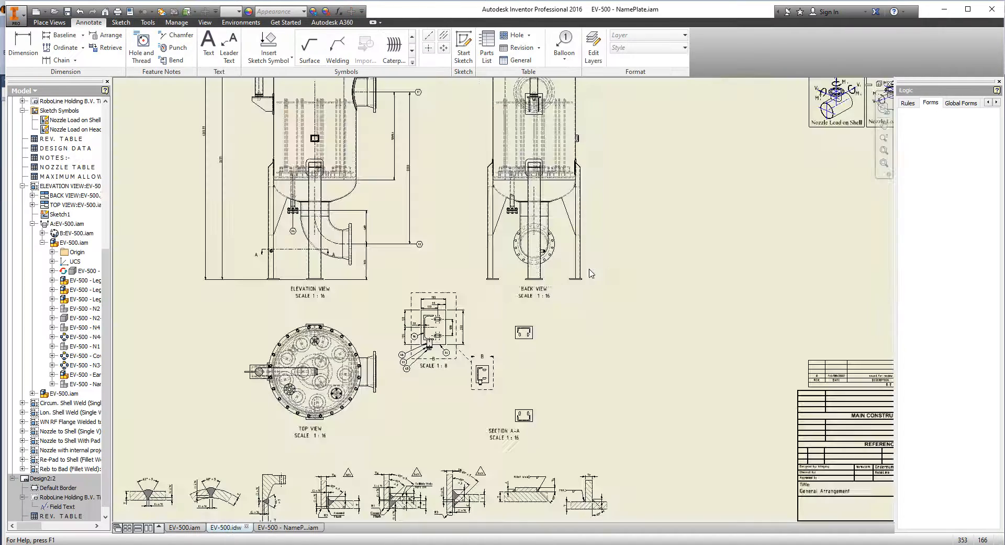
- Start a base view of the EV-500 nameplate assembly and orient it to Back, facing the plate
{"action": "scroll", "coordinate": [589, 270], "scroll_direction": "down", "scroll_amount": 3}
{"action": "scroll", "coordinate": [673, 107], "scroll_direction": "up", "scroll_amount": 4}
{"action": "left_click", "coordinate": [50, 23]}
{"action": "left_click", "coordinate": [17, 46]}
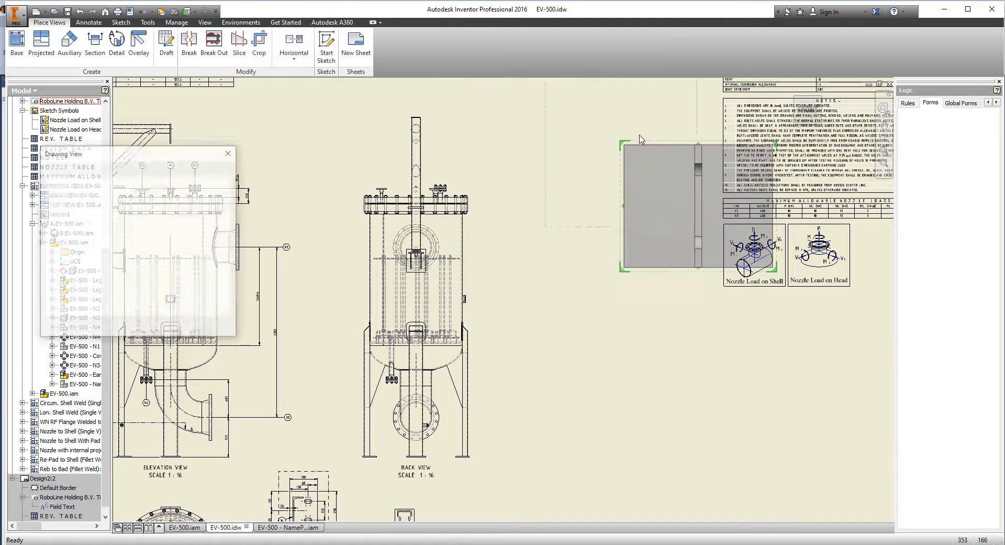
{"action": "left_click", "coordinate": [791, 110]}
{"action": "left_click", "coordinate": [791, 110]}
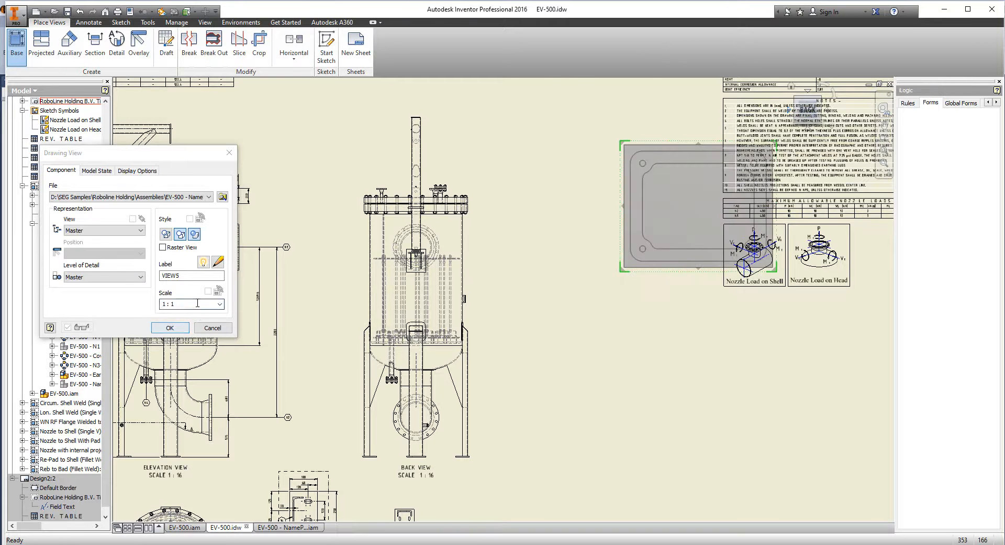
- Set the nameplate view's scale to 1/2, place it beside the design data table and project a side view to its left
{"action": "left_click_drag", "start_coordinate": [197, 303], "coordinate": [160, 304]}
{"action": "type", "text": "1/2"}
{"action": "middle_click_drag", "start_coordinate": [663, 288], "coordinate": [665, 395]}
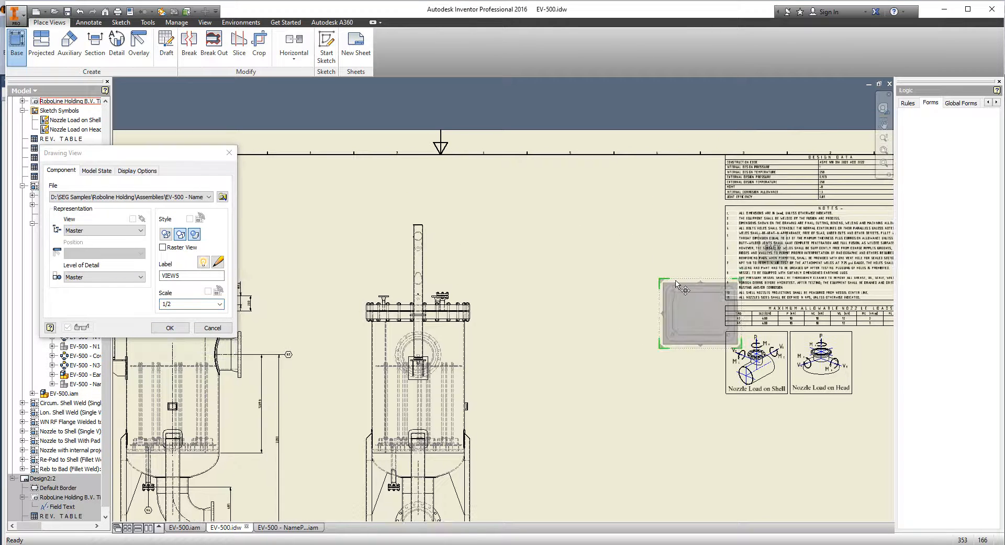
{"action": "left_click_drag", "start_coordinate": [678, 284], "coordinate": [638, 179]}
{"action": "left_click", "coordinate": [575, 197]}
{"action": "right_click", "coordinate": [569, 252]}
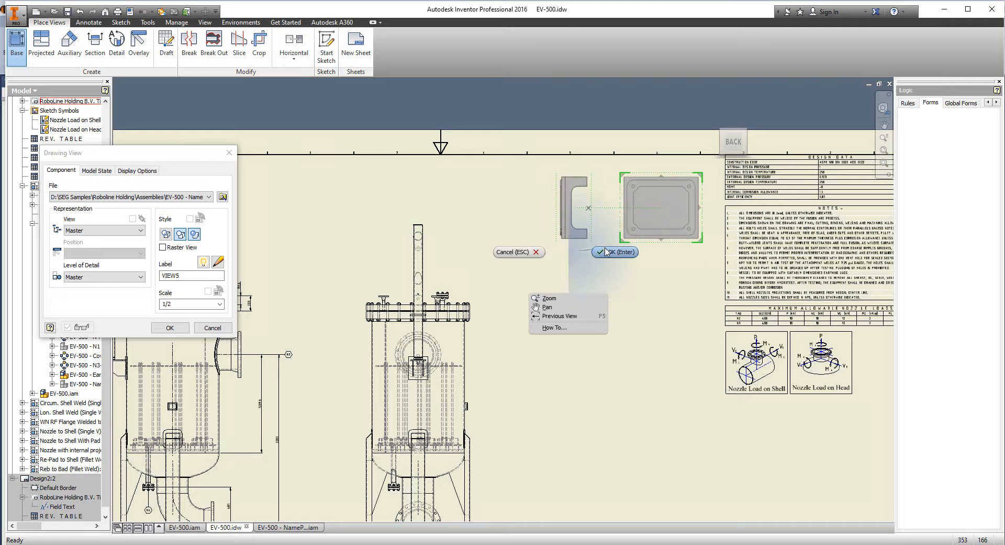
{"action": "left_click", "coordinate": [606, 252]}
- Display the nameplate's front and side views unshaded with hidden lines removed
{"action": "scroll", "coordinate": [619, 227], "scroll_direction": "up", "scroll_amount": 3}
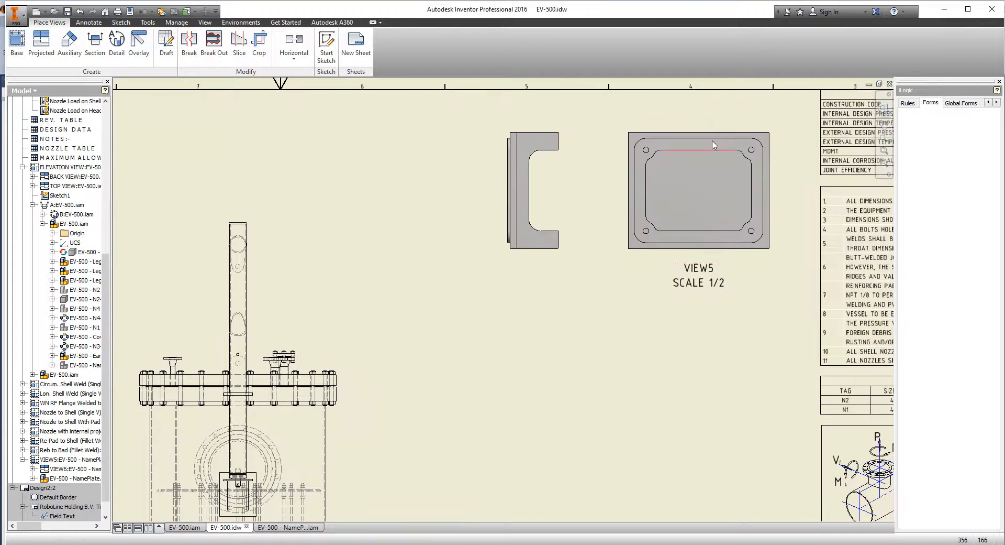
{"action": "left_click", "coordinate": [170, 328]}
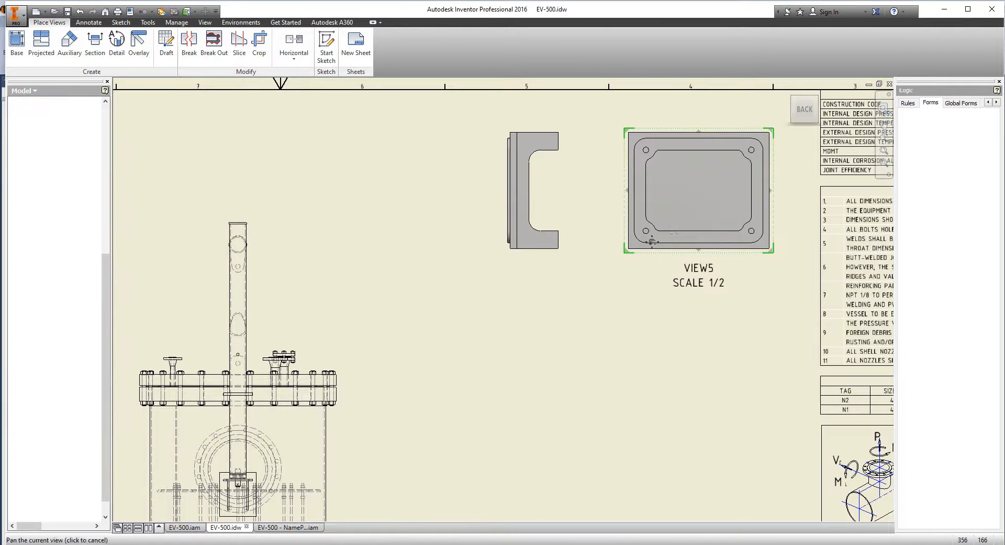
{"action": "middle_click_drag", "start_coordinate": [723, 284], "coordinate": [644, 361]}
- Label the nameplate view NAMEPLATE DETAIL and move the label to a central position beneath both views
{"action": "double_click", "coordinate": [681, 345]}
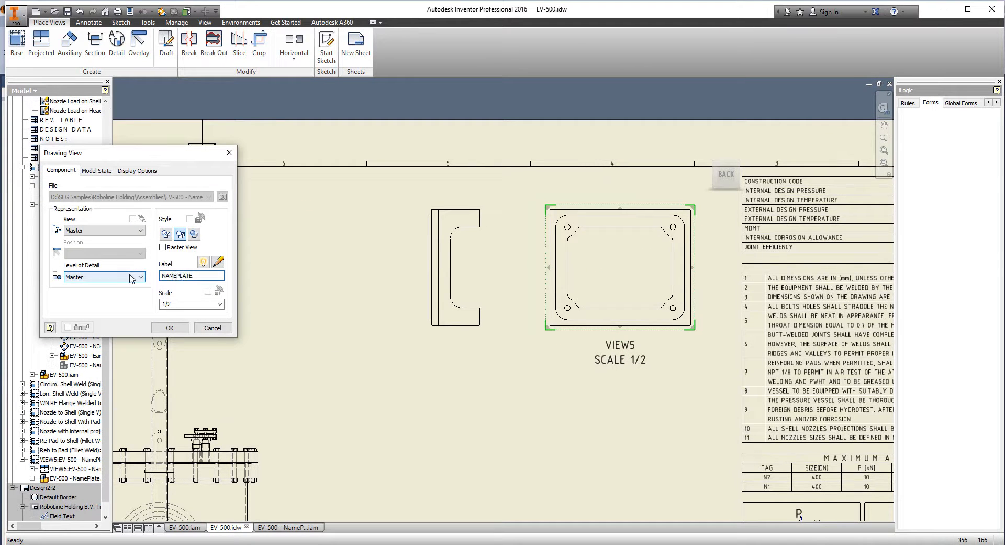
{"action": "type", "text": "NAMEPLATE DETAIL"}
{"action": "key", "text": "Return"}
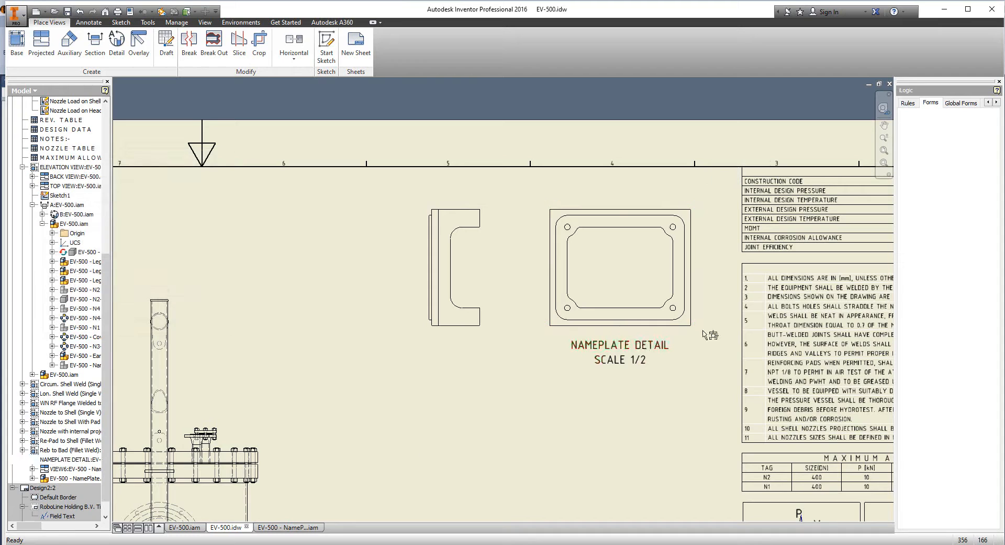
{"action": "middle_click_drag", "start_coordinate": [616, 367], "coordinate": [611, 356]}
{"action": "left_click_drag", "start_coordinate": [548, 378], "coordinate": [529, 361]}
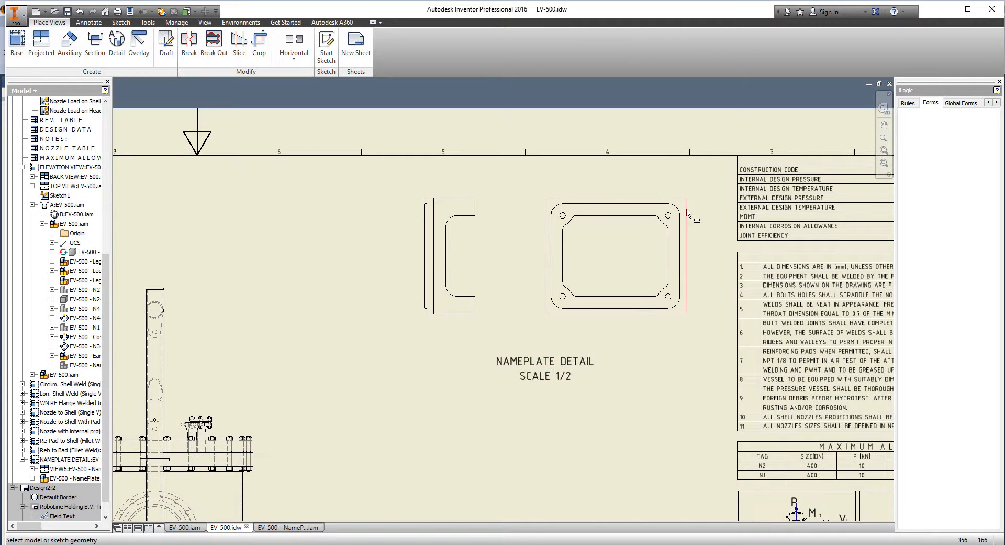
- Dimension the nameplate front view's overall height and width and the rounded plate's height
{"action": "left_click", "coordinate": [701, 220]}
{"action": "scroll", "coordinate": [672, 199], "scroll_direction": "up", "scroll_amount": 3}
{"action": "left_click", "coordinate": [680, 195]}
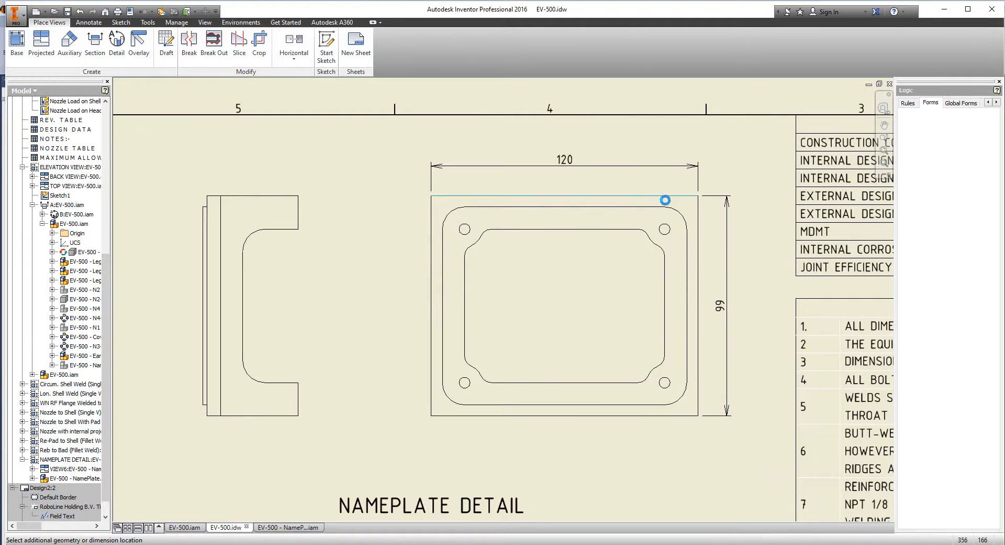
{"action": "left_click", "coordinate": [662, 206]}
{"action": "left_click", "coordinate": [613, 404]}
{"action": "scroll", "coordinate": [691, 322], "scroll_direction": "up", "scroll_amount": 3}
{"action": "left_click", "coordinate": [731, 323]}
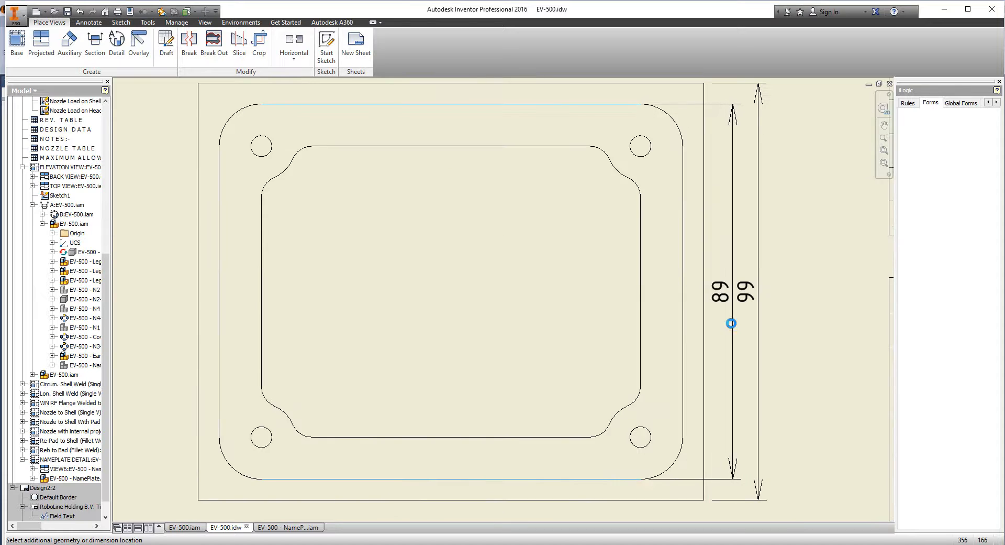
- Dimension the rounded plate's width in the front view and the bracket's depth, arm length and inner radius in the side view
{"action": "scroll", "coordinate": [731, 323], "scroll_direction": "down", "scroll_amount": 2}
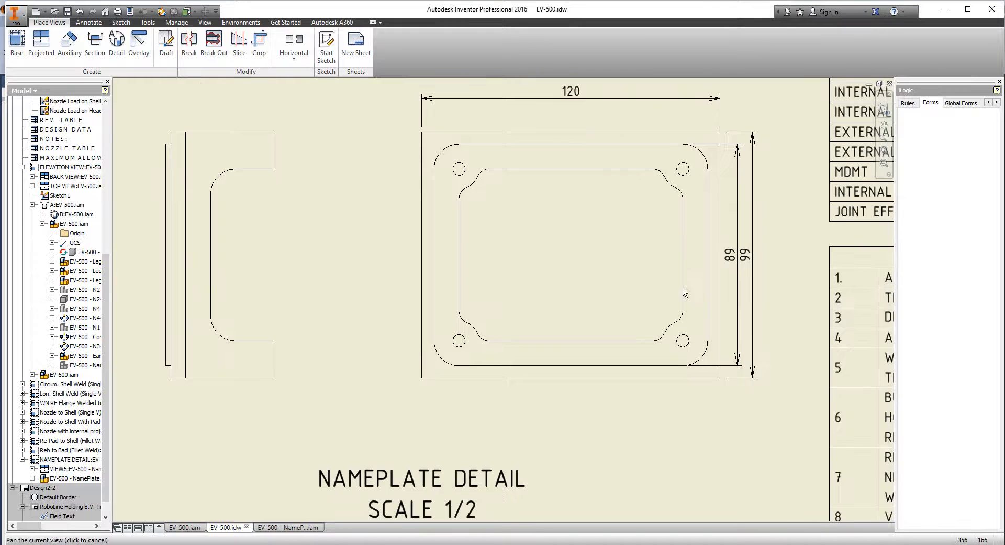
{"action": "left_click", "coordinate": [563, 172]}
{"action": "middle_click_drag", "start_coordinate": [271, 228], "coordinate": [427, 204]}
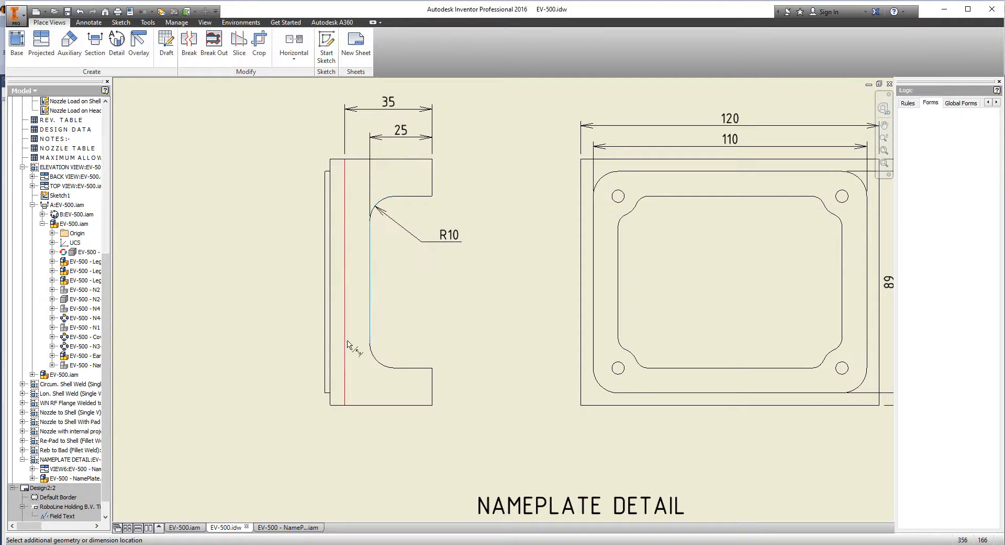
- Dimension the thicknesses of the bracket web, backing plate and nameplate in the nameplate detail's side view
{"action": "left_click", "coordinate": [365, 444]}
{"action": "left_click", "coordinate": [331, 172]}
{"action": "left_click", "coordinate": [344, 167]}
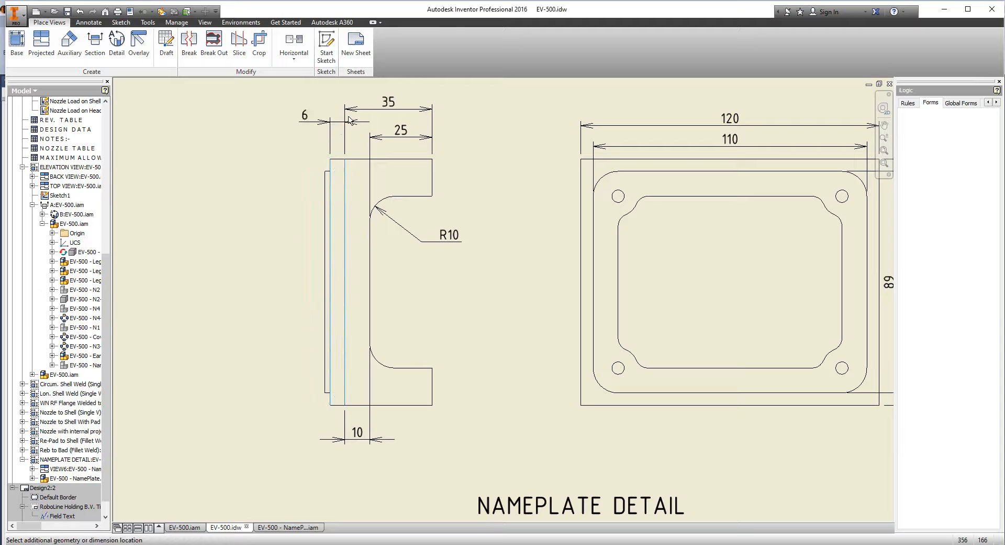
{"action": "left_click", "coordinate": [336, 109]}
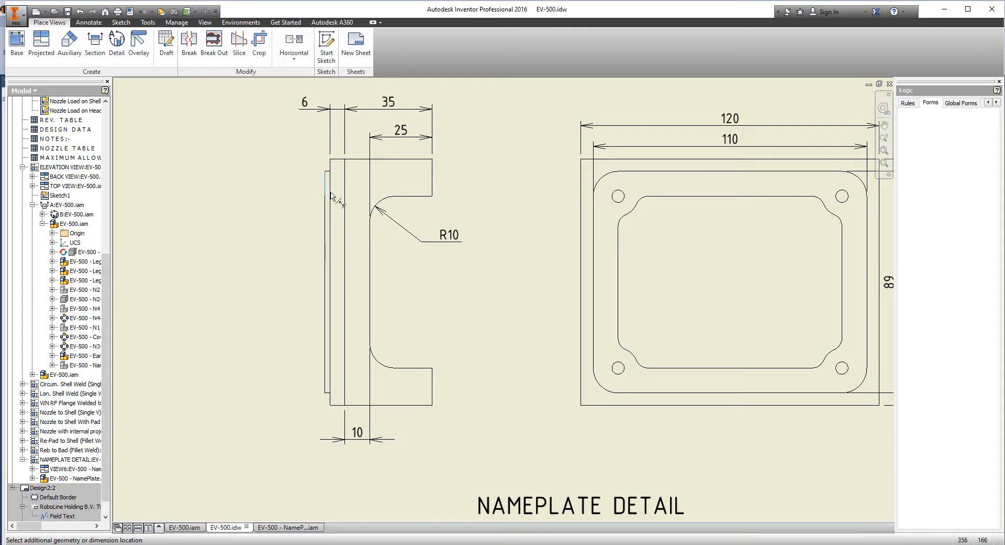
{"action": "scroll", "coordinate": [478, 220], "scroll_direction": "down", "scroll_amount": 3}
{"action": "scroll", "coordinate": [613, 195], "scroll_direction": "up", "scroll_amount": 2}
- Show hidden lines in the nameplate front view and dimension the thickness of the bracket hidden behind the plate
{"action": "double_click", "coordinate": [449, 233]}
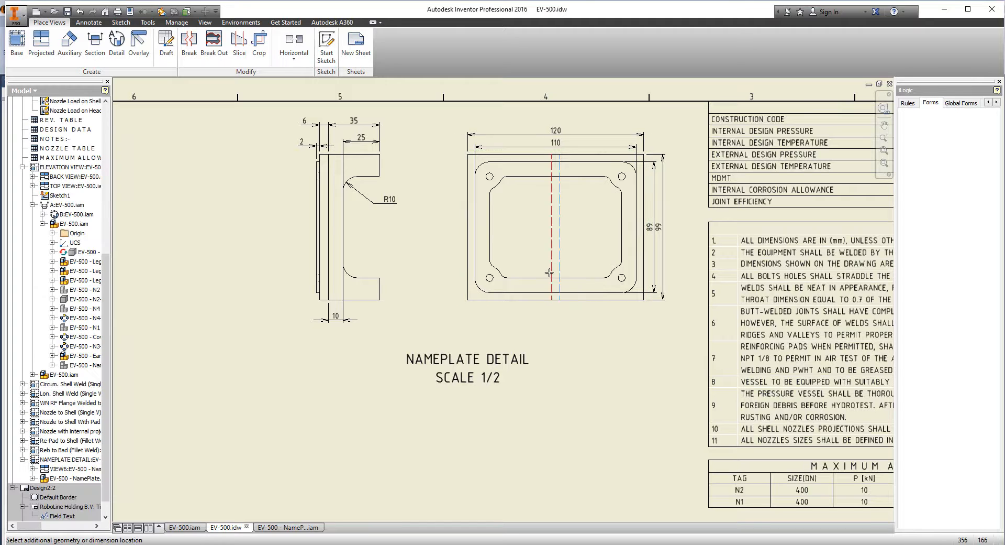
{"action": "left_click", "coordinate": [561, 321]}
{"action": "right_click", "coordinate": [607, 220]}
{"action": "left_click", "coordinate": [642, 220]}
{"action": "middle_click", "coordinate": [642, 220]}
{"action": "middle_click", "coordinate": [641, 220]}
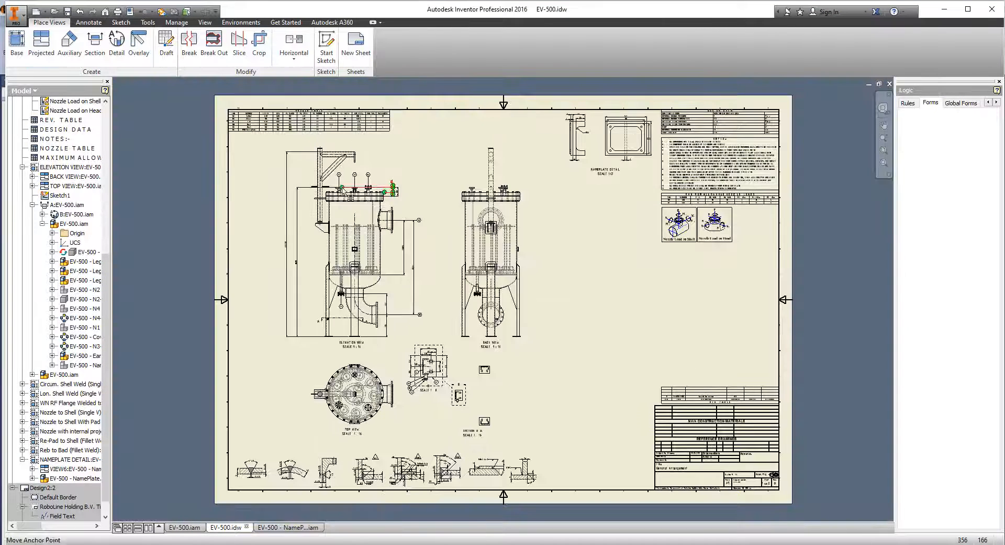
- Save the drawing, close the nameplate assembly and switch to the EV-500 assembly
{"action": "left_click", "coordinate": [68, 13]}
{"action": "left_click", "coordinate": [320, 526]}
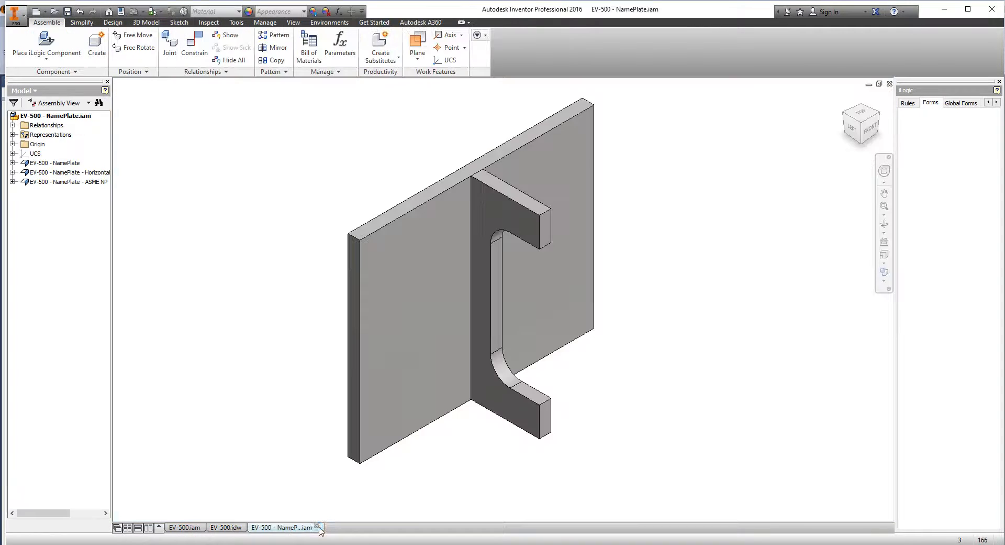
{"action": "left_click", "coordinate": [178, 532]}
- Open the Internal Assembly from the vessel model and open the Holder Assembly from its first pattern element
{"action": "middle_click_drag", "start_coordinate": [595, 193], "coordinate": [550, 303], "text": "shift"}
{"action": "scroll", "coordinate": [531, 160], "scroll_direction": "up", "scroll_amount": 4}
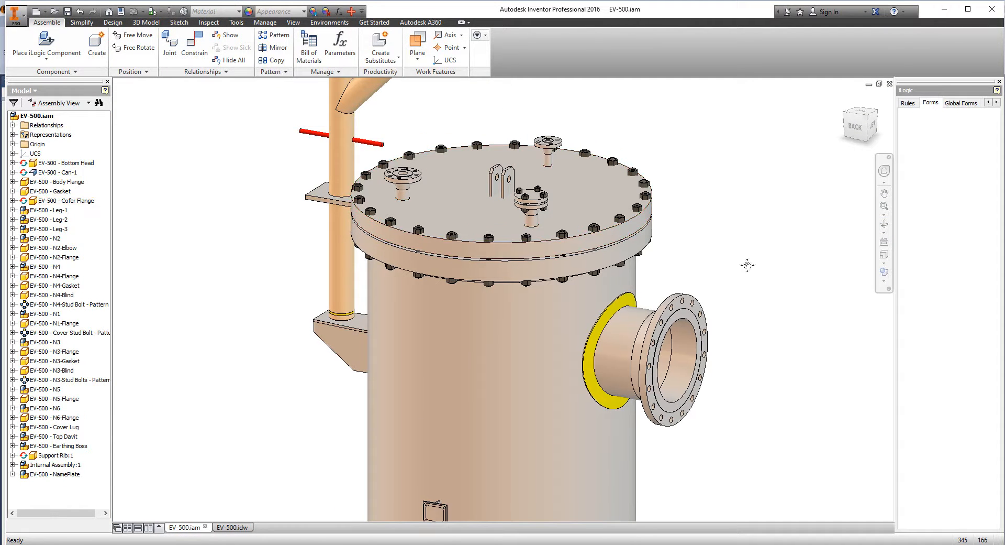
{"action": "middle_click_drag", "start_coordinate": [592, 355], "coordinate": [538, 287]}
{"action": "mouse_move", "coordinate": [516, 471]}
{"action": "middle_mouse_down"}
{"action": "mouse_move", "coordinate": [466, 324]}
{"action": "mouse_move", "coordinate": [505, 341]}
{"action": "mouse_move", "coordinate": [553, 452]}
{"action": "middle_mouse_up"}
{"action": "middle_click_drag", "start_coordinate": [401, 297], "coordinate": [448, 401]}
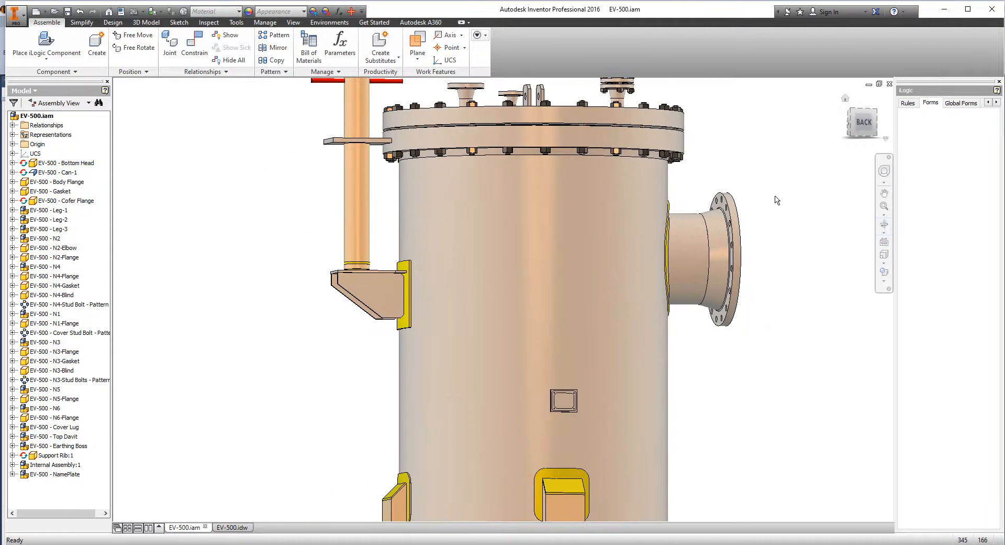
{"action": "middle_click_drag", "start_coordinate": [670, 280], "coordinate": [646, 234]}
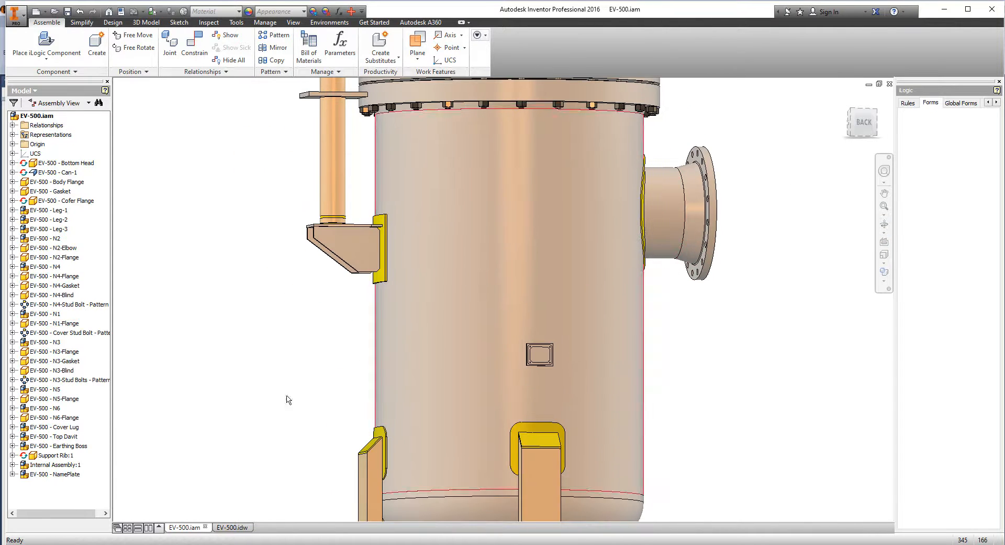
{"action": "right_click", "coordinate": [70, 466]}
{"action": "left_click", "coordinate": [83, 271]}
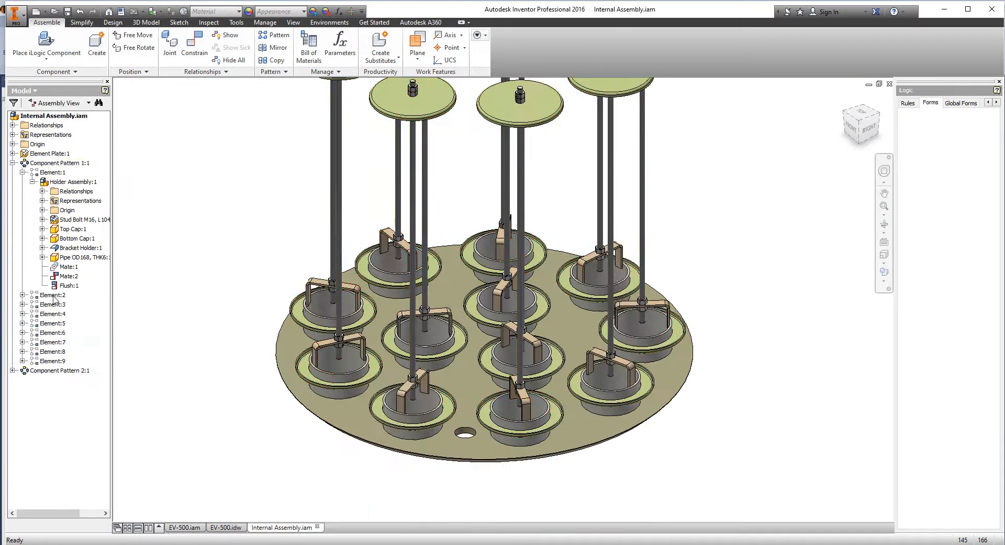
{"action": "right_click", "coordinate": [73, 182]}
{"action": "left_click", "coordinate": [86, 205]}
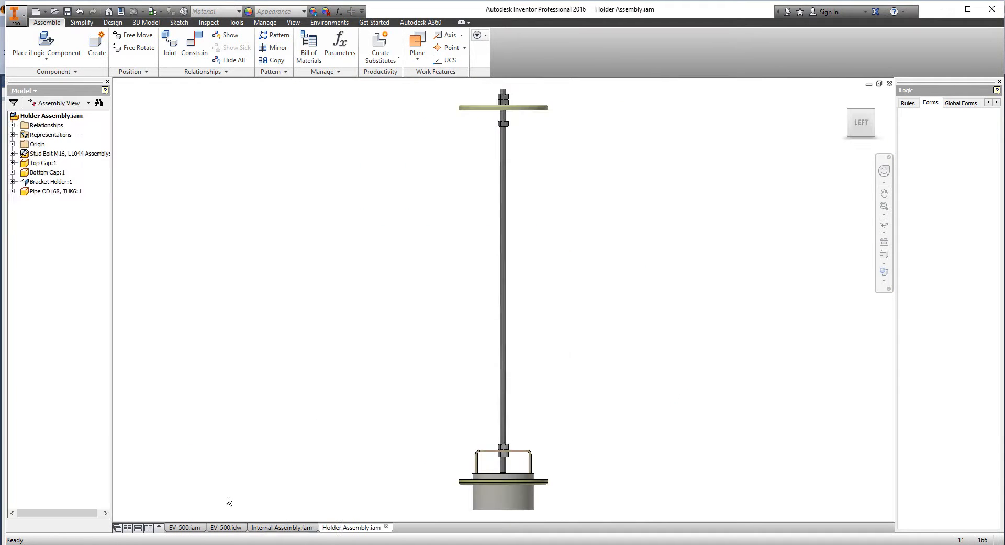
- Place a base view of the Holder Assembly above the revision table at scale 1:8, labelled HOLDER DETAIL
{"action": "left_click", "coordinate": [227, 527]}
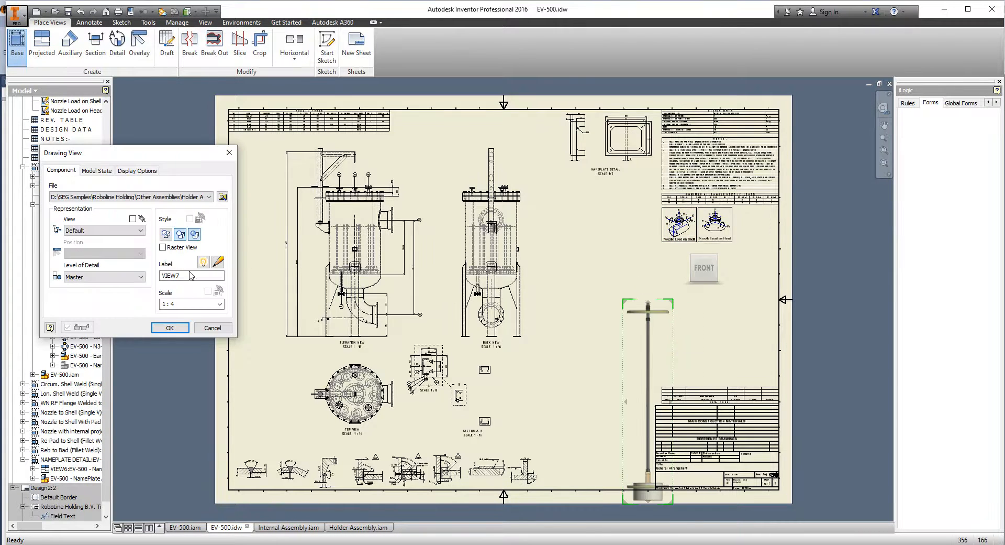
{"action": "type", "text": "8"}
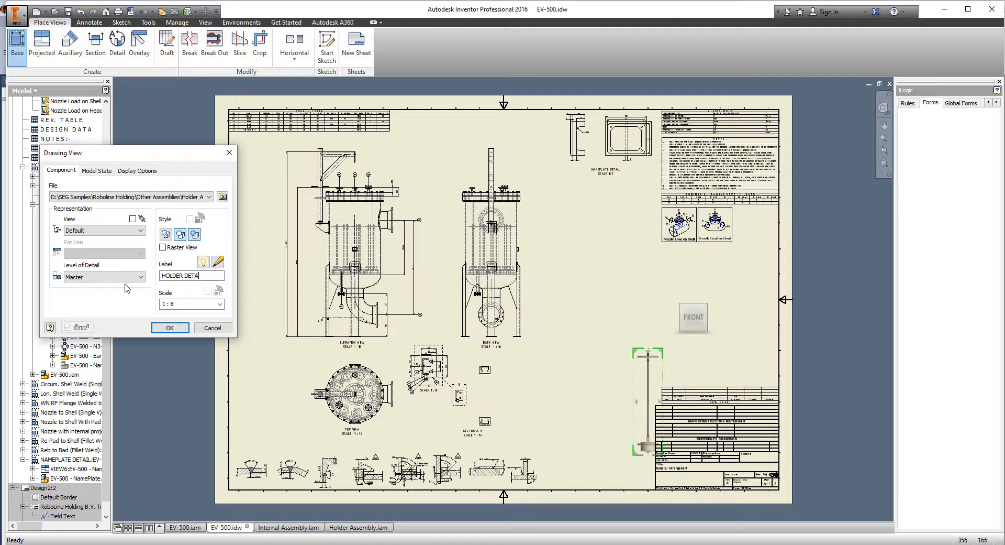
{"action": "left_click_drag", "start_coordinate": [673, 369], "coordinate": [734, 287]}
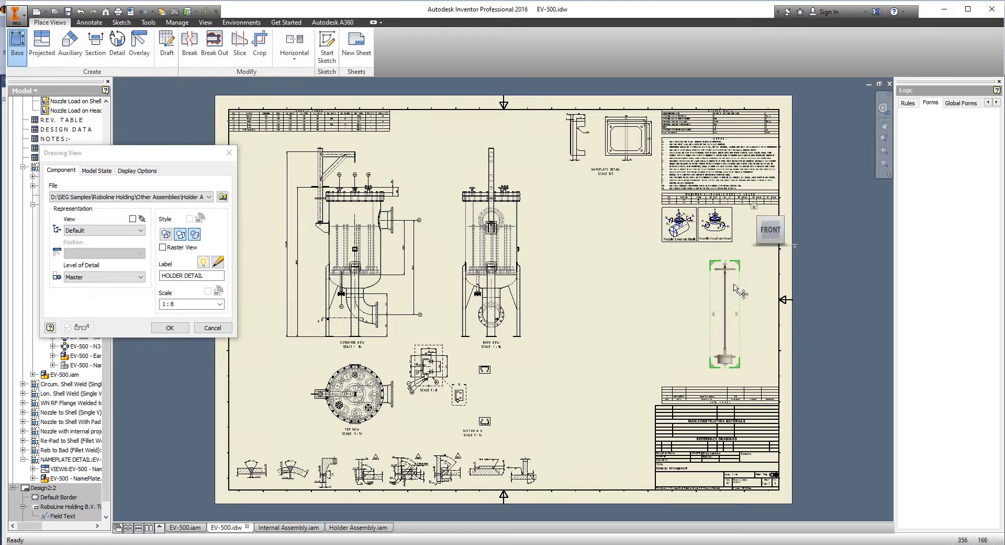
{"action": "left_click", "coordinate": [170, 328]}
- Reorient the holder view to the right side and display it unshaded with hidden lines removed
{"action": "scroll", "coordinate": [748, 314], "scroll_direction": "down", "scroll_amount": 6}
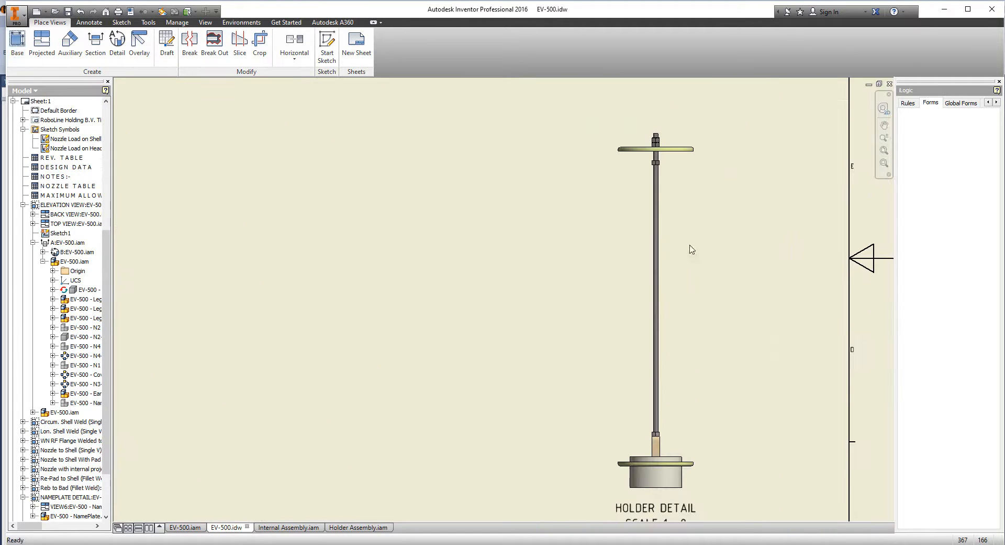
{"action": "double_click", "coordinate": [718, 236]}
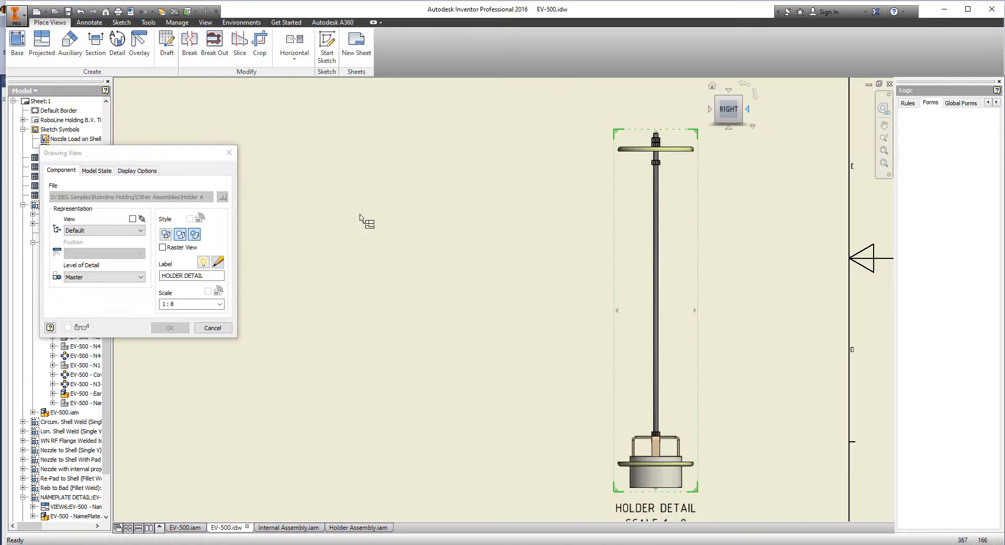
{"action": "left_click", "coordinate": [181, 238]}
{"action": "left_click", "coordinate": [136, 171]}
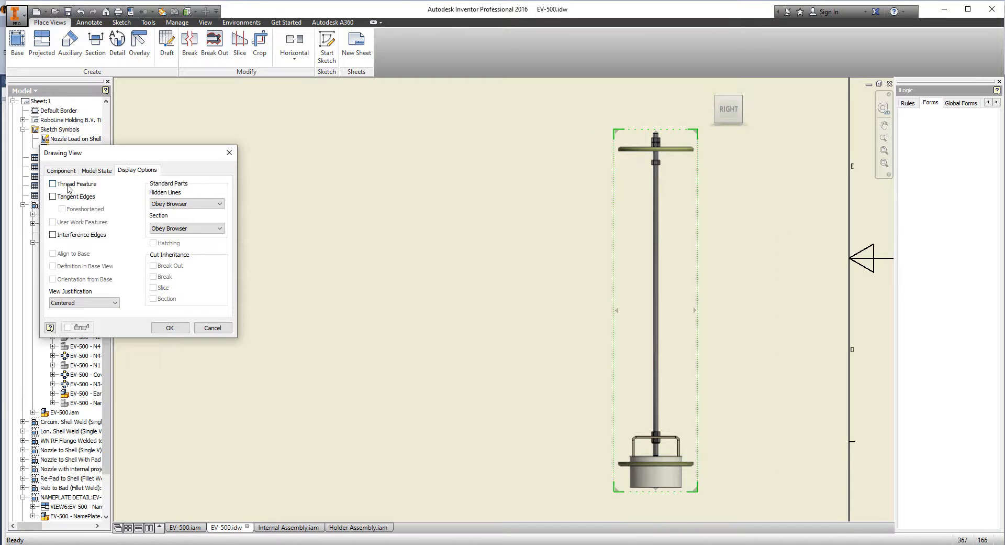
{"action": "left_click", "coordinate": [170, 328]}
- Turn on hidden lines in the HOLDER DETAIL view
{"action": "scroll", "coordinate": [679, 383], "scroll_direction": "down", "scroll_amount": 5}
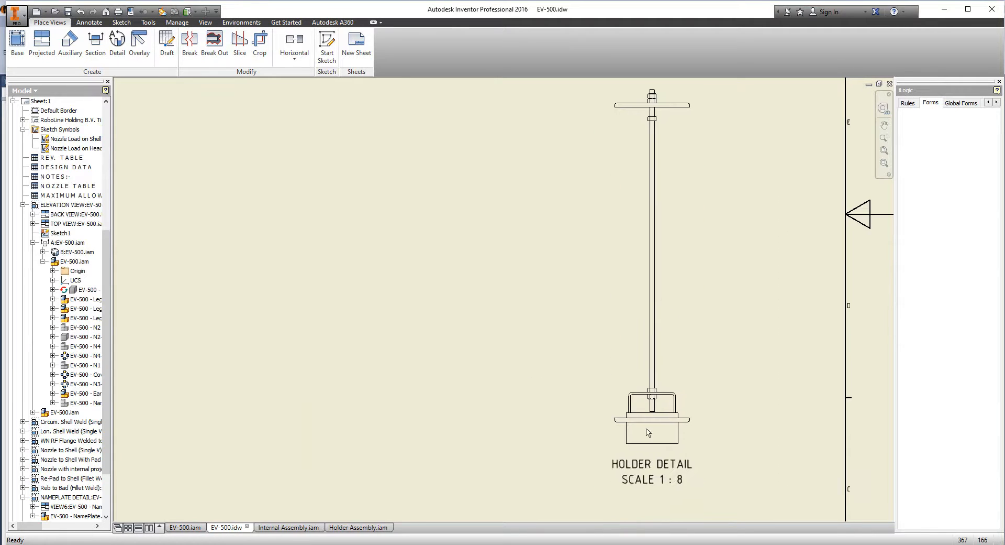
{"action": "middle_click_drag", "start_coordinate": [666, 411], "coordinate": [657, 304]}
{"action": "double_click", "coordinate": [707, 262]}
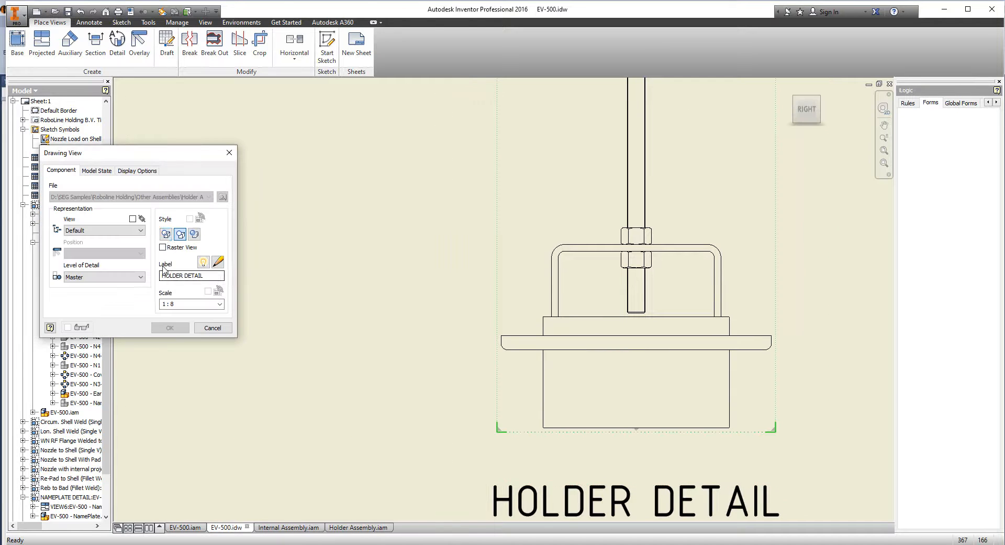
{"action": "left_click", "coordinate": [170, 328]}
- Dimension the holder pipe's outside diameter and wall thickness beneath the view
{"action": "middle_click_drag", "start_coordinate": [672, 458], "coordinate": [627, 265]}
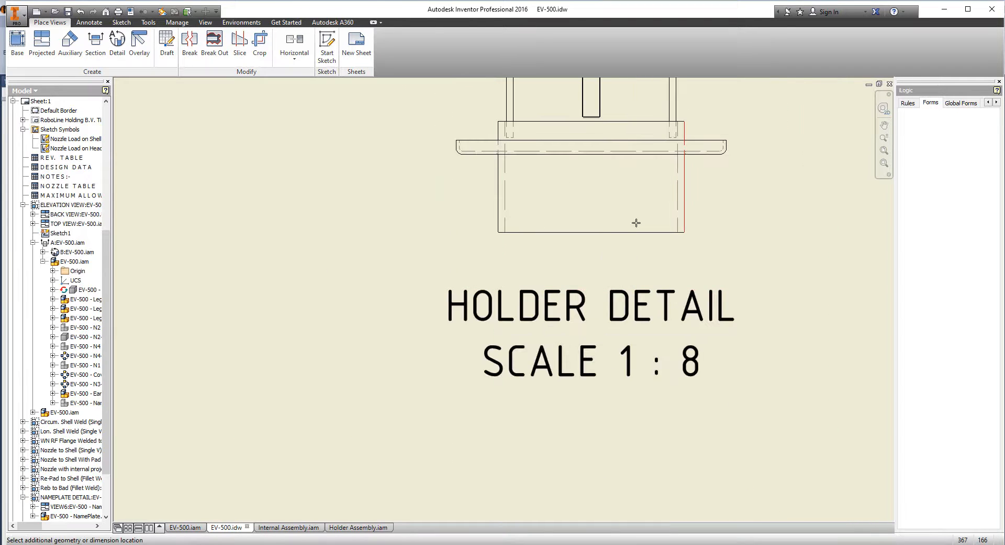
{"action": "left_click", "coordinate": [587, 281]}
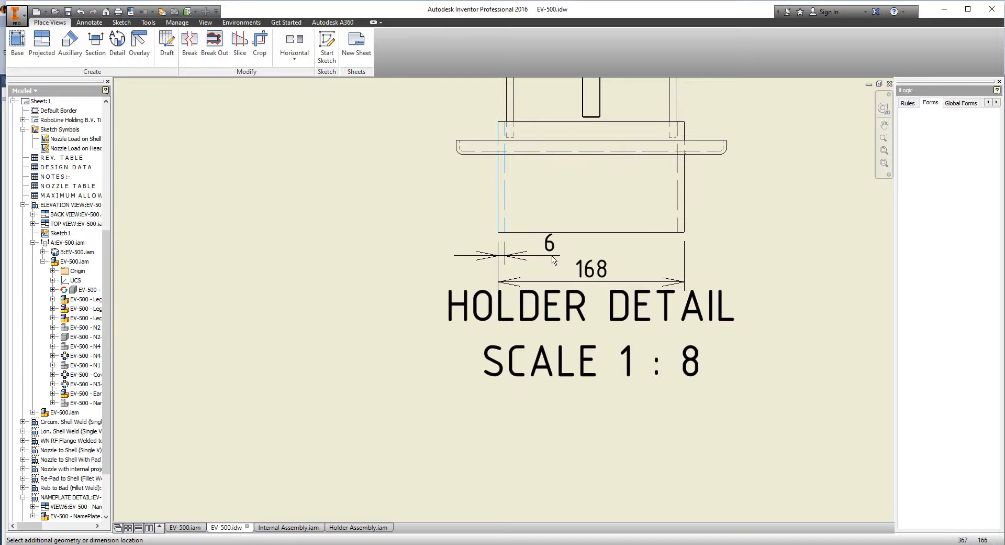
{"action": "left_click", "coordinate": [554, 260]}
{"action": "scroll", "coordinate": [644, 306], "scroll_direction": "down", "scroll_amount": 4}
{"action": "left_click_drag", "start_coordinate": [639, 331], "coordinate": [639, 332]}
{"action": "scroll", "coordinate": [599, 262], "scroll_direction": "up", "scroll_amount": 3}
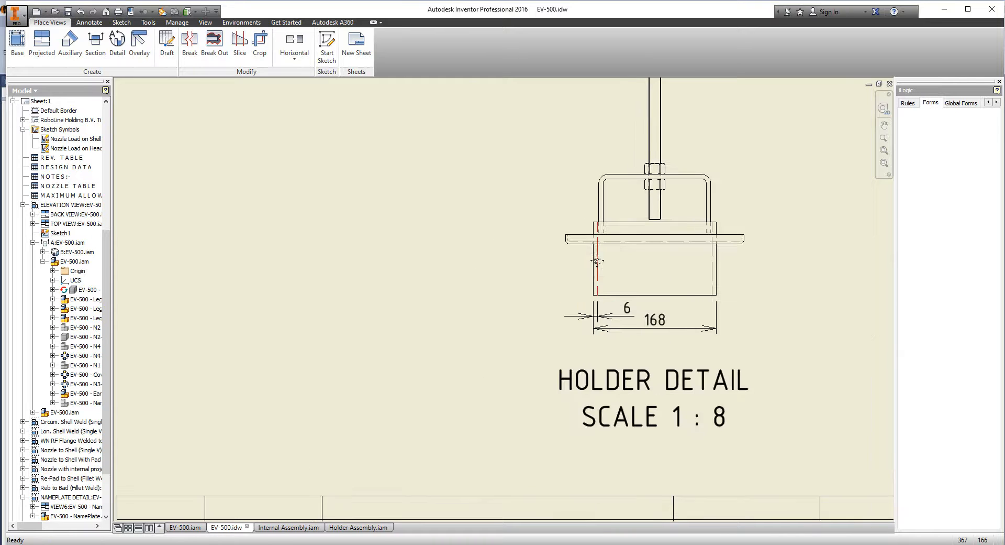
- Dimension the holder pipe's height and the distance from the bottom cap's underside to the stud's lower end
{"action": "middle_click_drag", "start_coordinate": [597, 260], "coordinate": [600, 272]}
{"action": "key", "text": "d"}
{"action": "left_click", "coordinate": [597, 271]}
{"action": "left_click", "coordinate": [645, 259]}
{"action": "scroll", "coordinate": [655, 236], "scroll_direction": "up", "scroll_amount": 6}
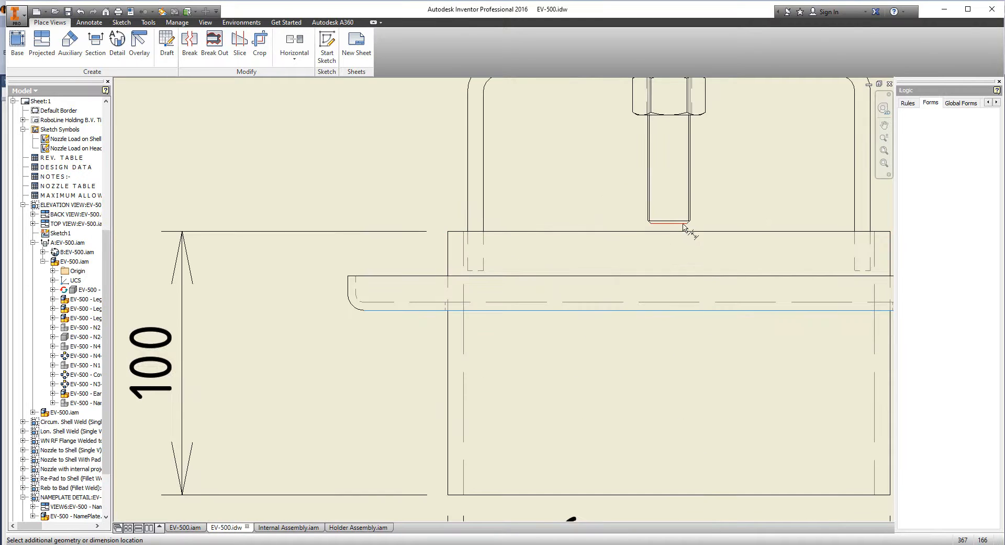
{"action": "left_click", "coordinate": [682, 223]}
{"action": "scroll", "coordinate": [442, 223], "scroll_direction": "down", "scroll_amount": 5}
{"action": "scroll", "coordinate": [597, 174], "scroll_direction": "down", "scroll_amount": 1}
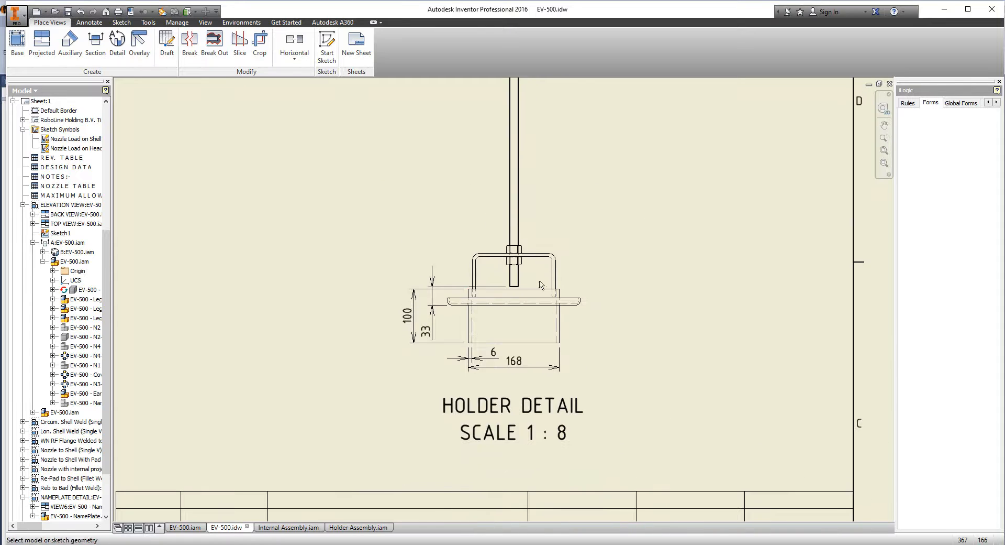
- Dimension the stud bolt's overall length from its lower end to its upper end
{"action": "scroll", "coordinate": [548, 246], "scroll_direction": "up", "scroll_amount": 5}
{"action": "left_click", "coordinate": [548, 246]}
{"action": "scroll", "coordinate": [565, 215], "scroll_direction": "down", "scroll_amount": 7}
{"action": "middle_click_drag", "start_coordinate": [554, 128], "coordinate": [565, 220]}
{"action": "scroll", "coordinate": [566, 221], "scroll_direction": "up", "scroll_amount": 7}
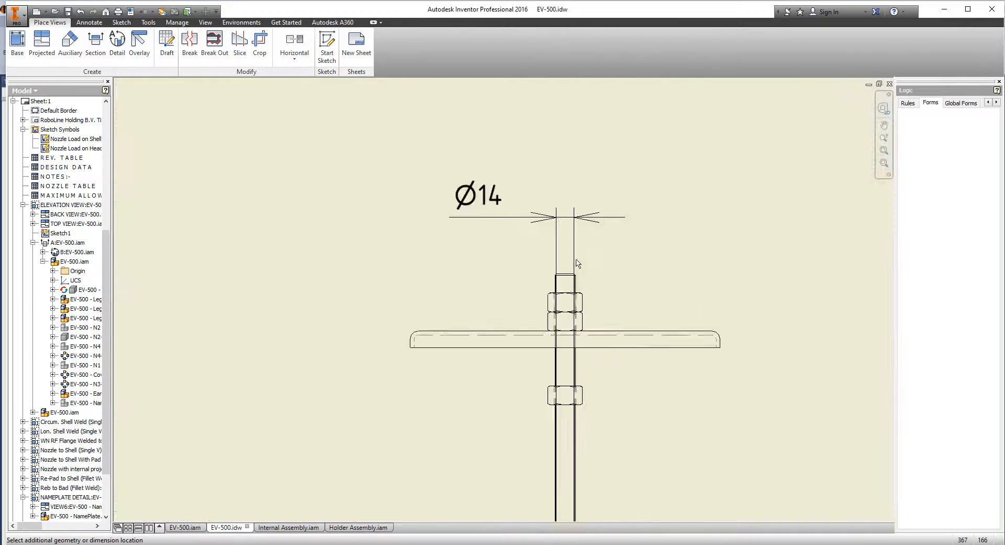
{"action": "left_click", "coordinate": [574, 318]}
{"action": "scroll", "coordinate": [574, 317], "scroll_direction": "down", "scroll_amount": 7}
{"action": "middle_click_drag", "start_coordinate": [556, 288], "coordinate": [386, 241]}
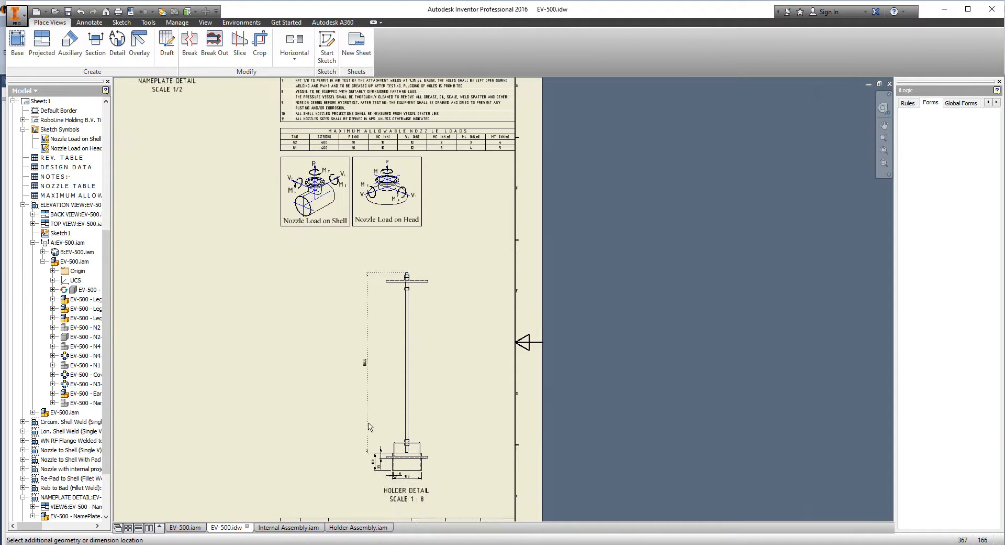
- Dimension the stud bolt's projection above the top cap's upper face
{"action": "scroll", "coordinate": [407, 278], "scroll_direction": "up", "scroll_amount": 5}
{"action": "middle_click_drag", "start_coordinate": [408, 278], "coordinate": [479, 295]}
{"action": "scroll", "coordinate": [473, 313], "scroll_direction": "up", "scroll_amount": 4}
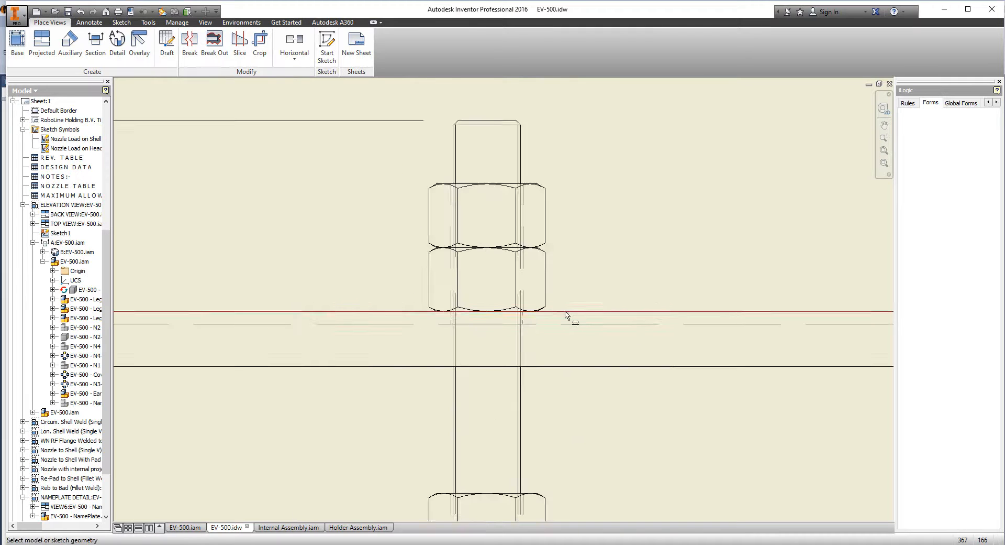
{"action": "left_click", "coordinate": [564, 312]}
{"action": "left_click", "coordinate": [507, 124]}
{"action": "scroll", "coordinate": [475, 143], "scroll_direction": "down", "scroll_amount": 5}
{"action": "scroll", "coordinate": [556, 162], "scroll_direction": "up", "scroll_amount": 3}
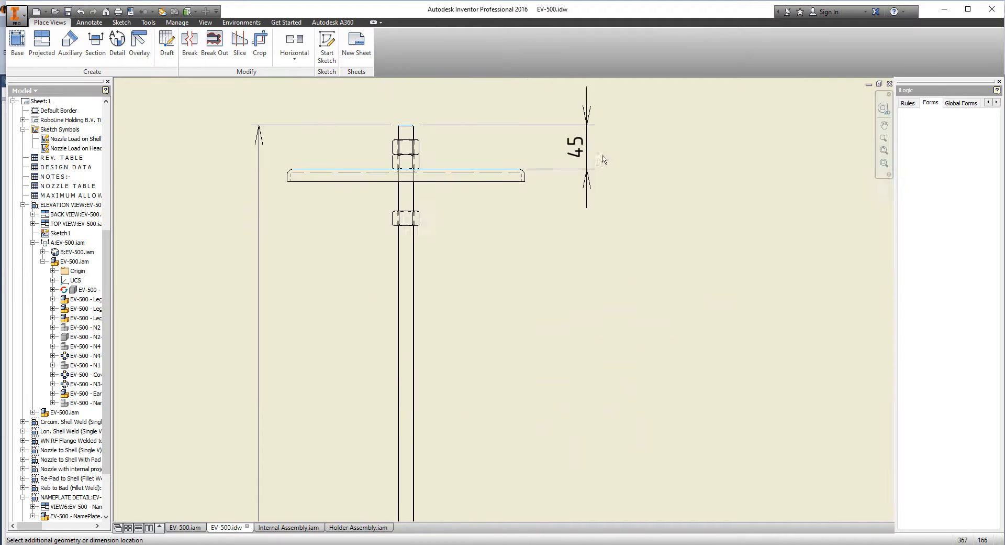
- Dimension the distance from the top cap's upper face to the top of the nut beneath it
{"action": "left_click", "coordinate": [512, 168]}
{"action": "scroll", "coordinate": [405, 211], "scroll_direction": "up", "scroll_amount": 4}
{"action": "left_click", "coordinate": [422, 210]}
{"action": "scroll", "coordinate": [516, 205], "scroll_direction": "down", "scroll_amount": 5}
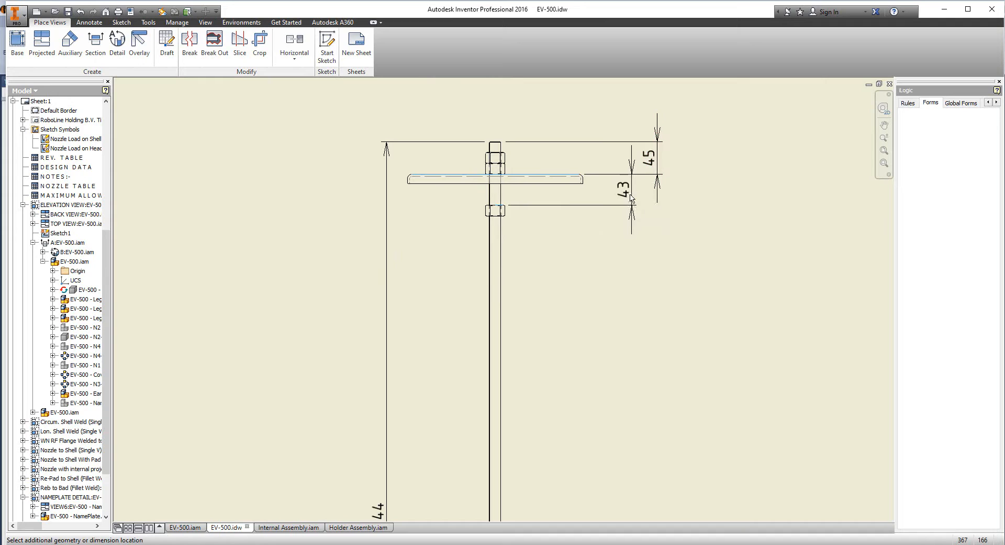
- Dimension the stud bolt's diameter across its outer edges midway along the shaft
{"action": "scroll", "coordinate": [539, 151], "scroll_direction": "up", "scroll_amount": 6}
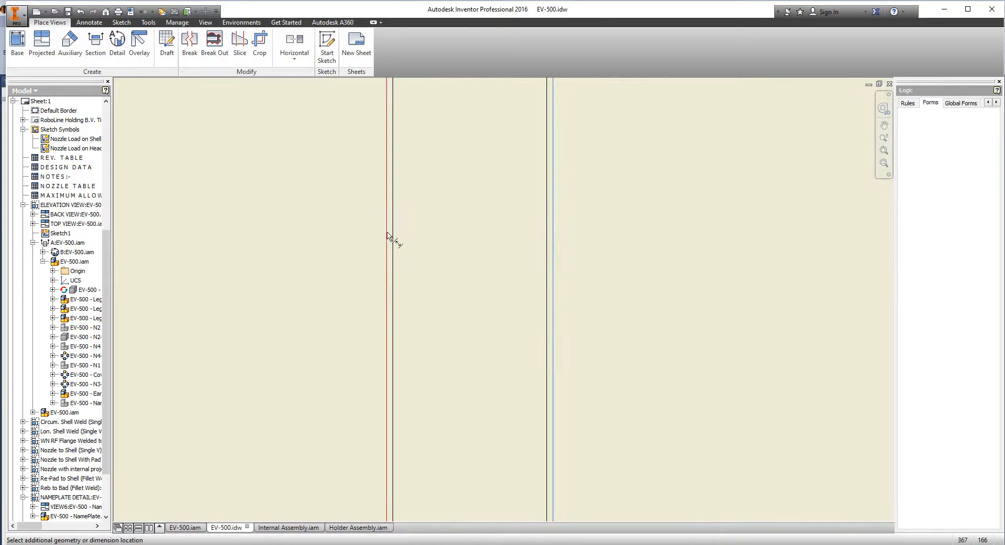
{"action": "left_click", "coordinate": [388, 235]}
{"action": "scroll", "coordinate": [610, 220], "scroll_direction": "down", "scroll_amount": 6}
{"action": "left_click", "coordinate": [628, 226]}
{"action": "scroll", "coordinate": [632, 233], "scroll_direction": "down", "scroll_amount": 3}
{"action": "scroll", "coordinate": [631, 420], "scroll_direction": "up", "scroll_amount": 4}
{"action": "scroll", "coordinate": [555, 309], "scroll_direction": "down", "scroll_amount": 2}
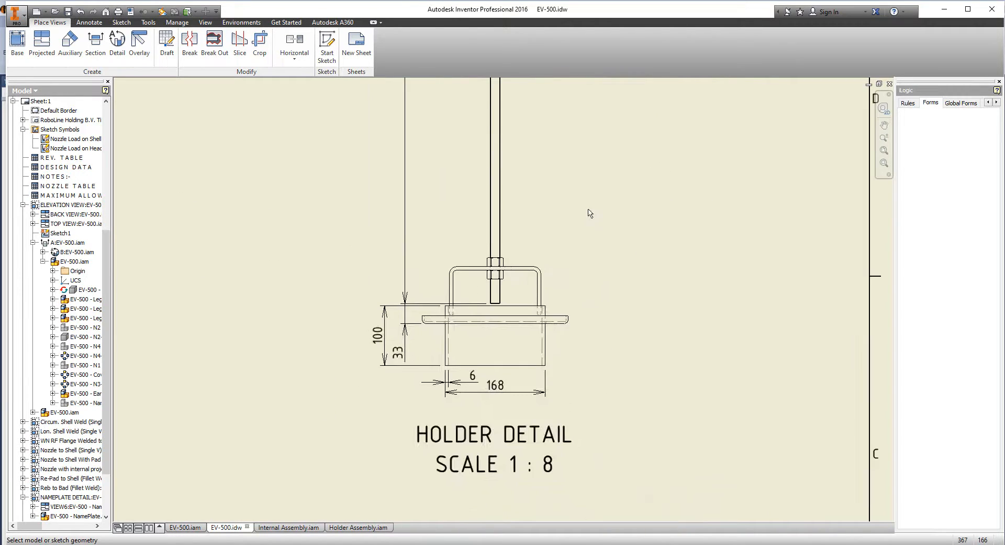
{"action": "right_click", "coordinate": [589, 210]}
{"action": "left_click", "coordinate": [587, 232]}
- Open the Top Cap part from the Holder Assembly
{"action": "scroll", "coordinate": [759, 362], "scroll_direction": "down", "scroll_amount": 7}
{"action": "scroll", "coordinate": [727, 268], "scroll_direction": "up", "scroll_amount": 3}
{"action": "left_click", "coordinate": [358, 527]}
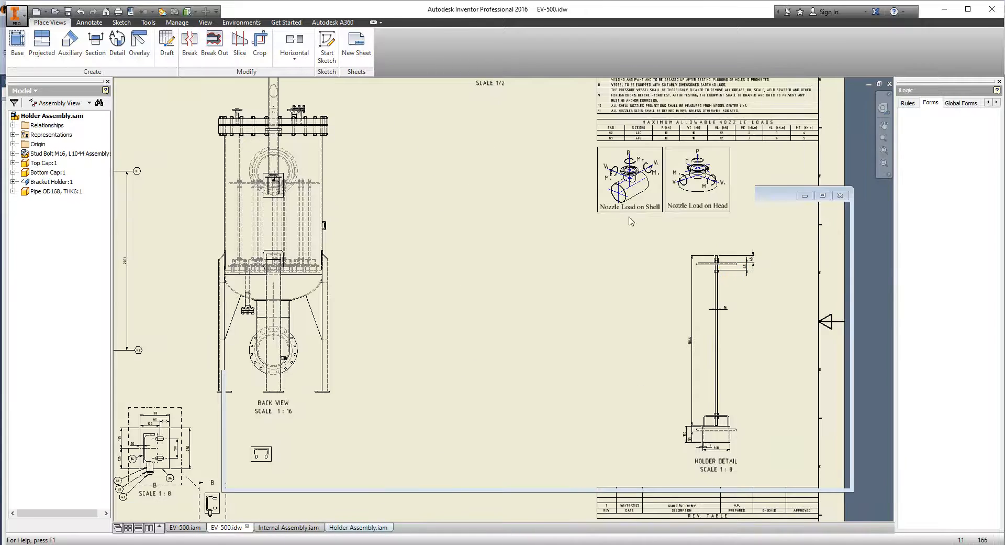
{"action": "right_click", "coordinate": [541, 111]}
{"action": "left_click", "coordinate": [545, 81]}
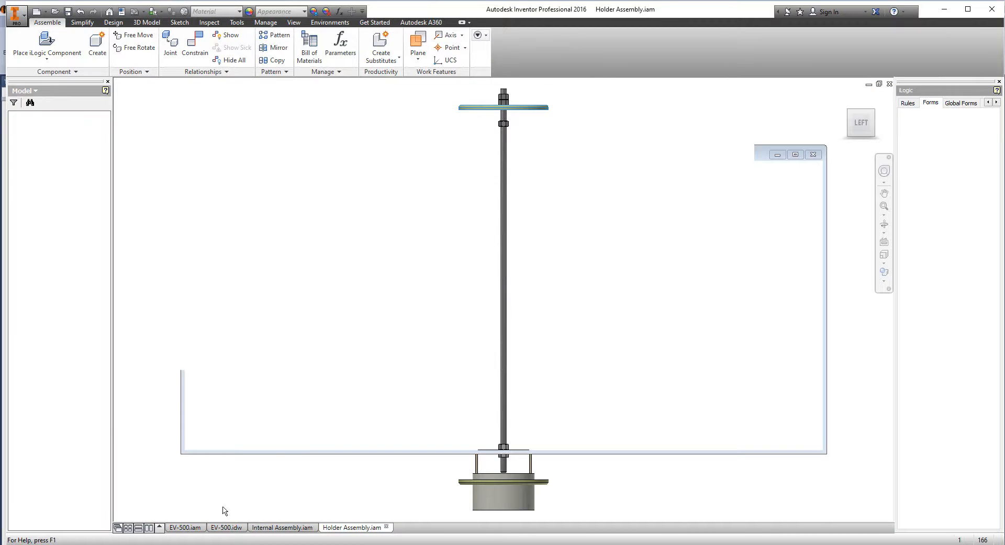
- Place a base view of the Top Cap part on the EV-500 drawing, labelled TOP CAP at scale 1/6
{"action": "left_click", "coordinate": [227, 527]}
{"action": "left_click", "coordinate": [18, 47]}
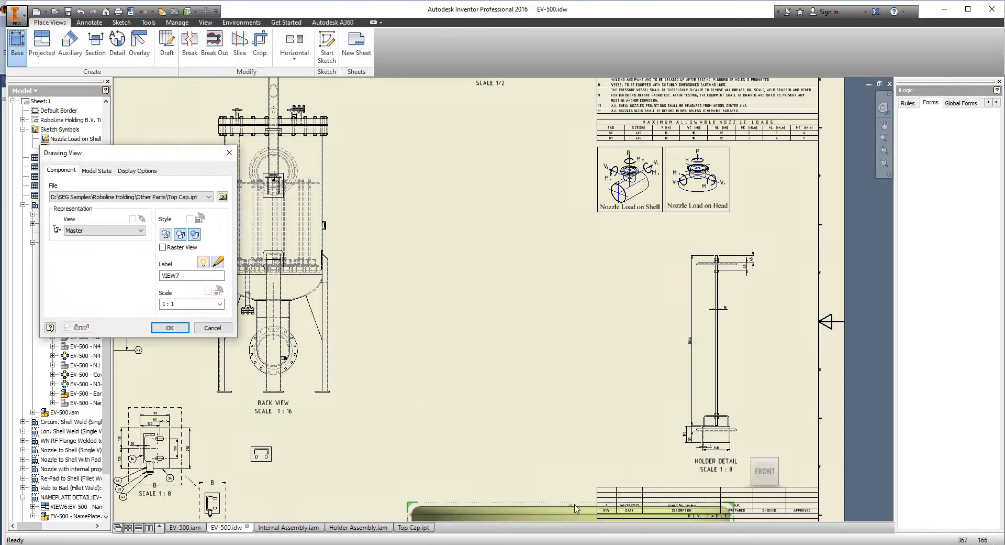
{"action": "left_click", "coordinate": [180, 304]}
{"action": "type", "text": "1/6"}
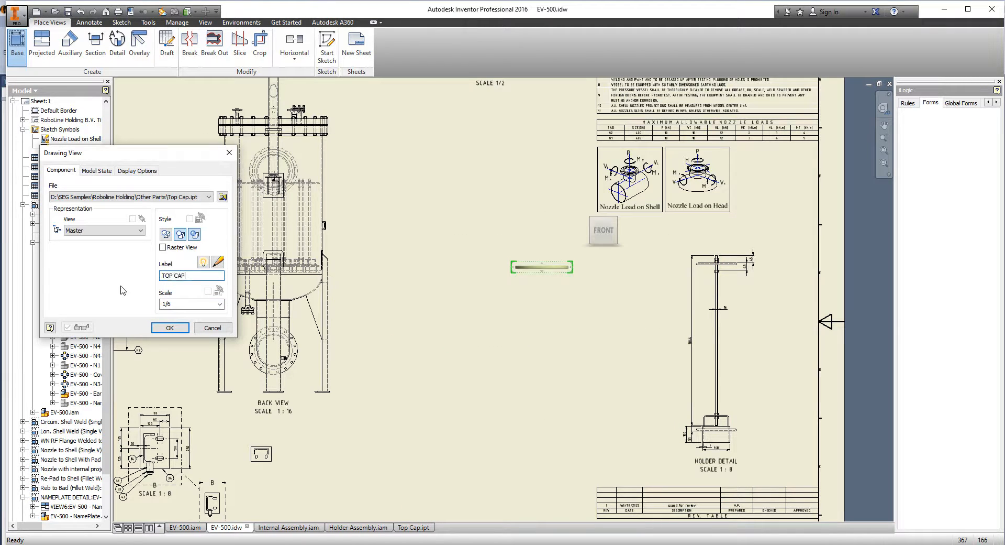
{"action": "left_click", "coordinate": [170, 328]}
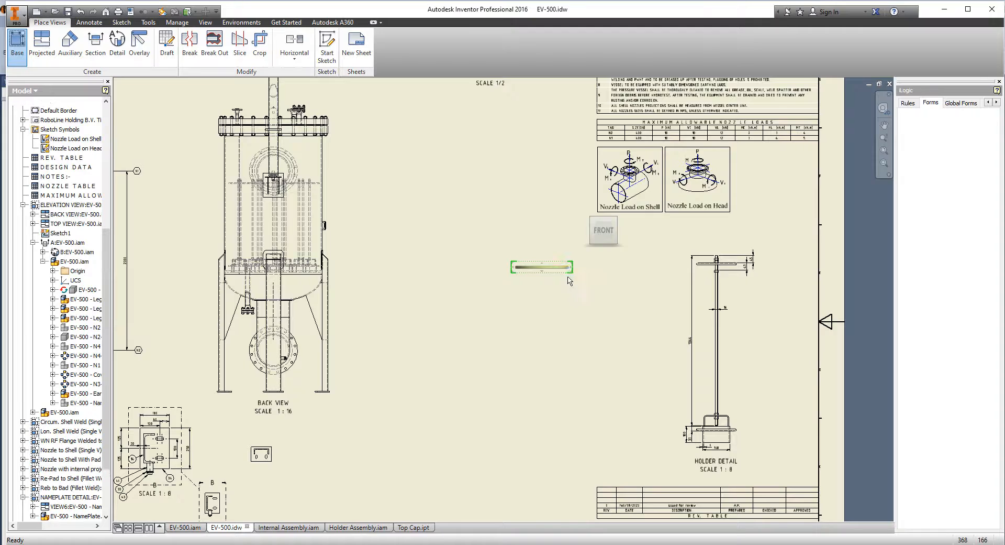
- Dimension the top cap's central hole above the view and its overall width below it
{"action": "scroll", "coordinate": [570, 280], "scroll_direction": "up", "scroll_amount": 2}
{"action": "scroll", "coordinate": [604, 293], "scroll_direction": "up", "scroll_amount": 8}
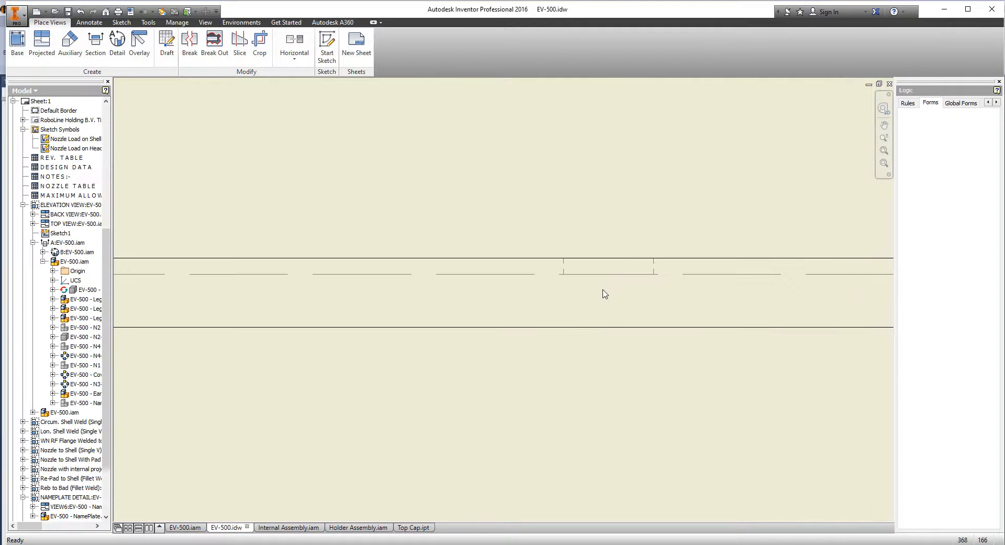
{"action": "left_click", "coordinate": [654, 265]}
{"action": "scroll", "coordinate": [564, 270], "scroll_direction": "down", "scroll_amount": 5}
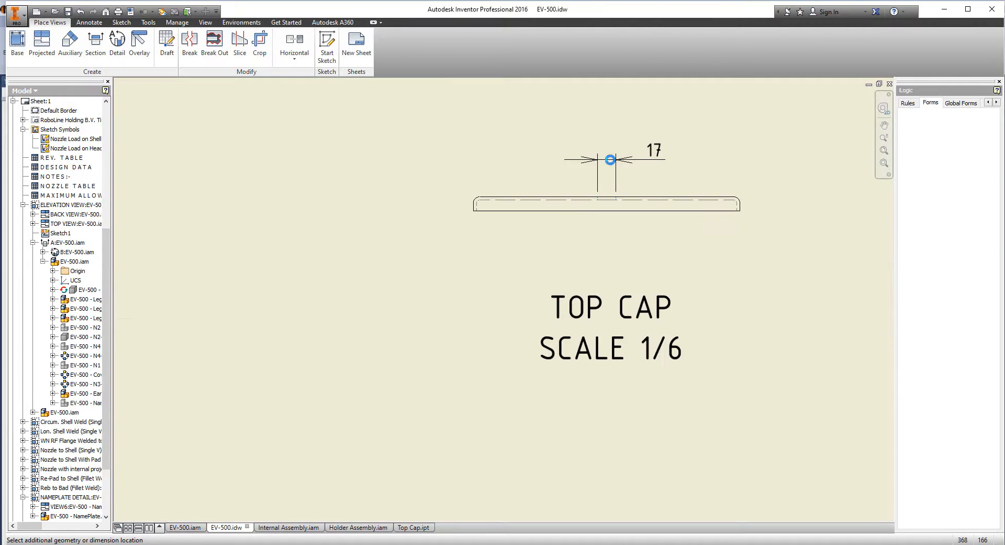
{"action": "scroll", "coordinate": [707, 224], "scroll_direction": "up", "scroll_amount": 5}
{"action": "scroll", "coordinate": [706, 224], "scroll_direction": "down", "scroll_amount": 5}
{"action": "scroll", "coordinate": [461, 219], "scroll_direction": "up", "scroll_amount": 5}
{"action": "scroll", "coordinate": [445, 193], "scroll_direction": "down", "scroll_amount": 5}
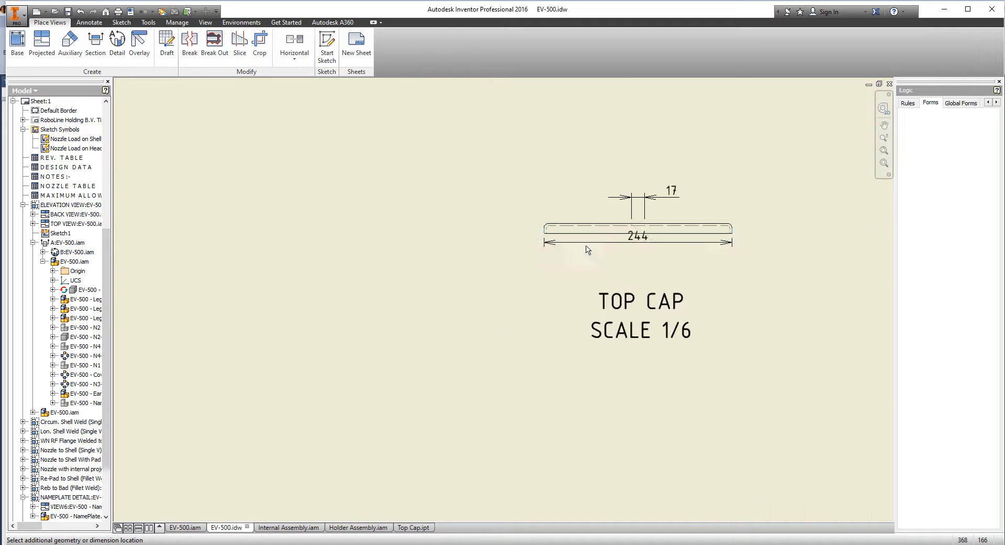
- Dimension the top cap's height beside the view and its inner width between the hidden edges below it
{"action": "scroll", "coordinate": [419, 210], "scroll_direction": "up", "scroll_amount": 5}
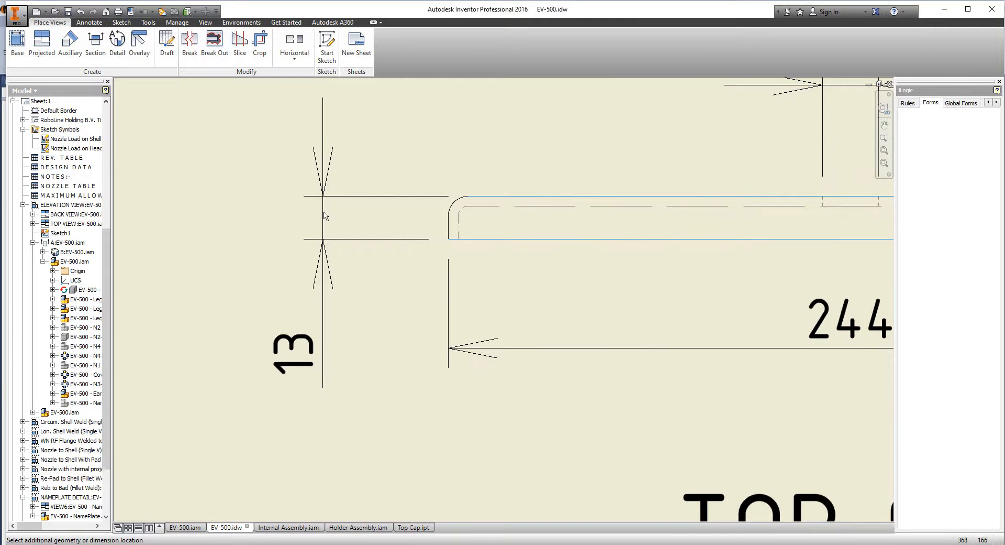
{"action": "left_click", "coordinate": [323, 213]}
{"action": "left_click", "coordinate": [459, 232]}
{"action": "scroll", "coordinate": [461, 233], "scroll_direction": "down", "scroll_amount": 5}
{"action": "scroll", "coordinate": [735, 236], "scroll_direction": "up", "scroll_amount": 5}
{"action": "left_click", "coordinate": [827, 220]}
{"action": "scroll", "coordinate": [452, 275], "scroll_direction": "down", "scroll_amount": 5}
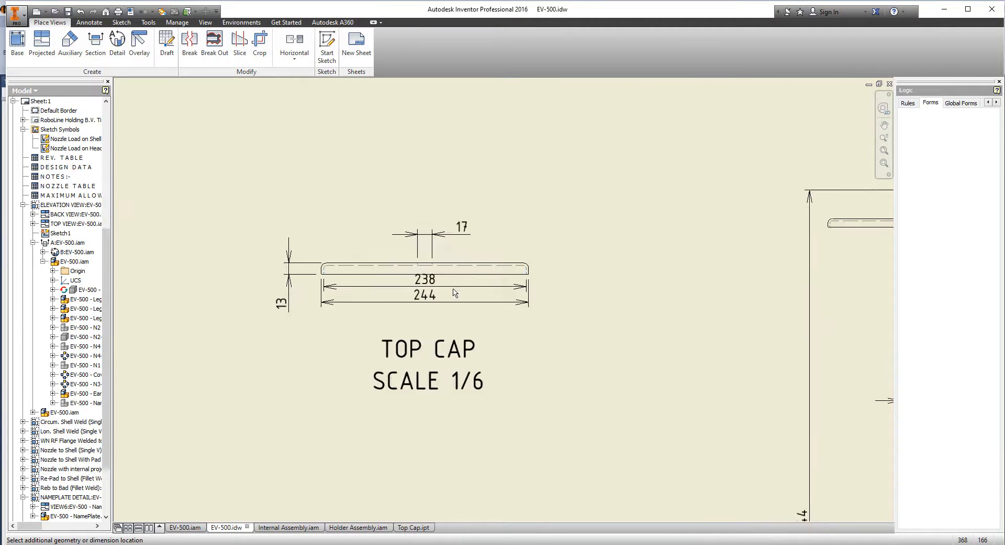
{"action": "left_click", "coordinate": [454, 291]}
- Move the top cap's inner and overall width dimensions closer to the profile, above the TOP CAP label
{"action": "scroll", "coordinate": [438, 292], "scroll_direction": "up", "scroll_amount": 5}
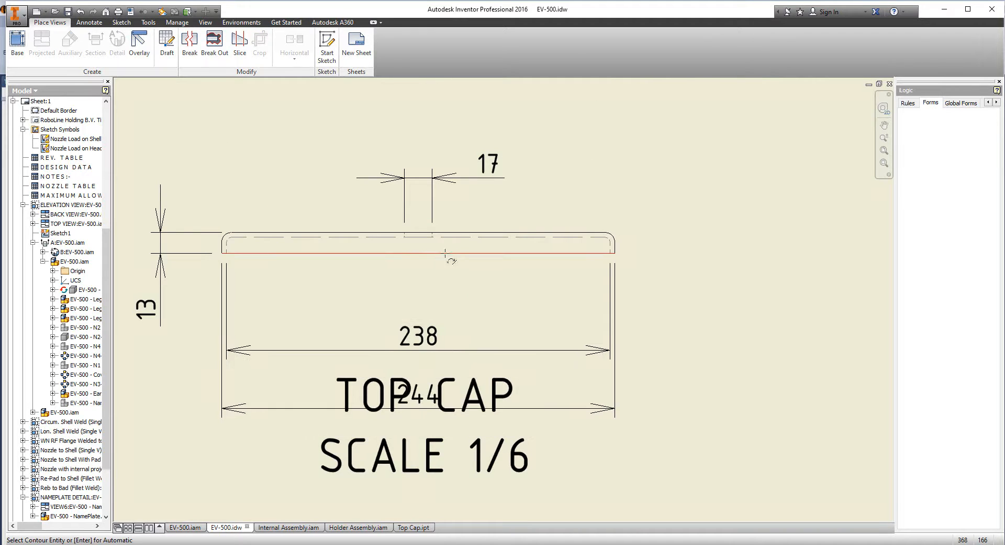
{"action": "key", "text": "Escape"}
{"action": "scroll", "coordinate": [452, 292], "scroll_direction": "down", "scroll_amount": 3}
{"action": "left_click_drag", "start_coordinate": [445, 327], "coordinate": [433, 303]}
{"action": "left_click_drag", "start_coordinate": [436, 359], "coordinate": [433, 335]}
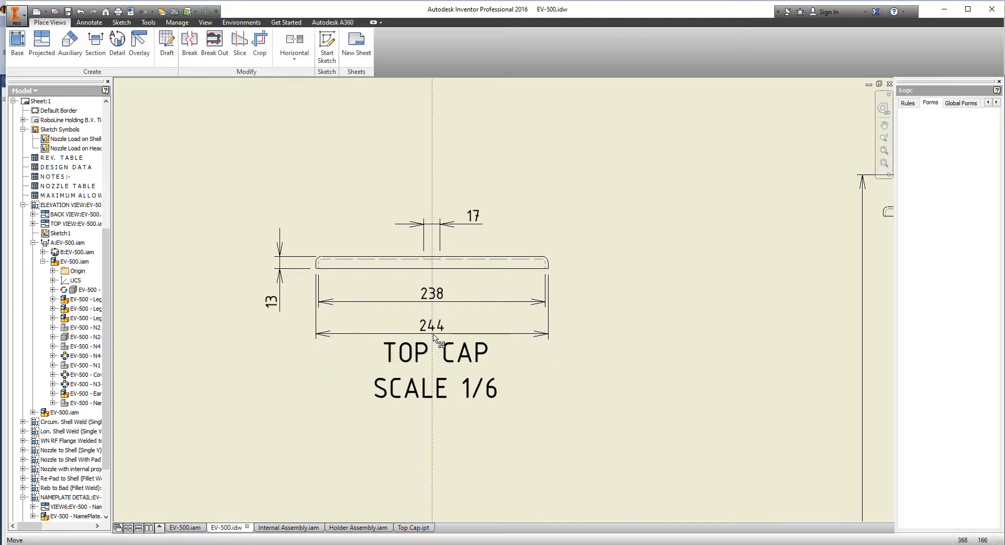
- Dimension the top cap's rim wall thickness and move its text outside the extension lines
{"action": "scroll", "coordinate": [561, 283], "scroll_direction": "up", "scroll_amount": 5}
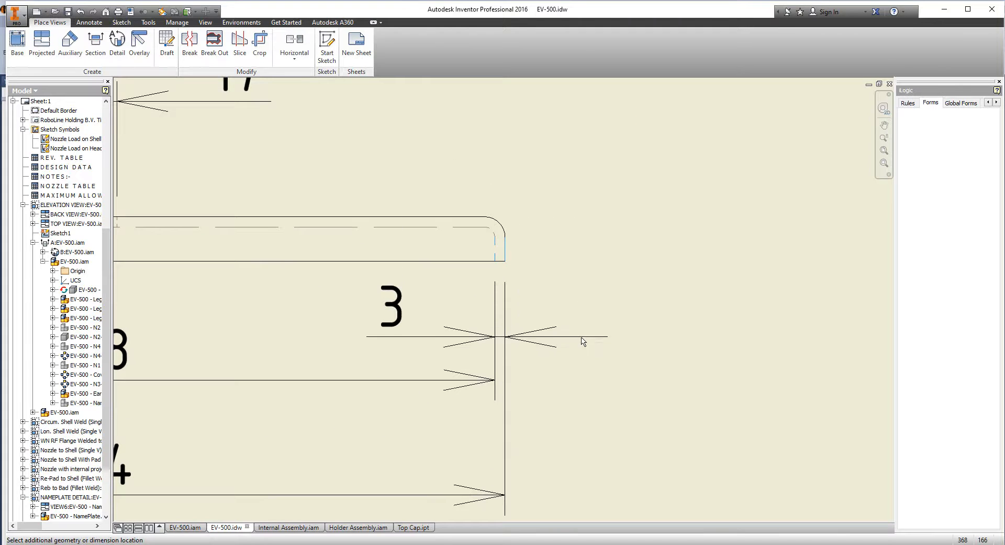
{"action": "left_click", "coordinate": [583, 330]}
{"action": "left_click_drag", "start_coordinate": [405, 310], "coordinate": [621, 314]}
{"action": "scroll", "coordinate": [590, 281], "scroll_direction": "down", "scroll_amount": 5}
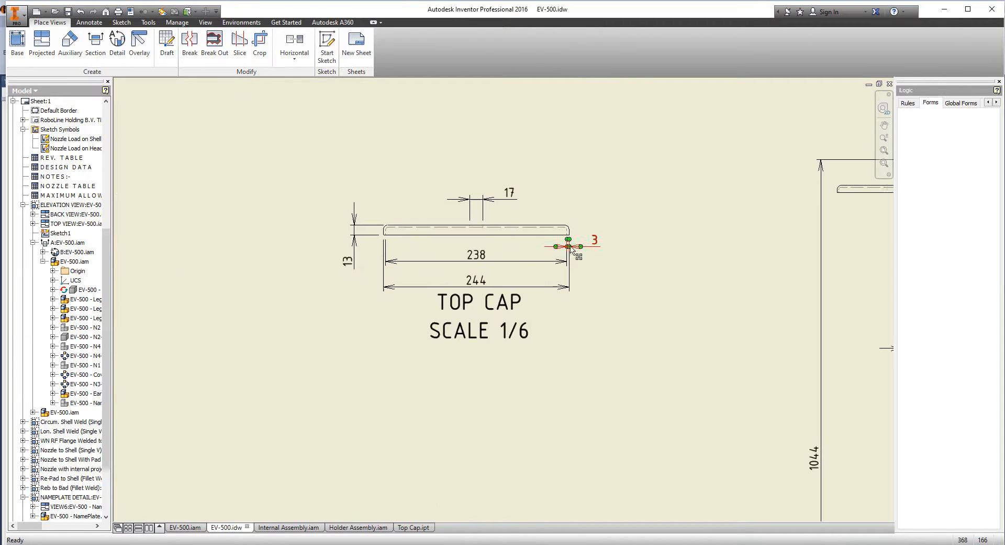
- Open the Bracket Holder part from the Holder Assembly
{"action": "middle_click_drag", "start_coordinate": [577, 253], "coordinate": [564, 240]}
{"action": "scroll", "coordinate": [561, 230], "scroll_direction": "up", "scroll_amount": 4}
{"action": "scroll", "coordinate": [545, 257], "scroll_direction": "down", "scroll_amount": 8}
{"action": "middle_click", "coordinate": [321, 247]}
{"action": "middle_click", "coordinate": [321, 247]}
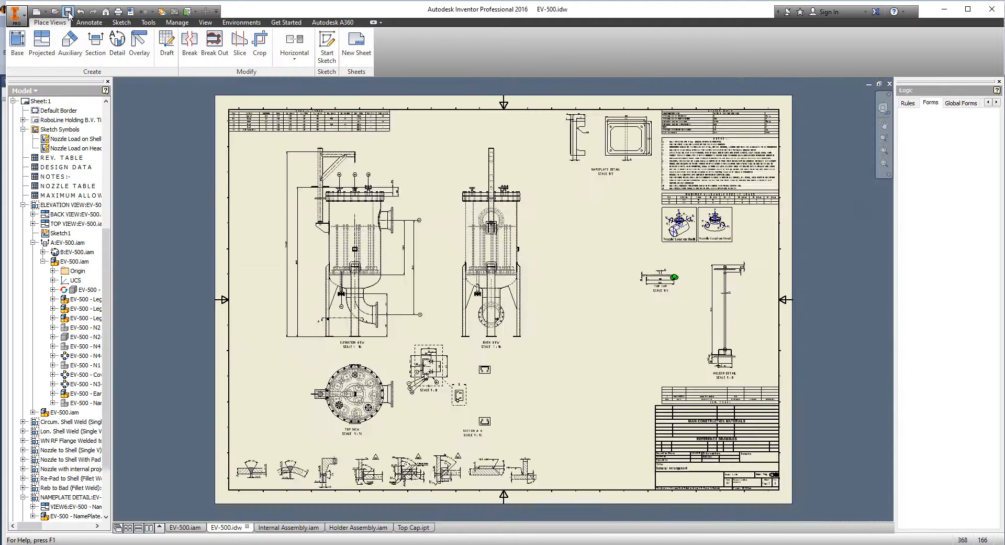
{"action": "left_click", "coordinate": [380, 526]}
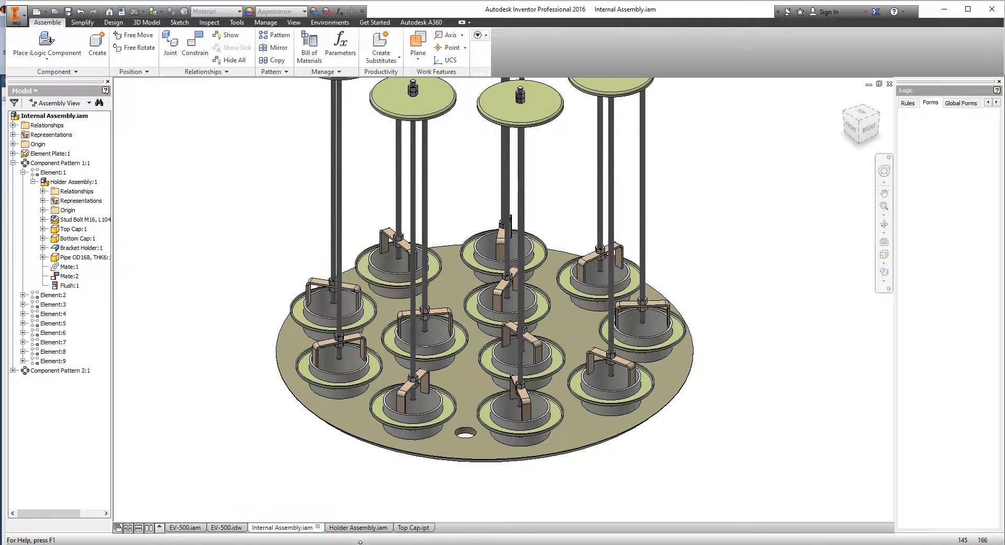
{"action": "right_click", "coordinate": [531, 458]}
{"action": "left_click", "coordinate": [533, 428]}
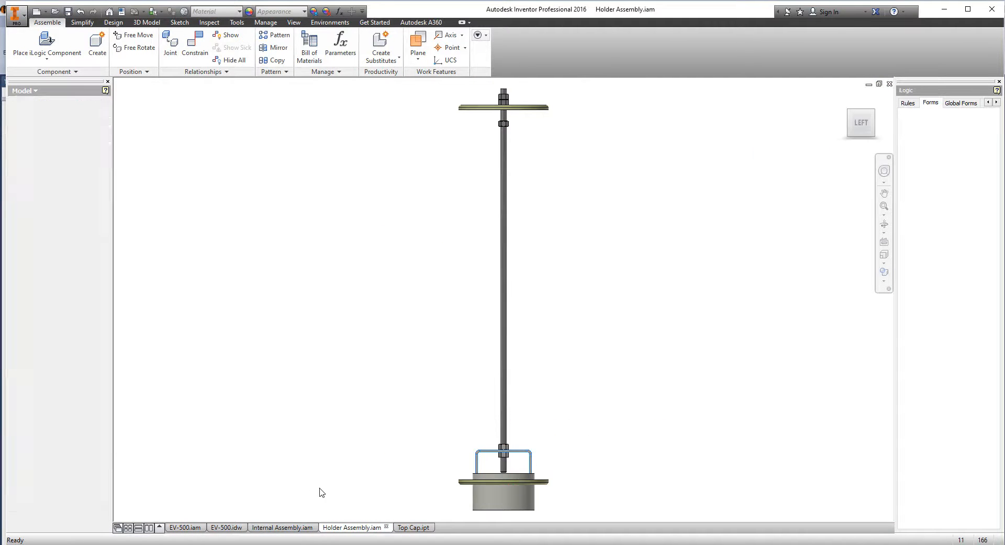
- Place a base view of the Bracket Holder beneath the top cap view, labelled BRACKET at scale 1:6
{"action": "left_click", "coordinate": [227, 528]}
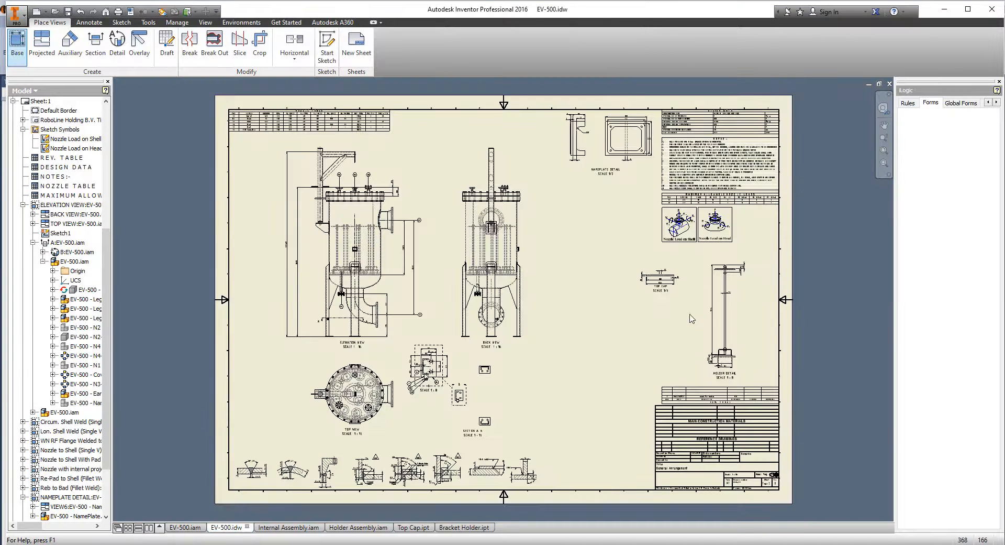
{"action": "left_click", "coordinate": [17, 47]}
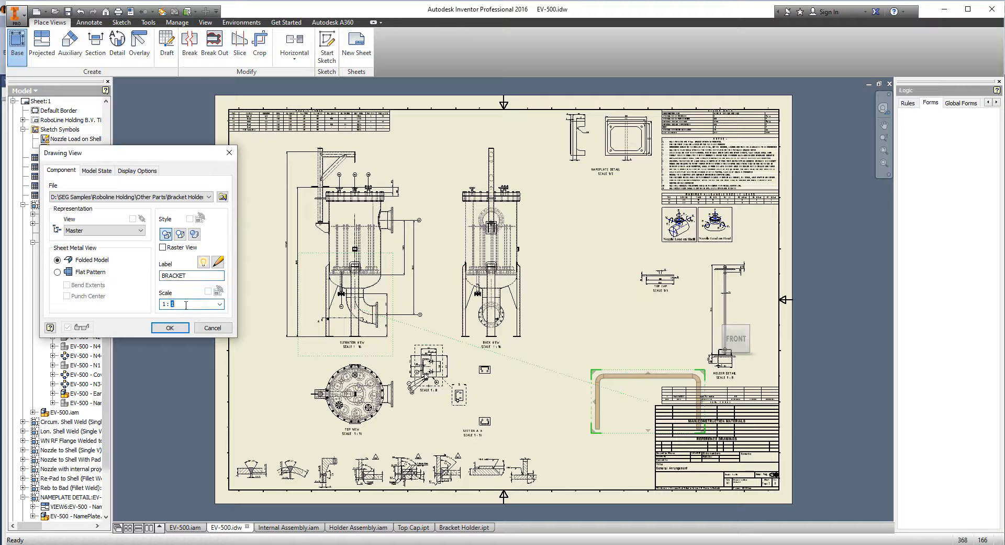
{"action": "type", "text": "8"}
{"action": "scroll", "coordinate": [676, 404], "scroll_direction": "up", "scroll_amount": 5}
{"action": "middle_click_drag", "start_coordinate": [593, 359], "coordinate": [573, 448]}
{"action": "scroll", "coordinate": [570, 440], "scroll_direction": "down", "scroll_amount": 2}
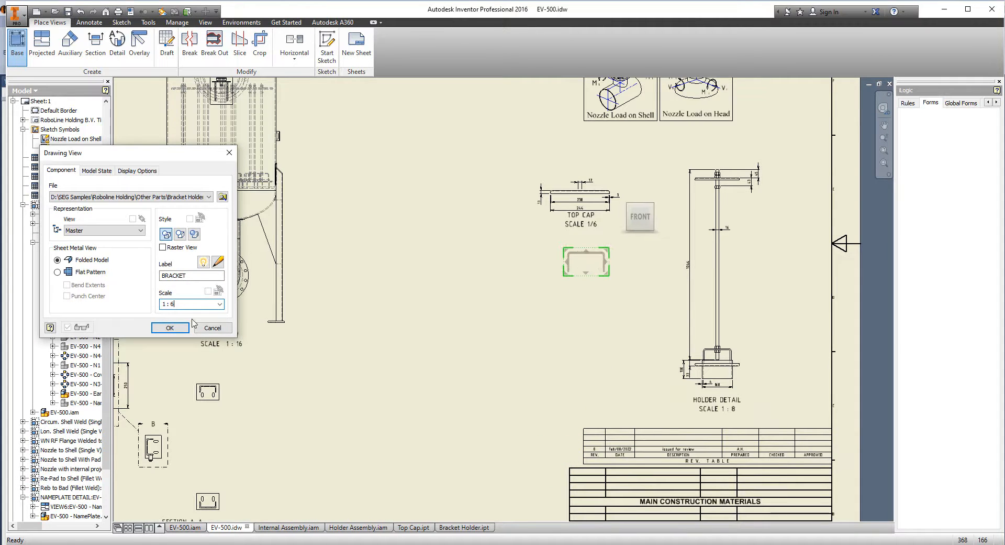
{"action": "left_click", "coordinate": [178, 328]}
- Create a projected side view of the bracket to the right of its front view
{"action": "scroll", "coordinate": [600, 370], "scroll_direction": "up", "scroll_amount": 4}
{"action": "scroll", "coordinate": [591, 272], "scroll_direction": "down", "scroll_amount": 2}
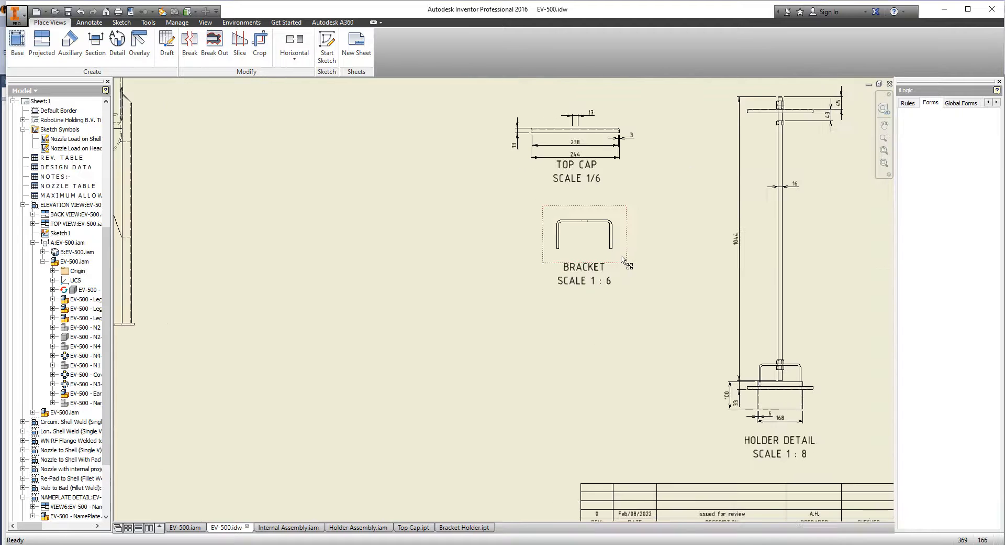
{"action": "scroll", "coordinate": [608, 236], "scroll_direction": "up", "scroll_amount": 3}
{"action": "left_click", "coordinate": [42, 47]}
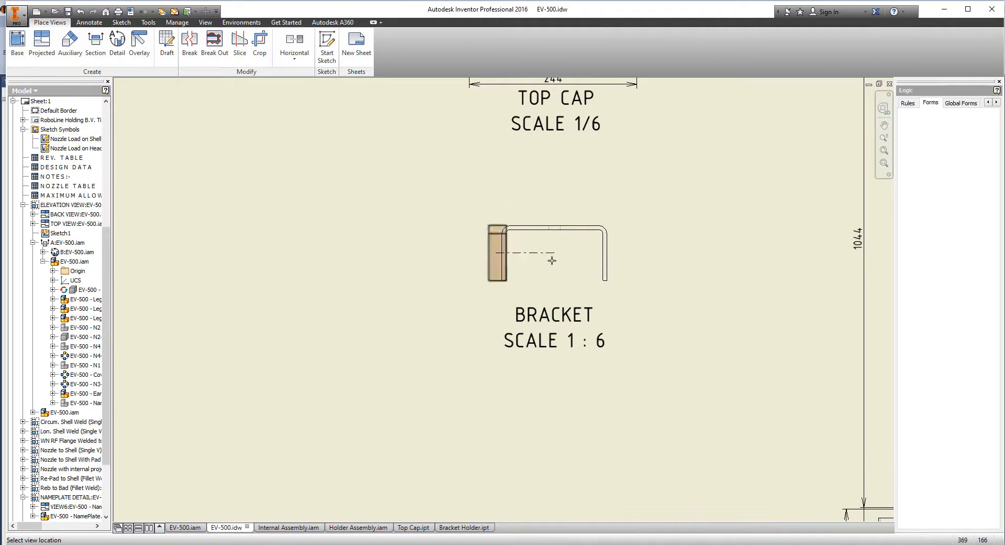
{"action": "left_click", "coordinate": [681, 261]}
{"action": "right_click", "coordinate": [680, 261]}
{"action": "left_click", "coordinate": [675, 254]}
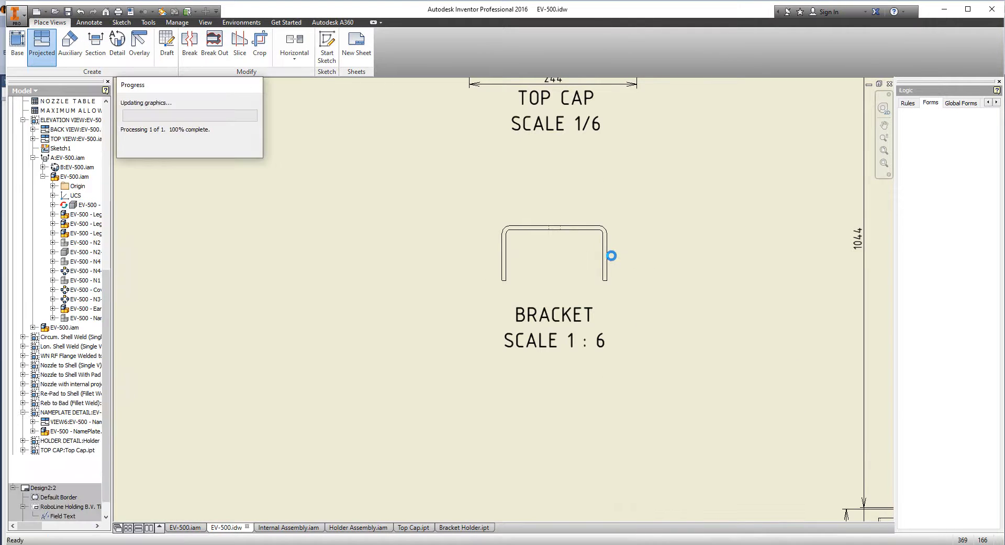
- Dimension the bracket's overall width below the front view and the thickness of its left leg
{"action": "left_click", "coordinate": [572, 305]}
{"action": "scroll", "coordinate": [507, 272], "scroll_direction": "up", "scroll_amount": 5}
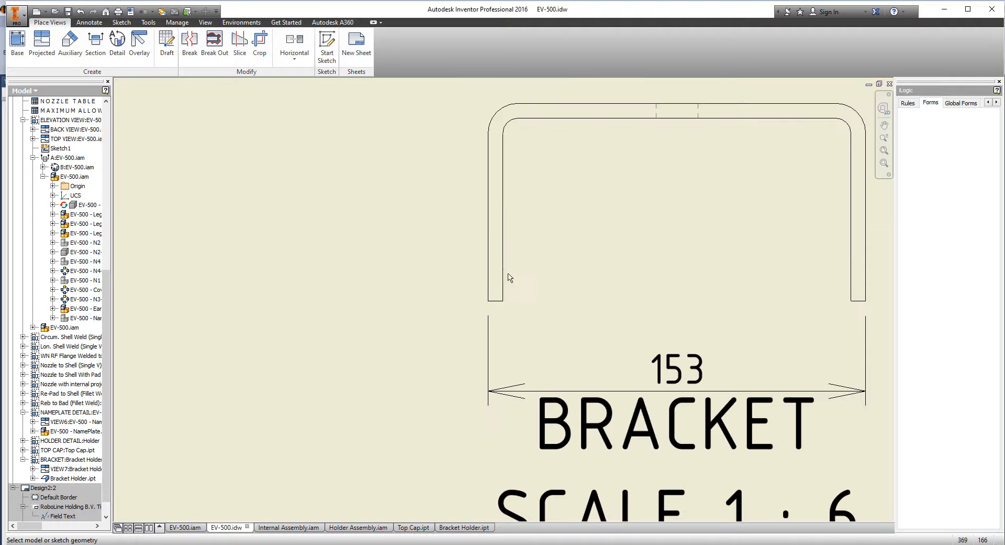
{"action": "left_click", "coordinate": [504, 275]}
{"action": "left_click", "coordinate": [490, 275]}
{"action": "left_click", "coordinate": [596, 228]}
- Dimension the hole in the bracket's upper flange between its two hidden edges
{"action": "scroll", "coordinate": [587, 194], "scroll_direction": "down", "scroll_amount": 2}
{"action": "scroll", "coordinate": [587, 189], "scroll_direction": "up", "scroll_amount": 4}
{"action": "left_click", "coordinate": [581, 187]}
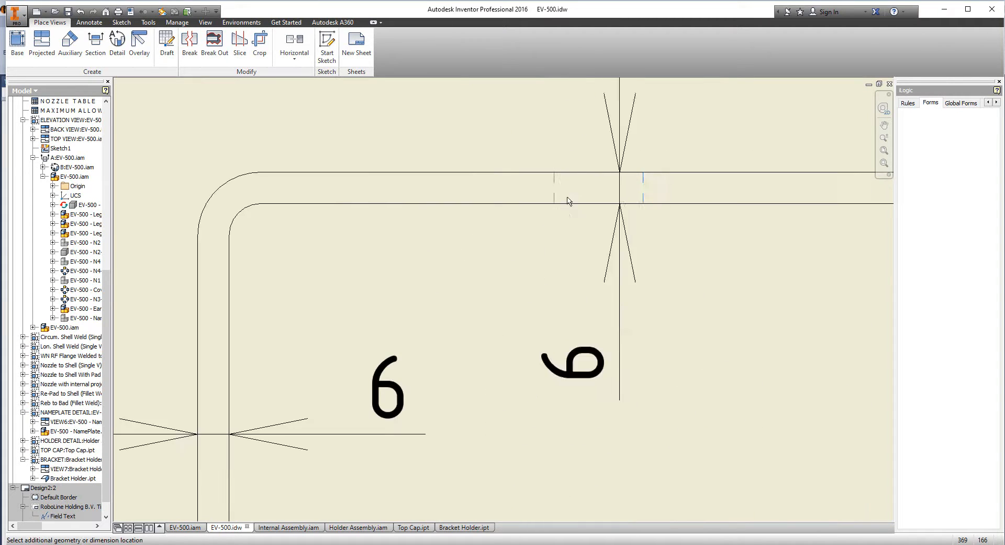
{"action": "left_click", "coordinate": [604, 187]}
{"action": "scroll", "coordinate": [597, 162], "scroll_direction": "down", "scroll_amount": 3}
{"action": "scroll", "coordinate": [733, 231], "scroll_direction": "down", "scroll_amount": 2}
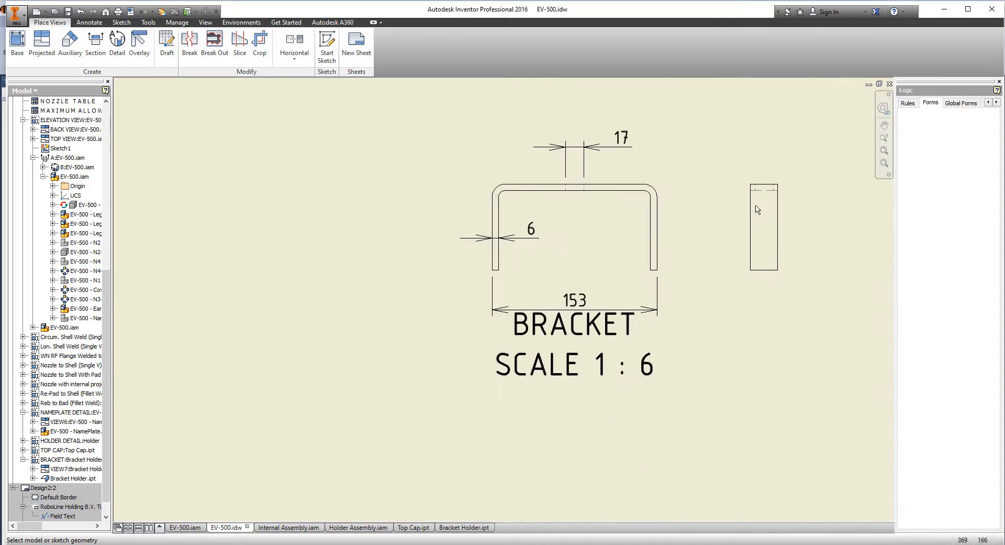
- Dimension the height and width of the bracket's side view, and move the BRACKET label below the overall width dimension
{"action": "left_click", "coordinate": [770, 186]}
{"action": "left_click", "coordinate": [815, 226]}
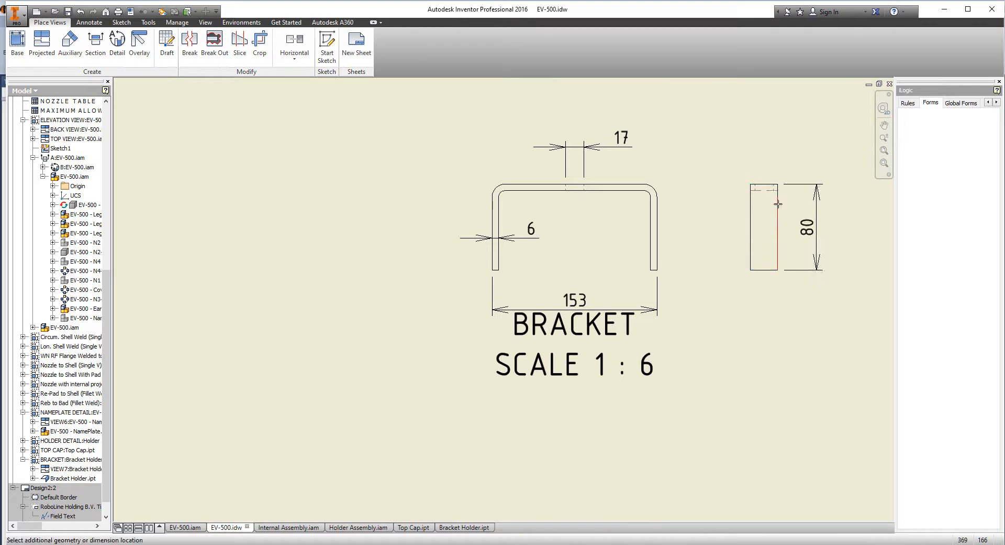
{"action": "left_click", "coordinate": [763, 159]}
{"action": "right_click", "coordinate": [667, 172]}
{"action": "left_click", "coordinate": [703, 173]}
{"action": "left_click_drag", "start_coordinate": [617, 332], "coordinate": [625, 369]}
{"action": "scroll", "coordinate": [691, 374], "scroll_direction": "down", "scroll_amount": 4}
{"action": "middle_click_drag", "start_coordinate": [728, 378], "coordinate": [593, 305]}
- Close the Bracket Holder and Top Cap parts and open the Bottom Cap part from the Holder Assembly
{"action": "left_click", "coordinate": [490, 528]}
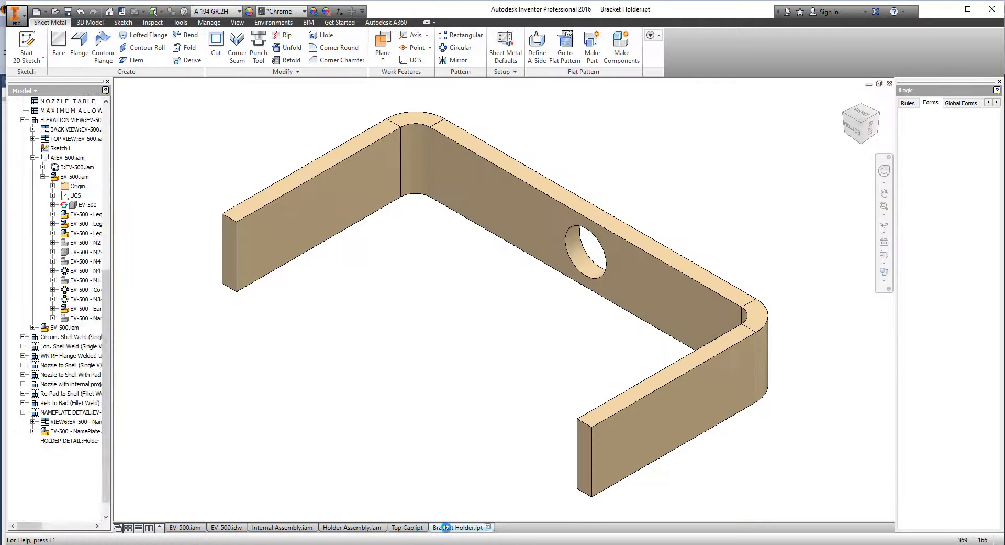
{"action": "left_click", "coordinate": [428, 527]}
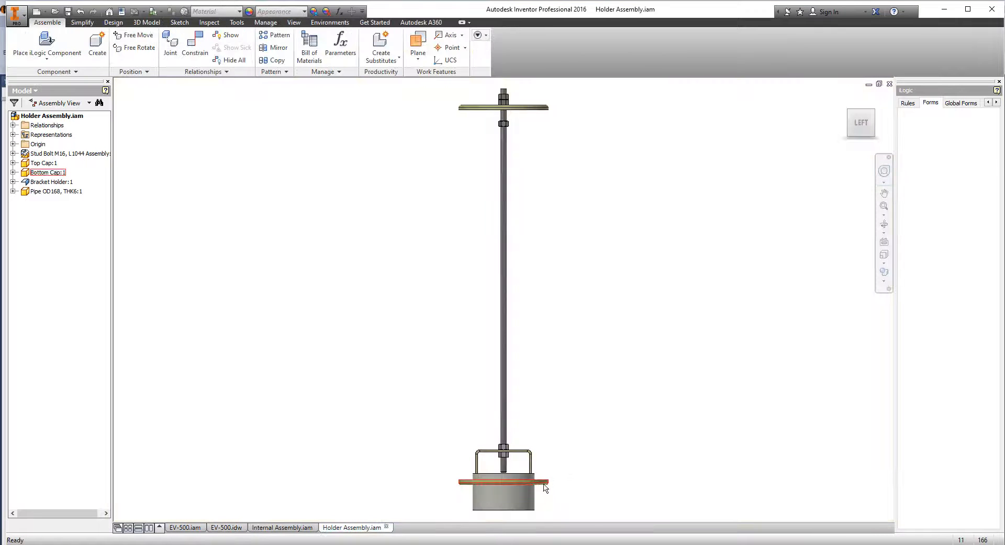
{"action": "right_click", "coordinate": [543, 482]}
{"action": "left_click", "coordinate": [545, 453]}
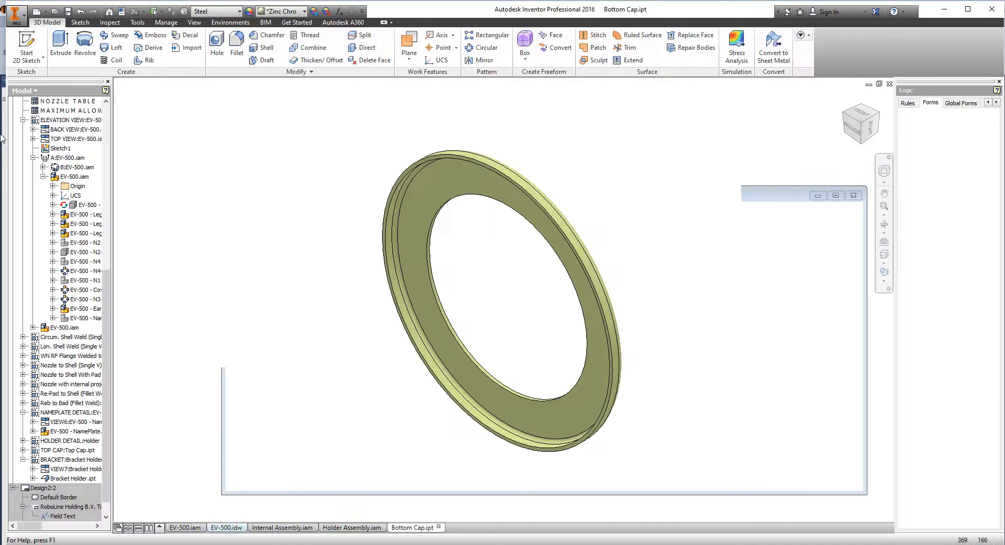
- Place an upside-down base view of the Bottom Cap with hidden lines removed, labelled BOTTOM CAP at scale 1:6
{"action": "left_click", "coordinate": [230, 529]}
{"action": "left_click", "coordinate": [17, 47]}
{"action": "scroll", "coordinate": [558, 312], "scroll_direction": "up", "scroll_amount": 3}
{"action": "scroll", "coordinate": [558, 312], "scroll_direction": "up", "scroll_amount": 3}
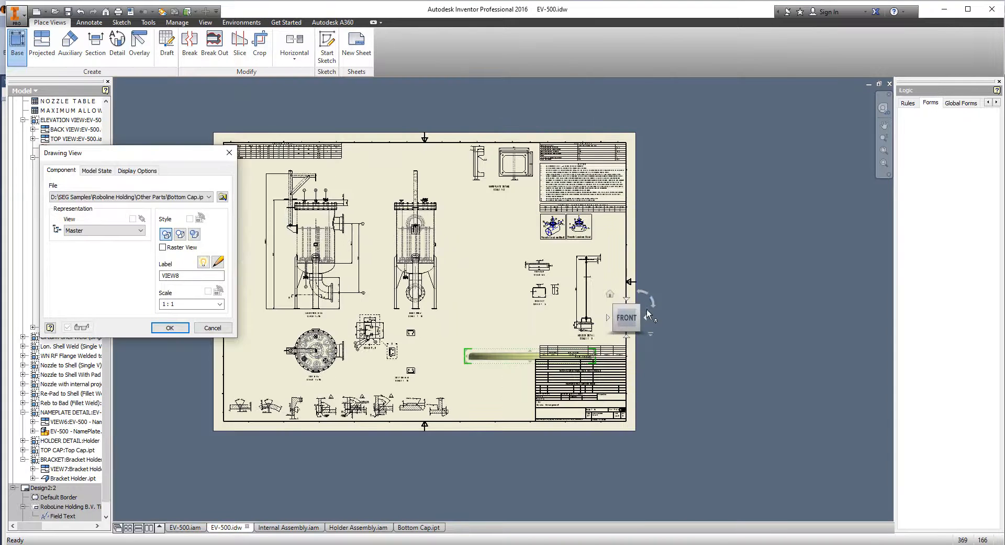
{"action": "left_click", "coordinate": [174, 304]}
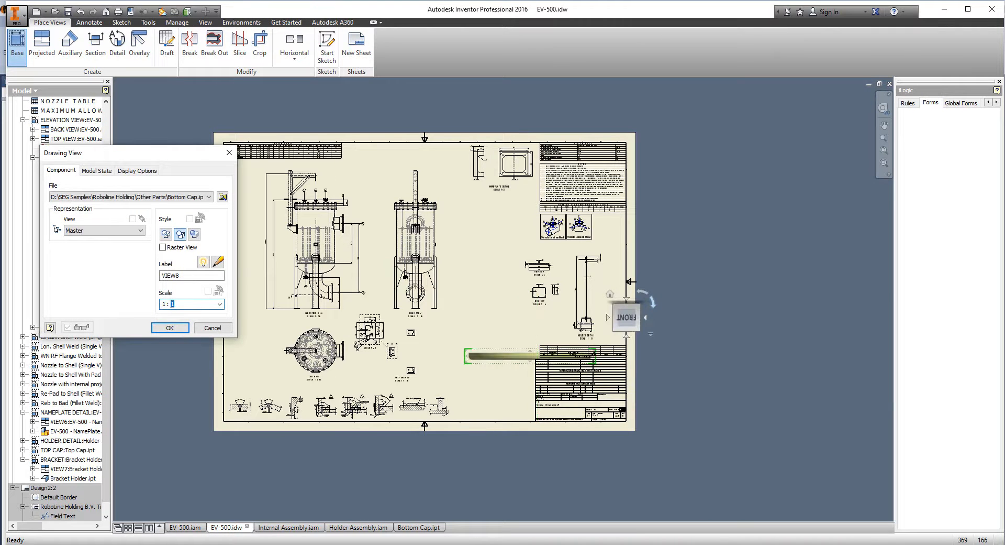
{"action": "type", "text": "6"}
{"action": "key", "text": "Tab"}
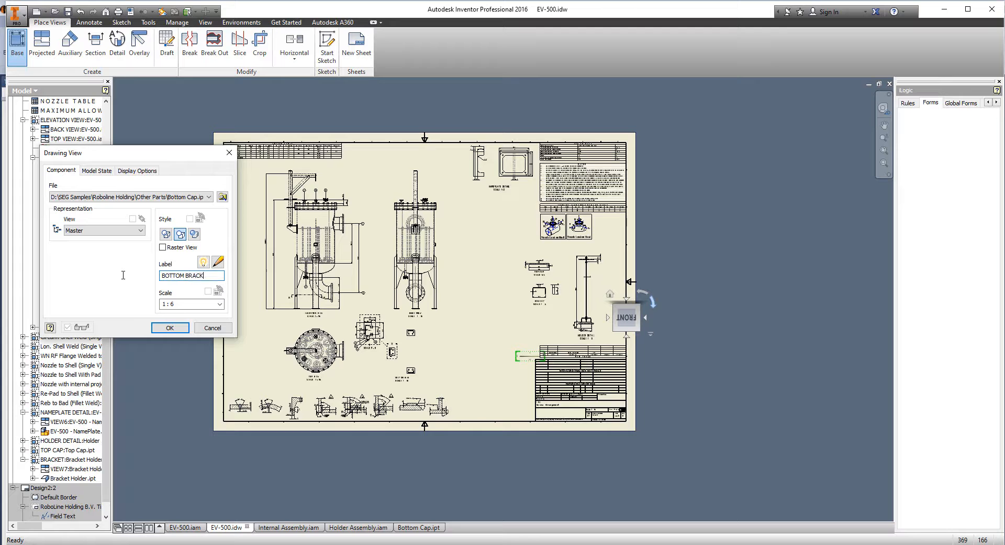
{"action": "left_click", "coordinate": [170, 328]}
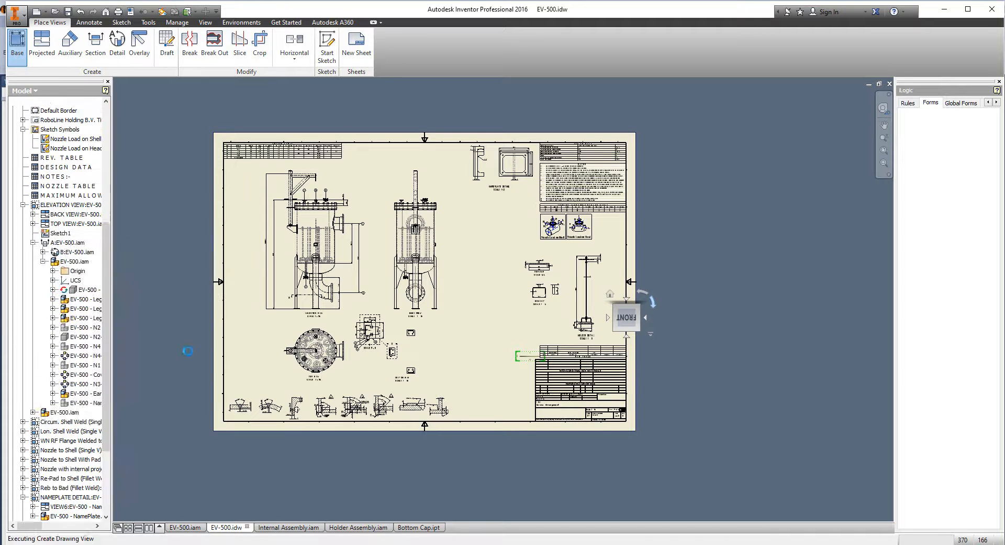
- Align the bracket's front view vertically with the top cap view
{"action": "scroll", "coordinate": [537, 337], "scroll_direction": "down", "scroll_amount": 3}
{"action": "middle_click_drag", "start_coordinate": [535, 368], "coordinate": [506, 390]}
{"action": "scroll", "coordinate": [521, 324], "scroll_direction": "up", "scroll_amount": 2}
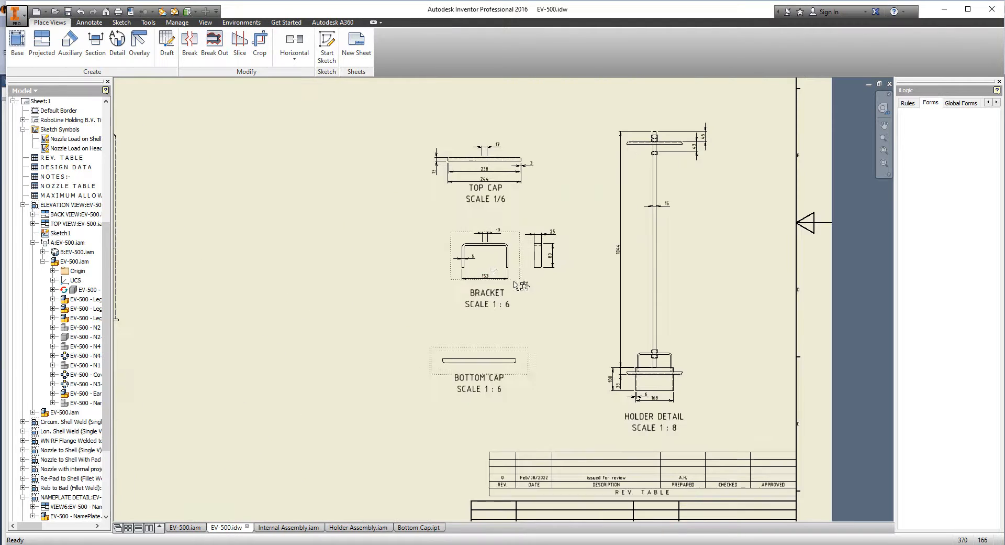
{"action": "right_click", "coordinate": [480, 271]}
{"action": "mouse_move", "coordinate": [506, 365]}
{"action": "left_click", "coordinate": [560, 374]}
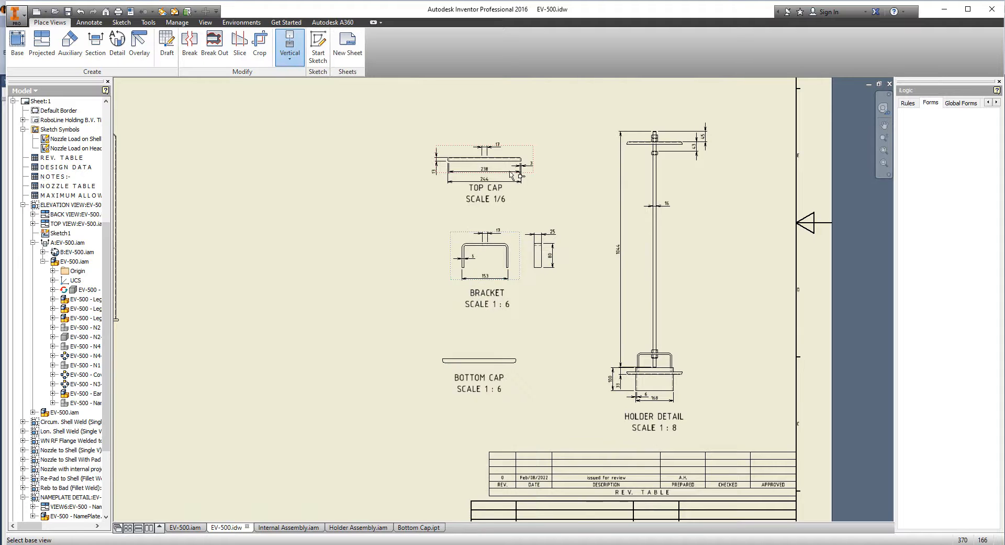
- Align the bottom cap view vertically with the views above it and display its hidden lines
{"action": "left_click", "coordinate": [517, 359]}
{"action": "right_click", "coordinate": [517, 359]}
{"action": "mouse_move", "coordinate": [544, 167]}
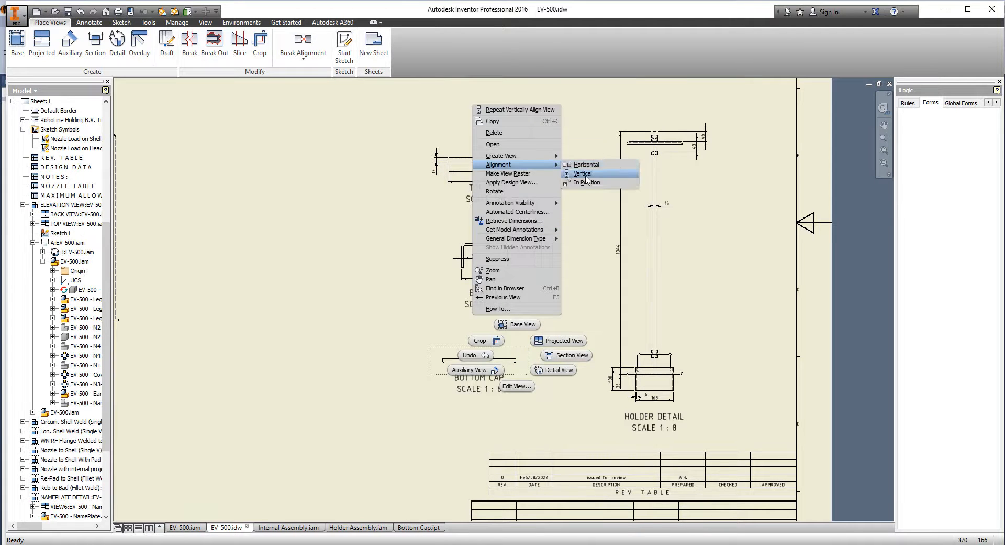
{"action": "left_click", "coordinate": [582, 173]}
{"action": "scroll", "coordinate": [516, 346], "scroll_direction": "up", "scroll_amount": 2}
{"action": "left_click", "coordinate": [519, 352]}
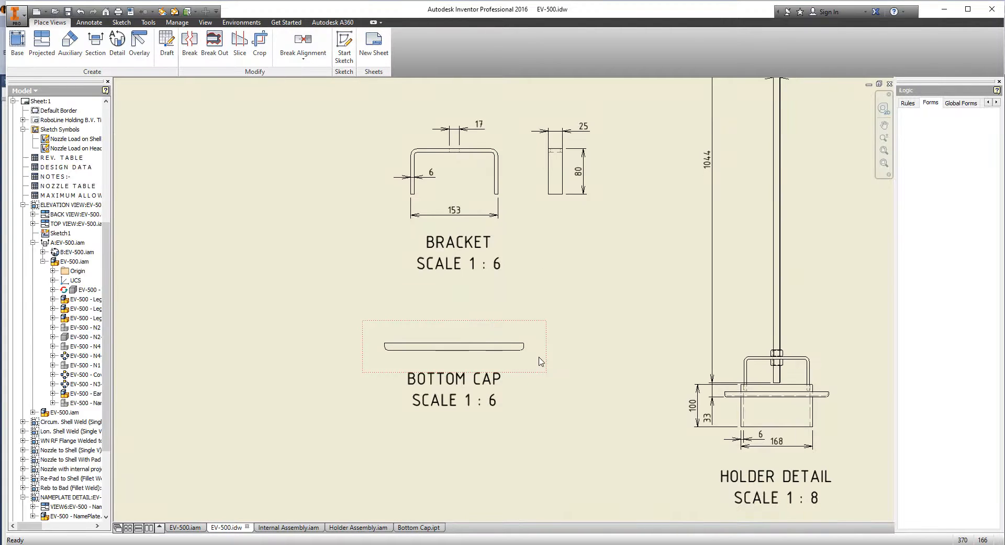
{"action": "double_click", "coordinate": [523, 349]}
{"action": "key", "text": "Escape"}
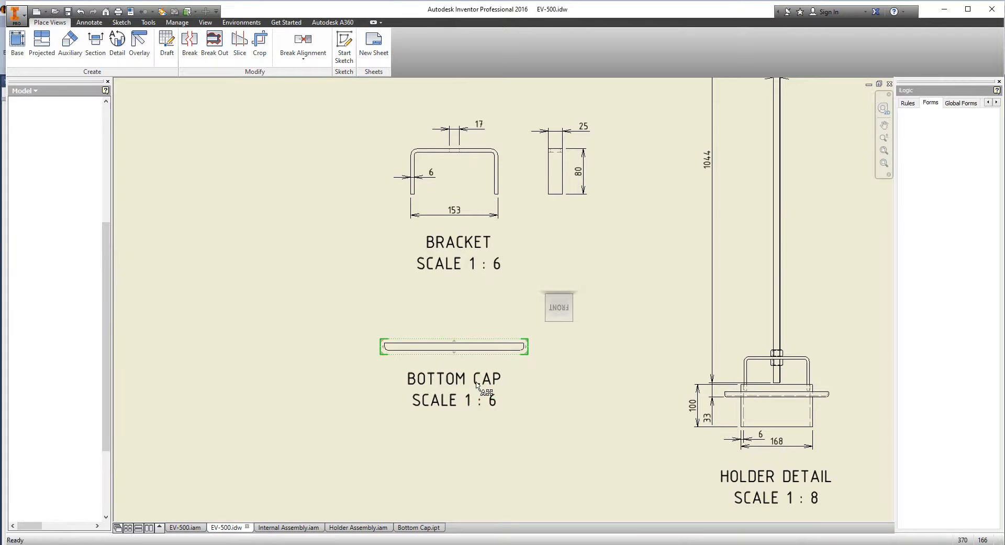
- Dimension the bottom cap's hole width, outer diameter and overall height
{"action": "scroll", "coordinate": [469, 385], "scroll_direction": "up", "scroll_amount": 5}
{"action": "scroll", "coordinate": [681, 354], "scroll_direction": "down", "scroll_amount": 8}
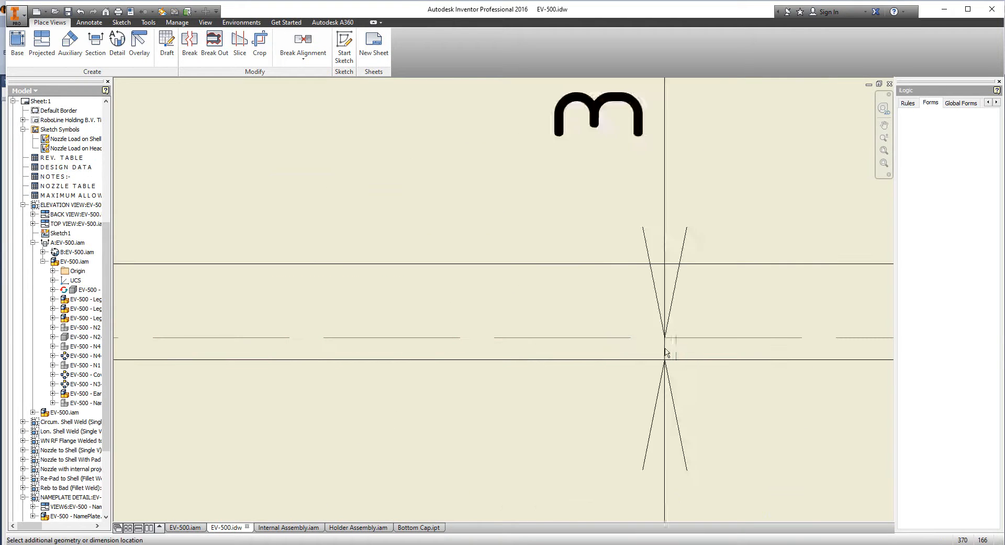
{"action": "scroll", "coordinate": [479, 373], "scroll_direction": "up", "scroll_amount": 6}
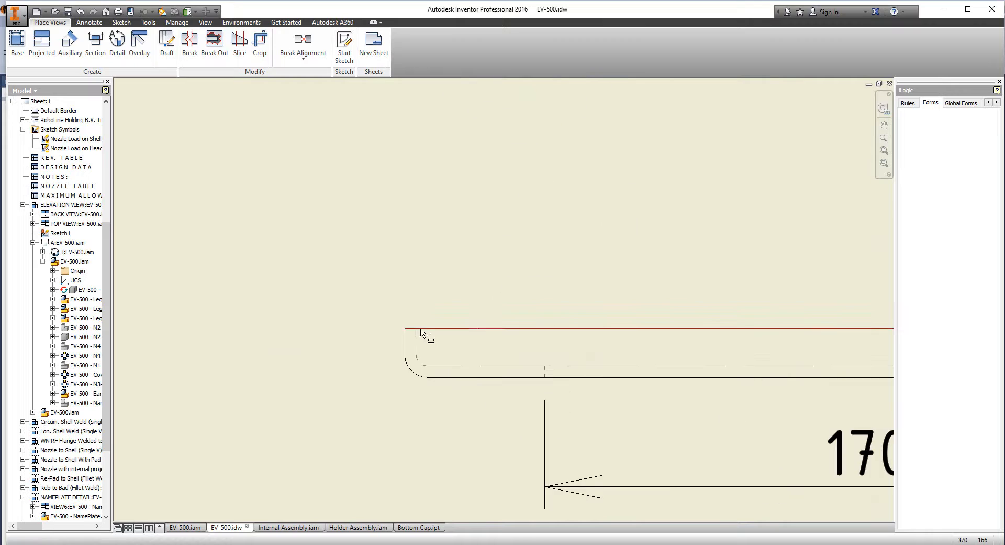
{"action": "left_click", "coordinate": [421, 331]}
{"action": "scroll", "coordinate": [485, 305], "scroll_direction": "down", "scroll_amount": 3}
{"action": "left_click", "coordinate": [539, 267]}
{"action": "left_click", "coordinate": [502, 315]}
{"action": "left_click", "coordinate": [490, 331]}
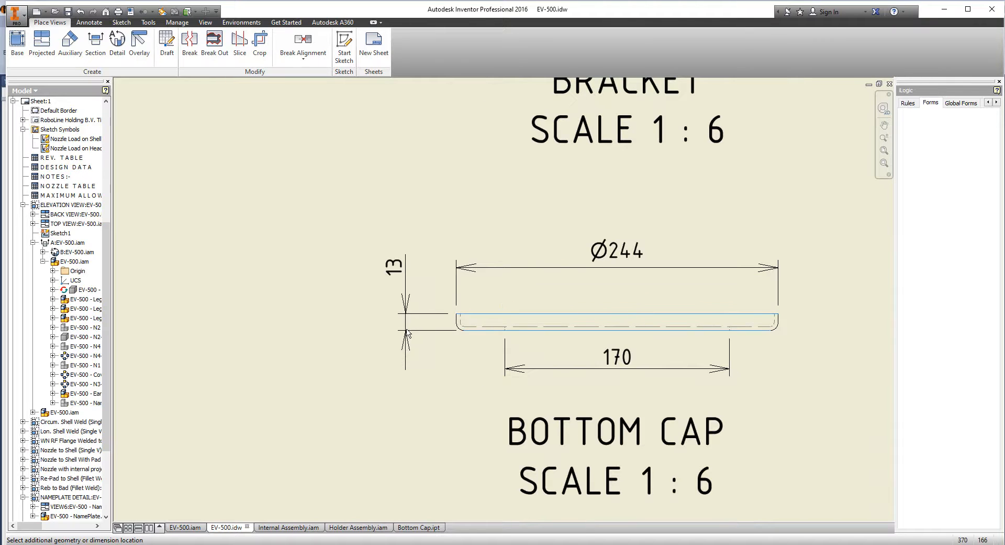
{"action": "left_click", "coordinate": [405, 282]}
- Dimension the bottom cap's wall thickness at the outer rim
{"action": "scroll", "coordinate": [790, 315], "scroll_direction": "up", "scroll_amount": 5}
{"action": "left_click", "coordinate": [722, 316]}
{"action": "left_click", "coordinate": [738, 325]}
{"action": "left_click", "coordinate": [663, 239]}
{"action": "scroll", "coordinate": [663, 240], "scroll_direction": "down", "scroll_amount": 5}
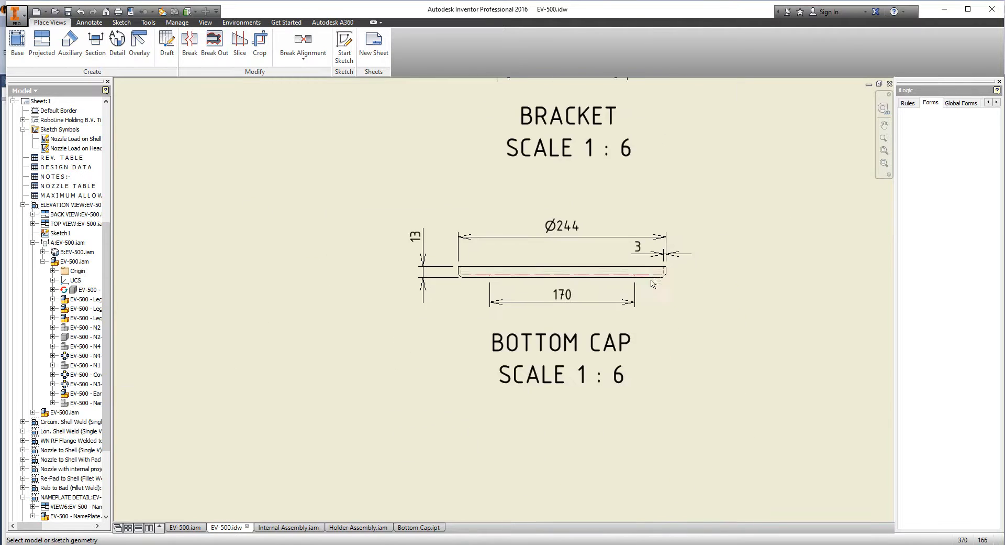
- Dimension the bottom cap's inner width, space it below the outer diameter dimension, and save the drawing
{"action": "scroll", "coordinate": [460, 264], "scroll_direction": "up", "scroll_amount": 1}
{"action": "scroll", "coordinate": [395, 285], "scroll_direction": "up", "scroll_amount": 4}
{"action": "scroll", "coordinate": [395, 285], "scroll_direction": "down", "scroll_amount": 4}
{"action": "scroll", "coordinate": [697, 276], "scroll_direction": "up", "scroll_amount": 5}
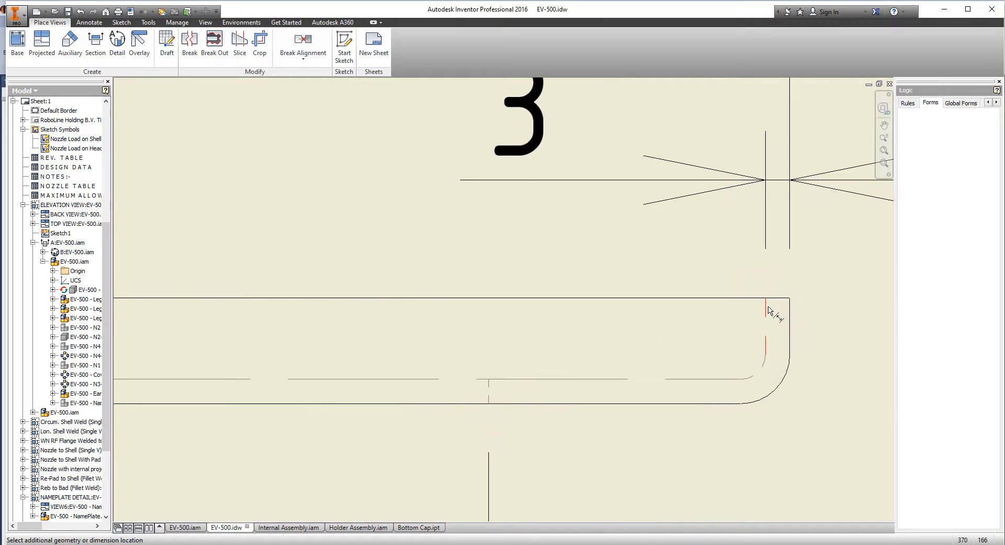
{"action": "left_click", "coordinate": [768, 307]}
{"action": "scroll", "coordinate": [622, 292], "scroll_direction": "down", "scroll_amount": 4}
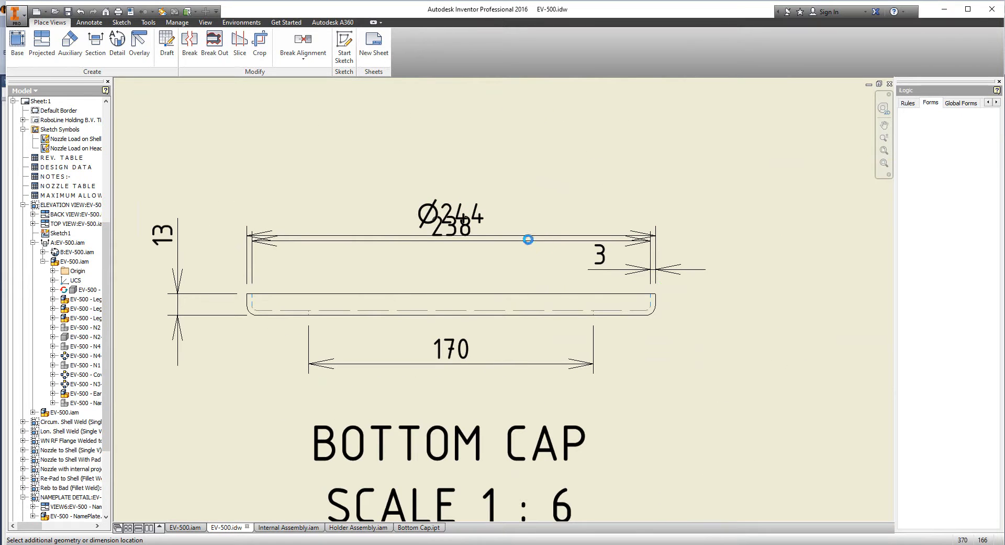
{"action": "left_click", "coordinate": [529, 239]}
{"action": "mouse_move", "coordinate": [459, 215]}
{"action": "left_mouse_down"}
{"action": "mouse_move", "coordinate": [479, 193]}
{"action": "mouse_move", "coordinate": [454, 183]}
{"action": "mouse_move", "coordinate": [453, 219]}
{"action": "left_mouse_up"}
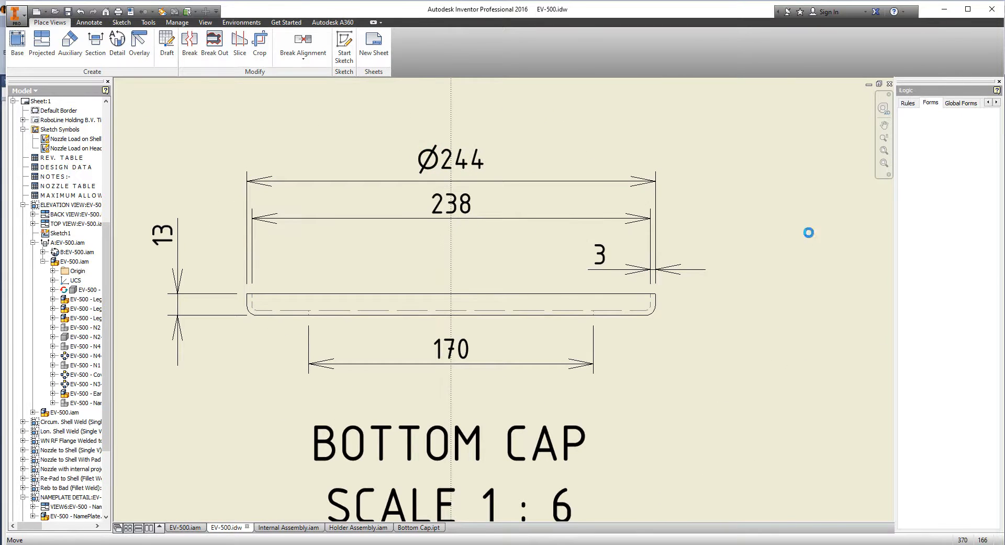
{"action": "scroll", "coordinate": [809, 232], "scroll_direction": "down", "scroll_amount": 6}
{"action": "left_click", "coordinate": [68, 11]}
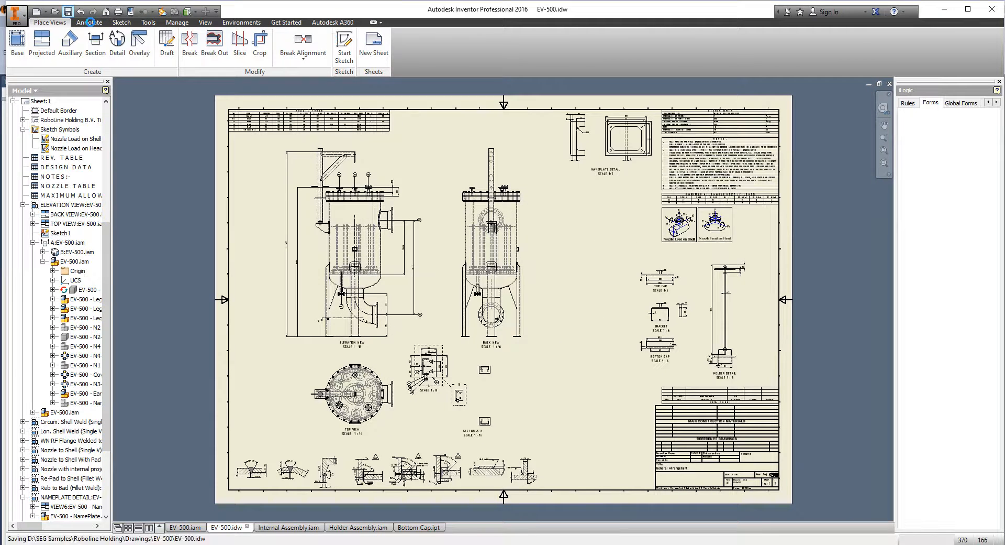
- Attach an item balloon to the upper corner of the part in the TOP CAP view
{"action": "left_click", "coordinate": [90, 22]}
{"action": "left_click", "coordinate": [564, 43]}
{"action": "left_click", "coordinate": [650, 48]}
{"action": "left_click", "coordinate": [656, 114]}
{"action": "scroll", "coordinate": [663, 284], "scroll_direction": "up", "scroll_amount": 5}
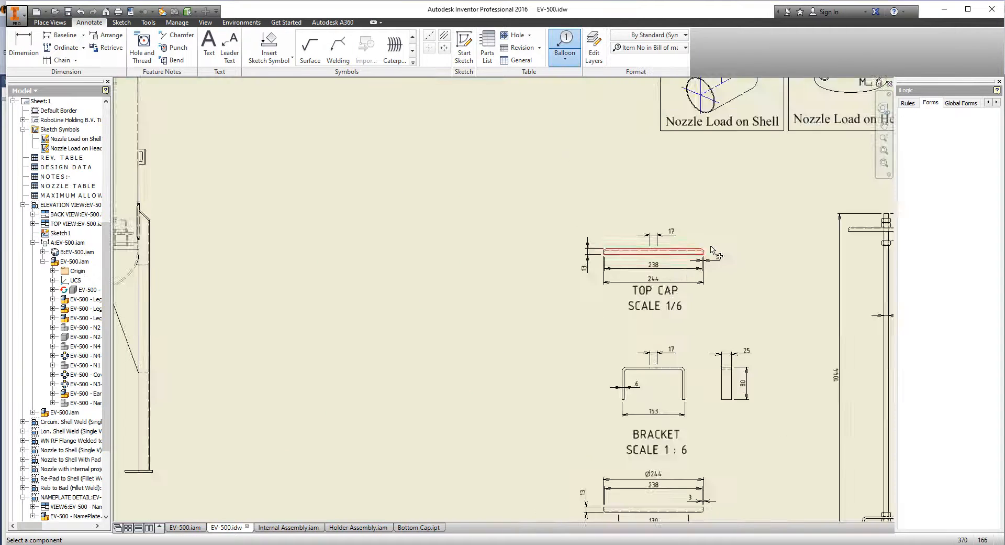
{"action": "scroll", "coordinate": [709, 248], "scroll_direction": "up", "scroll_amount": 3}
{"action": "left_click", "coordinate": [699, 250]}
{"action": "left_click", "coordinate": [263, 189]}
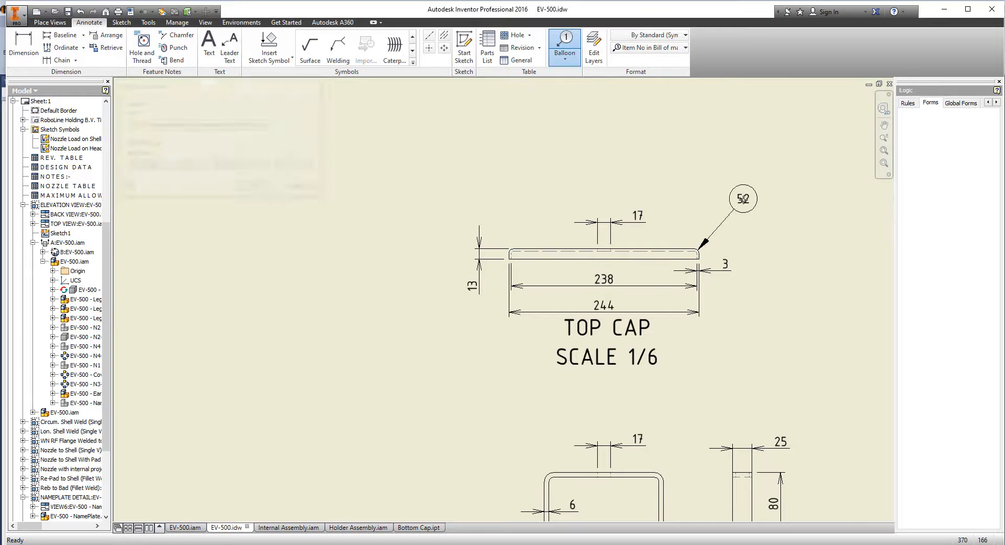
{"action": "left_click", "coordinate": [746, 193]}
{"action": "right_click", "coordinate": [746, 193]}
{"action": "left_click", "coordinate": [789, 195]}
- Attach an item balloon to the bent corner of the part in the BRACKET front view
{"action": "scroll", "coordinate": [742, 231], "scroll_direction": "down", "scroll_amount": 4}
{"action": "scroll", "coordinate": [681, 288], "scroll_direction": "up", "scroll_amount": 5}
{"action": "left_click", "coordinate": [605, 310]}
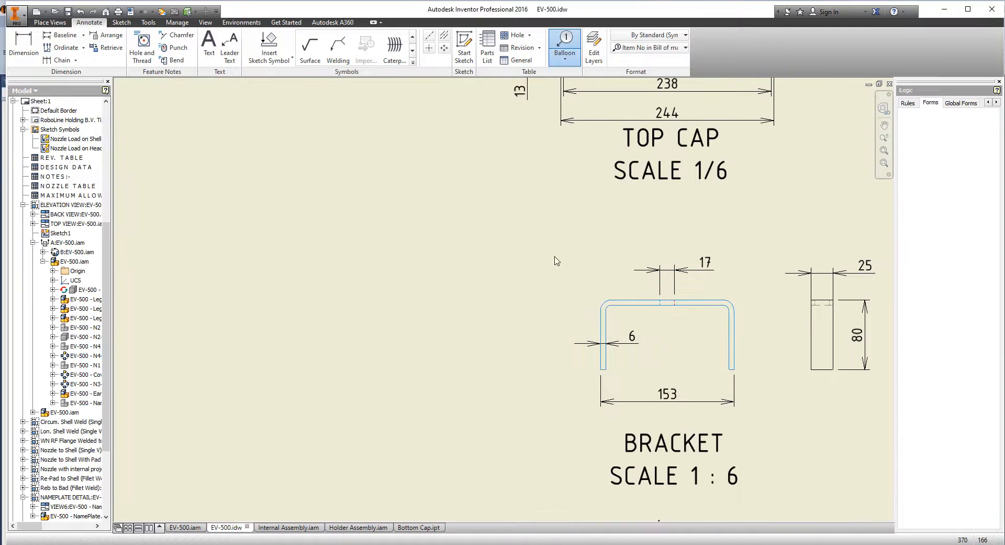
{"action": "key", "text": "Return"}
{"action": "left_click", "coordinate": [556, 256]}
{"action": "right_click", "coordinate": [556, 256]}
{"action": "left_click", "coordinate": [582, 246]}
- Attach an item balloon to the lower edge of the part in the BOTTOM CAP view
{"action": "scroll", "coordinate": [585, 204], "scroll_direction": "down", "scroll_amount": 5}
{"action": "scroll", "coordinate": [602, 356], "scroll_direction": "up", "scroll_amount": 2}
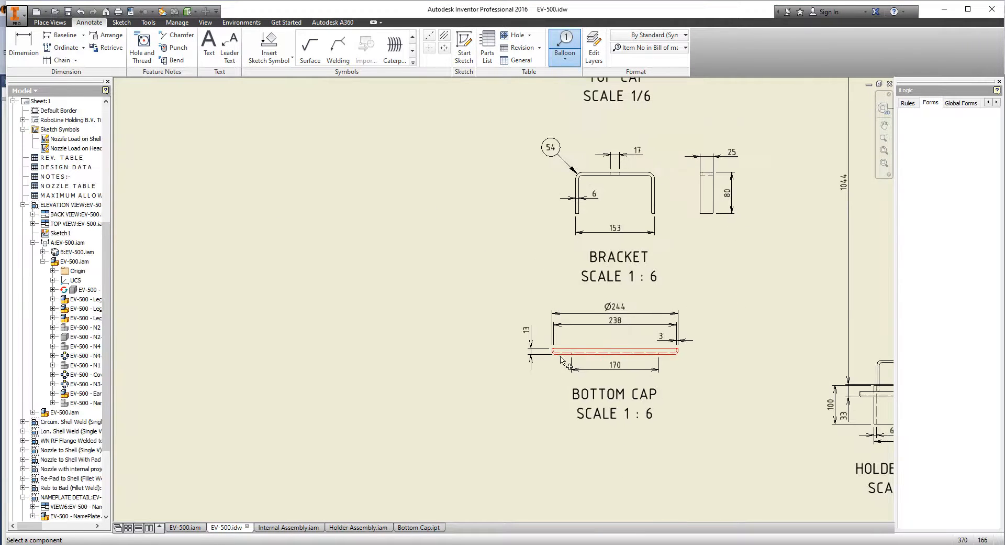
{"action": "left_click", "coordinate": [560, 356]}
{"action": "left_click", "coordinate": [256, 189]}
{"action": "left_click", "coordinate": [541, 395]}
{"action": "right_click", "coordinate": [542, 395]}
{"action": "left_click", "coordinate": [579, 396]}
{"action": "scroll", "coordinate": [657, 357], "scroll_direction": "down", "scroll_amount": 3}
- Balloon the long stud bolt in the HOLDER DETAIL view, using the Parts Only (legacy) BOM view
{"action": "middle_click_drag", "start_coordinate": [657, 357], "coordinate": [470, 347]}
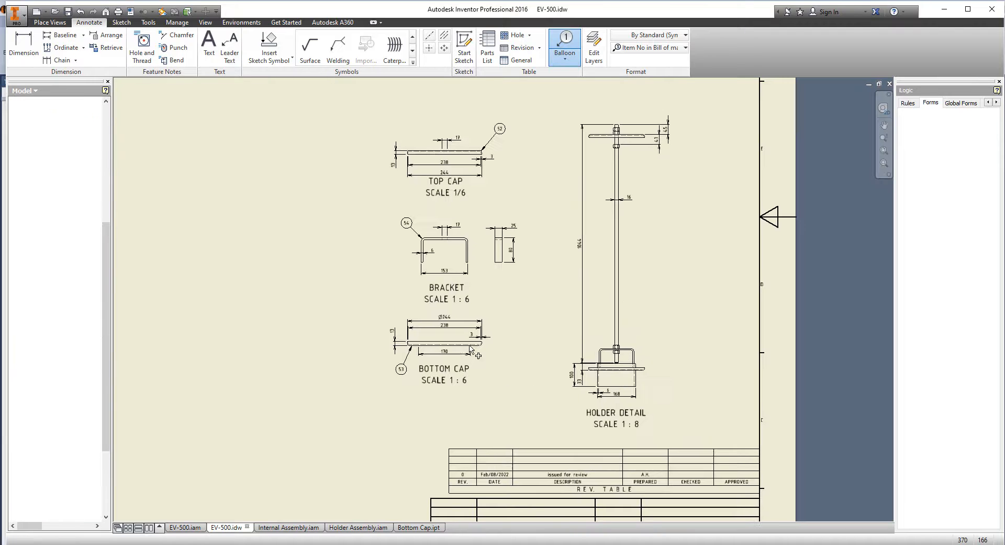
{"action": "left_click", "coordinate": [618, 307]}
{"action": "left_click", "coordinate": [166, 166]}
{"action": "left_click", "coordinate": [157, 197]}
{"action": "left_click", "coordinate": [257, 188]}
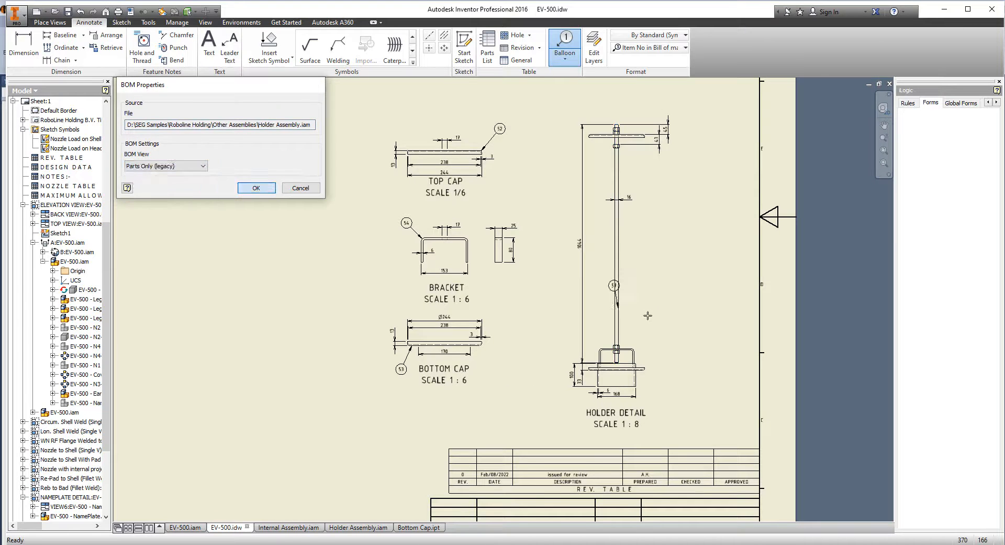
{"action": "scroll", "coordinate": [648, 316], "scroll_direction": "up", "scroll_amount": 3}
{"action": "left_click", "coordinate": [631, 265]}
{"action": "right_click", "coordinate": [631, 266]}
{"action": "left_click", "coordinate": [612, 341]}
- Balloon the lower nut and the bracket in the HOLDER DETAIL view
{"action": "left_click", "coordinate": [598, 376]}
{"action": "left_click", "coordinate": [657, 310]}
{"action": "right_click", "coordinate": [658, 310]}
{"action": "left_click", "coordinate": [630, 395]}
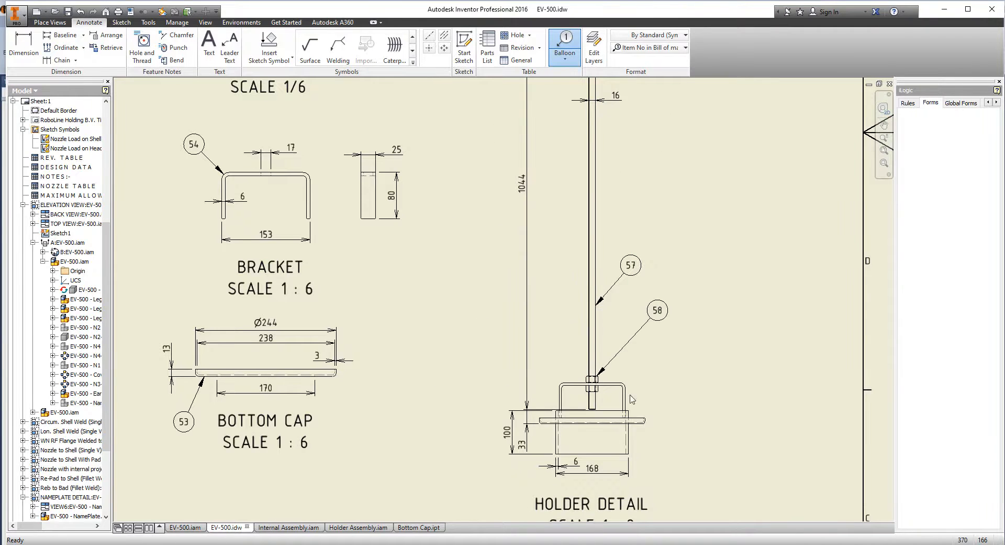
{"action": "left_click", "coordinate": [624, 388]}
{"action": "left_click", "coordinate": [685, 339]}
{"action": "right_click", "coordinate": [684, 339]}
{"action": "left_click", "coordinate": [661, 420]}
- Balloon the pipe and the bottom cap in the HOLDER DETAIL view
{"action": "left_click", "coordinate": [629, 436]}
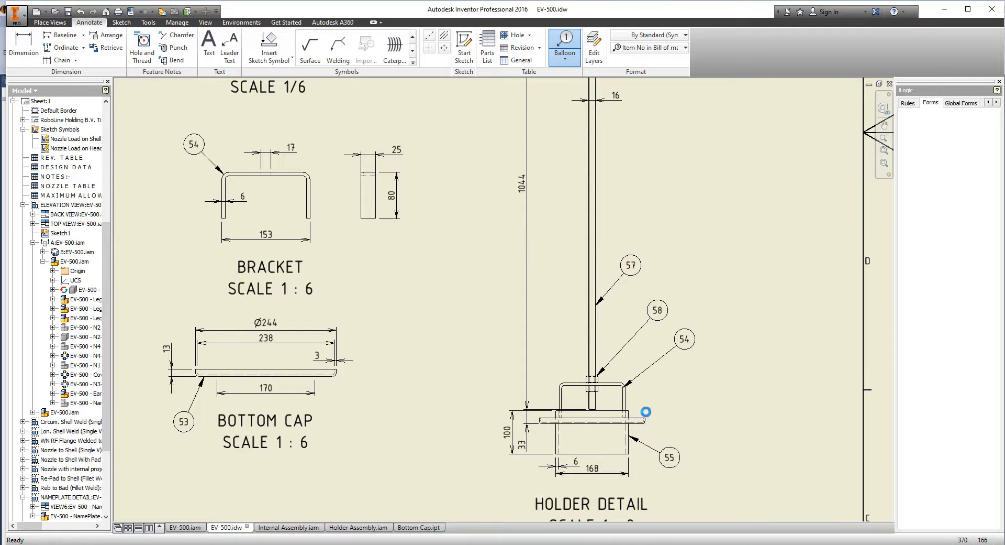
{"action": "left_click", "coordinate": [645, 418]}
{"action": "left_click", "coordinate": [684, 395]}
{"action": "right_click", "coordinate": [684, 394]}
{"action": "left_click", "coordinate": [660, 475]}
- Balloon the top cap in the HOLDER DETAIL view and finish ballooning
{"action": "middle_click_drag", "start_coordinate": [676, 112], "coordinate": [661, 321]}
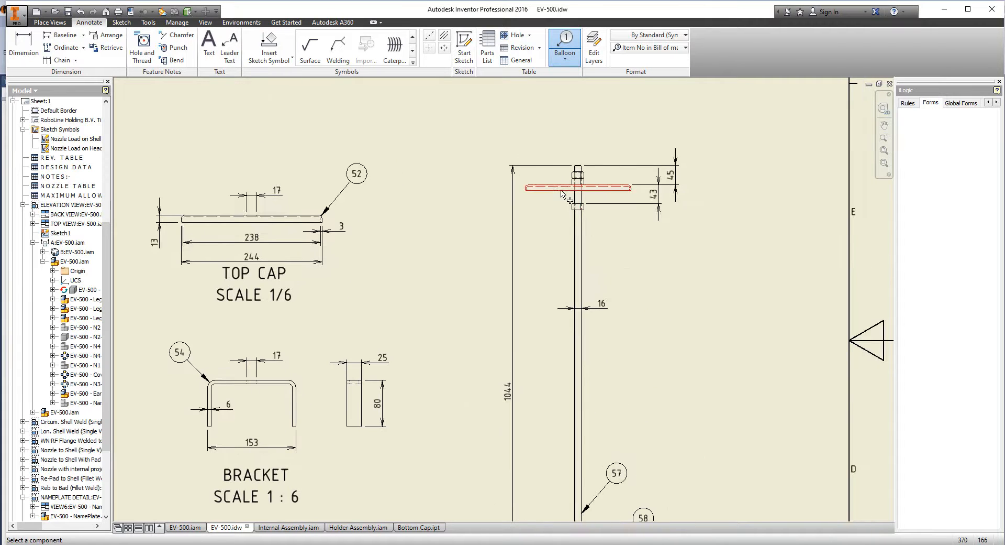
{"action": "left_click", "coordinate": [561, 191]}
{"action": "left_click", "coordinate": [539, 221]}
{"action": "right_click", "coordinate": [538, 221]}
{"action": "left_click", "coordinate": [514, 302]}
{"action": "scroll", "coordinate": [597, 258], "scroll_direction": "down", "scroll_amount": 3}
{"action": "middle_click_drag", "start_coordinate": [597, 258], "coordinate": [670, 181]}
{"action": "right_click", "coordinate": [566, 166]}
{"action": "left_click", "coordinate": [507, 170]}
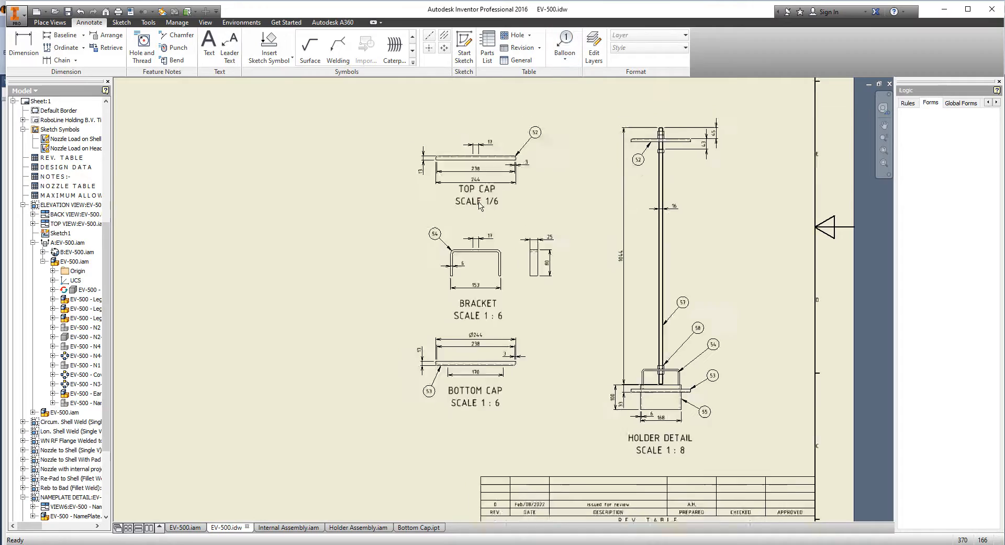
- Close the Bottom Cap part and the Holder Assembly, and open the Element Plate part from the Internal Assembly
{"action": "middle_click", "coordinate": [481, 206]}
{"action": "middle_click", "coordinate": [481, 205]}
{"action": "left_click", "coordinate": [421, 528]}
{"action": "left_click", "coordinate": [441, 527]}
{"action": "left_click", "coordinate": [367, 528]}
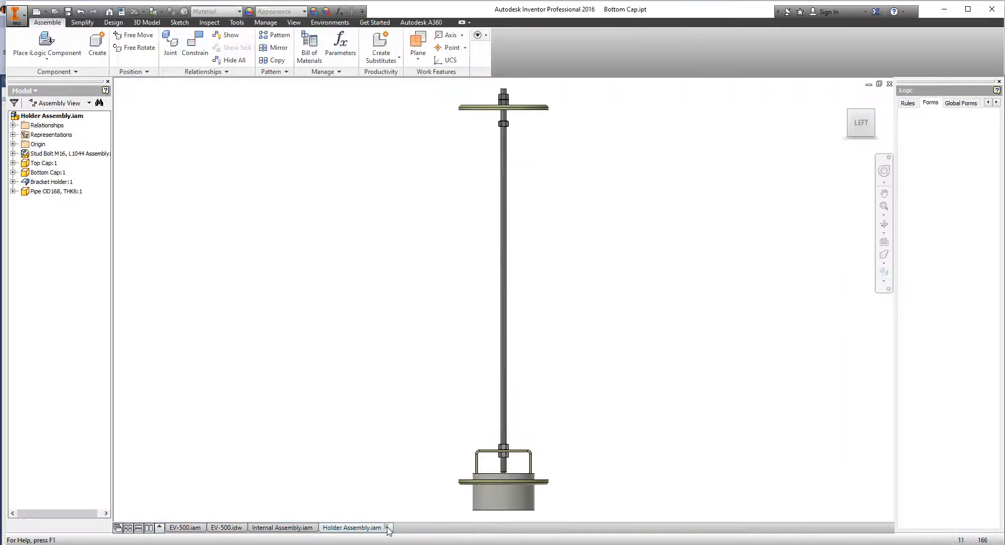
{"action": "left_click", "coordinate": [387, 527]}
{"action": "left_click", "coordinate": [283, 528]}
{"action": "right_click", "coordinate": [576, 443]}
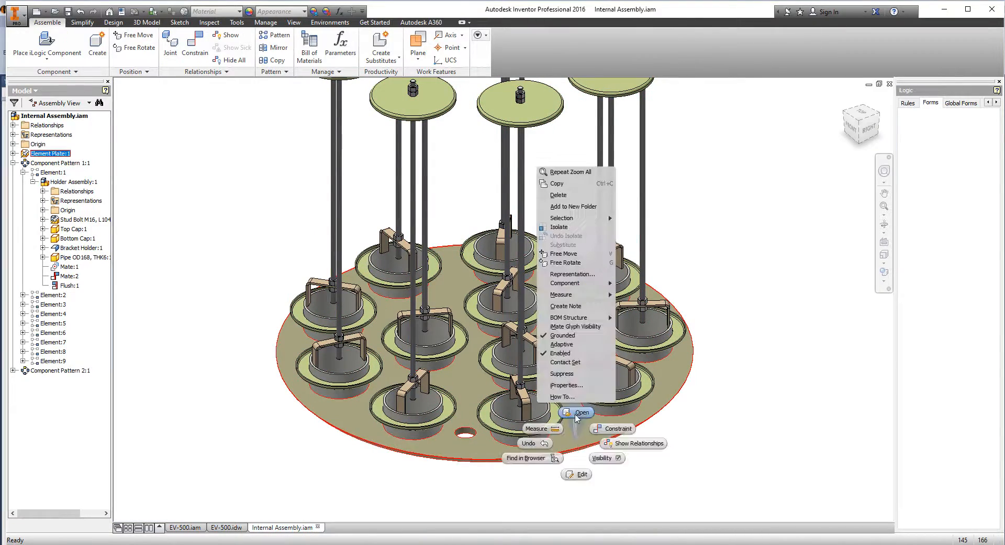
{"action": "left_click", "coordinate": [576, 417]}
- Place a bottom-orientation base view of the Element Plate with hidden lines removed, labelled ELEMENT PLATE at scale 1:10
{"action": "left_click", "coordinate": [226, 529]}
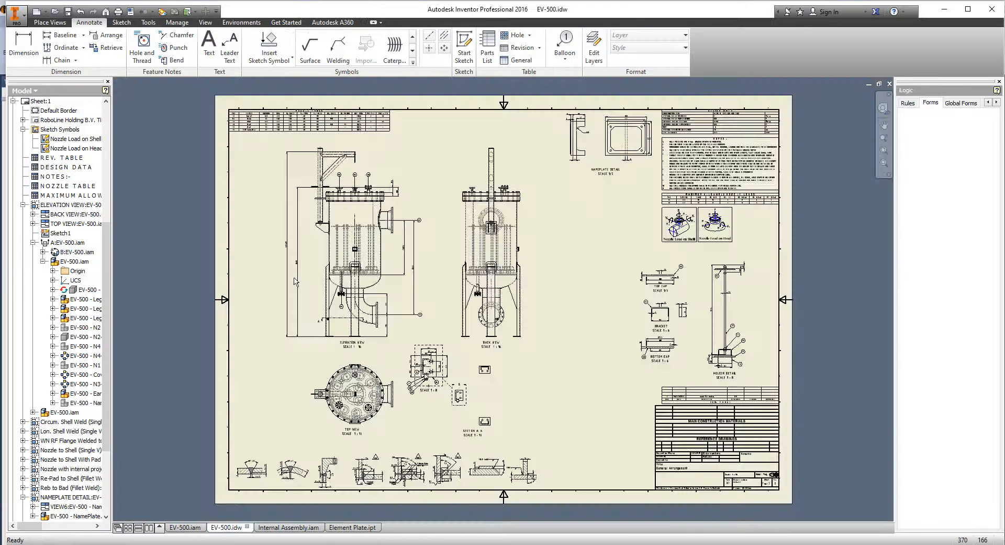
{"action": "left_click", "coordinate": [50, 22]}
{"action": "left_click", "coordinate": [17, 47]}
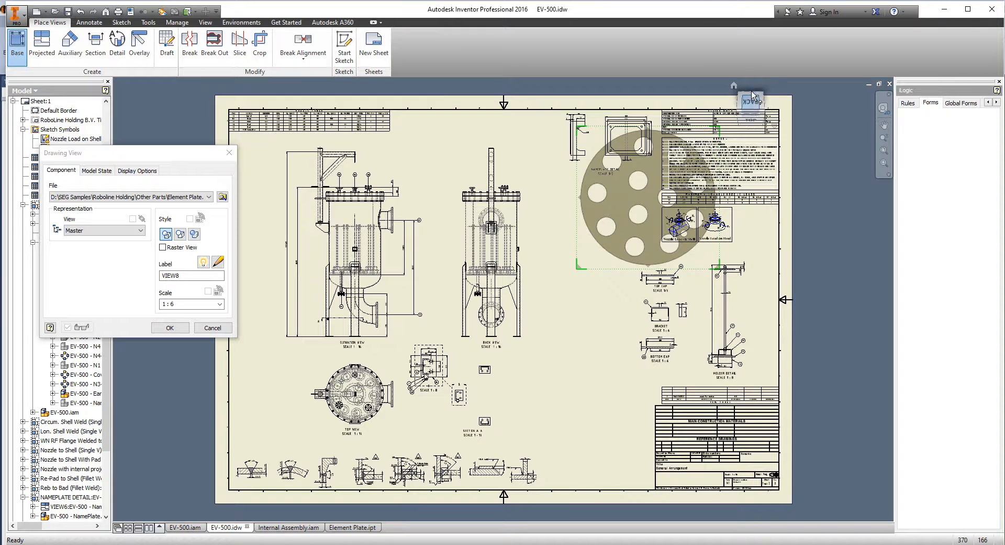
{"action": "left_click", "coordinate": [771, 92]}
{"action": "left_click", "coordinate": [180, 234]}
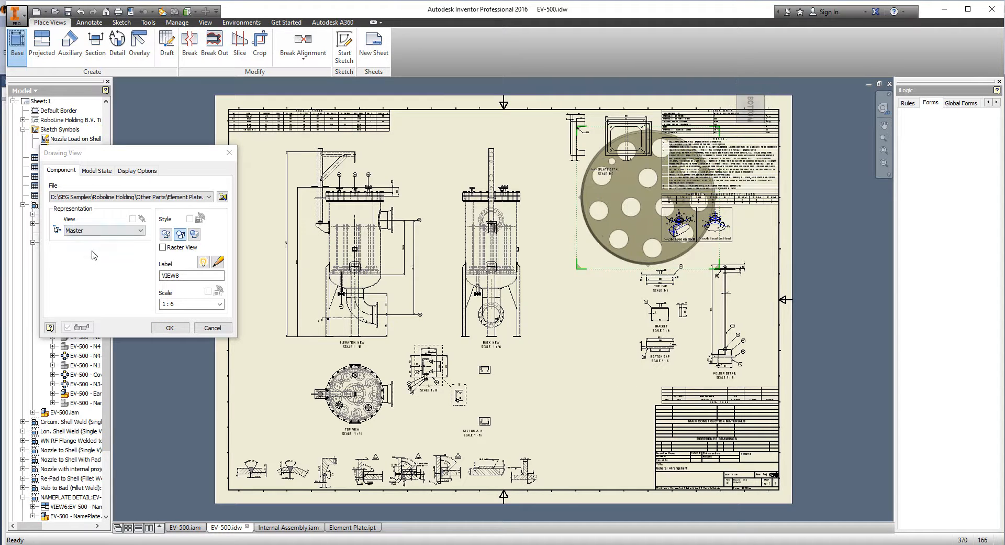
{"action": "left_click_drag", "start_coordinate": [184, 275], "coordinate": [129, 273]}
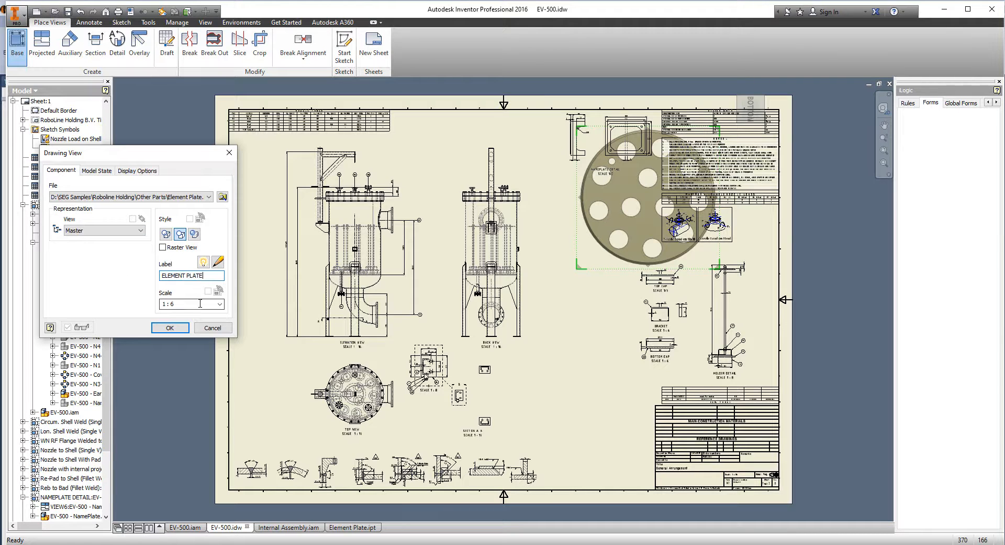
{"action": "type", "text": "1 : 8"}
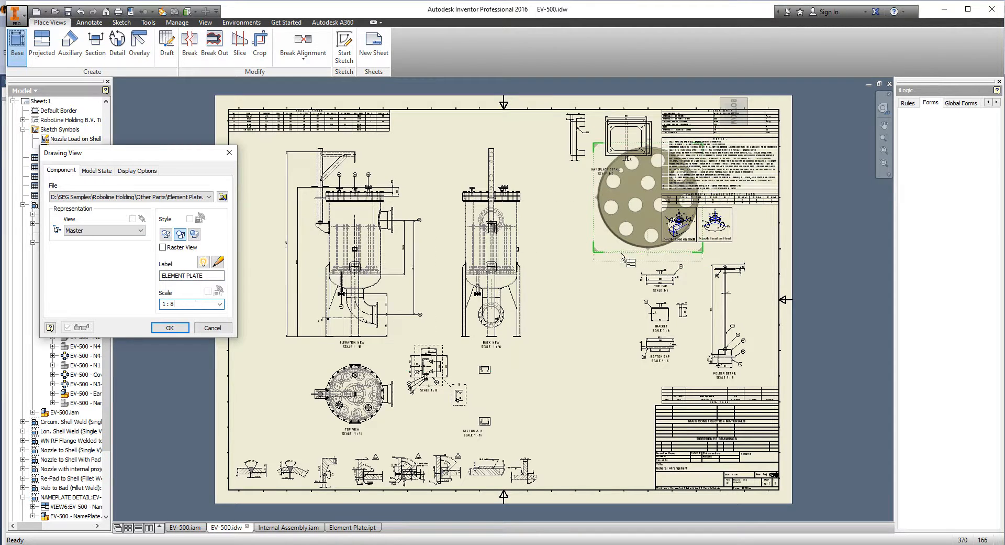
{"action": "left_click", "coordinate": [181, 304]}
{"action": "key", "text": "BackSpace"}
{"action": "type", "text": "10"}
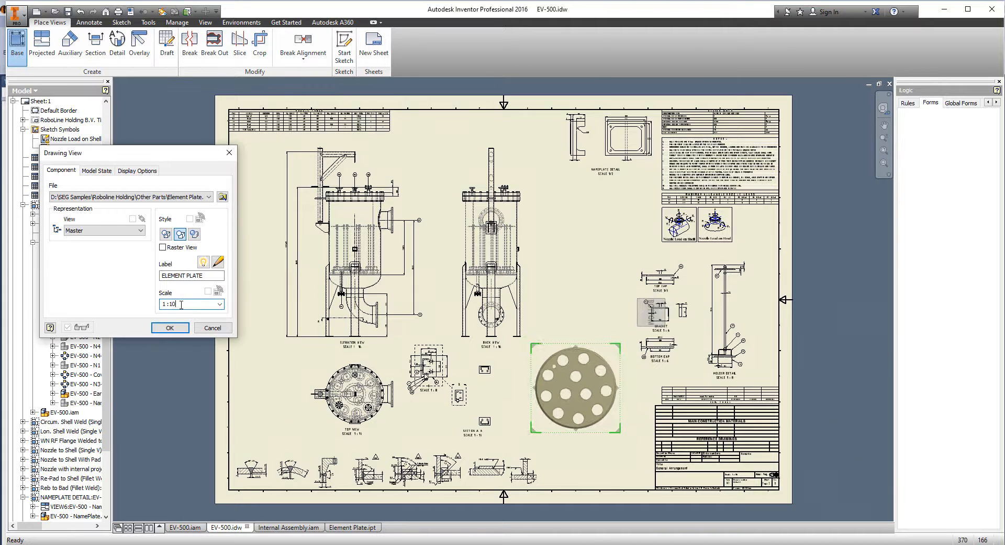
{"action": "left_click", "coordinate": [167, 328]}
- Try adding automated centre marks to the holes in the element plate view
{"action": "scroll", "coordinate": [623, 419], "scroll_direction": "down", "scroll_amount": 3}
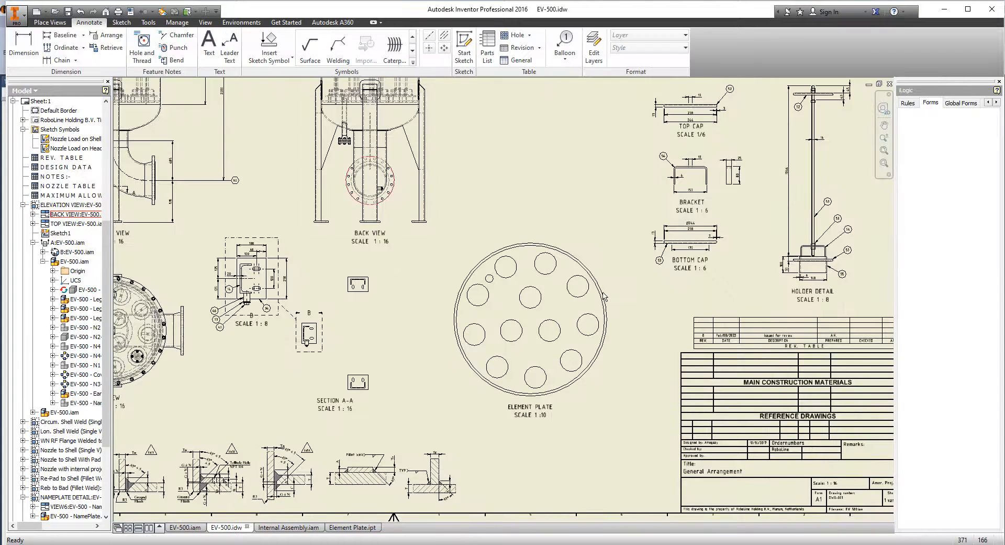
{"action": "right_click", "coordinate": [556, 306]}
{"action": "left_click", "coordinate": [559, 453]}
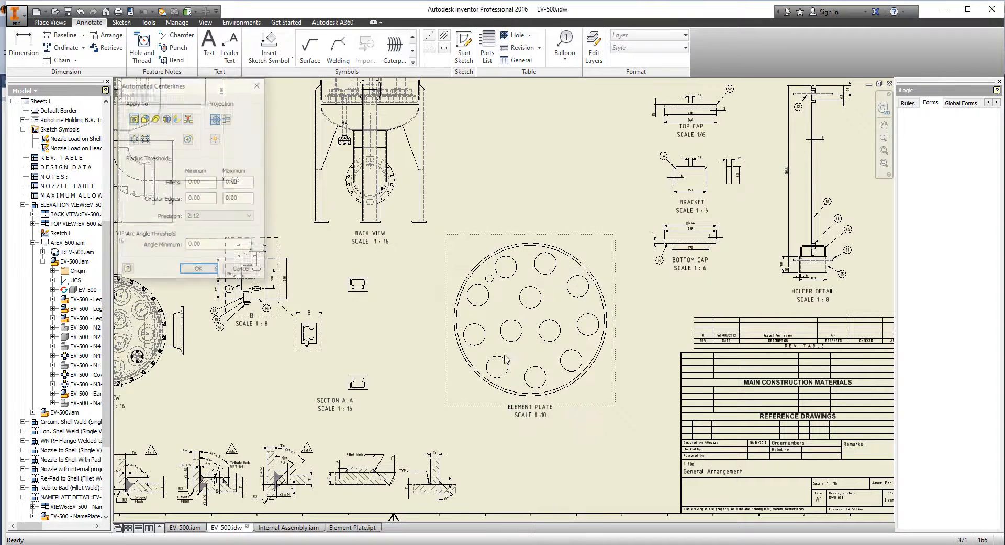
{"action": "left_click", "coordinate": [205, 268]}
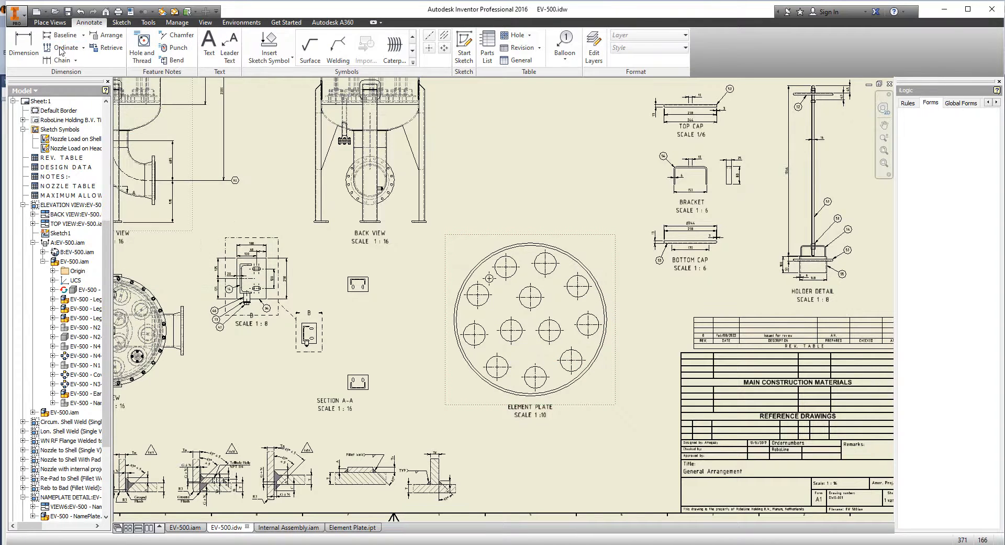
- Create a centered pattern of centre marks through the outer ring of holes, based on the element plate's centre
{"action": "left_click", "coordinate": [444, 48]}
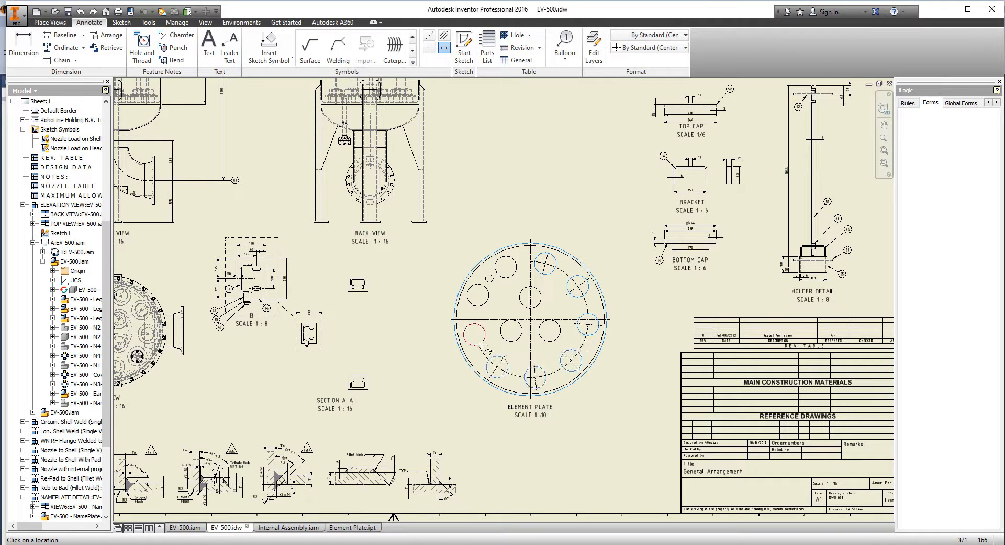
{"action": "left_click", "coordinate": [505, 278]}
{"action": "left_click", "coordinate": [538, 271]}
{"action": "right_click", "coordinate": [556, 201]}
{"action": "left_click", "coordinate": [547, 247]}
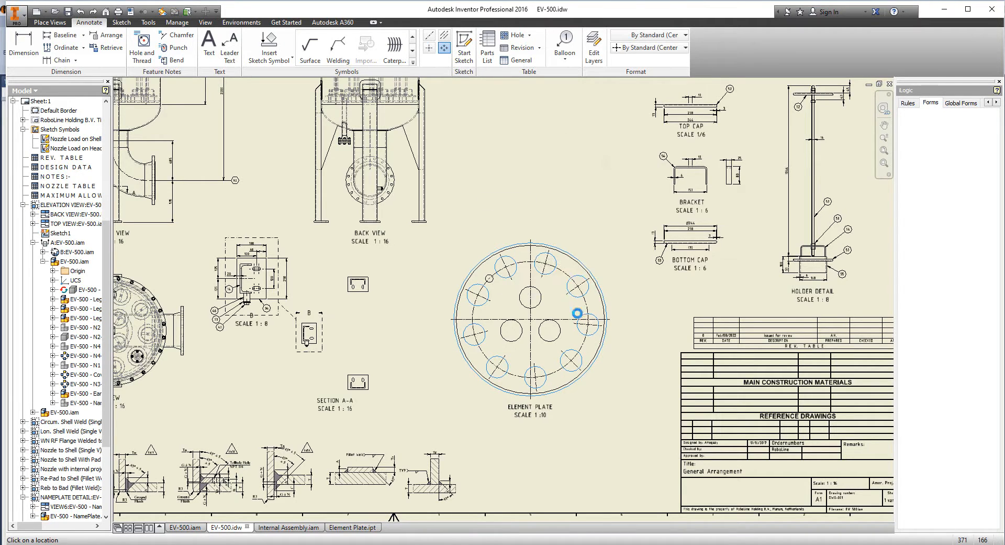
{"action": "left_click", "coordinate": [581, 261]}
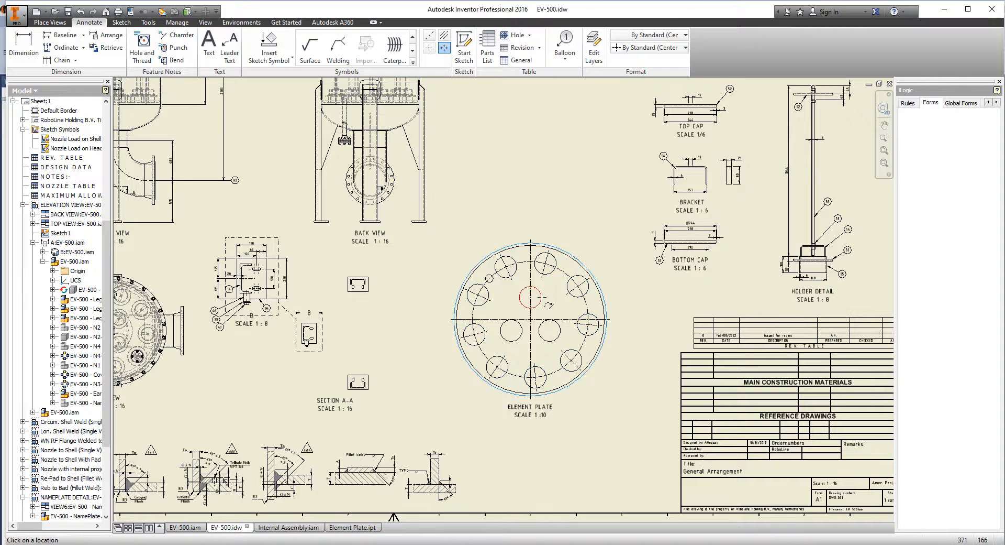
- Create a centered pattern of centre marks through the three inner holes of the element plate
{"action": "left_click", "coordinate": [539, 304]}
{"action": "left_click", "coordinate": [542, 322]}
{"action": "left_click", "coordinate": [539, 301]}
{"action": "right_click", "coordinate": [543, 299]}
{"action": "left_click", "coordinate": [559, 278]}
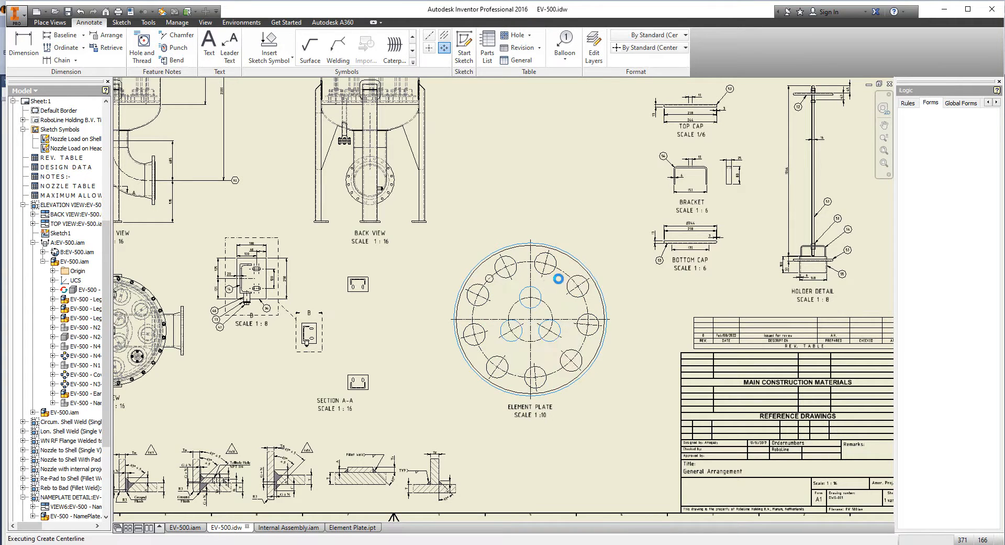
- Dimension the diameters of the outer and inner hole pitch circles on the element plate
{"action": "key", "text": "d"}
{"action": "scroll", "coordinate": [566, 276], "scroll_direction": "down", "scroll_amount": 3}
{"action": "left_click", "coordinate": [563, 280]}
{"action": "left_click", "coordinate": [600, 208]}
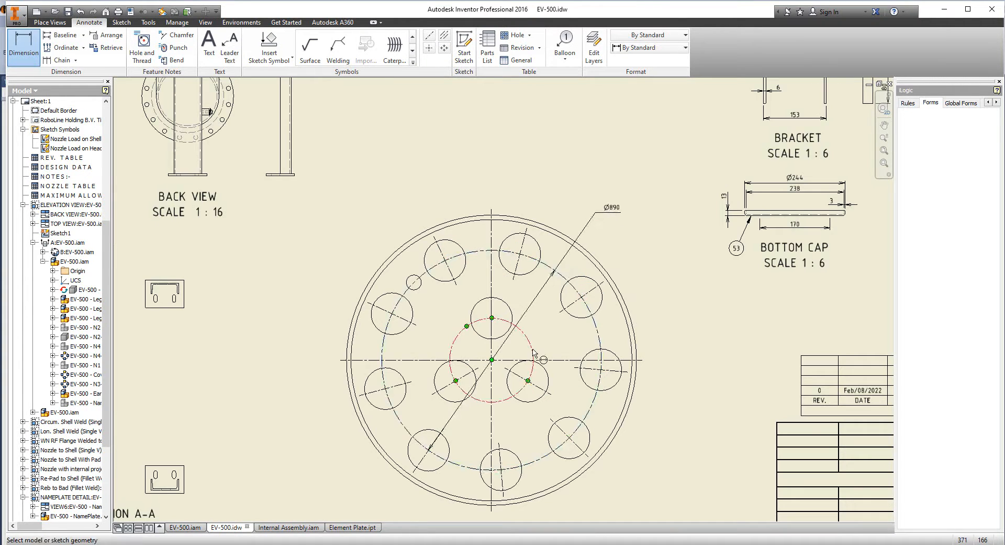
{"action": "left_click", "coordinate": [533, 349]}
{"action": "left_click", "coordinate": [655, 318]}
- Dimension the diameters of one outer-ring hole, one inner hole and the small hole on the element plate
{"action": "left_click", "coordinate": [538, 242]}
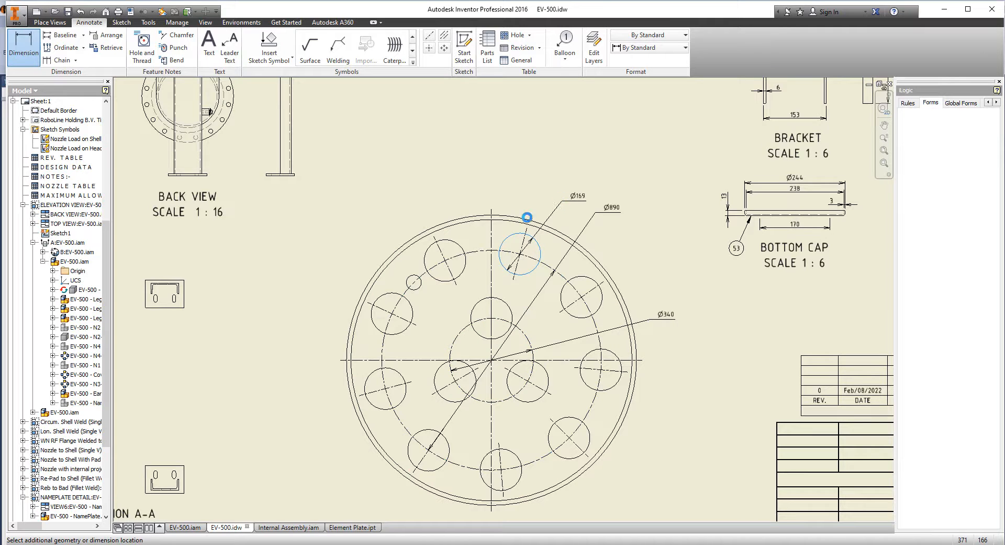
{"action": "left_click", "coordinate": [527, 217]}
{"action": "left_click", "coordinate": [546, 398]}
{"action": "left_click", "coordinate": [643, 438]}
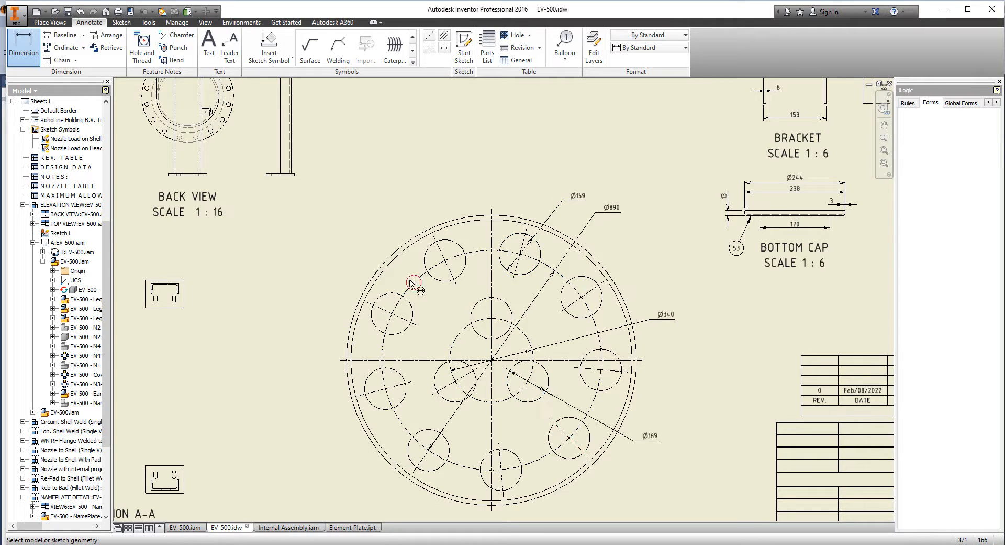
{"action": "left_click", "coordinate": [413, 282]}
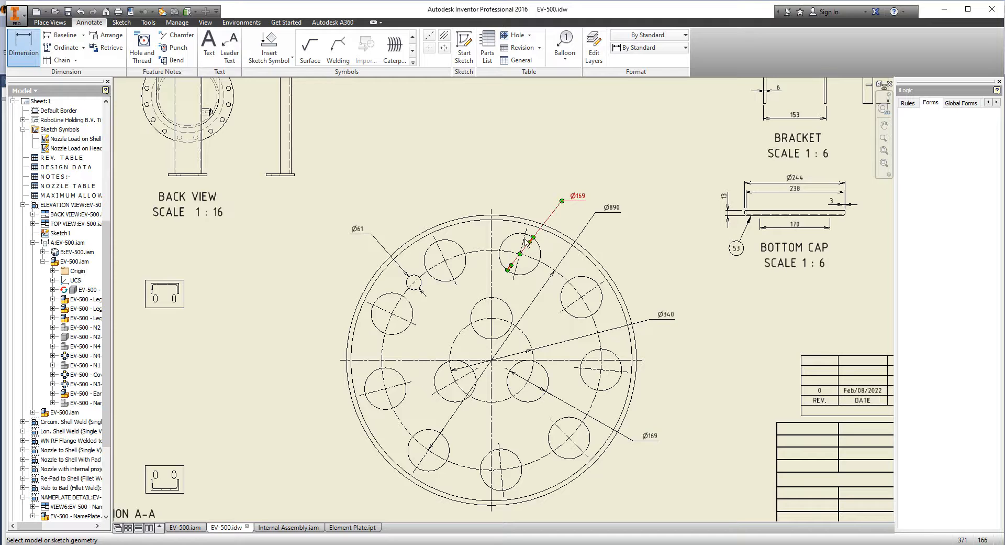
- Dimension the angles from the vertical centreline to the first outer-ring hole and to the lower inner hole
{"action": "left_click", "coordinate": [517, 187]}
{"action": "scroll", "coordinate": [527, 384], "scroll_direction": "up", "scroll_amount": 3}
{"action": "middle_click_drag", "start_coordinate": [539, 419], "coordinate": [539, 334]}
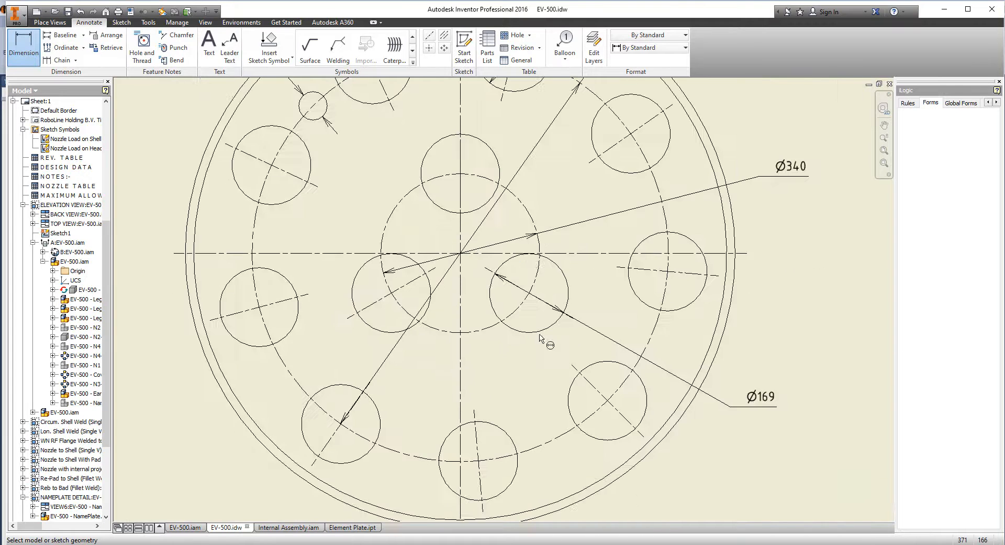
{"action": "left_click", "coordinate": [377, 309]}
{"action": "left_click", "coordinate": [460, 351]}
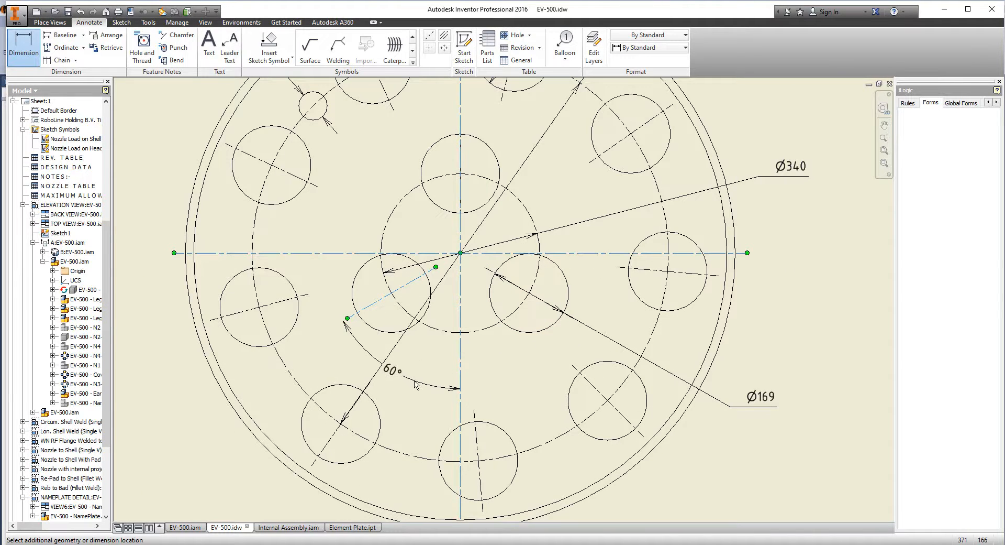
{"action": "left_click", "coordinate": [419, 381]}
- Add a centre mark to the small hole and try to dimension its angle from the vertical centreline
{"action": "scroll", "coordinate": [460, 366], "scroll_direction": "down", "scroll_amount": 3}
{"action": "scroll", "coordinate": [423, 249], "scroll_direction": "up", "scroll_amount": 2}
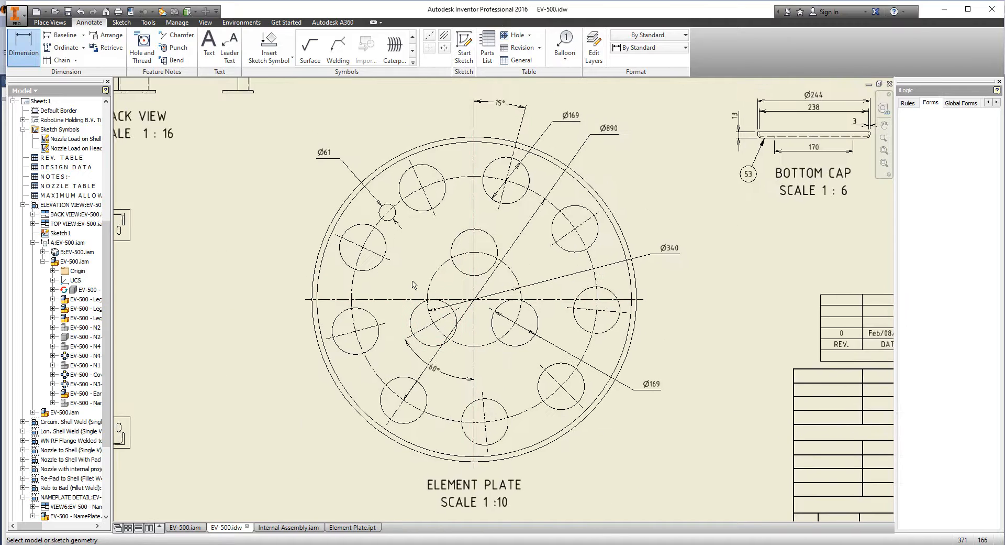
{"action": "key", "text": "c"}
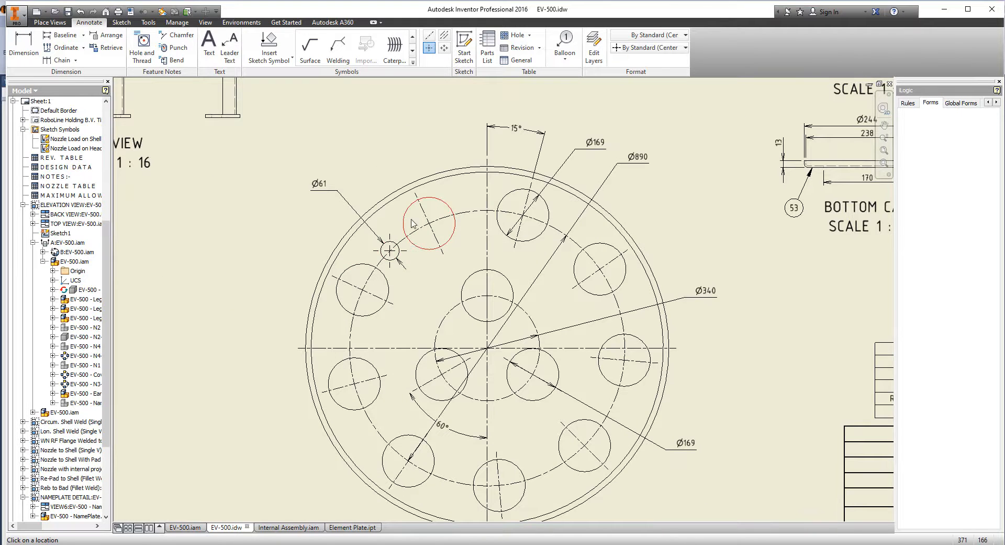
{"action": "key", "text": "d"}
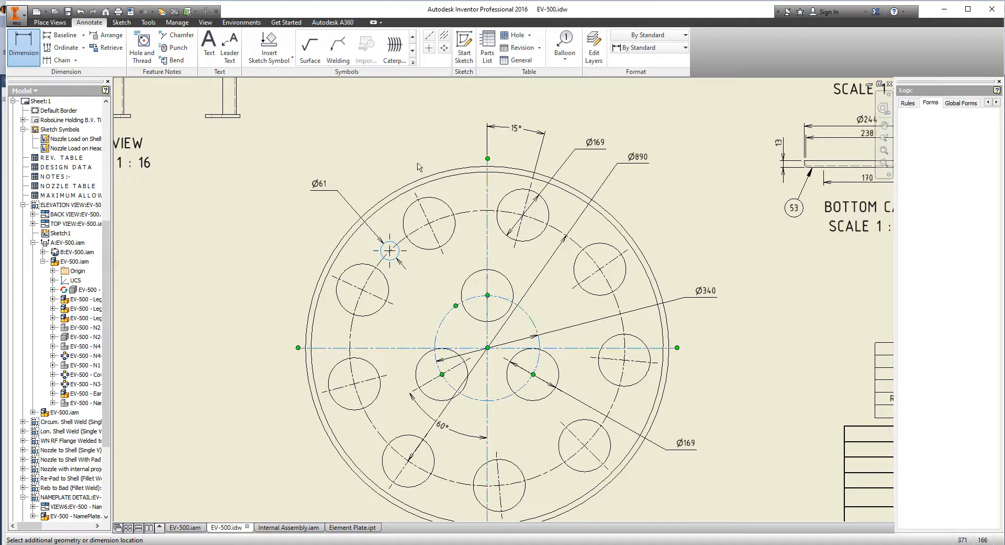
{"action": "key", "text": "Escape"}
{"action": "scroll", "coordinate": [442, 242], "scroll_direction": "down", "scroll_amount": 3}
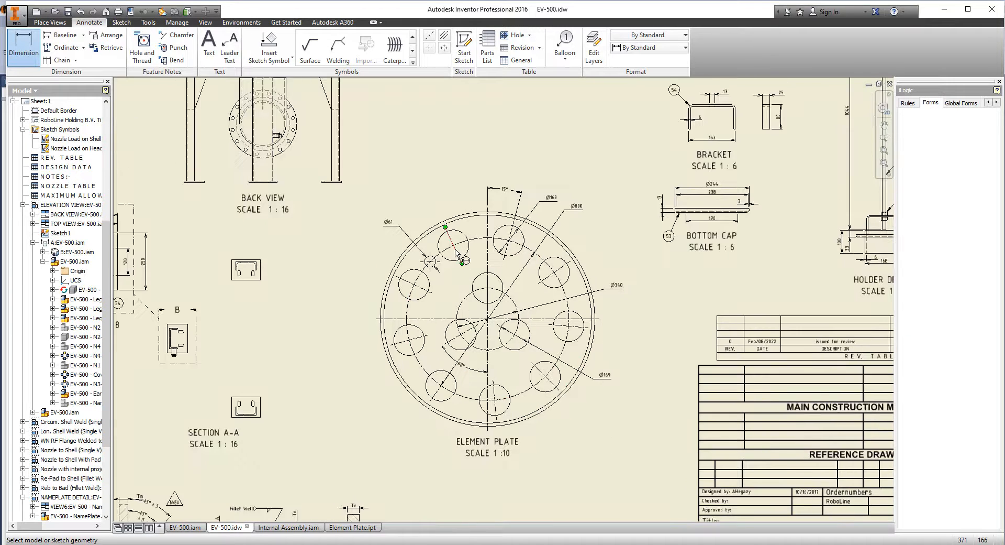
- Draw a centreline through the plate centre and the small hole, and dimension its angle to the vertical centreline
{"action": "key", "text": "Escape"}
{"action": "left_click", "coordinate": [427, 40]}
{"action": "scroll", "coordinate": [432, 268], "scroll_direction": "up", "scroll_amount": 3}
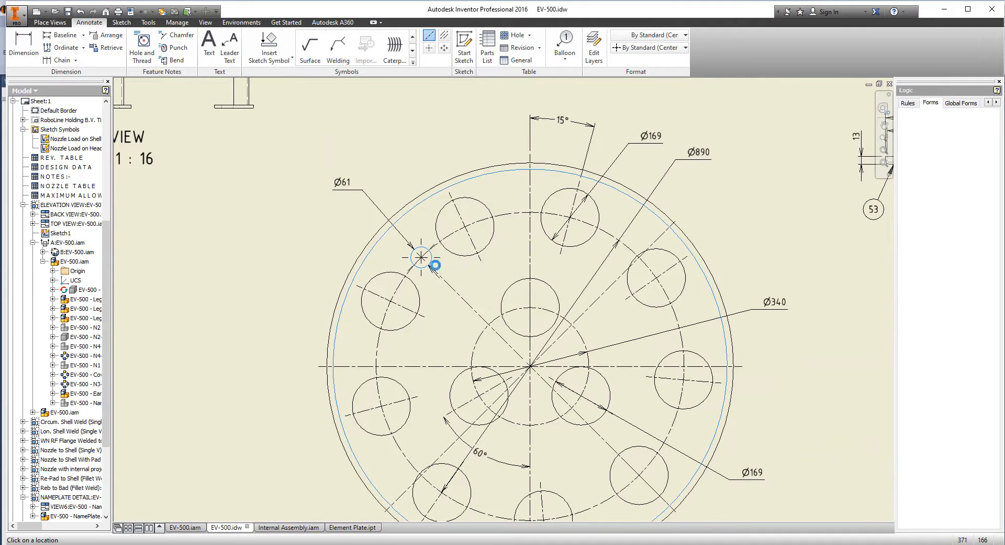
{"action": "left_click", "coordinate": [422, 257]}
{"action": "key", "text": "d"}
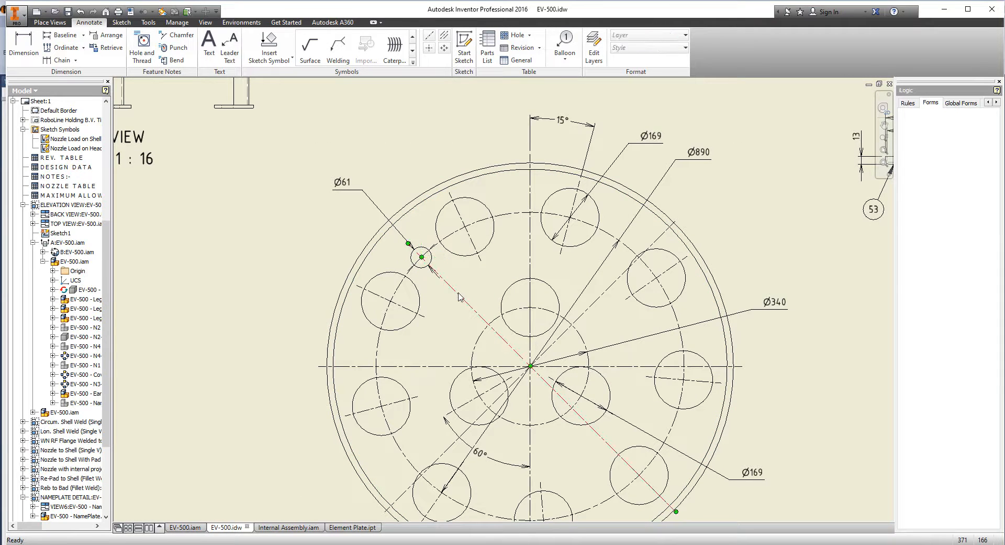
{"action": "left_click", "coordinate": [449, 284]}
{"action": "scroll", "coordinate": [512, 311], "scroll_direction": "down", "scroll_amount": 3}
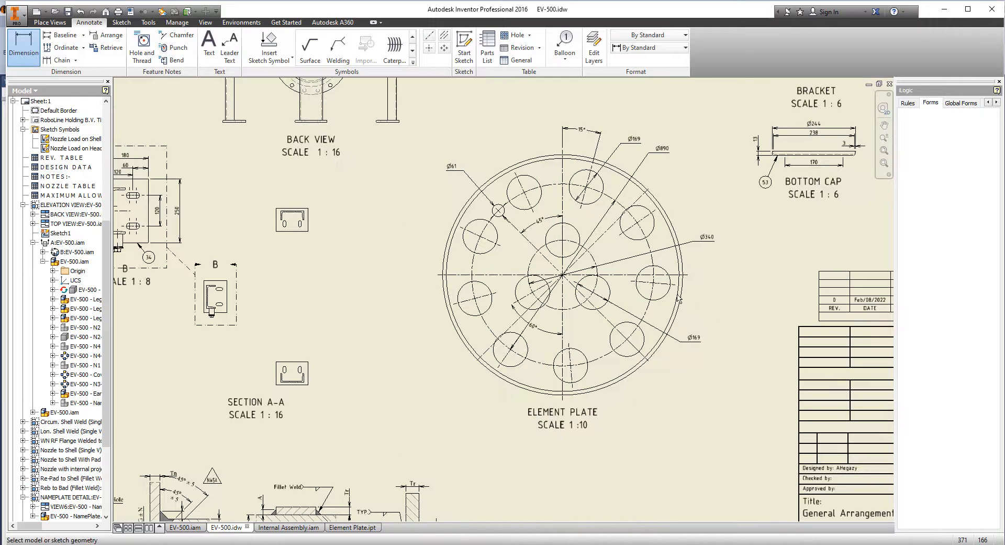
- Move the outer pitch circle's diameter dimension lower beside the element plate, and save the drawing
{"action": "key", "text": "Escape"}
{"action": "left_click_drag", "start_coordinate": [698, 222], "coordinate": [713, 302]}
{"action": "scroll", "coordinate": [395, 306], "scroll_direction": "down", "scroll_amount": 3}
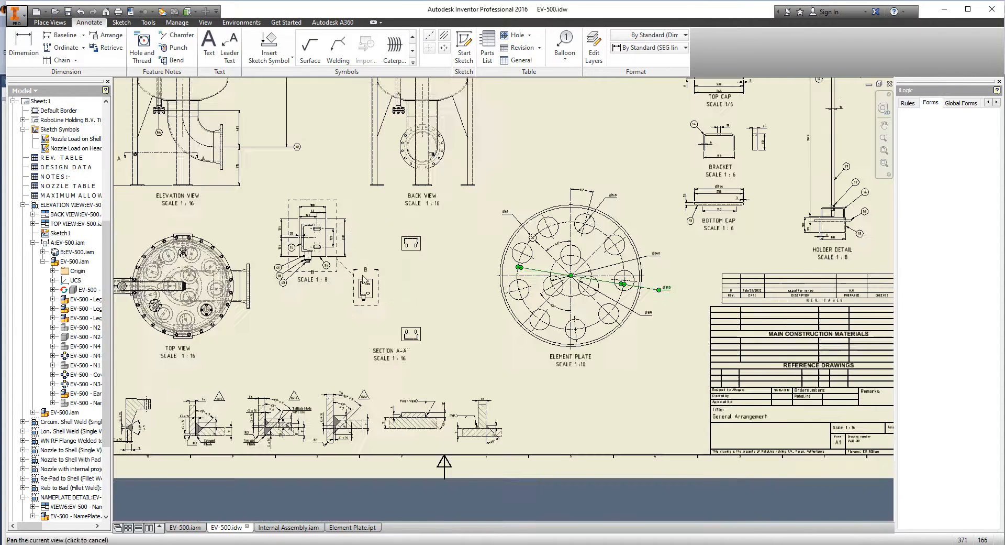
{"action": "scroll", "coordinate": [440, 269], "scroll_direction": "up", "scroll_amount": 3}
{"action": "scroll", "coordinate": [443, 271], "scroll_direction": "down", "scroll_amount": 2}
{"action": "middle_click_drag", "start_coordinate": [463, 271], "coordinate": [492, 321]}
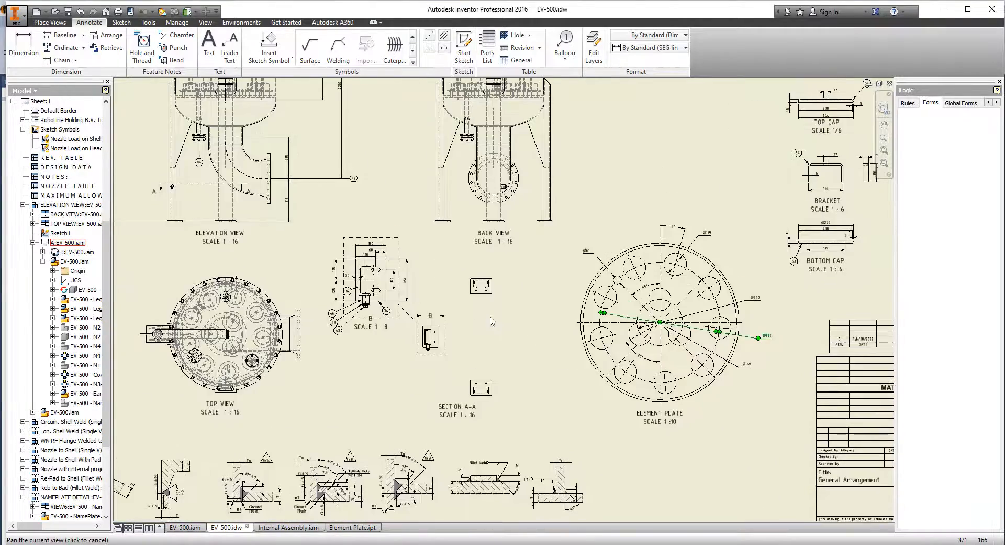
{"action": "middle_click", "coordinate": [443, 292]}
{"action": "middle_click", "coordinate": [443, 291]}
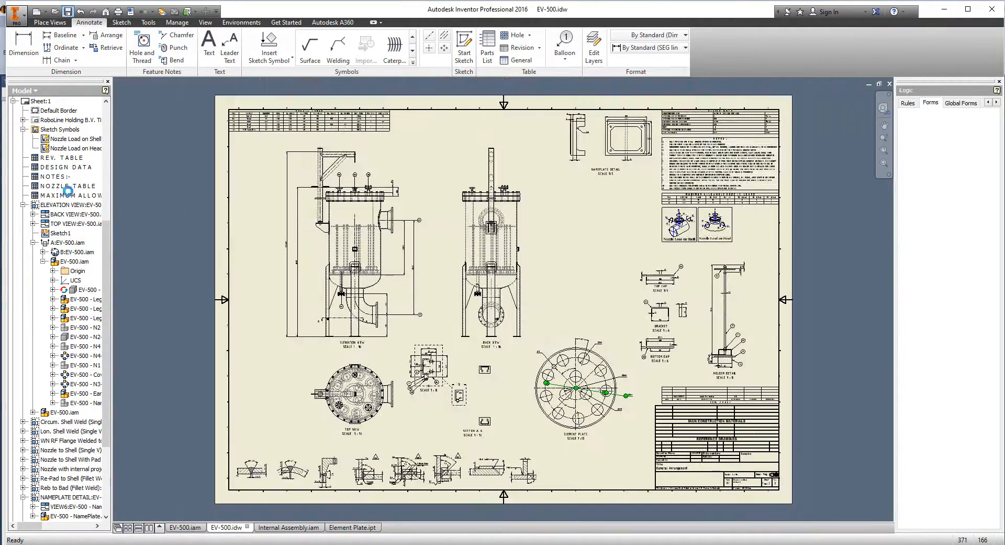
{"action": "left_click", "coordinate": [22, 205]}
{"action": "left_click", "coordinate": [13, 185]}
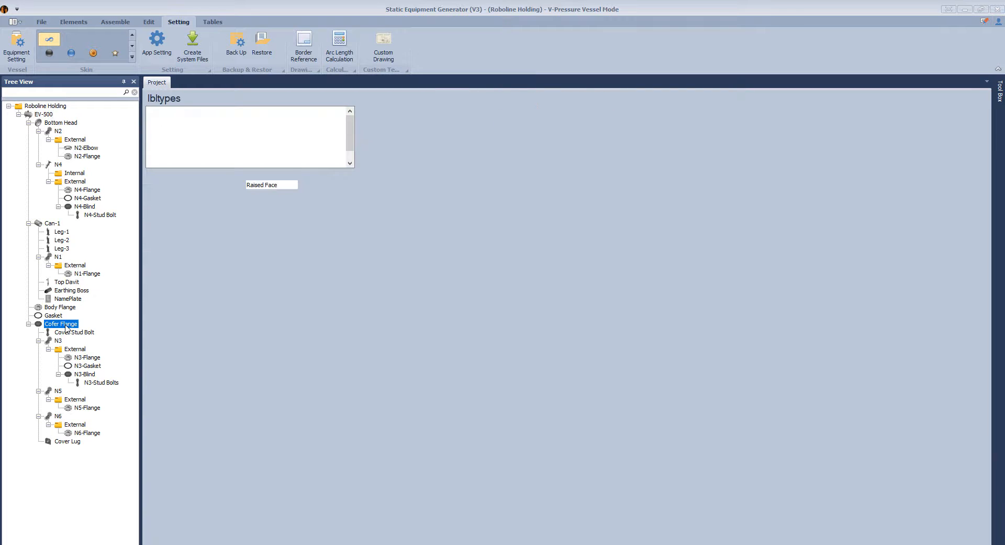
- Switch to Static Equipment Generator, open the Cofer Flange's drawing settings, and choose a portrait sheet with a bottom view labelled TOP VIEW
{"action": "right_click", "coordinate": [66, 327]}
{"action": "mouse_move", "coordinate": [131, 354]}
{"action": "left_click", "coordinate": [216, 356]}
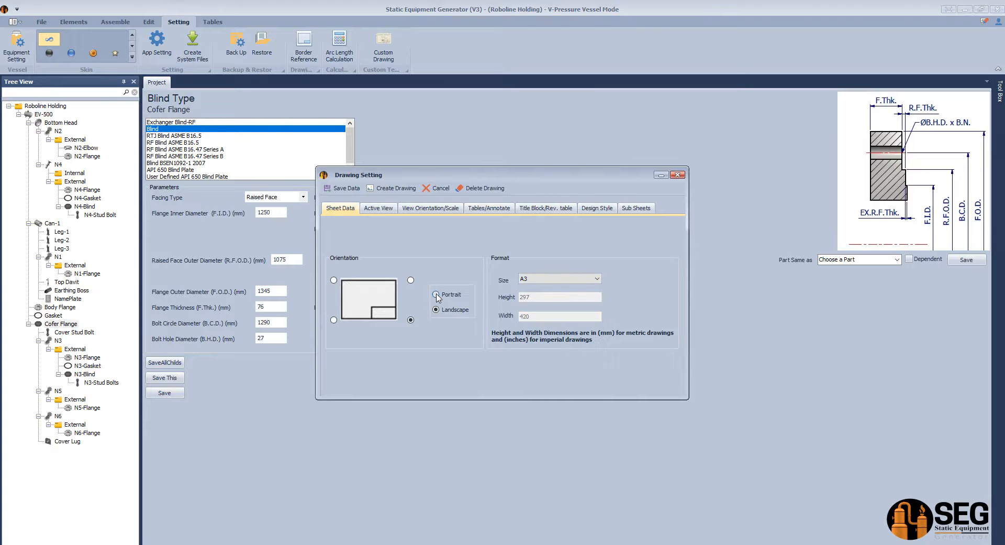
{"action": "left_click", "coordinate": [383, 210]}
{"action": "left_click", "coordinate": [423, 210]}
{"action": "left_click", "coordinate": [386, 210]}
{"action": "left_click", "coordinate": [478, 334]}
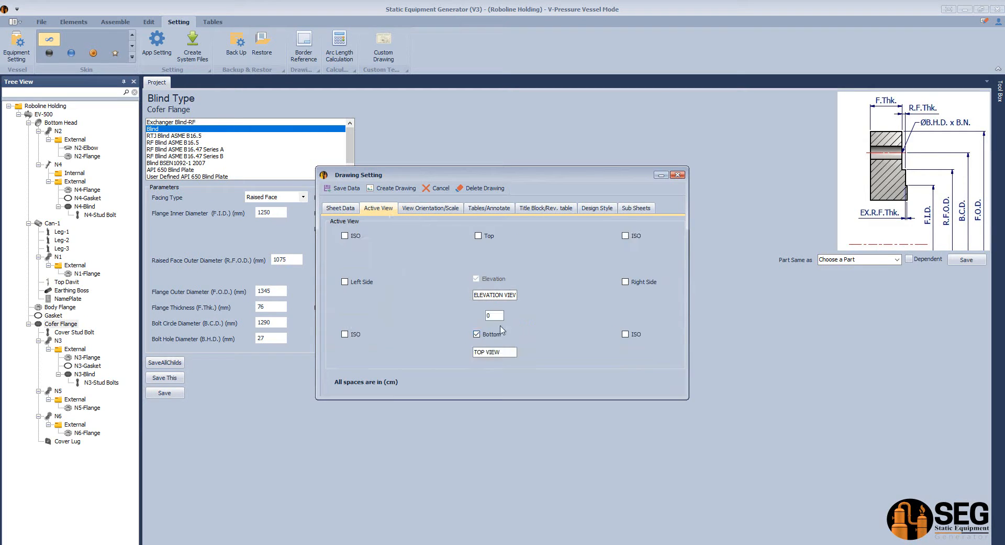
- Switch to Inventor, open the Cofer Flange part from the vessel assembly and examine which orientation faces its flat side
{"action": "left_click", "coordinate": [430, 208]}
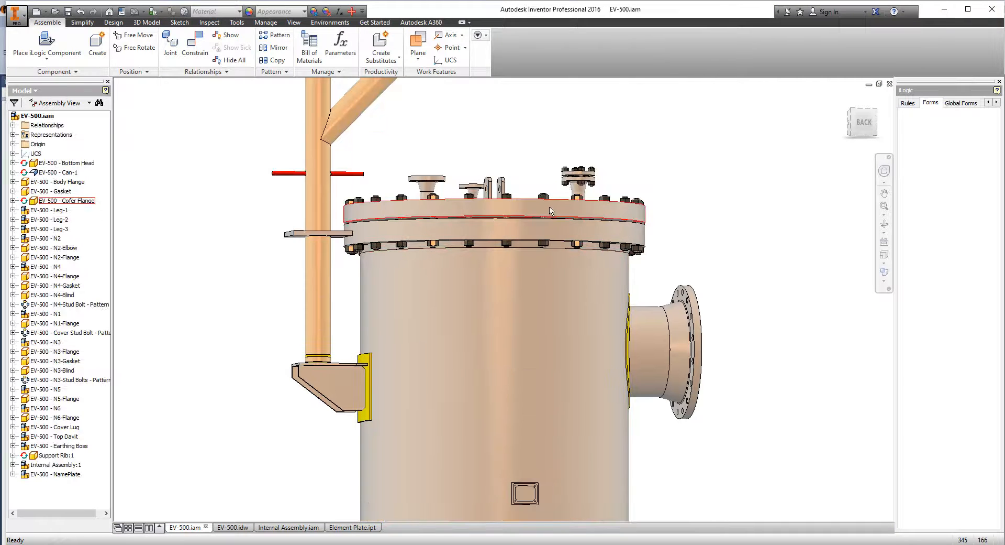
{"action": "right_click", "coordinate": [550, 211]}
{"action": "left_click", "coordinate": [598, 206]}
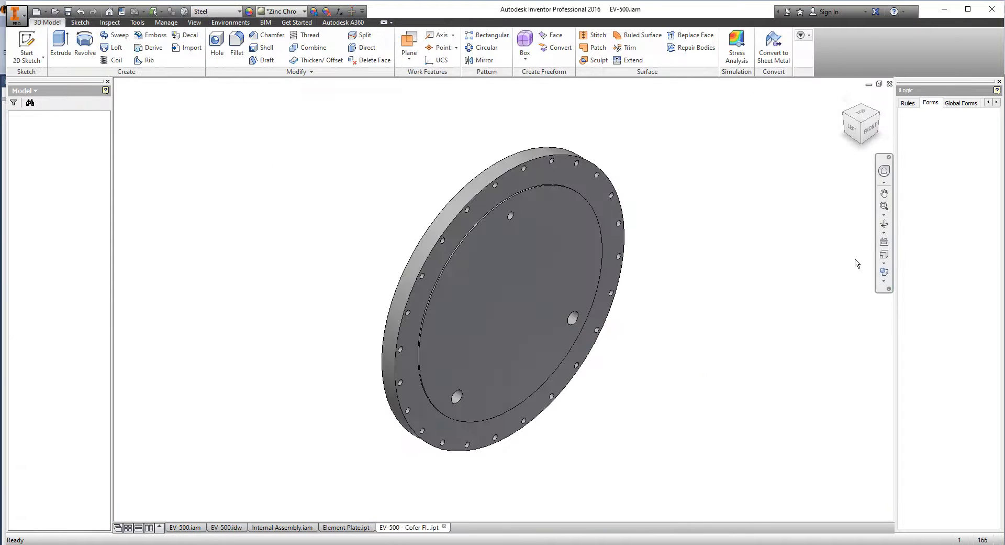
{"action": "left_click", "coordinate": [884, 224]}
{"action": "left_click_drag", "start_coordinate": [519, 305], "coordinate": [749, 290]}
{"action": "left_click", "coordinate": [856, 126]}
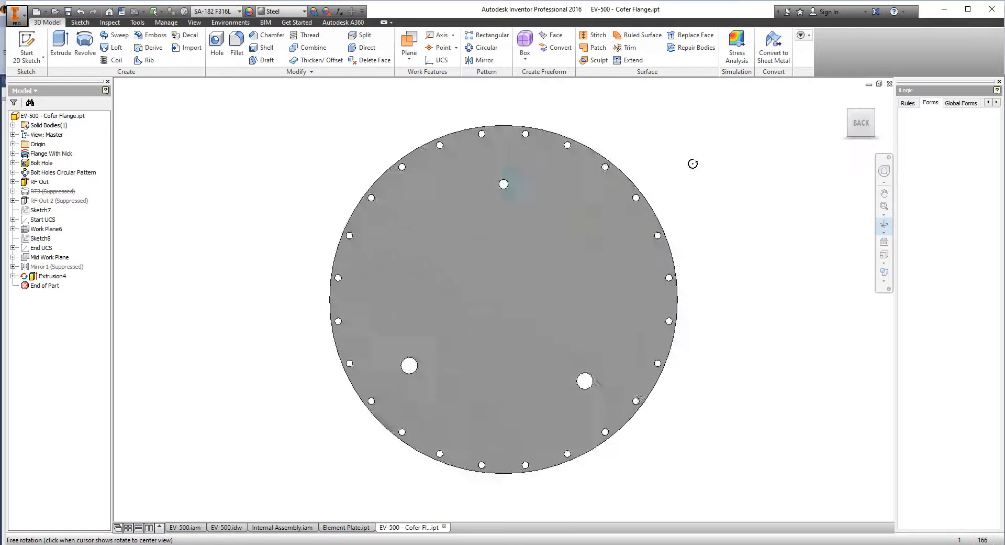
{"action": "key", "text": "Escape"}
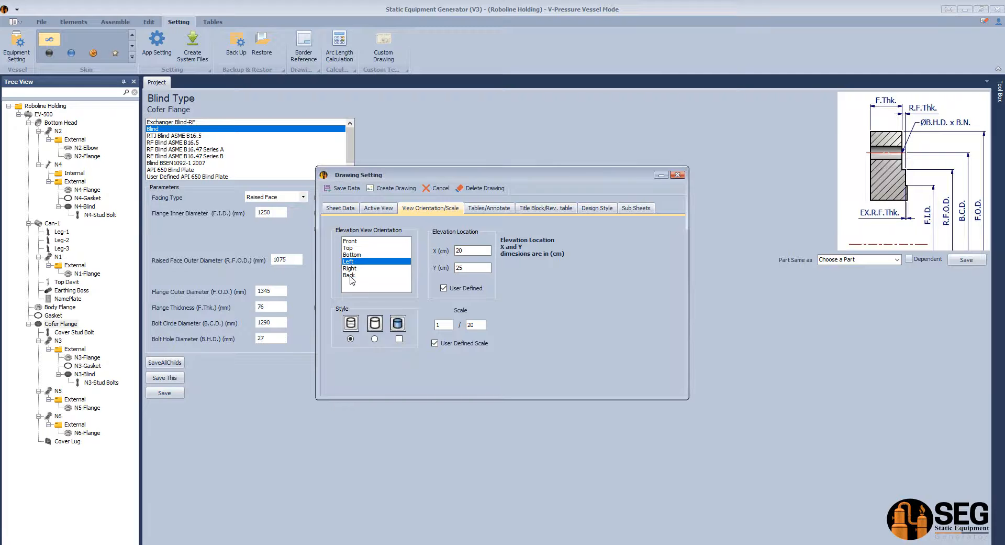
- Set the flange drawing's elevation view orientation to Back with a user-defined scale of 1/12
{"action": "left_click", "coordinate": [350, 275]}
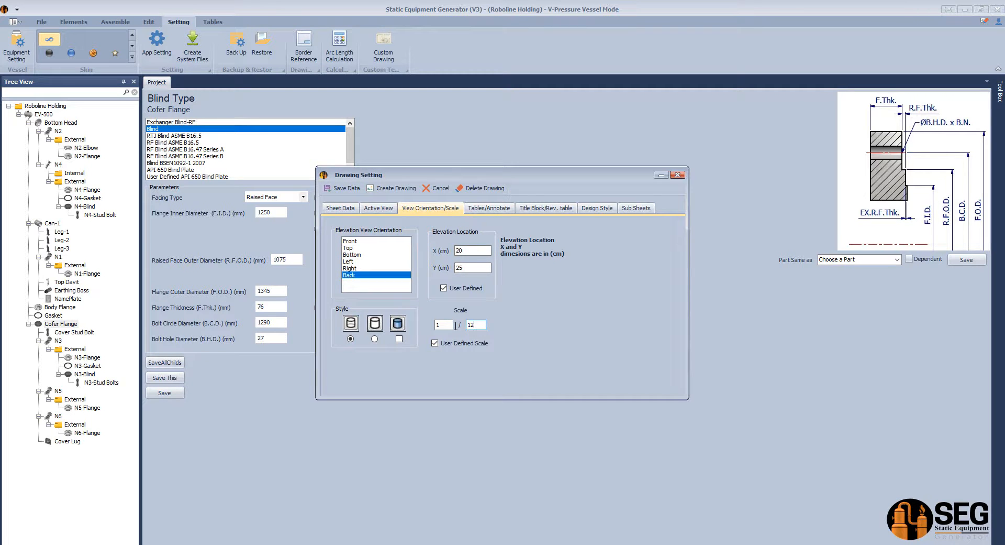
{"action": "left_click", "coordinate": [502, 209]}
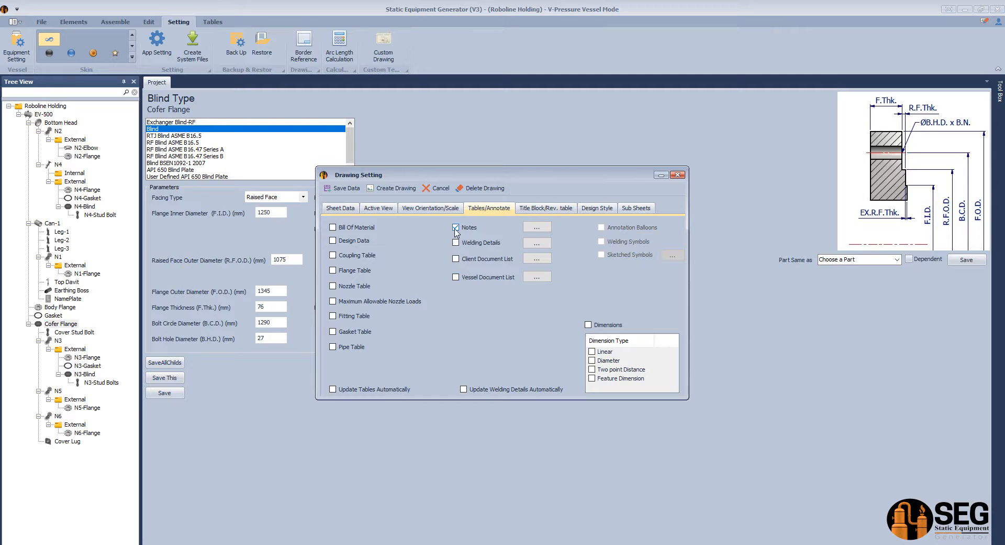
- Title the drawing COVER DETAIL, number it DWG-002, enter revision 0 dated 2/8/2022 as ISSUED FOR REVIEW, and create the drawing
{"action": "left_click", "coordinate": [541, 208]}
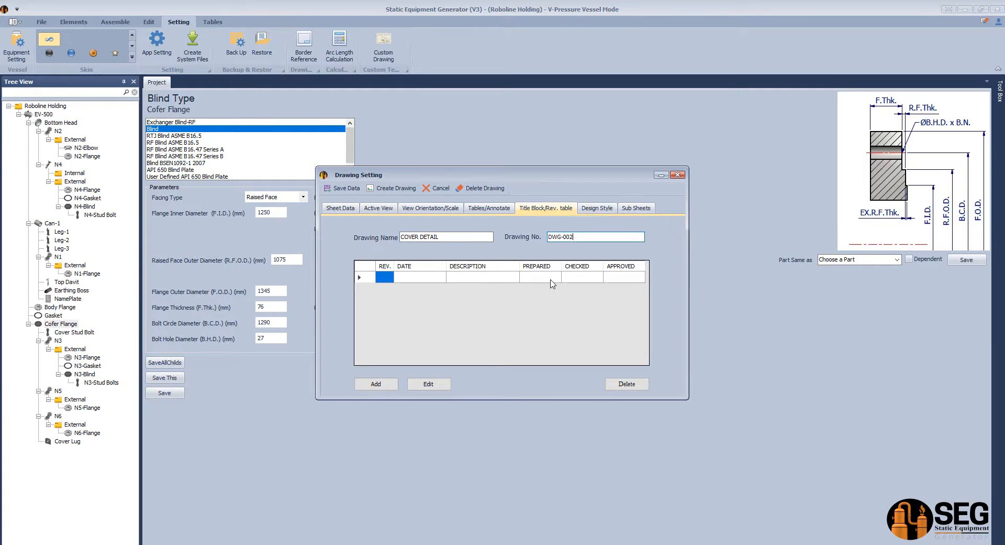
{"action": "left_click", "coordinate": [374, 278]}
{"action": "left_click", "coordinate": [428, 383]}
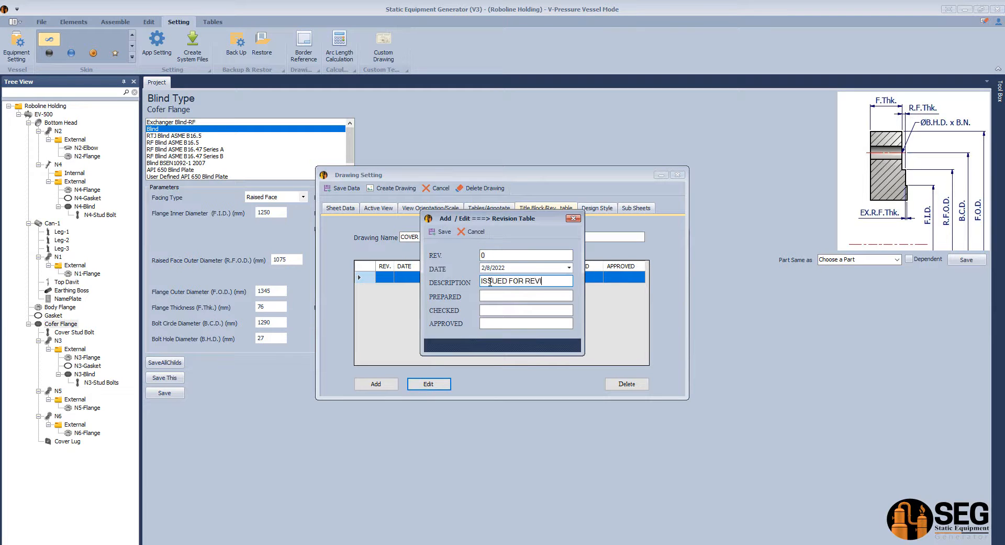
{"action": "left_click", "coordinate": [442, 231]}
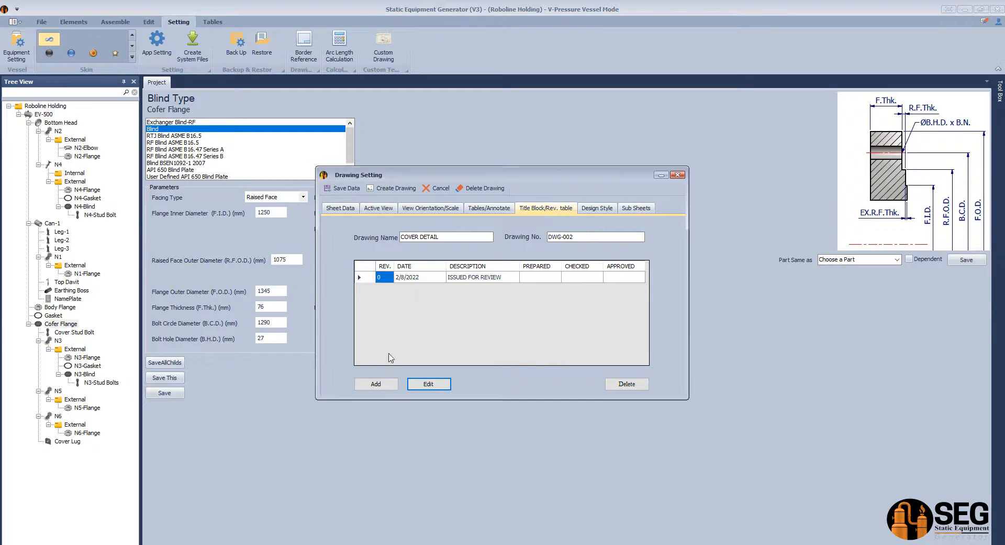
{"action": "left_click", "coordinate": [376, 383]}
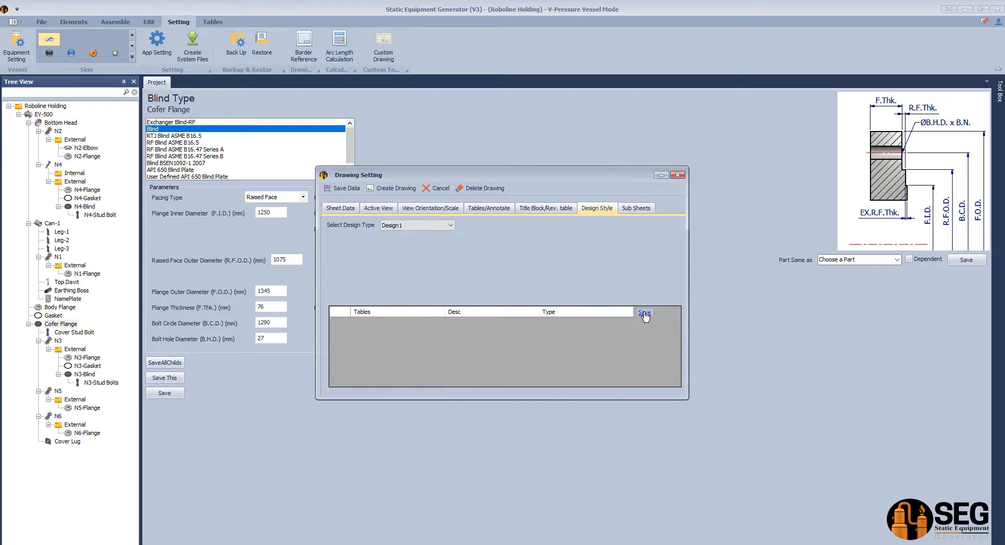
{"action": "left_click", "coordinate": [393, 187]}
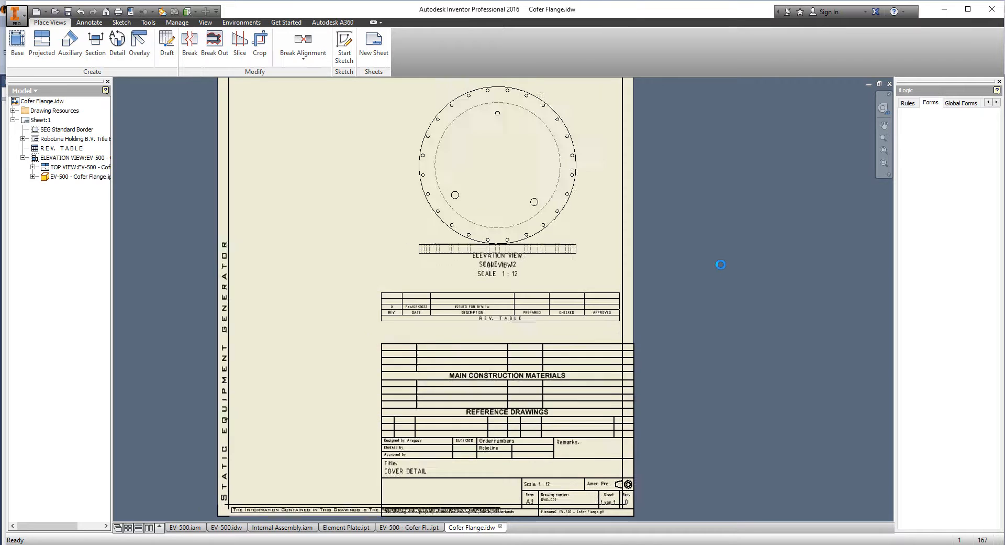
- Replace the SEG Standard Border on the Cofer Flange drawing sheet with the Default Border
{"action": "right_click", "coordinate": [54, 132]}
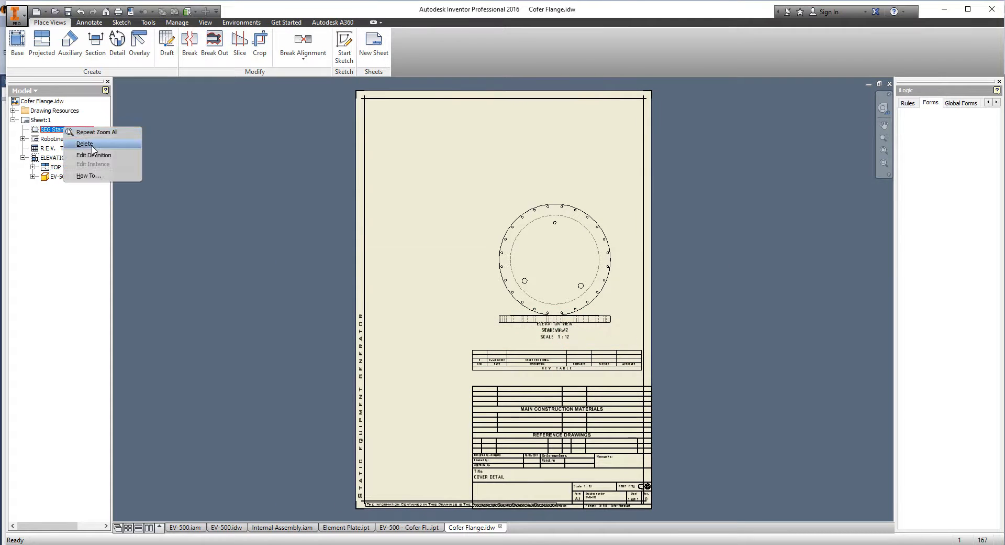
{"action": "left_click", "coordinate": [79, 140]}
{"action": "right_click", "coordinate": [68, 139]}
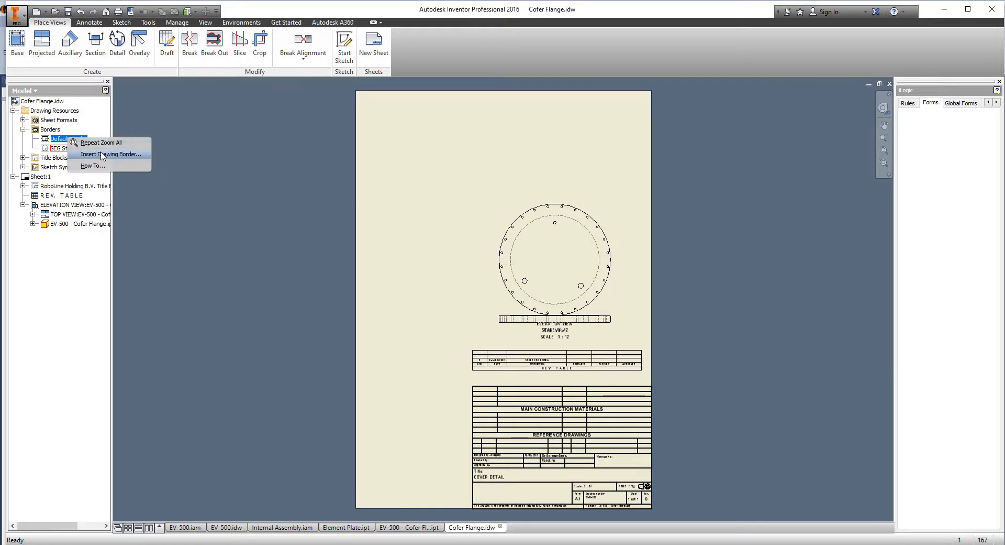
{"action": "left_click", "coordinate": [86, 144]}
{"action": "left_click", "coordinate": [228, 174]}
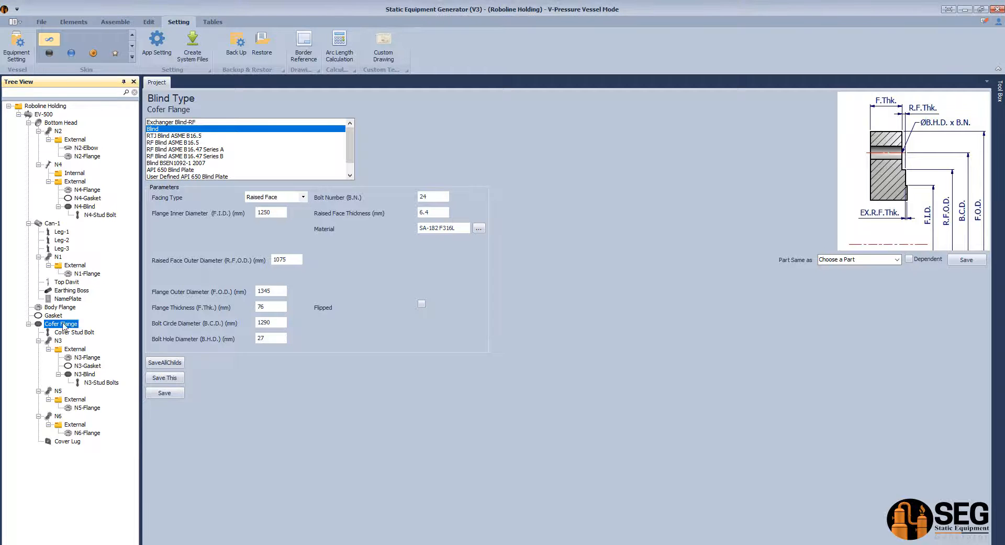
- Reopen the Cofer Flange's drawing settings and set the elevation location to X 16 cm, Y 30 cm with scale 1/10
{"action": "right_click", "coordinate": [67, 329]}
{"action": "mouse_move", "coordinate": [105, 354]}
{"action": "left_click", "coordinate": [233, 355]}
{"action": "left_click", "coordinate": [456, 209]}
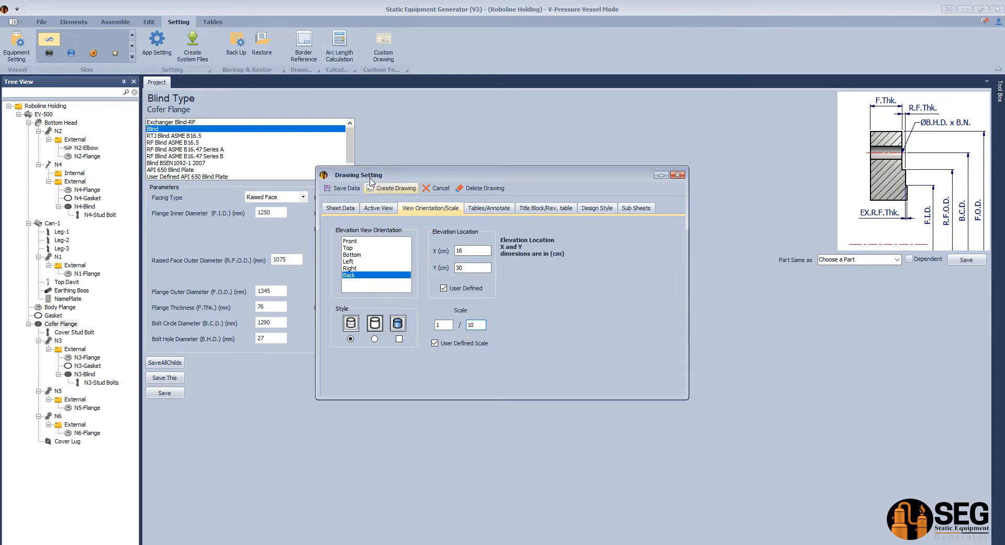
- Set the Cofer Flange drawing's elevation location to Y 34 cm with scale 1/8, and recreate the drawing
{"action": "left_click", "coordinate": [378, 208]}
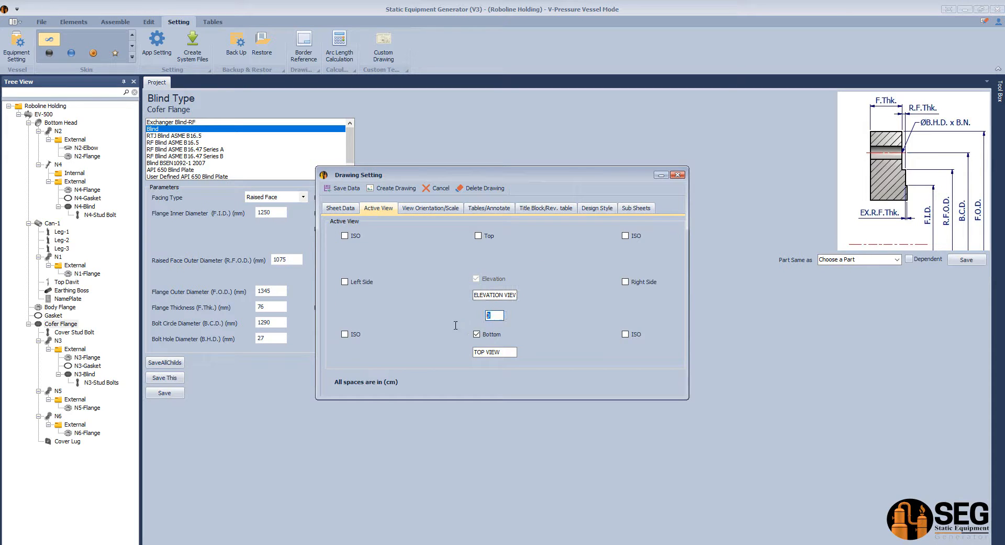
{"action": "left_click", "coordinate": [396, 188]}
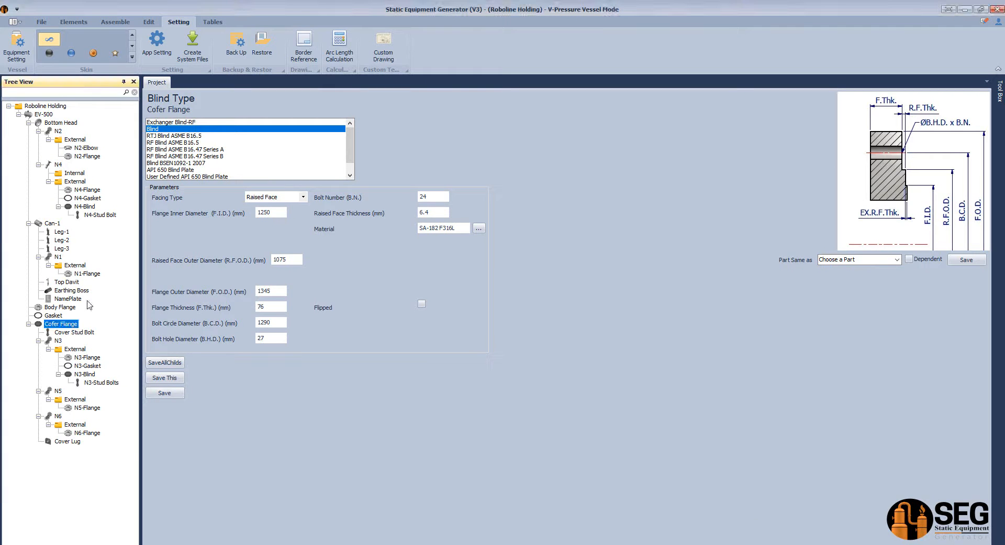
{"action": "right_click", "coordinate": [78, 325]}
{"action": "mouse_move", "coordinate": [105, 350]}
{"action": "left_click", "coordinate": [226, 374]}
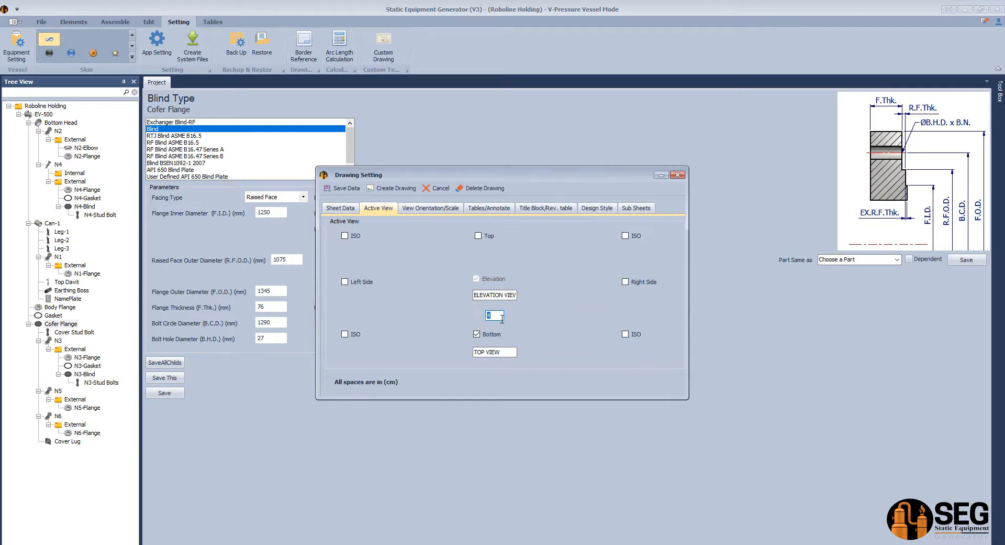
{"action": "left_click", "coordinate": [430, 208]}
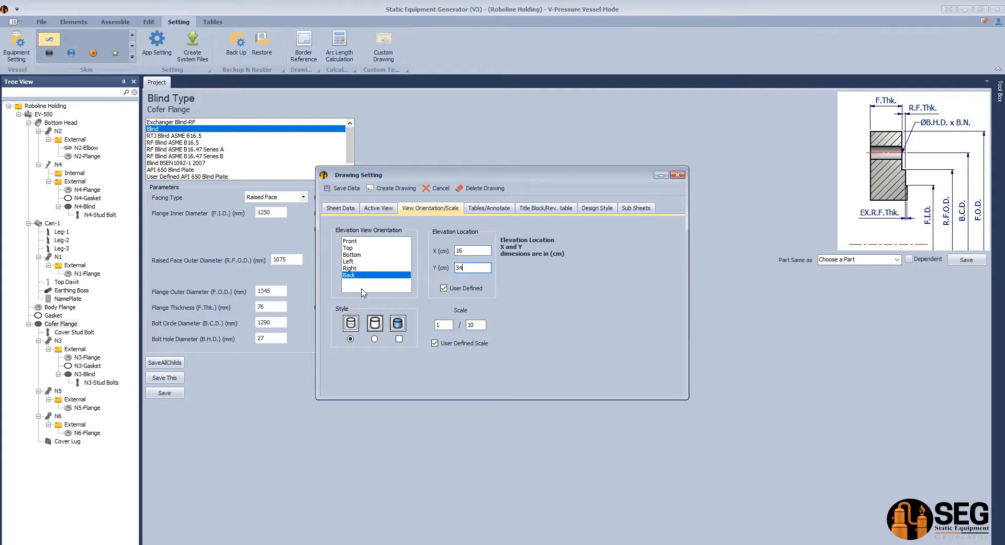
{"action": "left_click", "coordinate": [380, 189]}
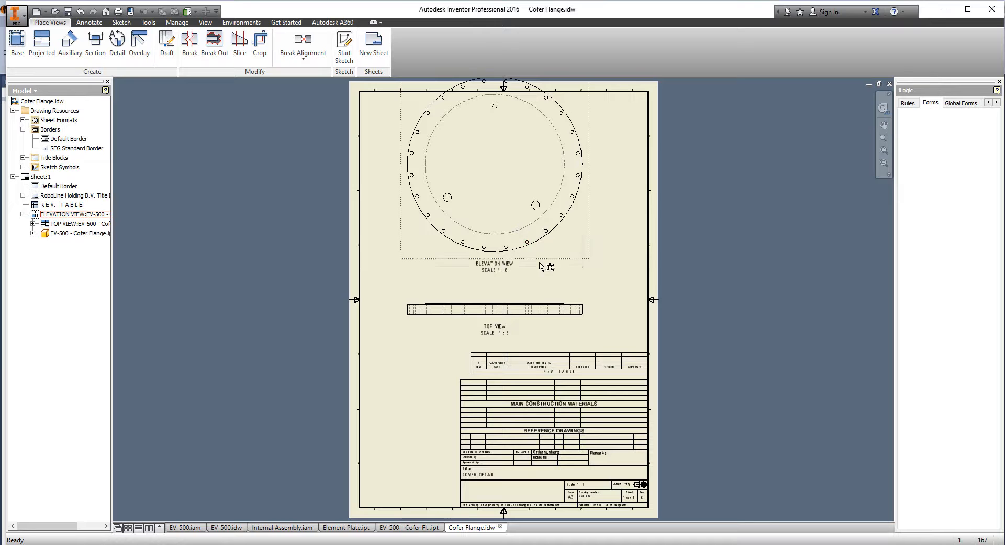
- Apply automated centerlines to the flange's elevation view, covering the holes and the circular bolt pattern
{"action": "scroll", "coordinate": [517, 153], "scroll_direction": "up", "scroll_amount": 3}
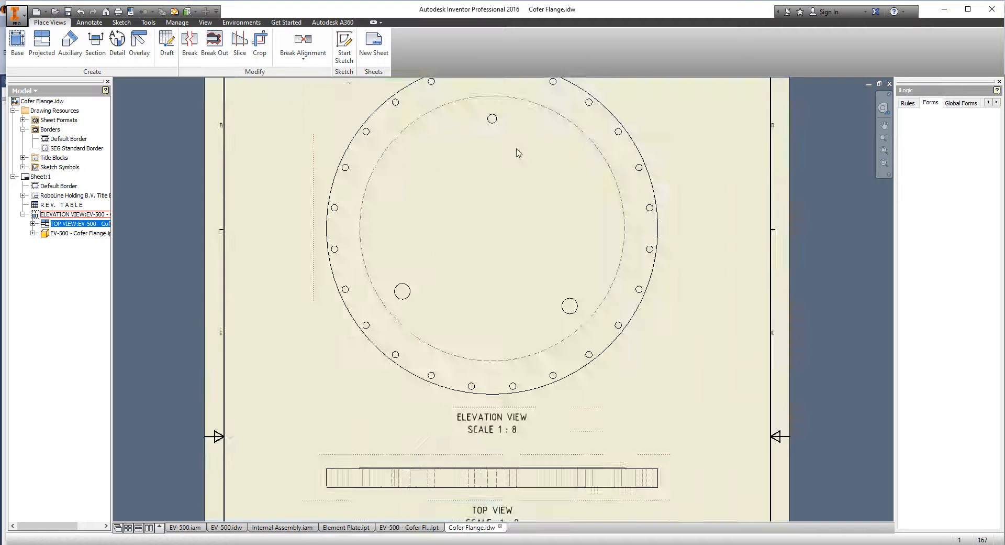
{"action": "middle_click_drag", "start_coordinate": [517, 152], "coordinate": [395, 173]}
{"action": "left_click", "coordinate": [89, 23]}
{"action": "right_click", "coordinate": [406, 158]}
{"action": "left_click", "coordinate": [402, 306]}
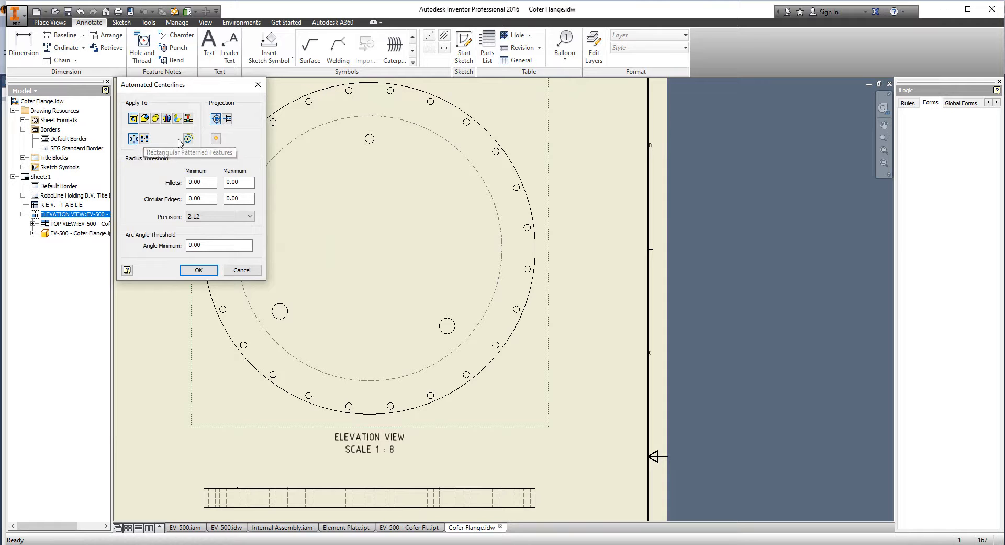
{"action": "left_click", "coordinate": [199, 270]}
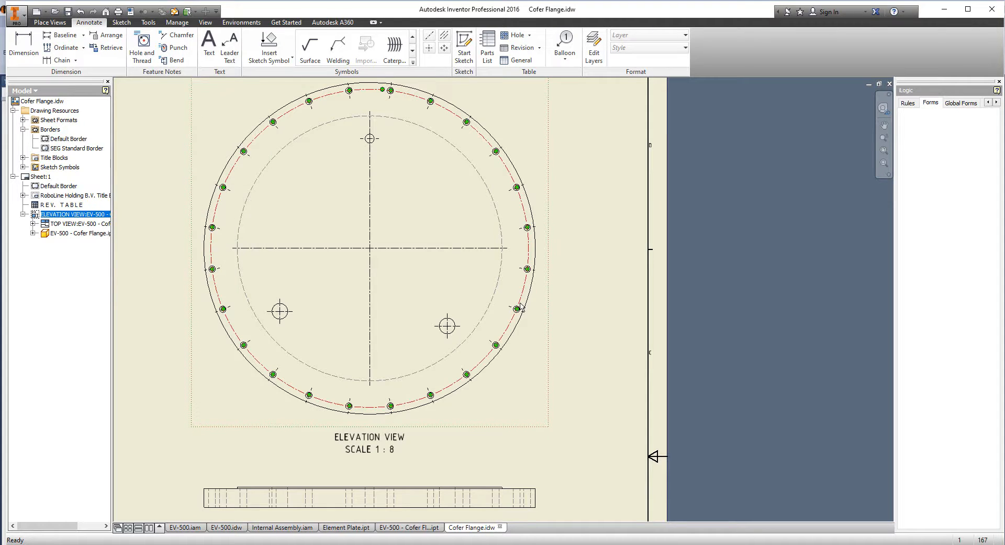
- Dimension the flange's outer diameter and the bolt circle diameter in the elevation view
{"action": "middle_click_drag", "start_coordinate": [421, 238], "coordinate": [520, 306]}
{"action": "key", "text": "d"}
{"action": "left_click", "coordinate": [346, 204]}
{"action": "left_click", "coordinate": [333, 174]}
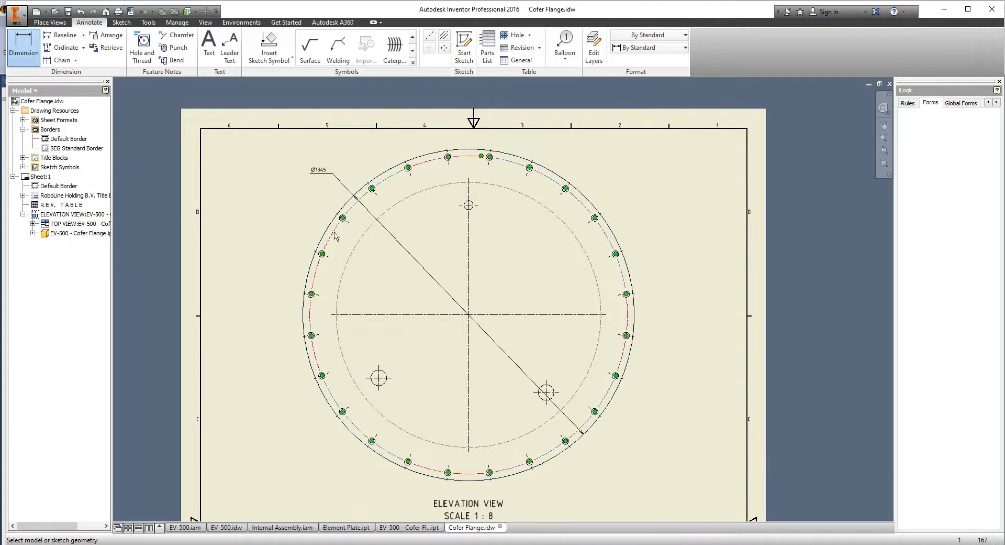
{"action": "left_click", "coordinate": [335, 228]}
{"action": "left_click", "coordinate": [307, 222]}
- Attach a hole note to one of the bolt holes near the upper-left rim, outside the flange outline
{"action": "scroll", "coordinate": [384, 197], "scroll_direction": "up", "scroll_amount": 4}
{"action": "middle_click_drag", "start_coordinate": [385, 197], "coordinate": [357, 264]}
{"action": "left_click", "coordinate": [142, 47]}
{"action": "scroll", "coordinate": [334, 243], "scroll_direction": "up", "scroll_amount": 4}
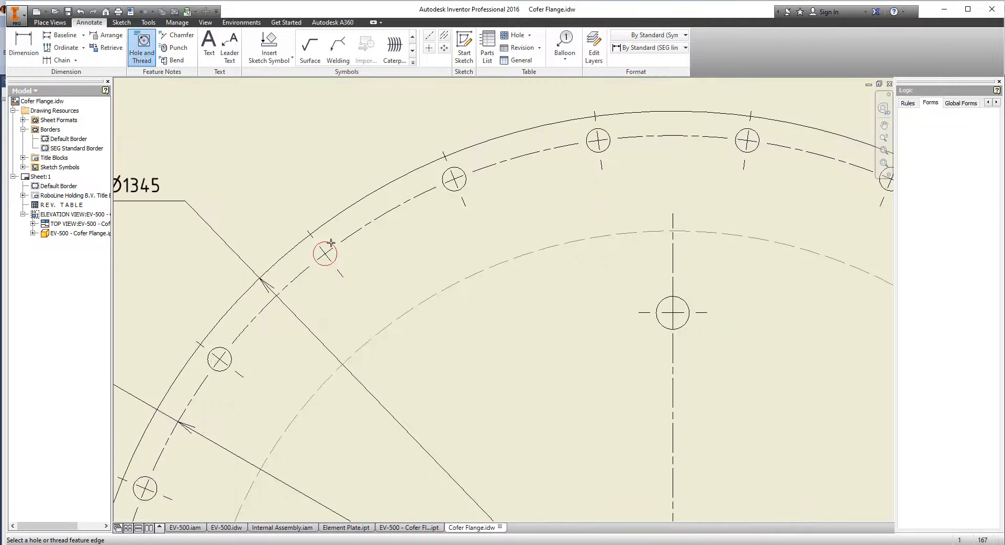
{"action": "left_click", "coordinate": [330, 243]}
{"action": "scroll", "coordinate": [320, 173], "scroll_direction": "down", "scroll_amount": 3}
{"action": "left_click", "coordinate": [339, 204]}
{"action": "right_click", "coordinate": [342, 205]}
{"action": "left_click", "coordinate": [315, 204]}
- Edit the bolt-hole note's quantity text, using the number of holes in the pattern, so the note reads Ø27 x 24
{"action": "double_click", "coordinate": [318, 201]}
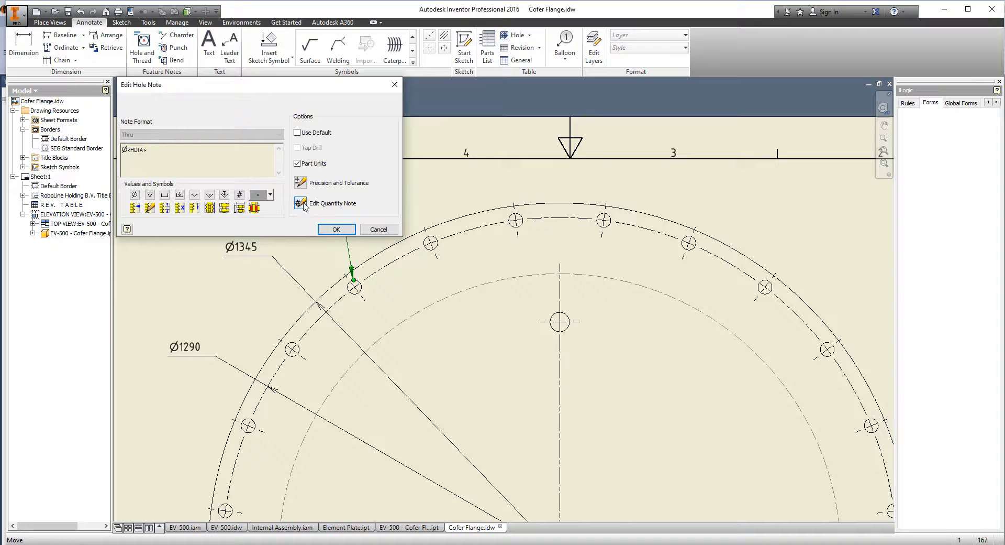
{"action": "left_click", "coordinate": [301, 203]}
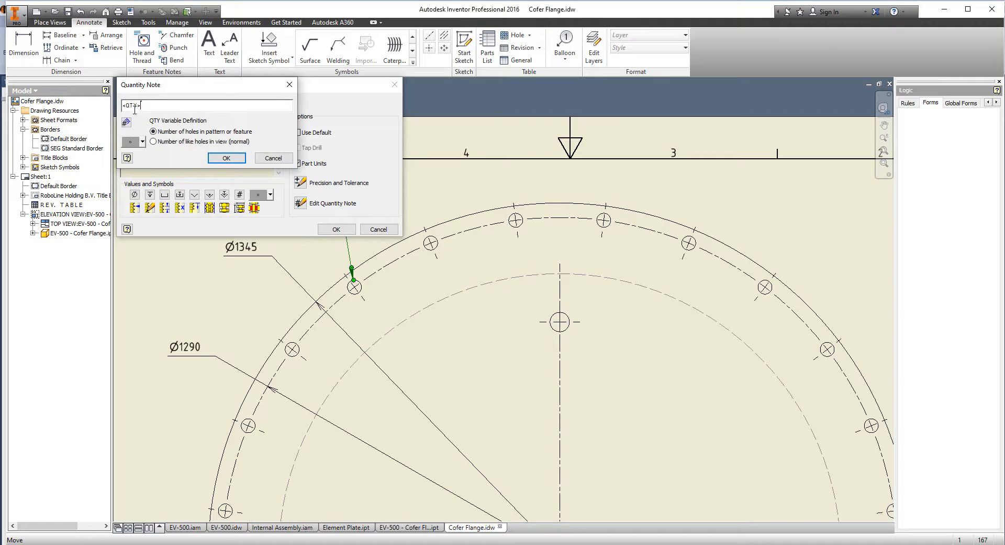
{"action": "left_click", "coordinate": [226, 157]}
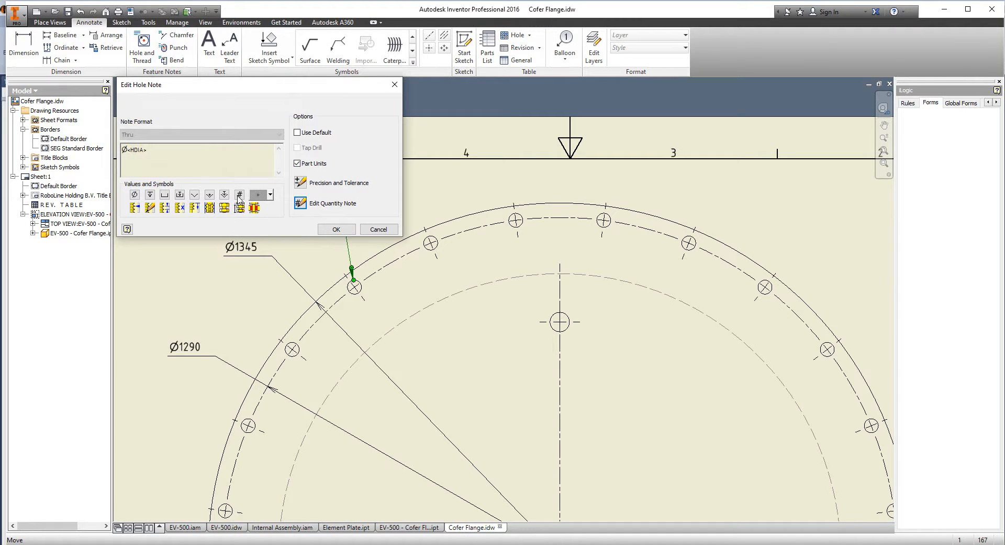
{"action": "left_click", "coordinate": [336, 229]}
- Dimension the small upper hole's diameter and its vertical distance from the flange centre
{"action": "scroll", "coordinate": [341, 211], "scroll_direction": "up", "scroll_amount": 5}
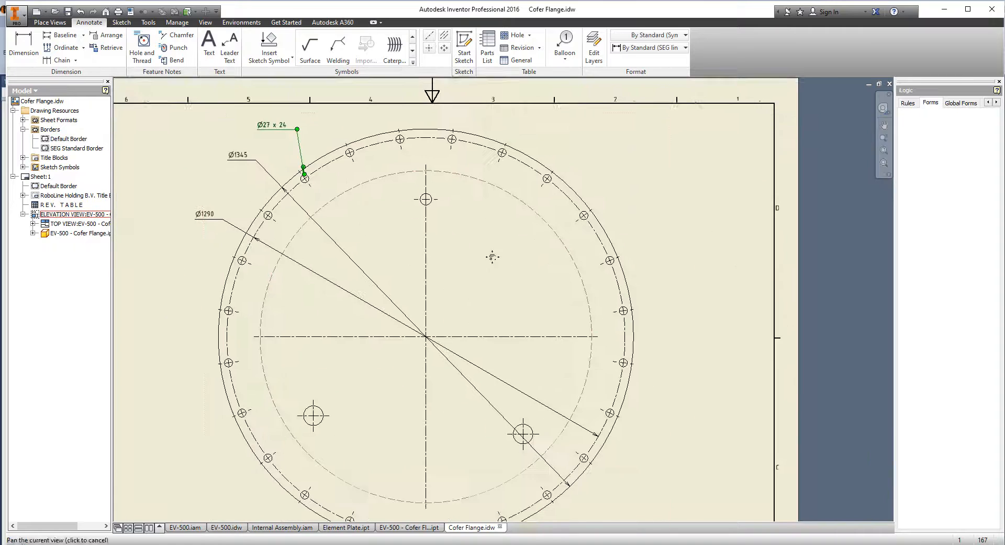
{"action": "scroll", "coordinate": [431, 199], "scroll_direction": "down", "scroll_amount": 6}
{"action": "key", "text": "d"}
{"action": "left_click", "coordinate": [426, 189]}
{"action": "left_click", "coordinate": [419, 442]}
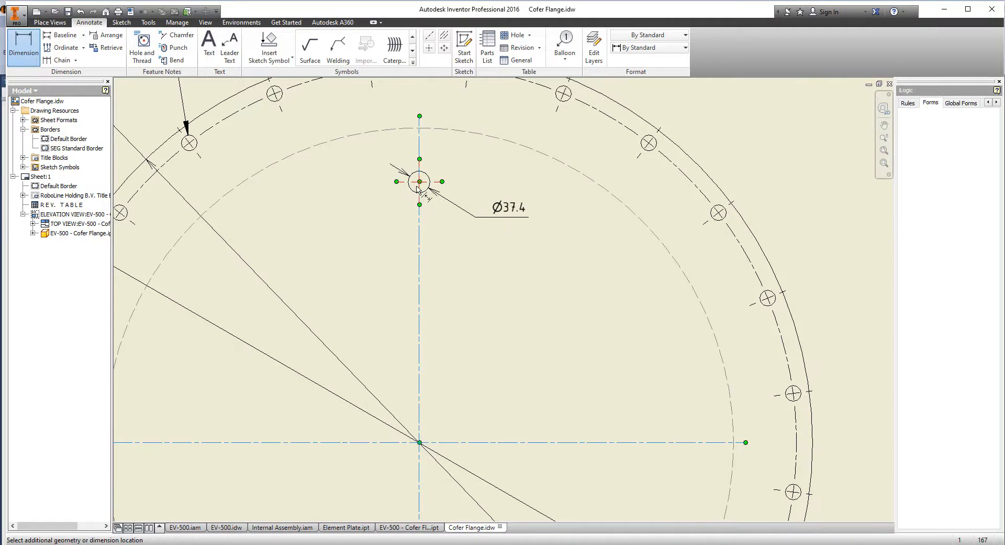
{"action": "left_click", "coordinate": [419, 183]}
{"action": "scroll", "coordinate": [360, 233], "scroll_direction": "up", "scroll_amount": 3}
{"action": "left_click", "coordinate": [360, 280]}
{"action": "middle_click_drag", "start_coordinate": [517, 411], "coordinate": [501, 363]}
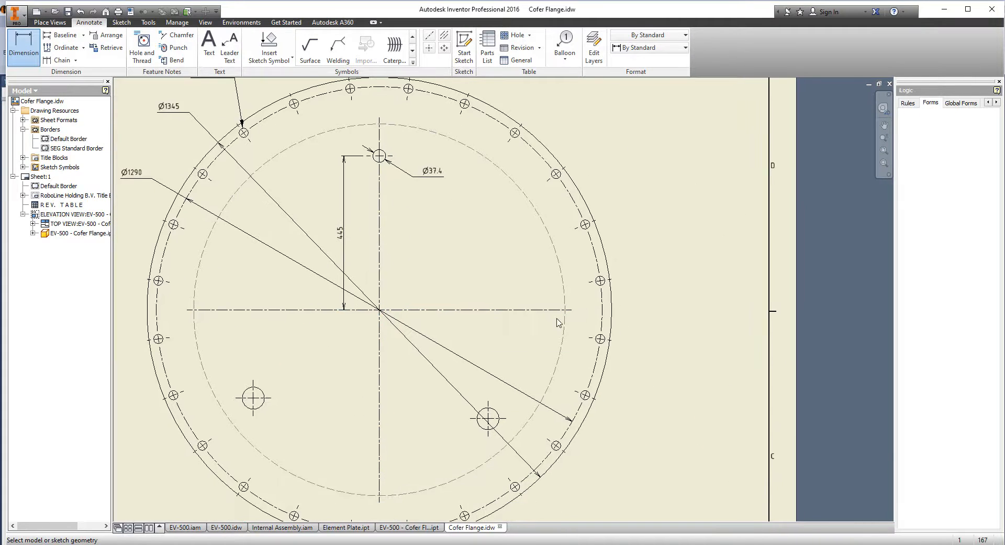
- Add a diagonal centerline from the flange centre through the lower-right hole in the elevation view
{"action": "key", "text": "Escape"}
{"action": "left_click", "coordinate": [429, 35]}
{"action": "left_click", "coordinate": [488, 419]}
{"action": "left_click", "coordinate": [525, 425]}
{"action": "right_click", "coordinate": [497, 336]}
{"action": "left_click", "coordinate": [479, 297]}
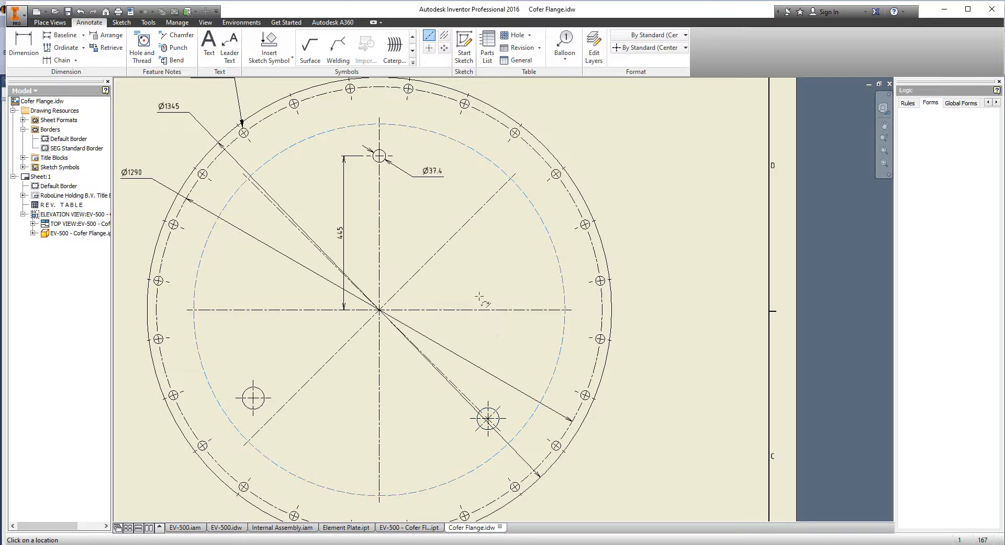
{"action": "key", "text": "Escape"}
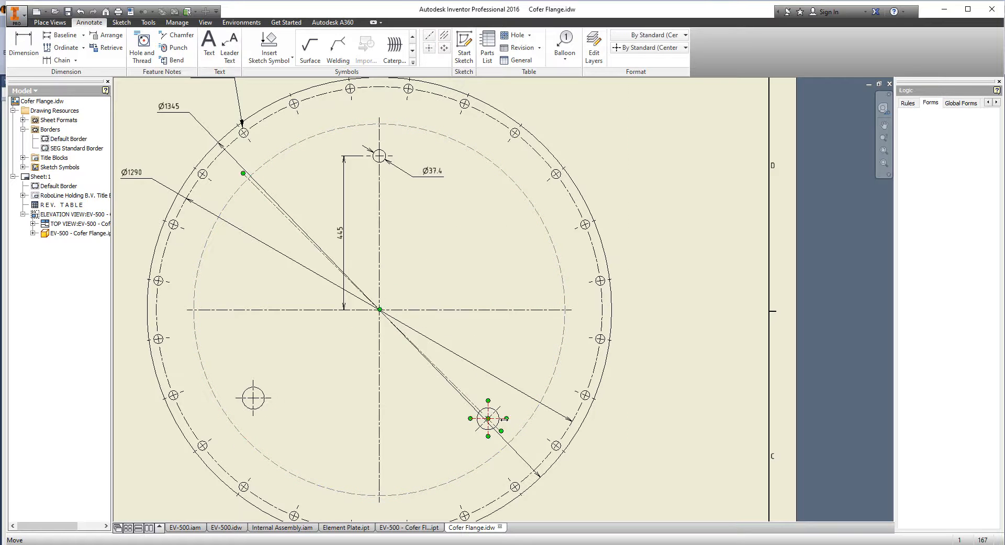
- Dimension the lower-right hole's aligned distance from the flange centre and its diameter
{"action": "scroll", "coordinate": [506, 418], "scroll_direction": "down", "scroll_amount": 3}
{"action": "key", "text": "d"}
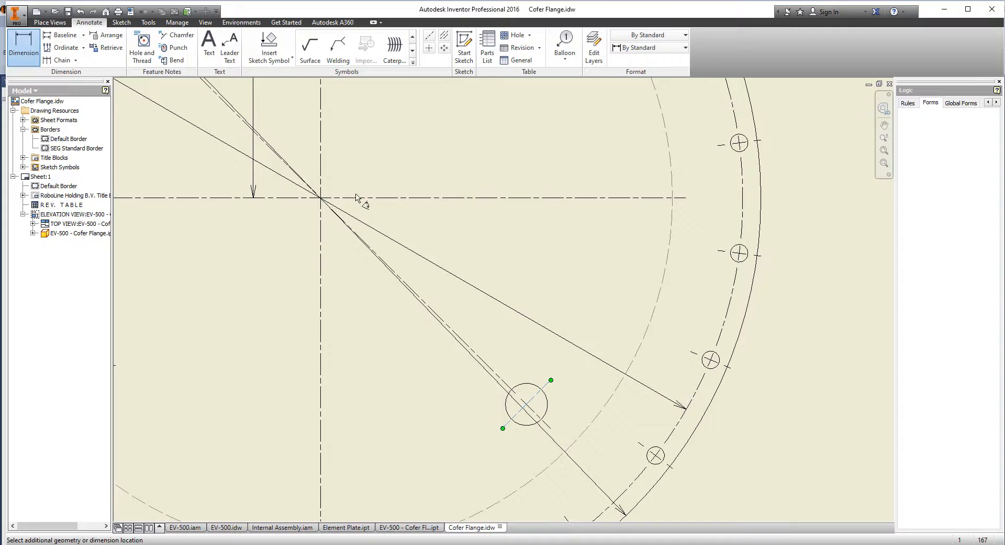
{"action": "key", "text": "Escape"}
{"action": "scroll", "coordinate": [535, 399], "scroll_direction": "up", "scroll_amount": 2}
{"action": "scroll", "coordinate": [523, 386], "scroll_direction": "down", "scroll_amount": 3}
{"action": "left_click", "coordinate": [529, 362]}
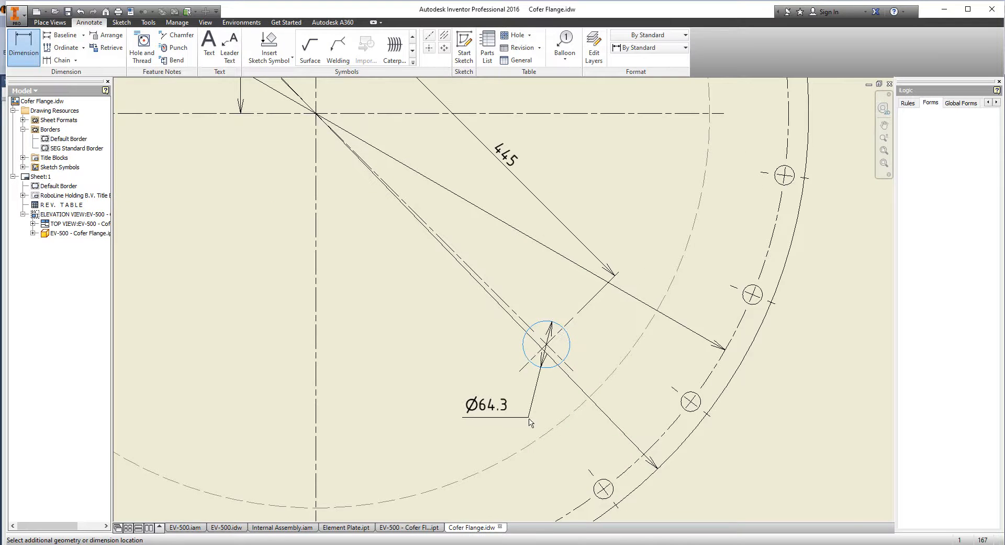
{"action": "left_click", "coordinate": [525, 416]}
- Dimension the lower-left hole's diameter and aligned distance from the flange centre, and move the diameter text above the hole
{"action": "scroll", "coordinate": [418, 352], "scroll_direction": "up", "scroll_amount": 3}
{"action": "scroll", "coordinate": [371, 332], "scroll_direction": "down", "scroll_amount": 3}
{"action": "left_click", "coordinate": [306, 306]}
{"action": "left_click", "coordinate": [357, 360]}
{"action": "scroll", "coordinate": [381, 345], "scroll_direction": "up", "scroll_amount": 2}
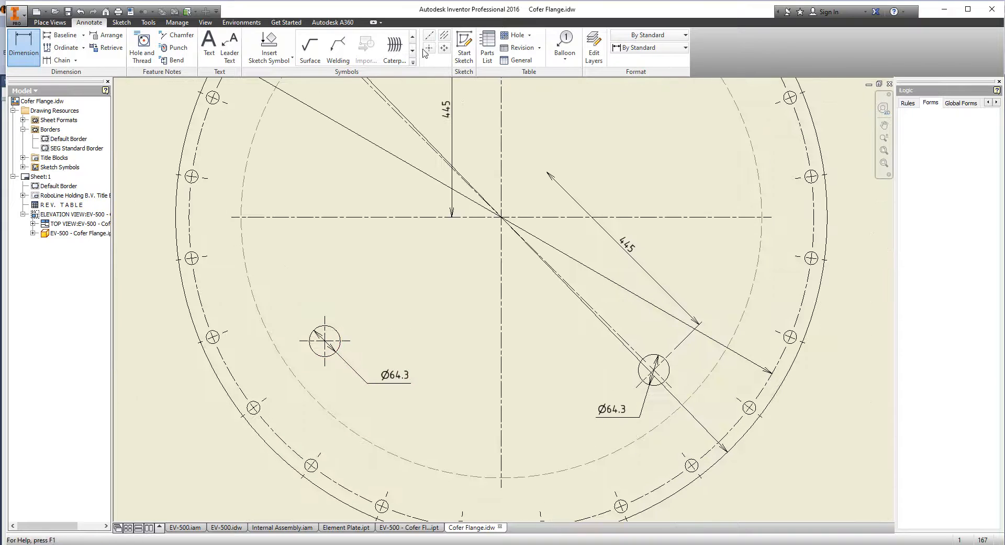
{"action": "left_click", "coordinate": [325, 337]}
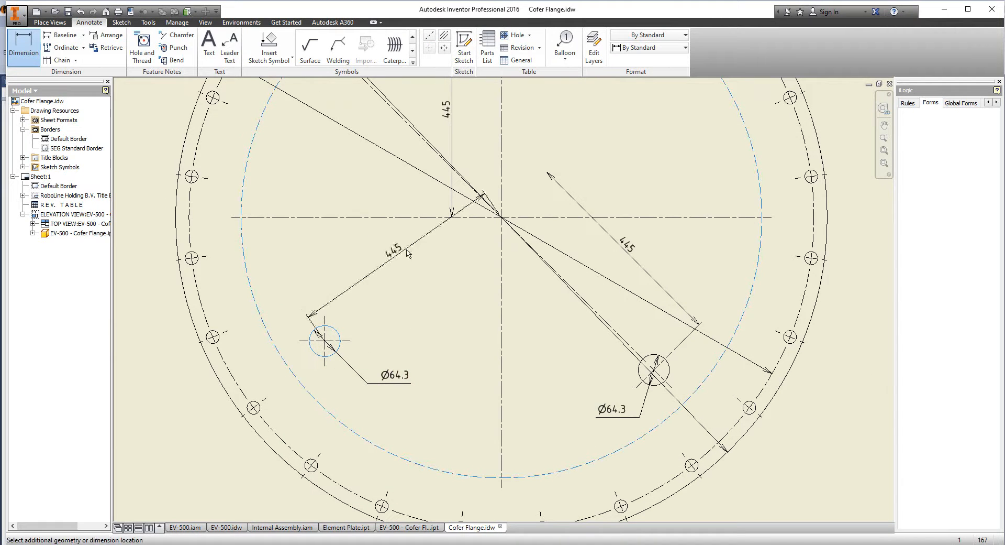
{"action": "key", "text": "Escape"}
{"action": "mouse_move", "coordinate": [368, 383]}
{"action": "left_mouse_down"}
{"action": "mouse_move", "coordinate": [348, 273]}
{"action": "mouse_move", "coordinate": [368, 288]}
{"action": "left_mouse_up"}
{"action": "left_click", "coordinate": [388, 301]}
- Dimension the flange thickness and the overall thickness including the raised face beside the top view
{"action": "scroll", "coordinate": [461, 293], "scroll_direction": "up", "scroll_amount": 5}
{"action": "middle_click_drag", "start_coordinate": [505, 373], "coordinate": [571, 303]}
{"action": "scroll", "coordinate": [342, 318], "scroll_direction": "up", "scroll_amount": 1}
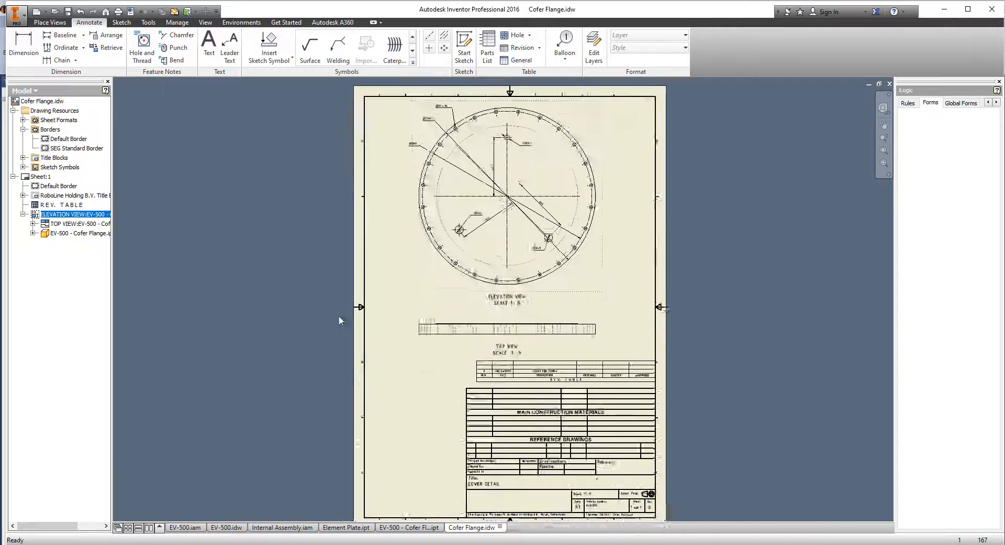
{"action": "scroll", "coordinate": [413, 314], "scroll_direction": "down", "scroll_amount": 5}
{"action": "key", "text": "d"}
{"action": "left_click", "coordinate": [436, 325]}
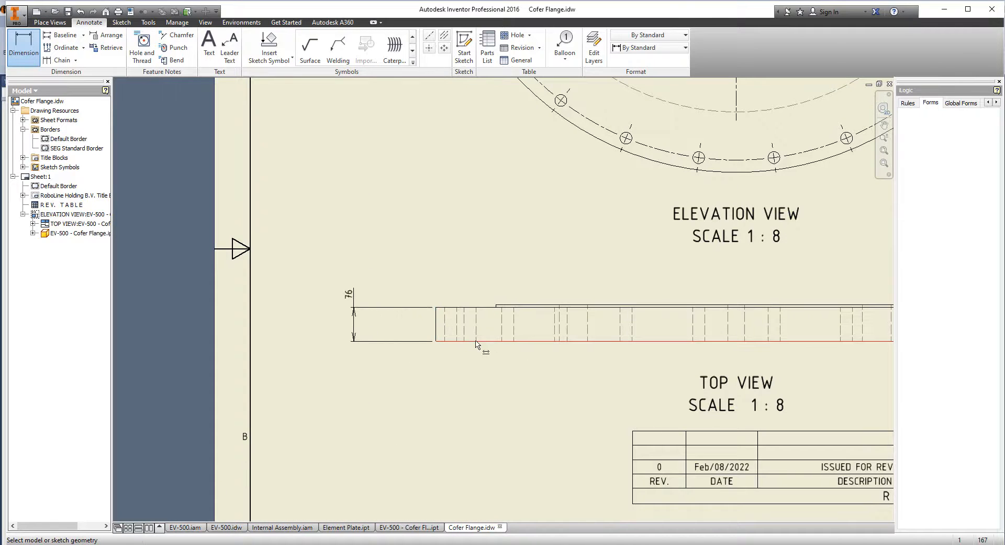
{"action": "scroll", "coordinate": [523, 326], "scroll_direction": "down", "scroll_amount": 4}
{"action": "scroll", "coordinate": [315, 325], "scroll_direction": "up", "scroll_amount": 5}
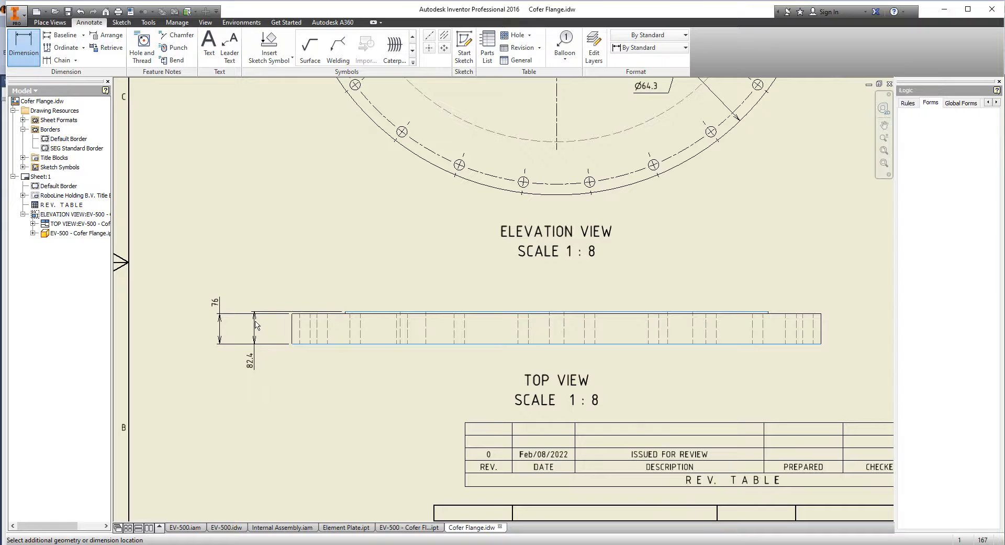